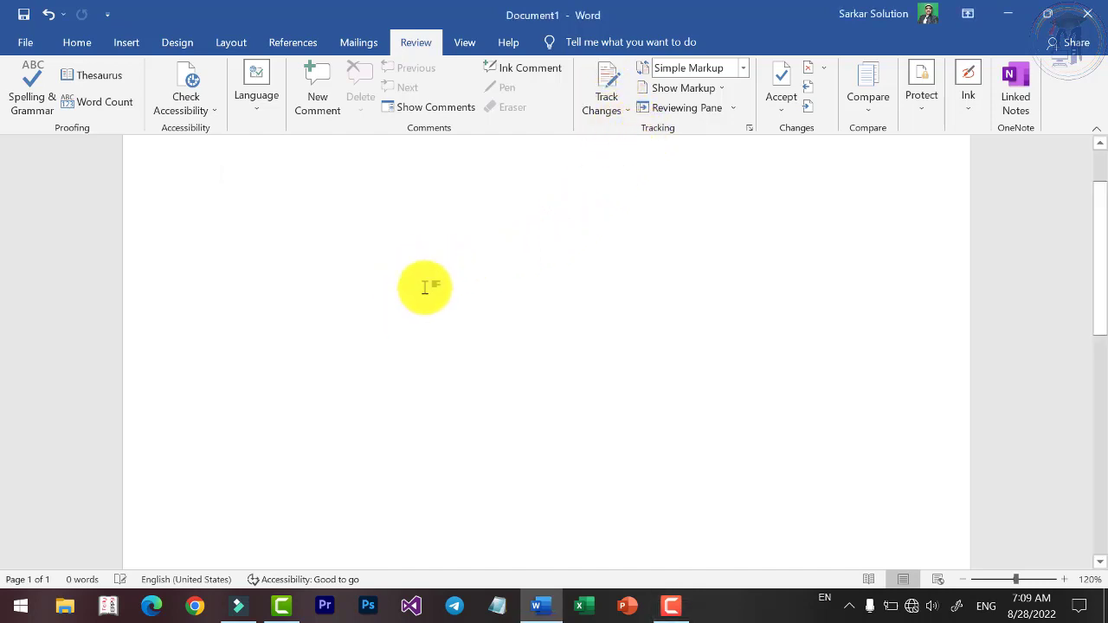
Type Track, Insertion, Deletion, Line Changes, Formatting and Comment on separate lines, then select the last five.
text(rack)
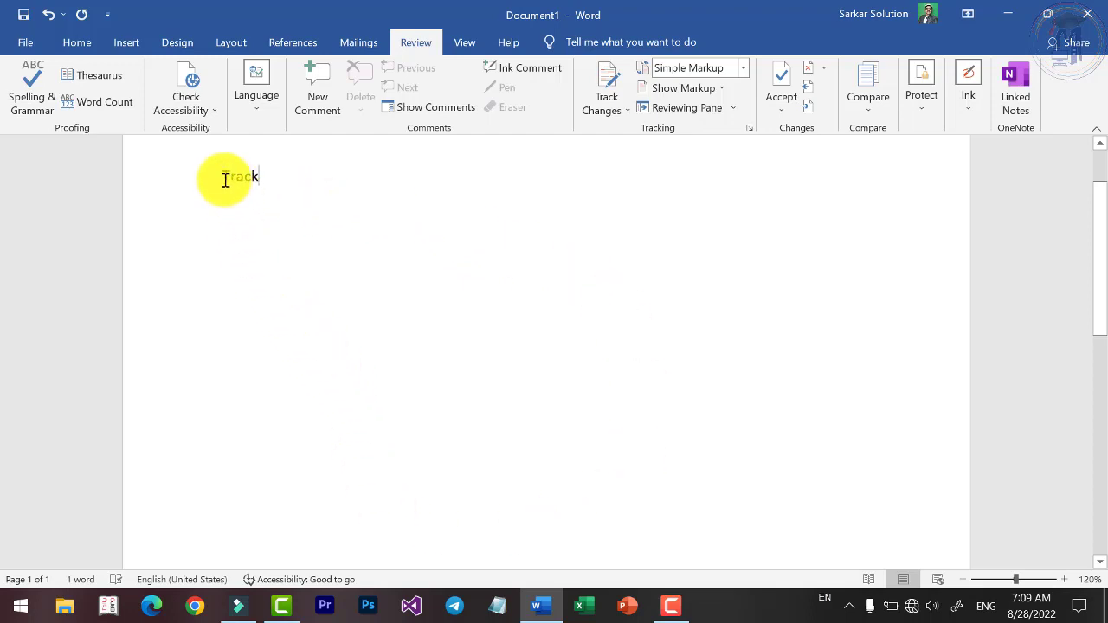
drag(222, 179, 260, 190)
click(292, 235)
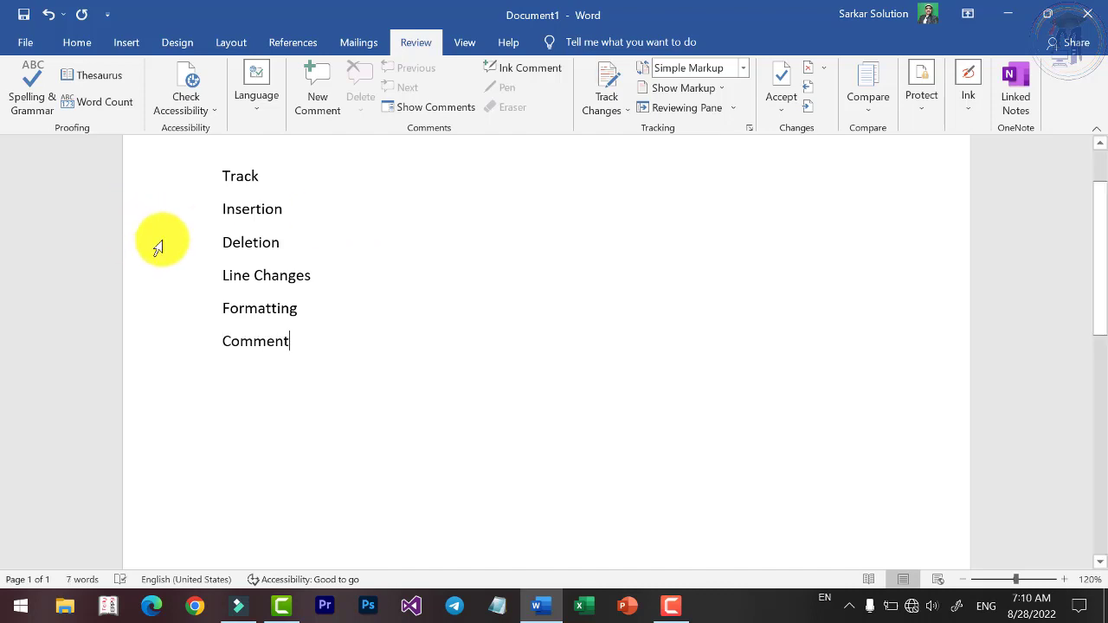
mouse_move(225, 211)
mouse_down()
mouse_move(303, 347)
mouse_move(222, 228)
mouse_up()
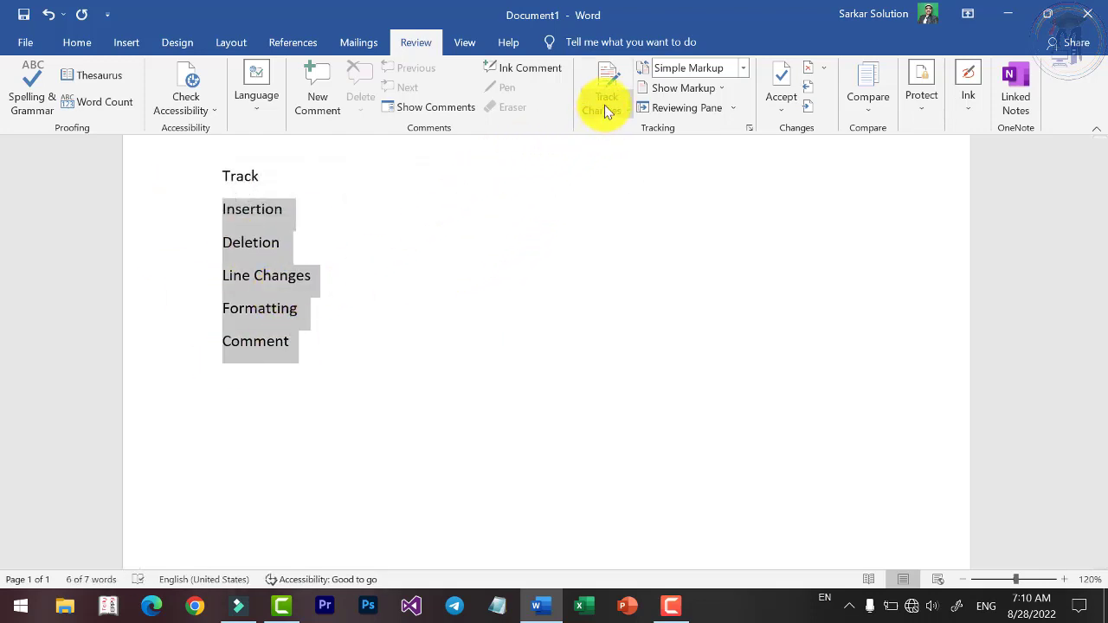
Replace the list with the sample paragraphs, pasting them twice to lengthen the text.
click(386, 347)
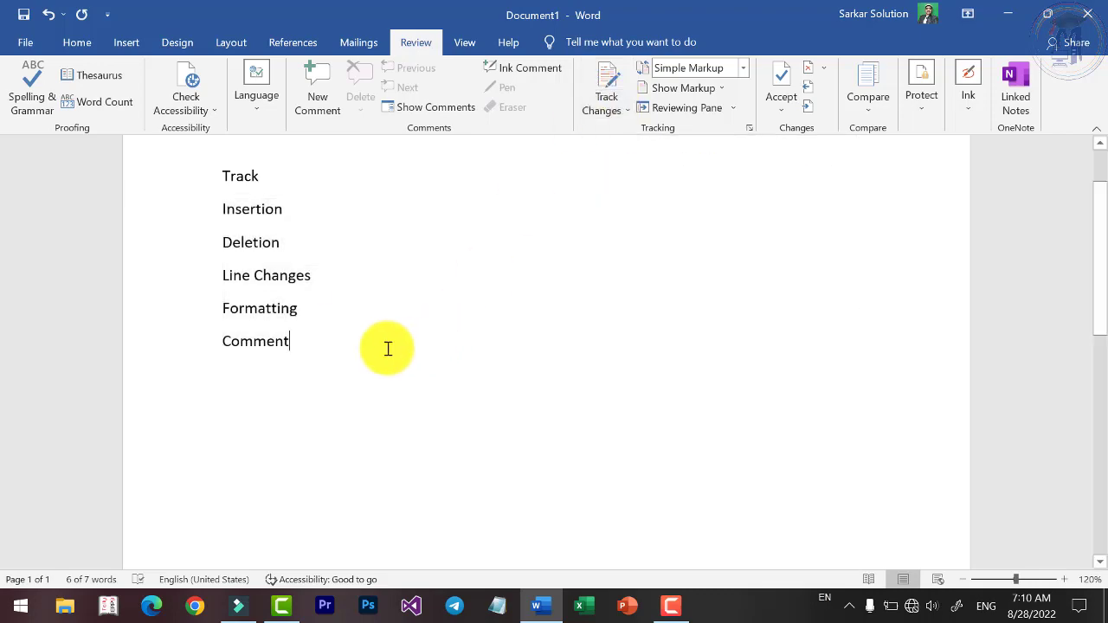
triple_click(185, 164)
text(Video provides a powerful way to help you prove your point. When you click Online Video, you can paste in the embed code for the video you want to add. You can also type a keyword to search online for the video that best fits your document.\nTo make your document look professionally produced, Word provides header, footer, cover page, and text box designs that complement each other. For example, you can add a matching cover page, header, and sidebar. Click Insert and then choose the elements you want from the different galleries.\nThemes and styles also help keep your document coordinated. When you click Design and choose a new Theme, the pictures, charts, and SmartArt graphics change to match your new theme. When you apply styles, your headings change to match the new theme.\nSave time in Word with new buttons that show up where you need them. To change the way a picture fits in your document, click it and a button for layout options appears next to it. When you work on a table, click where you want to add a row or a column, and then click the plus sign.\nReading is easier, too, in the new Reading view. You can collapse parts of the document and focus on the text you want. If you need to stop reading before you reach the end, Word remembers where you left off - even on another device.)
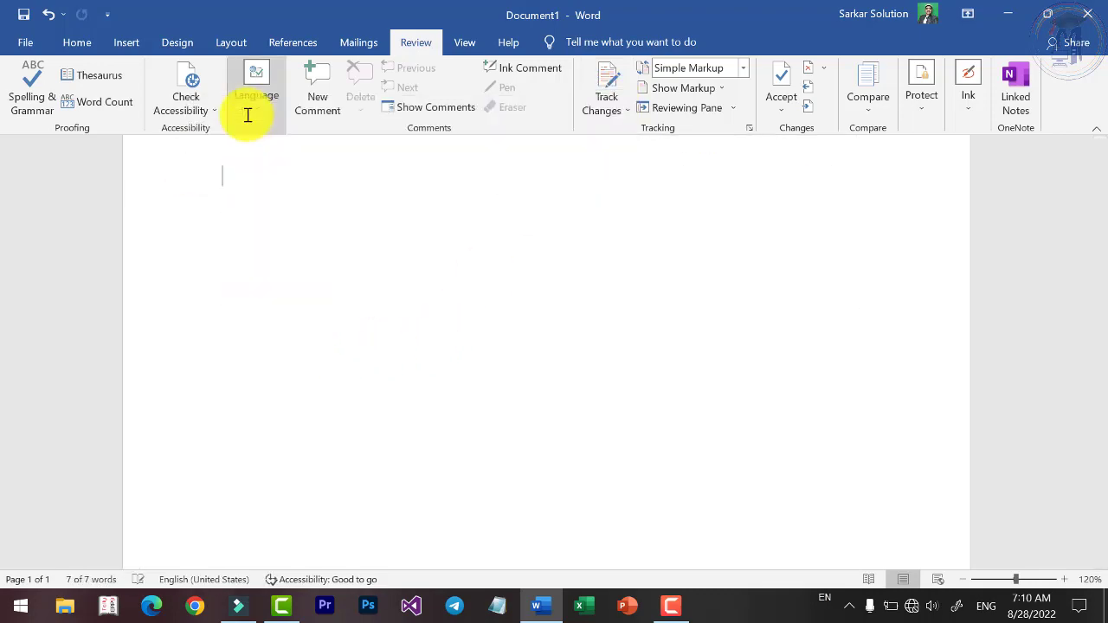
key(ctrl+a)
key(ctrl+c)
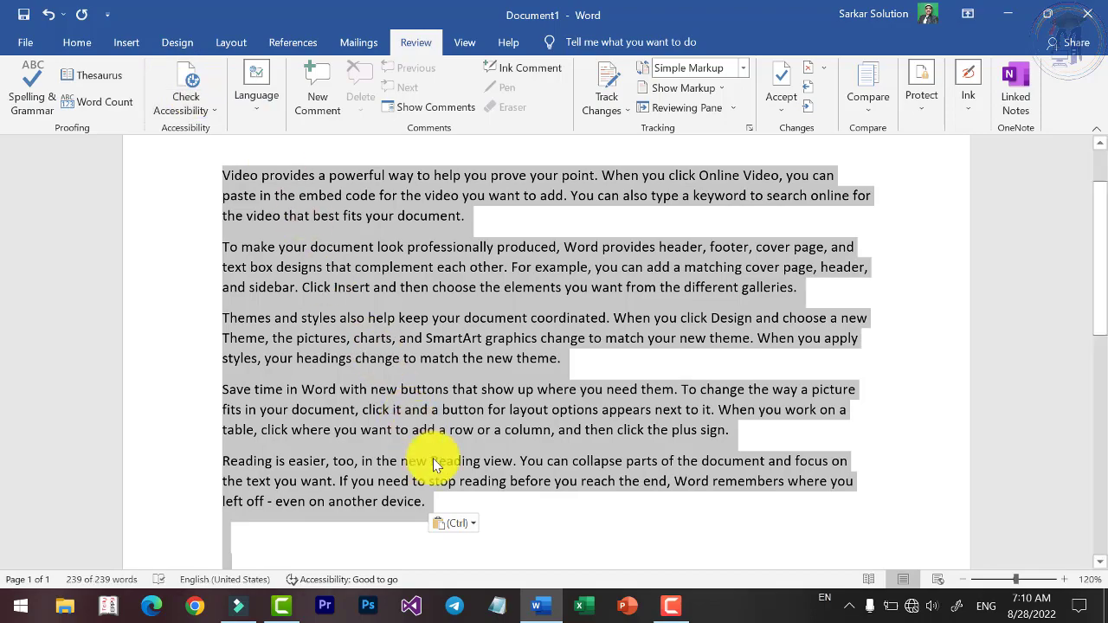
click(482, 520)
click(484, 509)
key(ctrl+v)
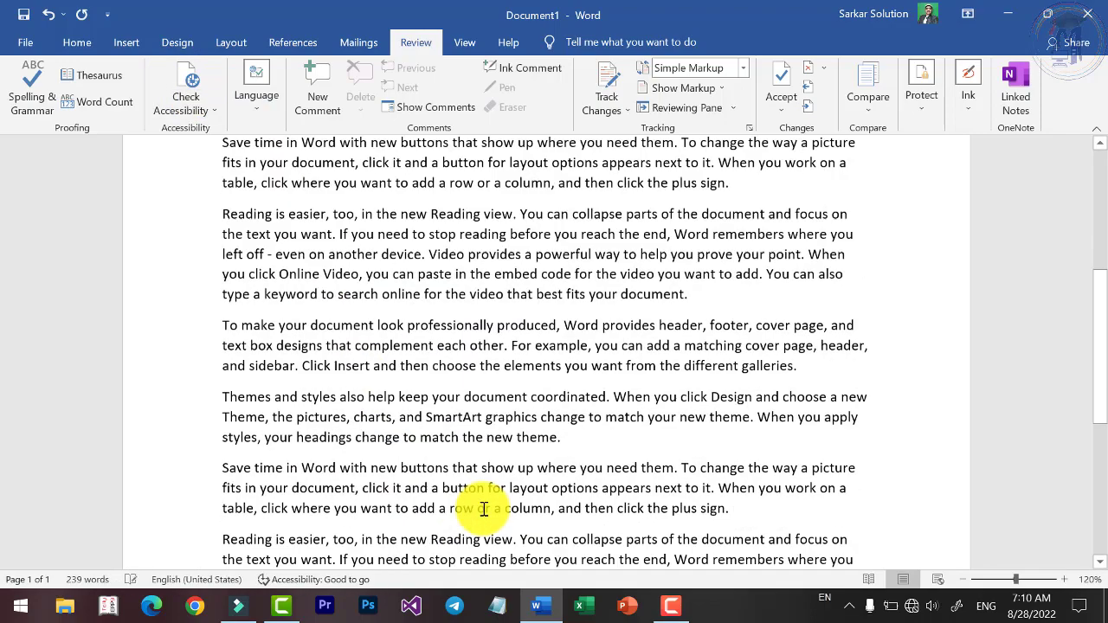
scroll(426, 440, up, 10)
ctrl+scroll(357, 297, up, 5)
ctrl+scroll(358, 297, up, 2)
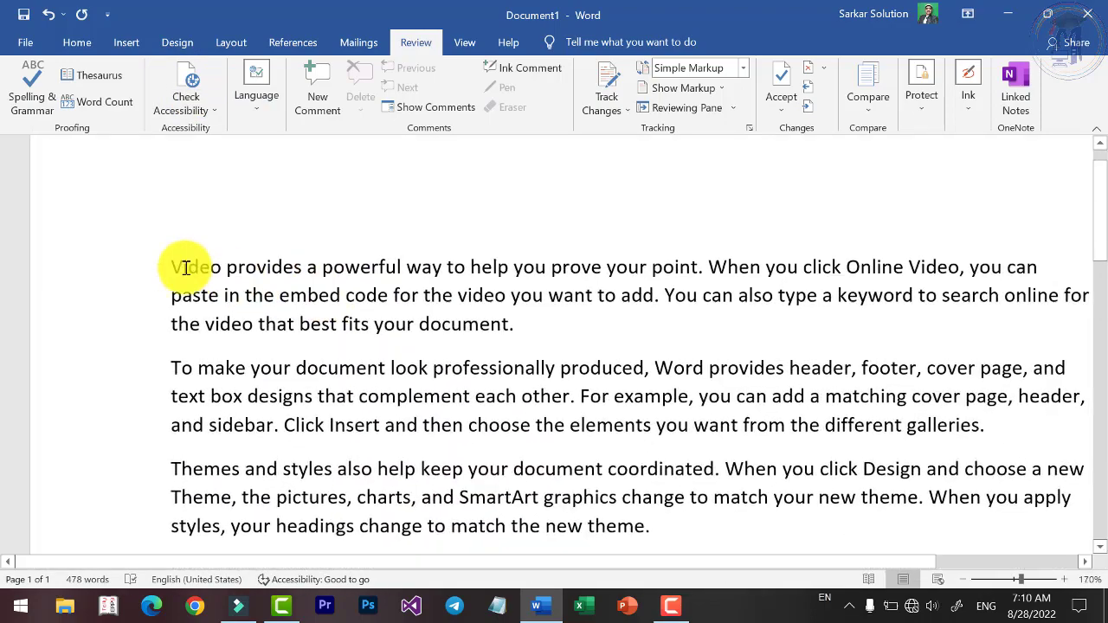
Add an SSW Education heading above the first paragraph, enlarge it two sizes, and start saving.
click(180, 267)
key(Return)
key(Up)
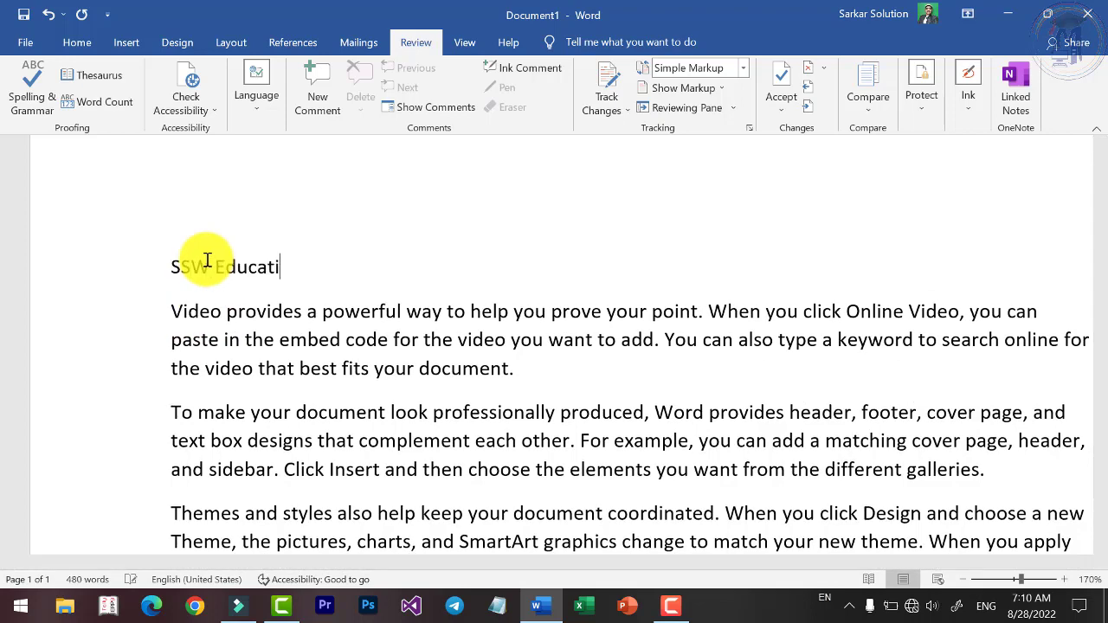
triple_click(207, 259)
key(ctrl+shift+period)
key(ctrl+shift+period)
key(ctrl+shift+period)
key(ctrl+shift+period)
key(ctrl+shift+period)
key(ctrl+shift+period)
key(ctrl+shift+period)
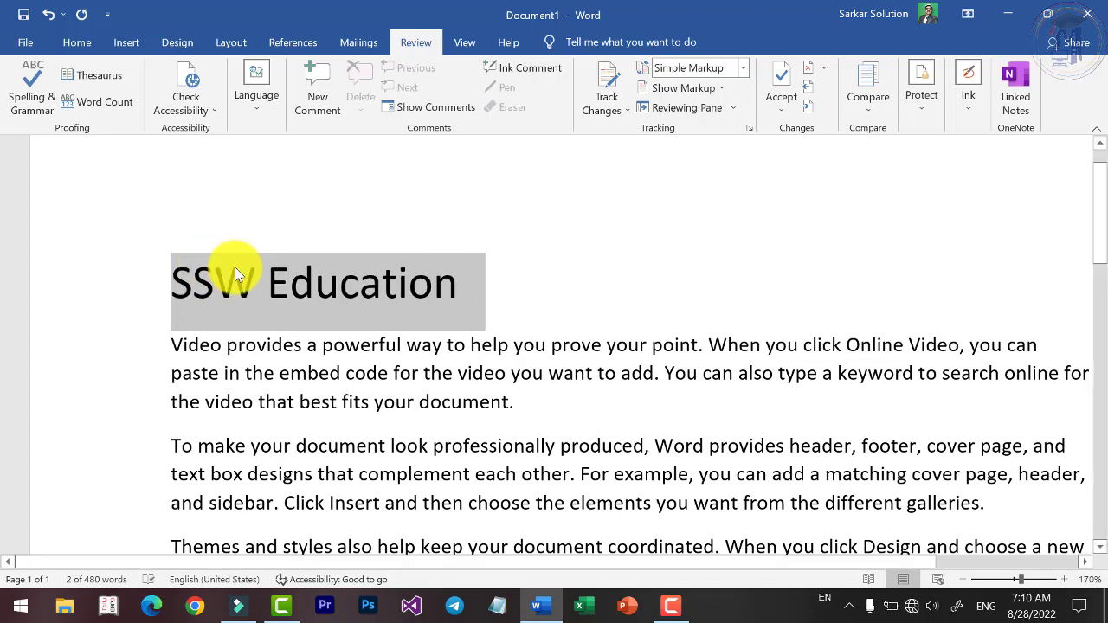
key(ctrl+shift+period)
key(ctrl+s)
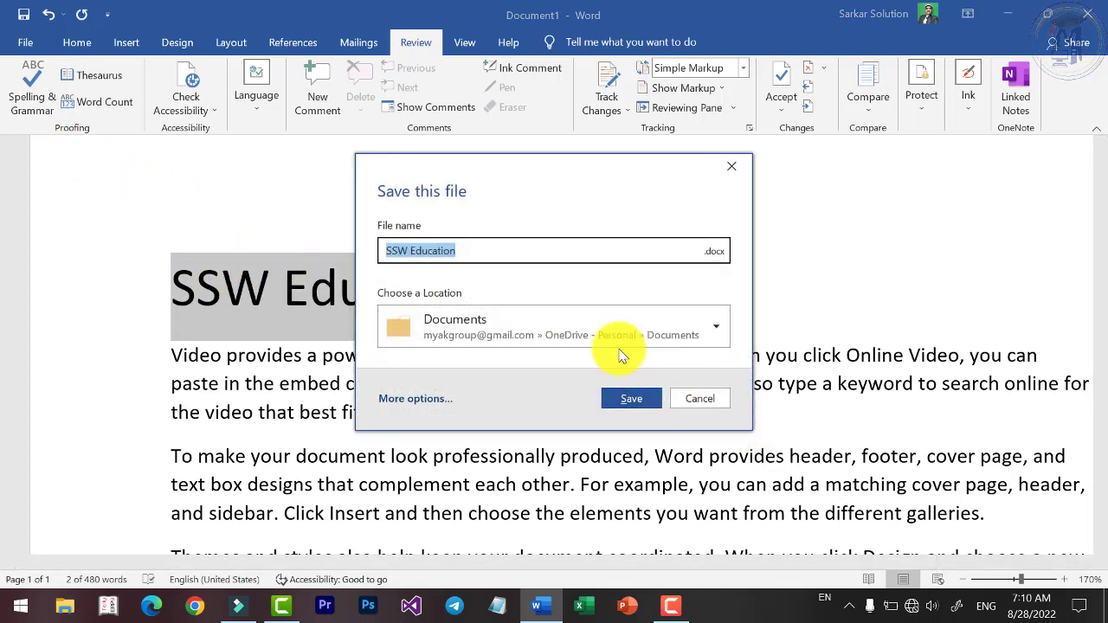
Save the file as SSW Education.docx in the local Documents folder.
click(606, 334)
click(482, 131)
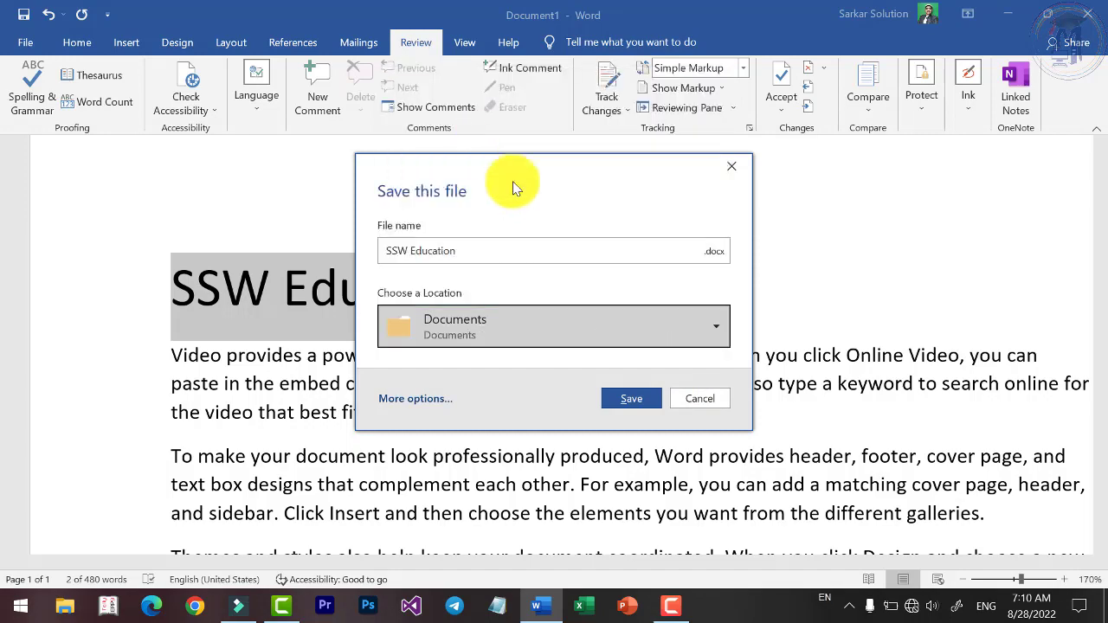
click(633, 400)
scroll(457, 321, down, 6)
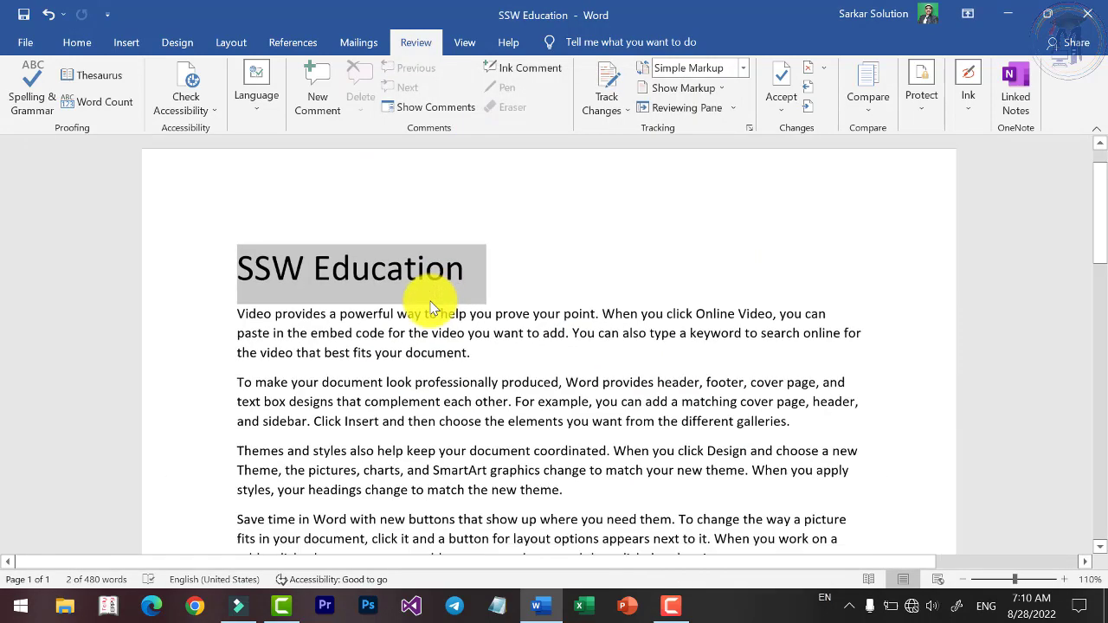
click(535, 348)
scroll(511, 355, down, 1)
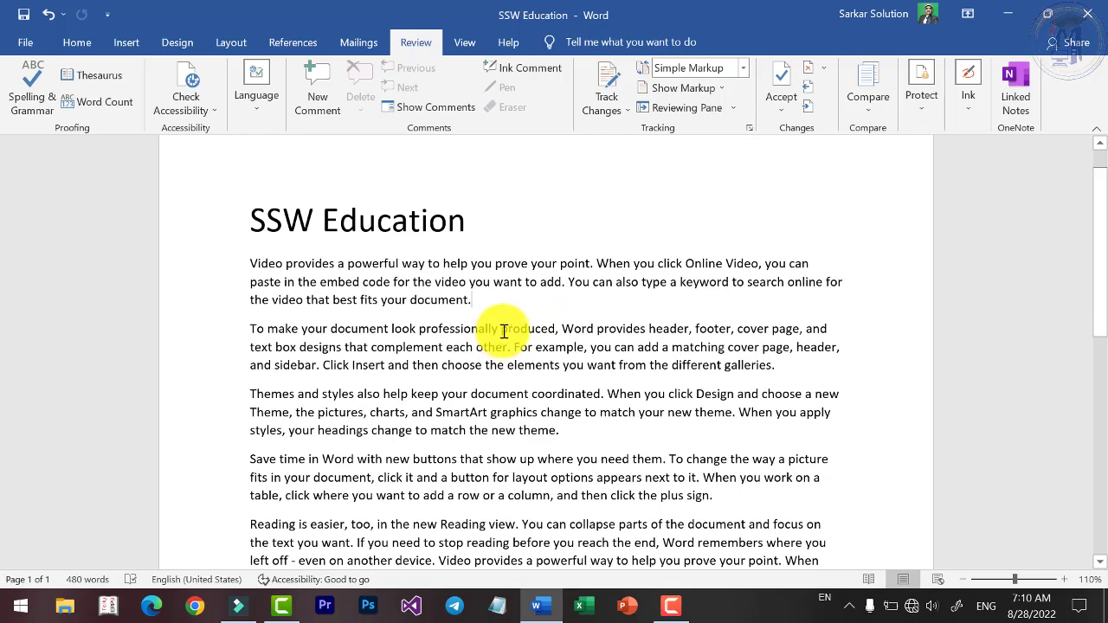
scroll(503, 332, down, 2)
scroll(550, 336, up, 1)
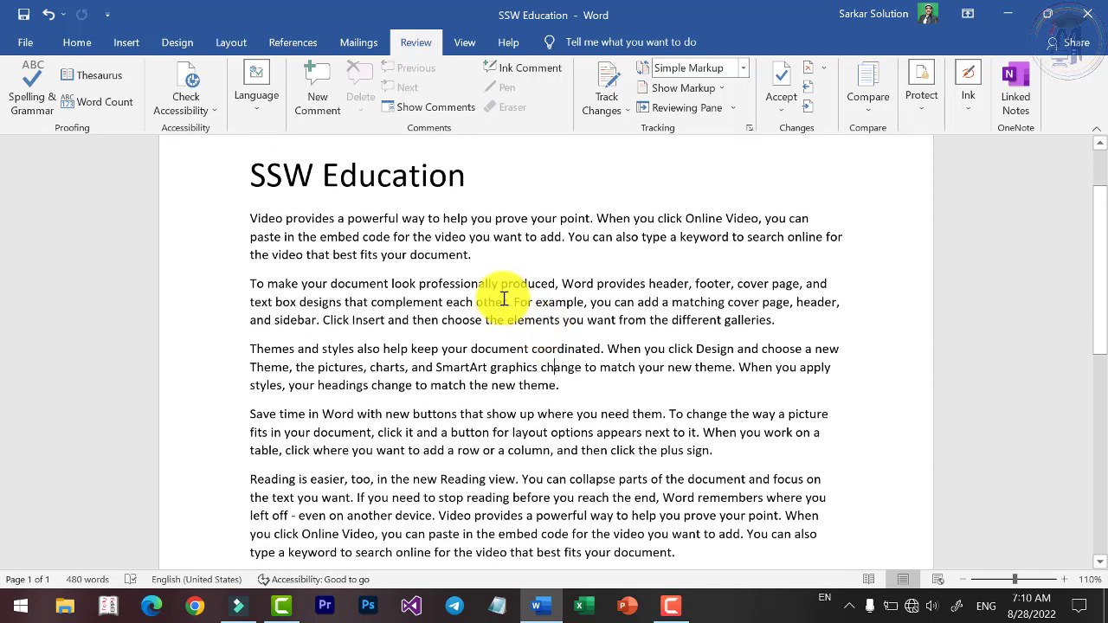
Turn on Track Changes and delete the word 'document' from the first paragraph.
click(616, 111)
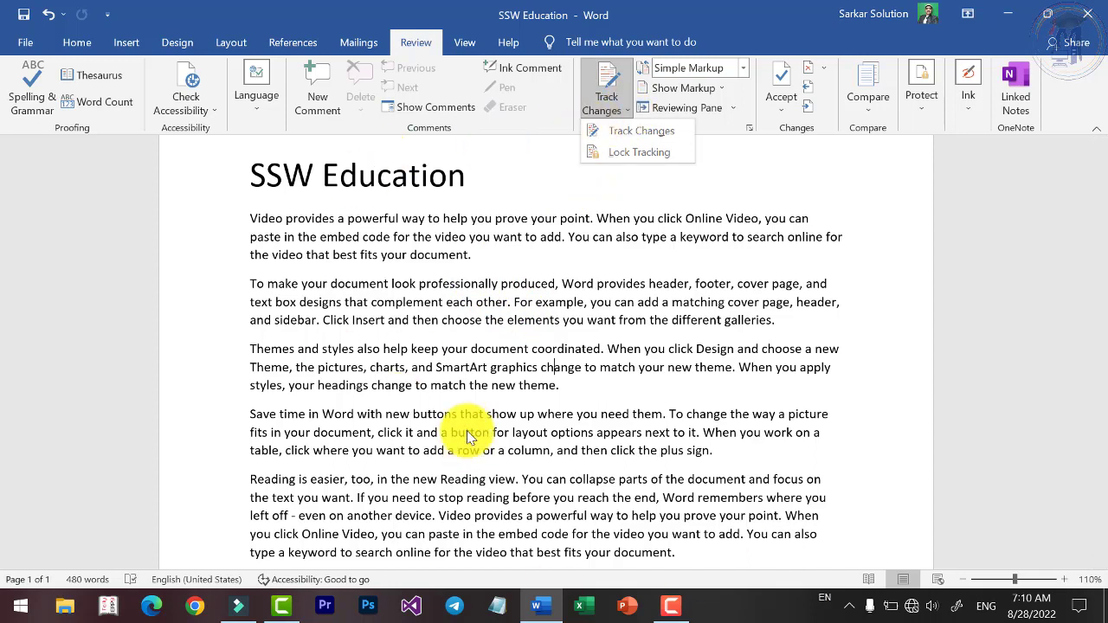
click(620, 134)
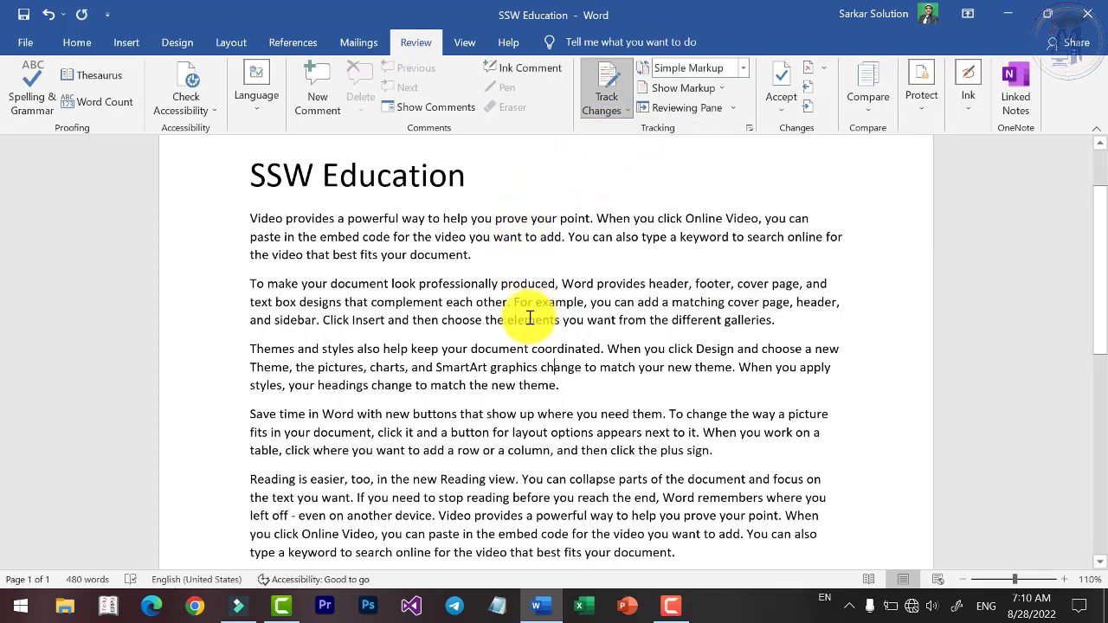
scroll(507, 296, up, 2)
scroll(506, 296, up, 1)
double_click(418, 226)
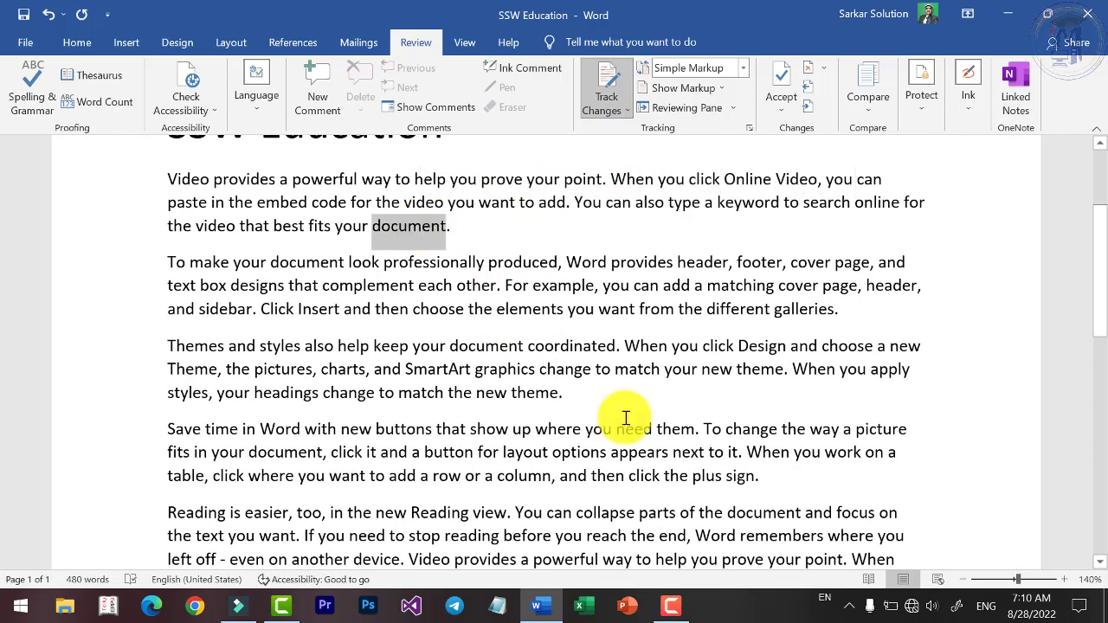
key(Delete)
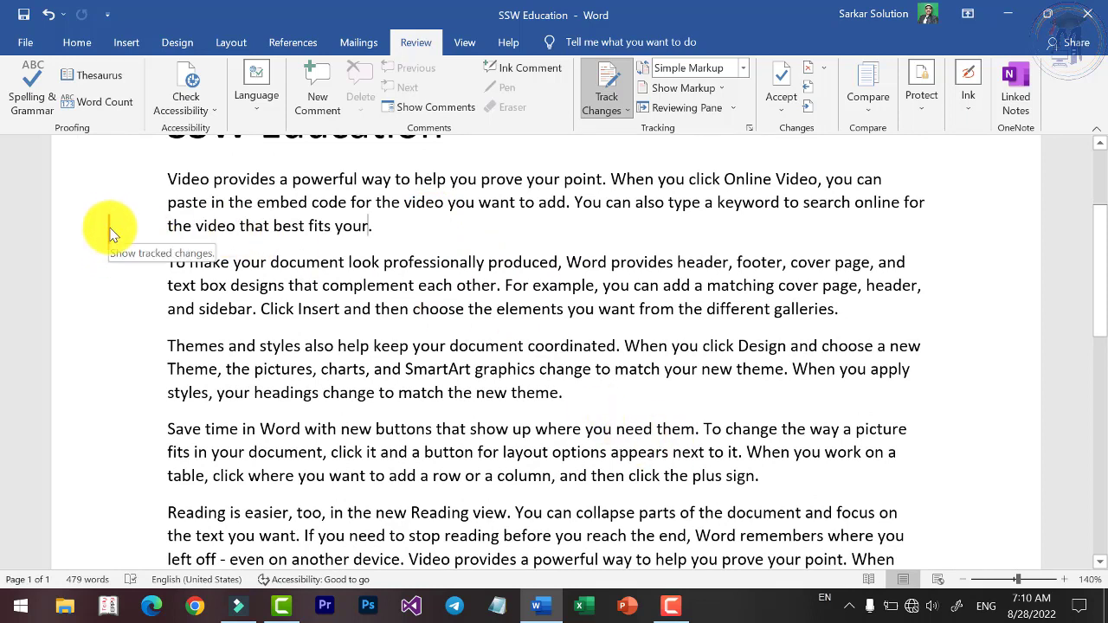
Insert 'SSW Education' into the second and third paragraphs as tracked text.
click(385, 262)
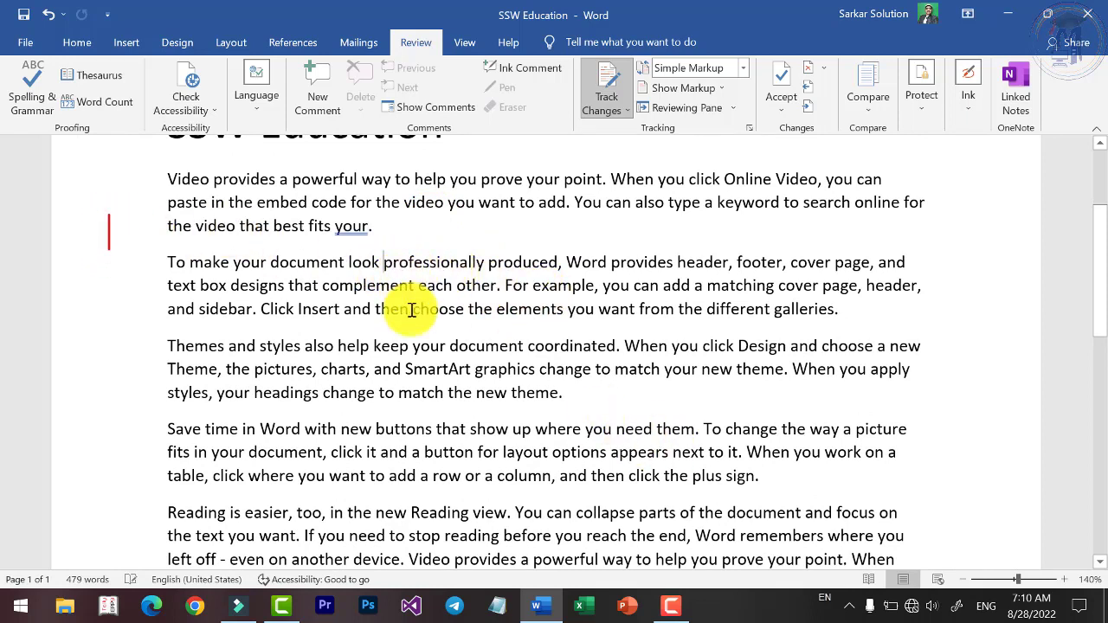
text(SSW Edc)
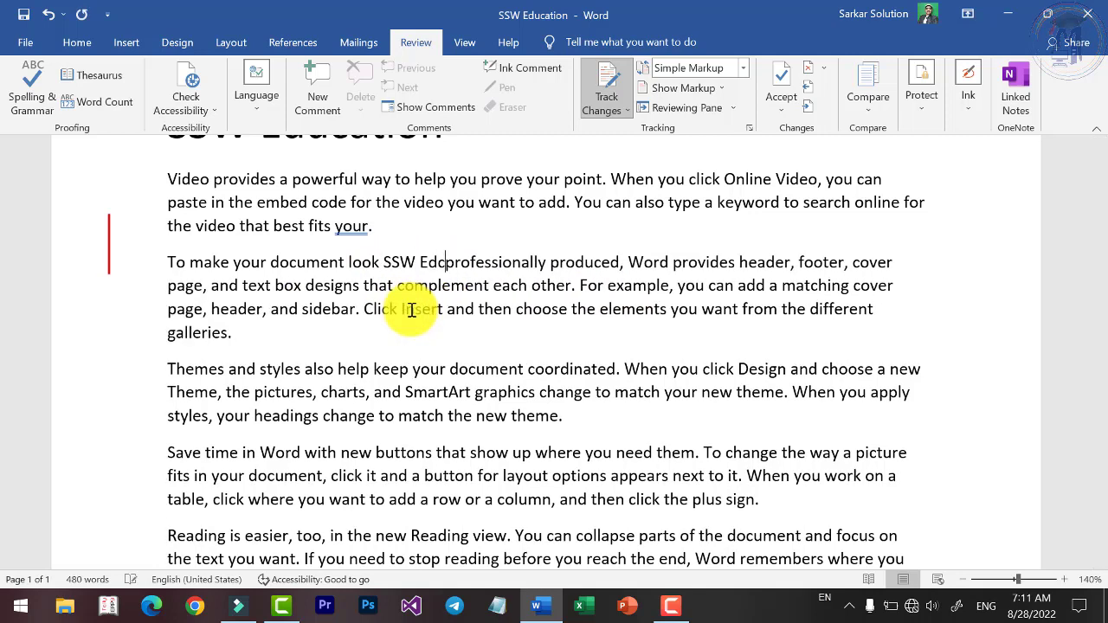
key(BackSpace)
text(uca)
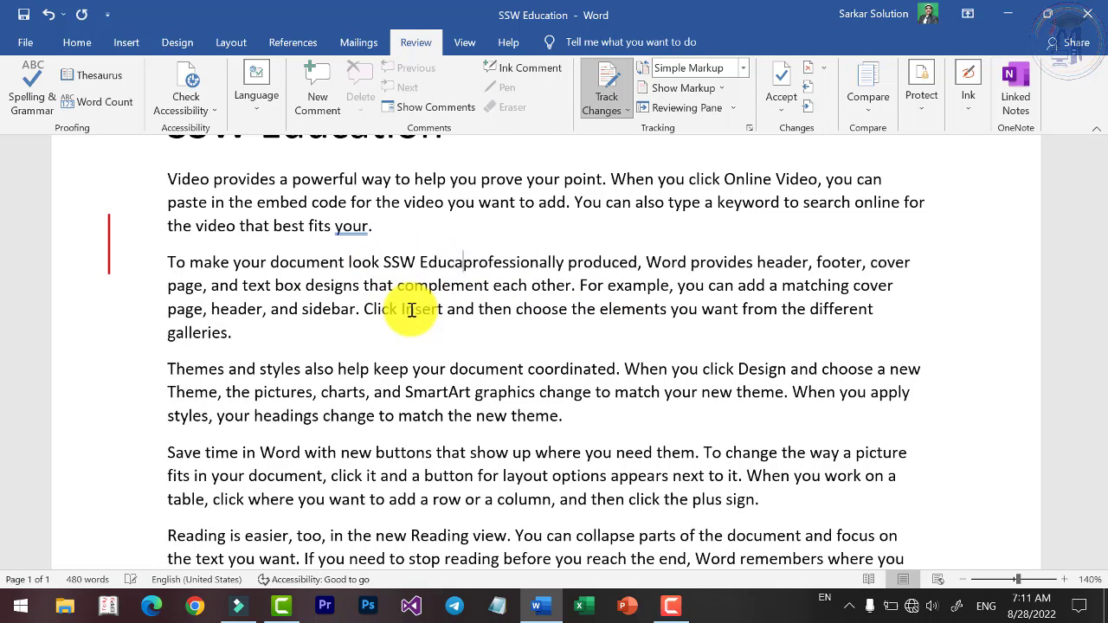
text(tion)
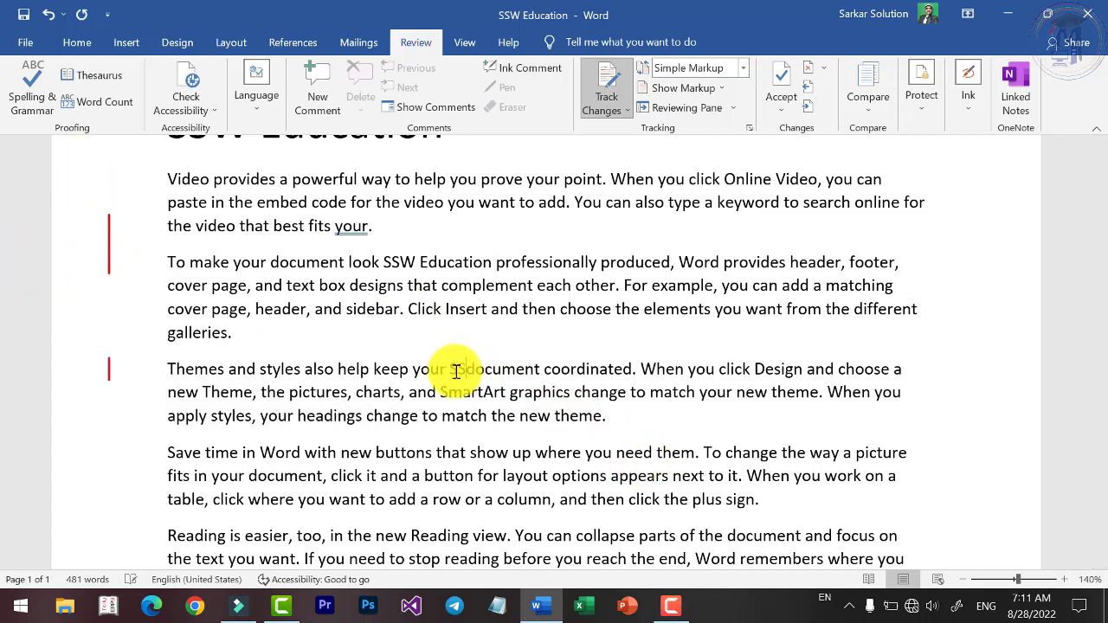
text(SSW Education)
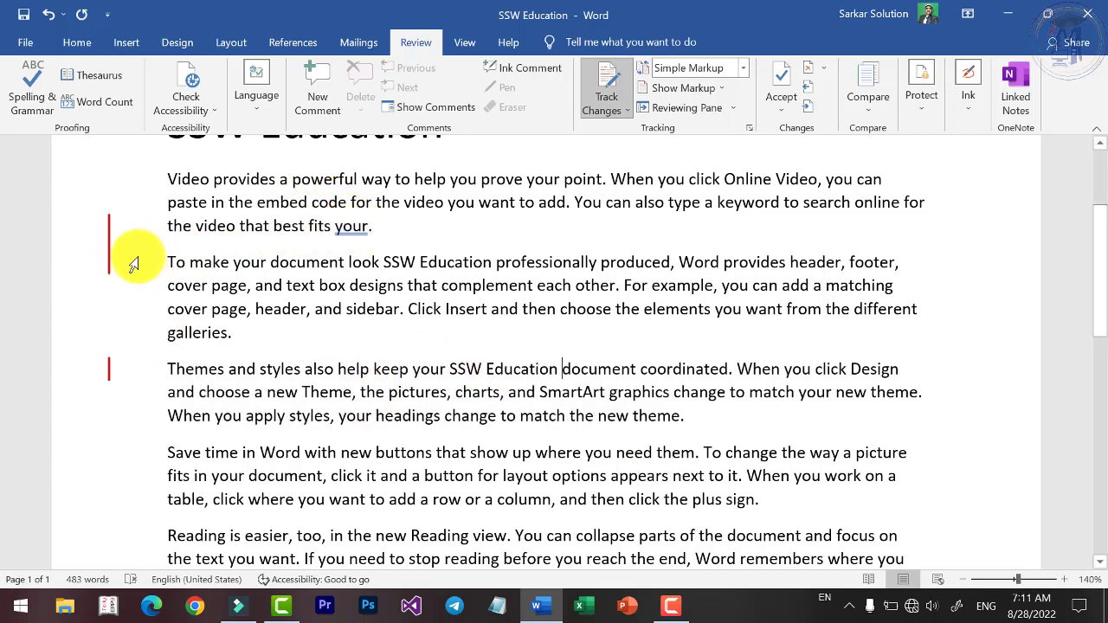
scroll(435, 269, down, 2)
scroll(436, 269, down, 2)
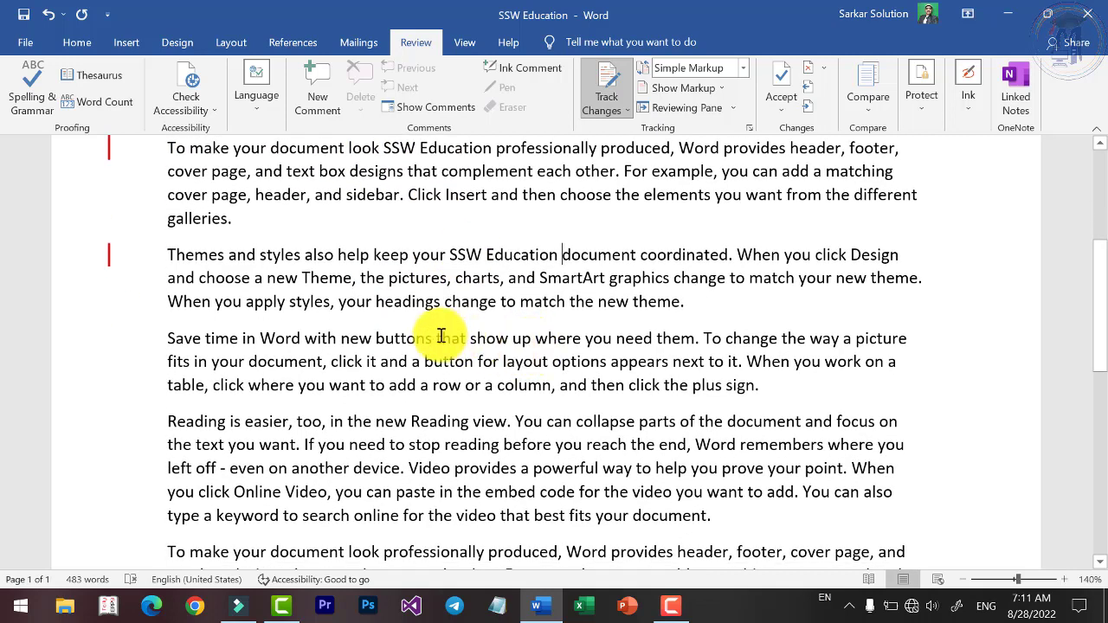
Set the phrase 'button for layout options' to Times New Roman.
drag(435, 366, 609, 363)
click(78, 42)
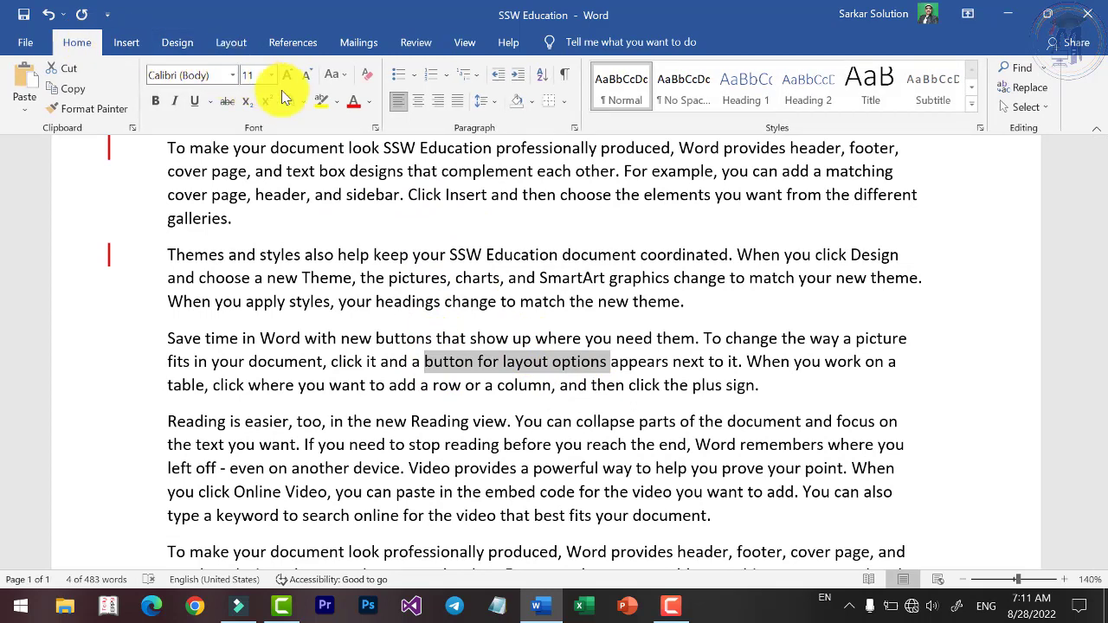
click(233, 75)
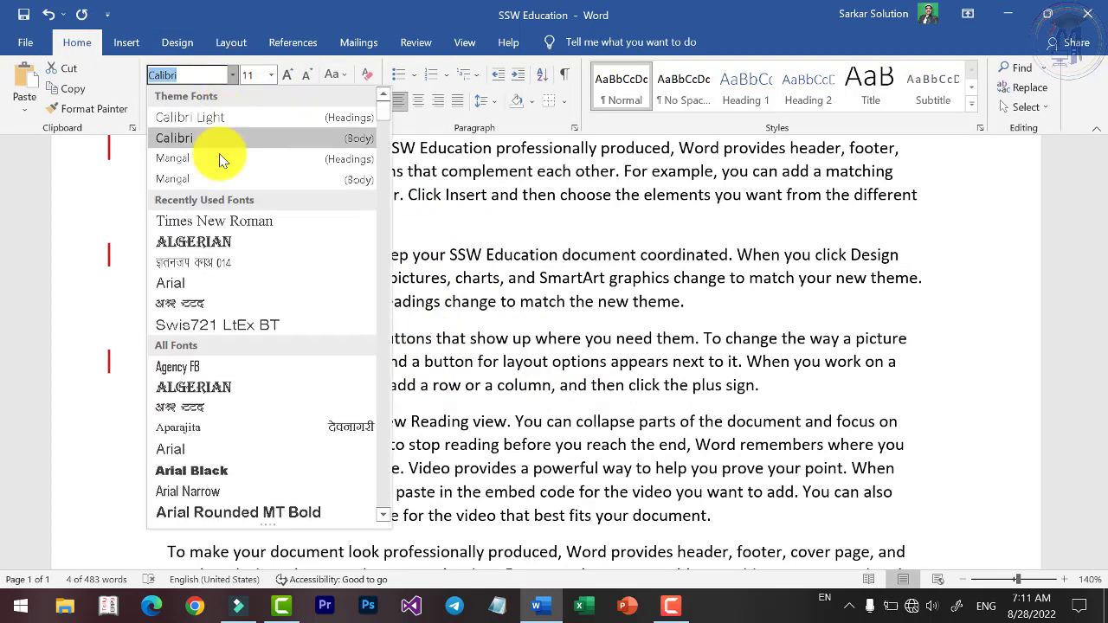
click(216, 218)
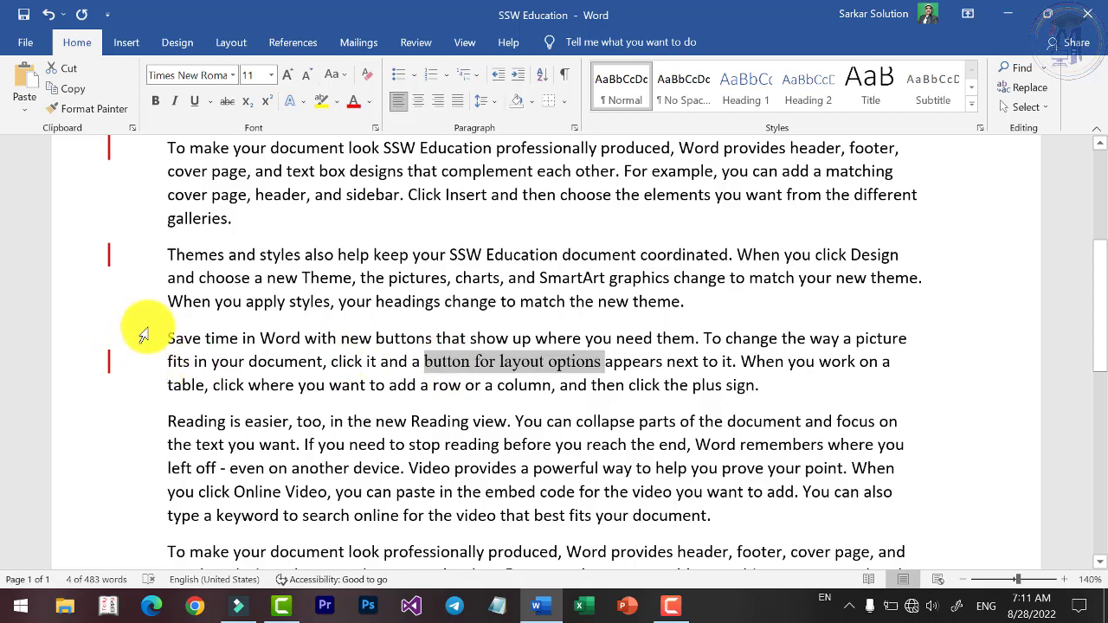
Make 'new Reading view' bold and select part of 'professionally produced'.
scroll(260, 324, down, 3)
drag(385, 309, 501, 317)
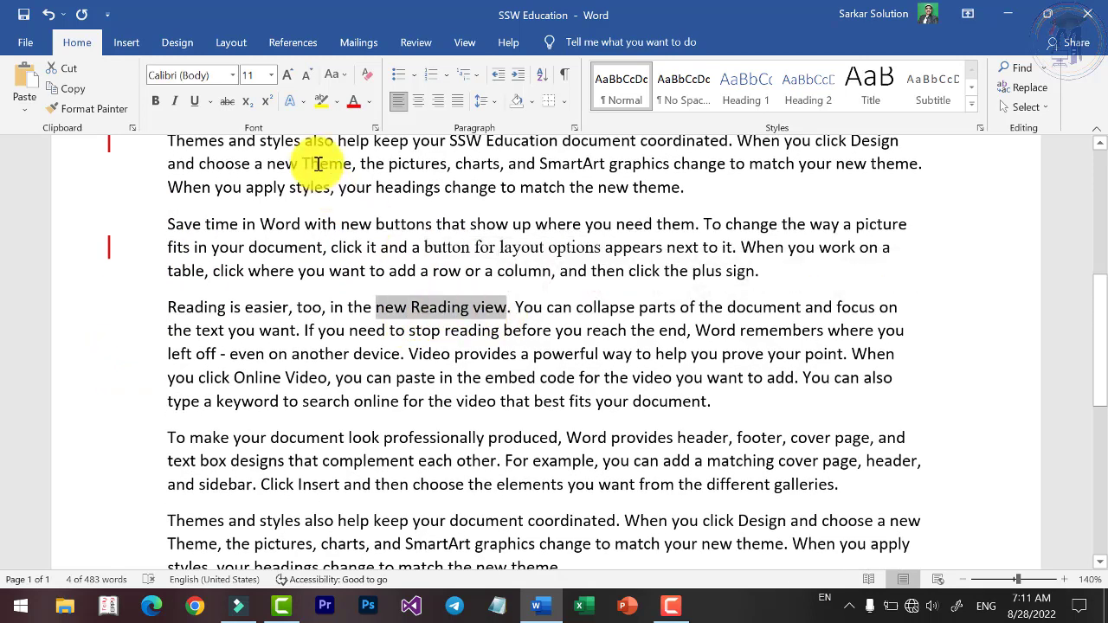
key(ctrl+b)
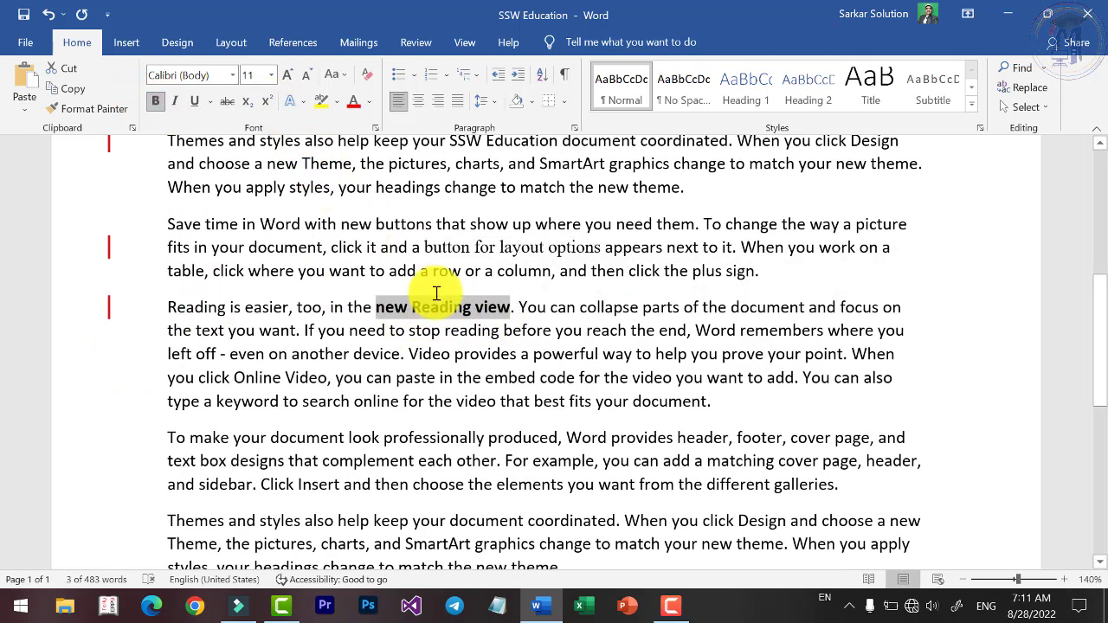
scroll(519, 358, down, 3)
drag(384, 324, 522, 325)
Add a comment on 'professionally produced' from the Review tab and close the comment card.
click(413, 42)
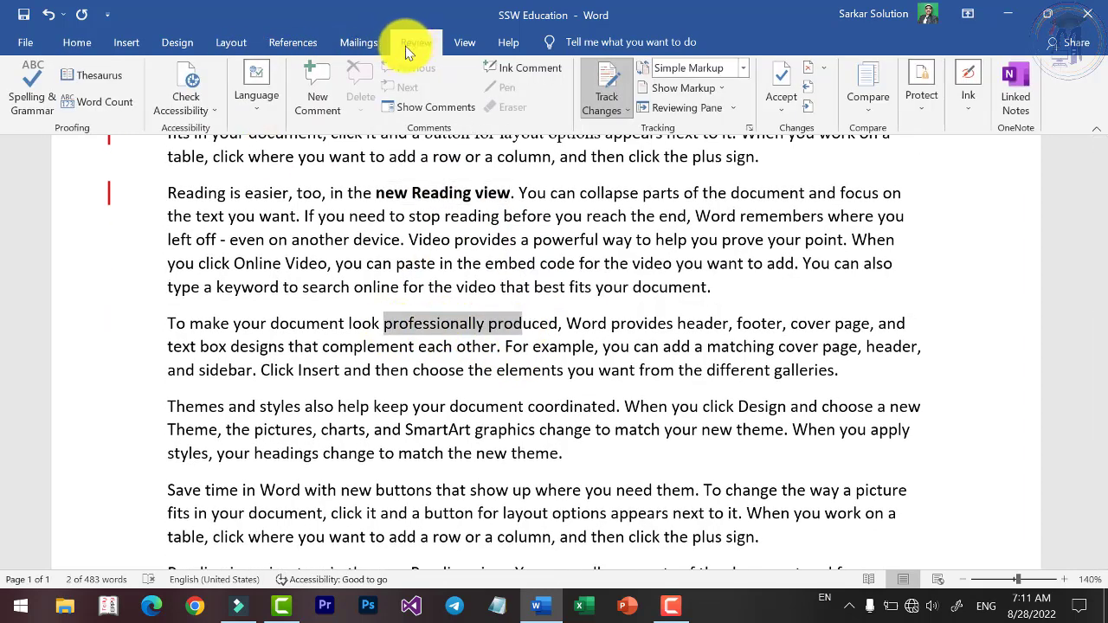
click(311, 97)
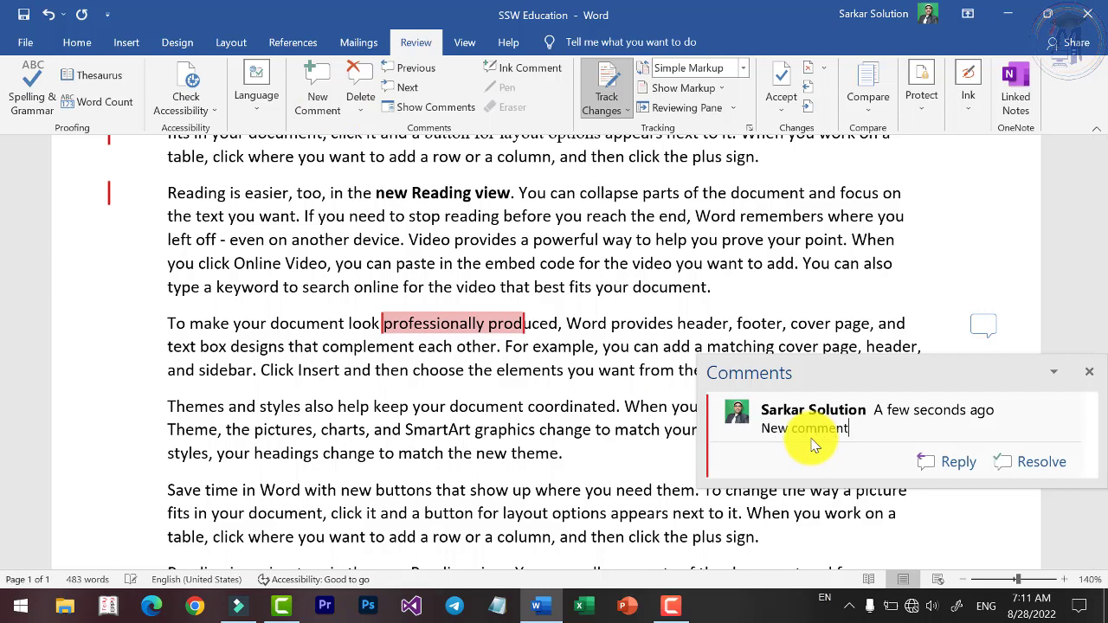
click(664, 405)
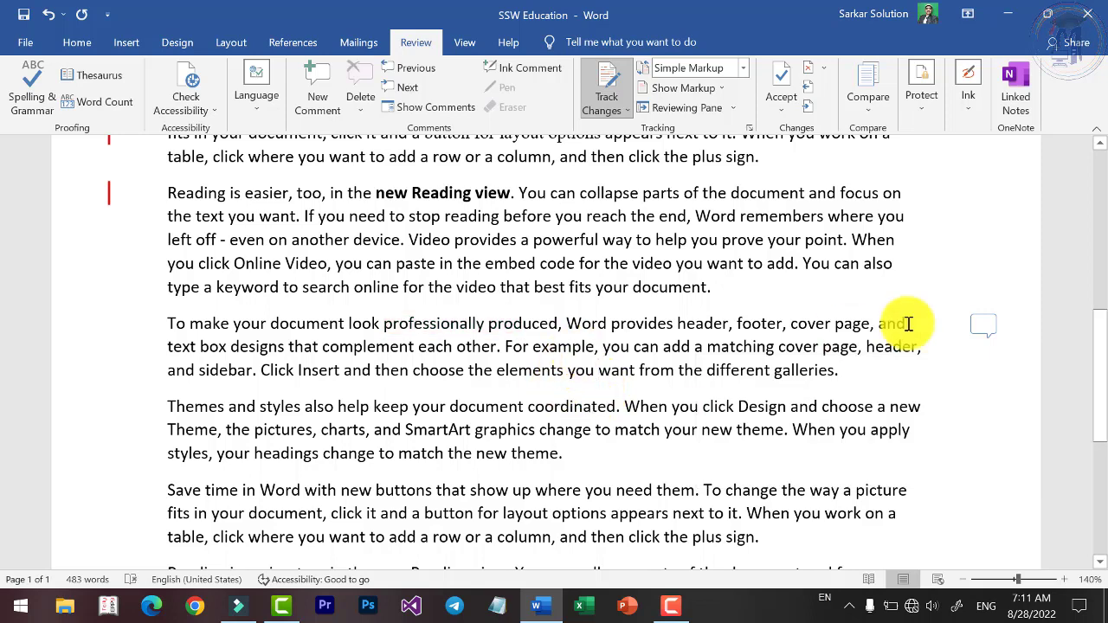
Select the words 'buttons that' in the Save time paragraph.
click(438, 324)
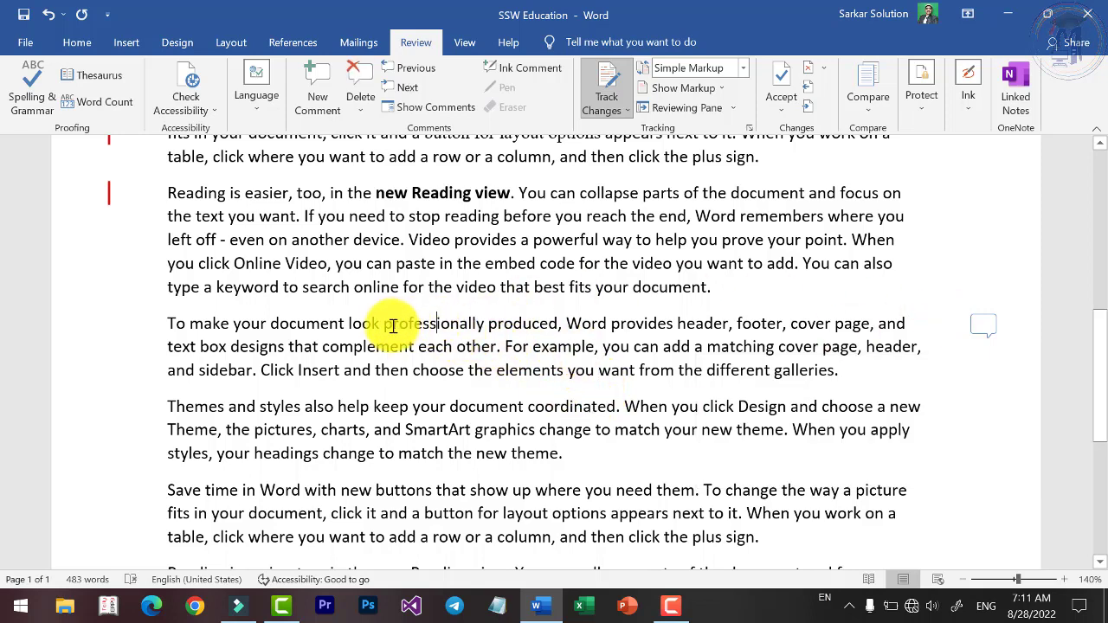
scroll(392, 326, down, 3)
click(447, 318)
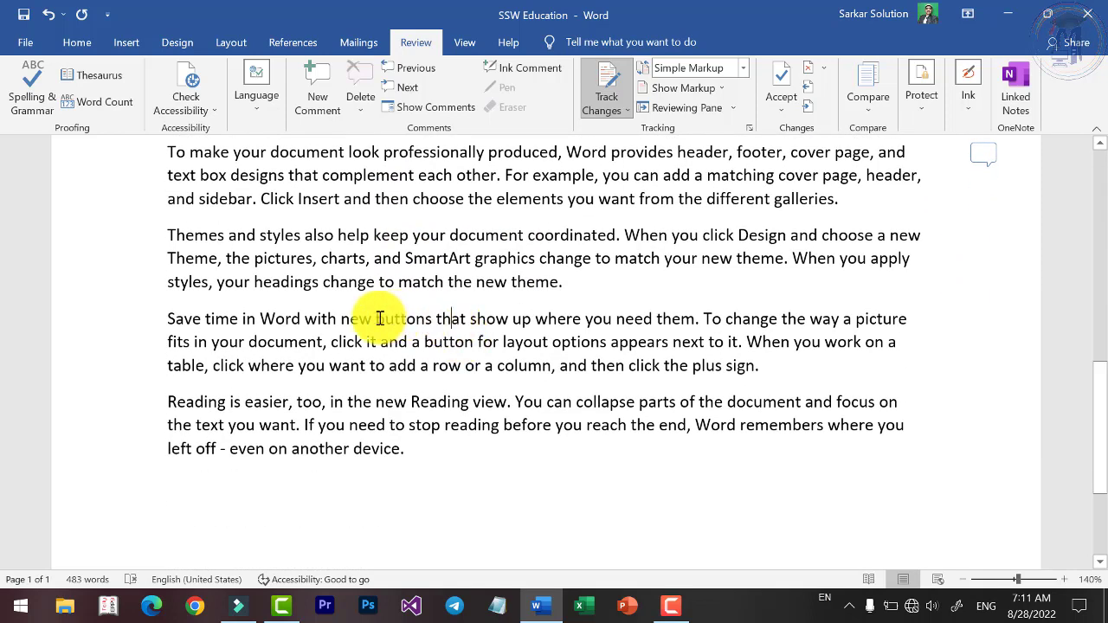
drag(378, 318, 457, 312)
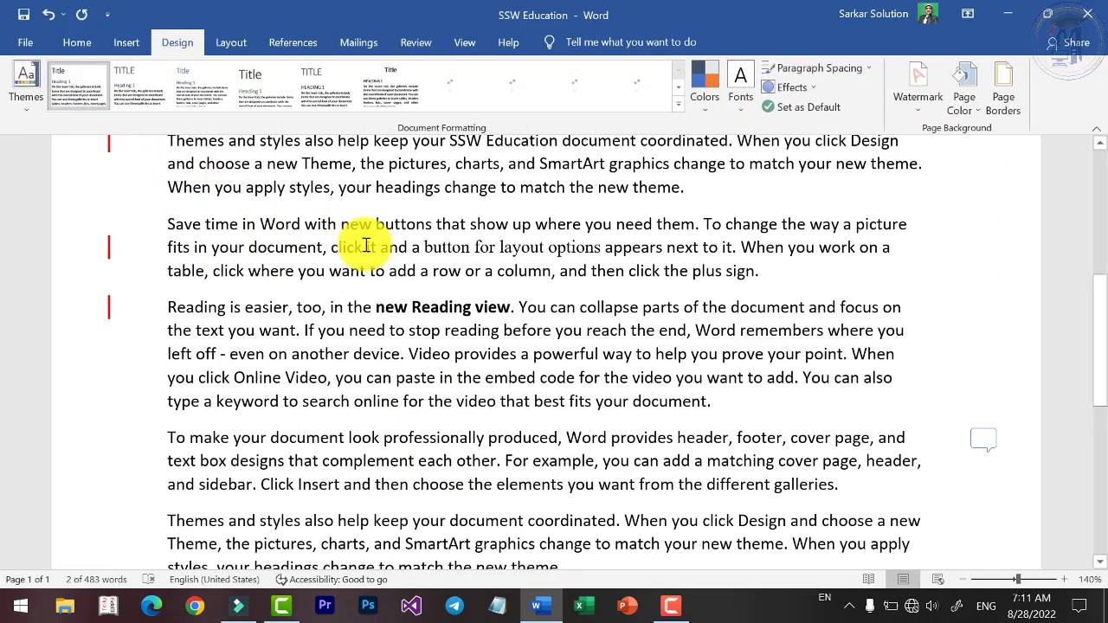
Split the later paragraph so 'Word provides header, footer…' starts a new tracked paragraph.
click(365, 247)
scroll(366, 267, up, 4)
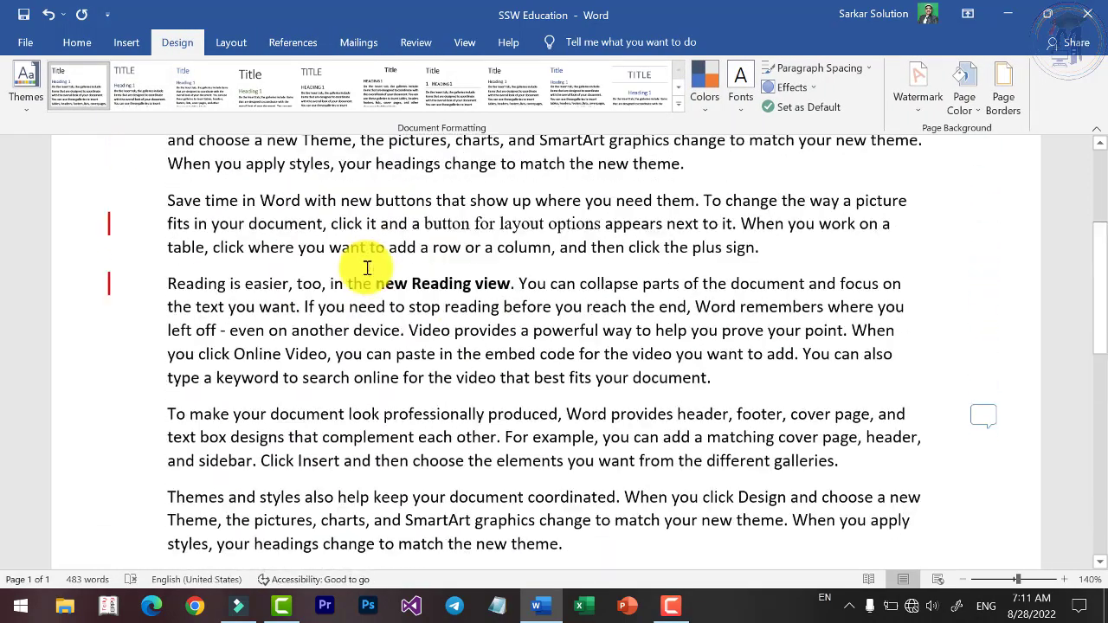
scroll(415, 329, down, 2)
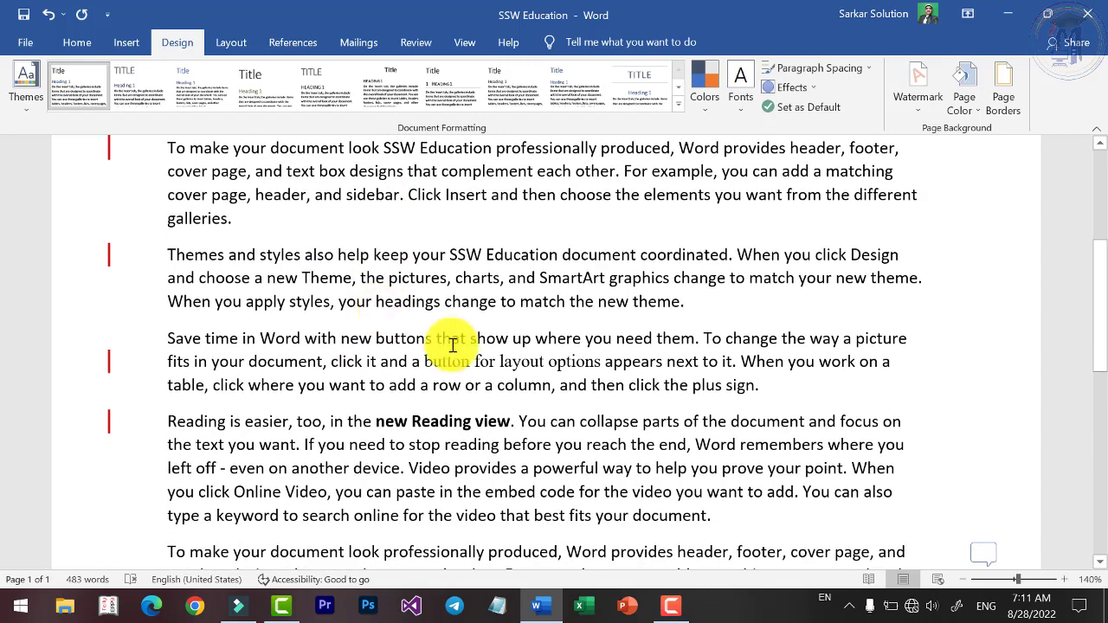
scroll(459, 355, up, 2)
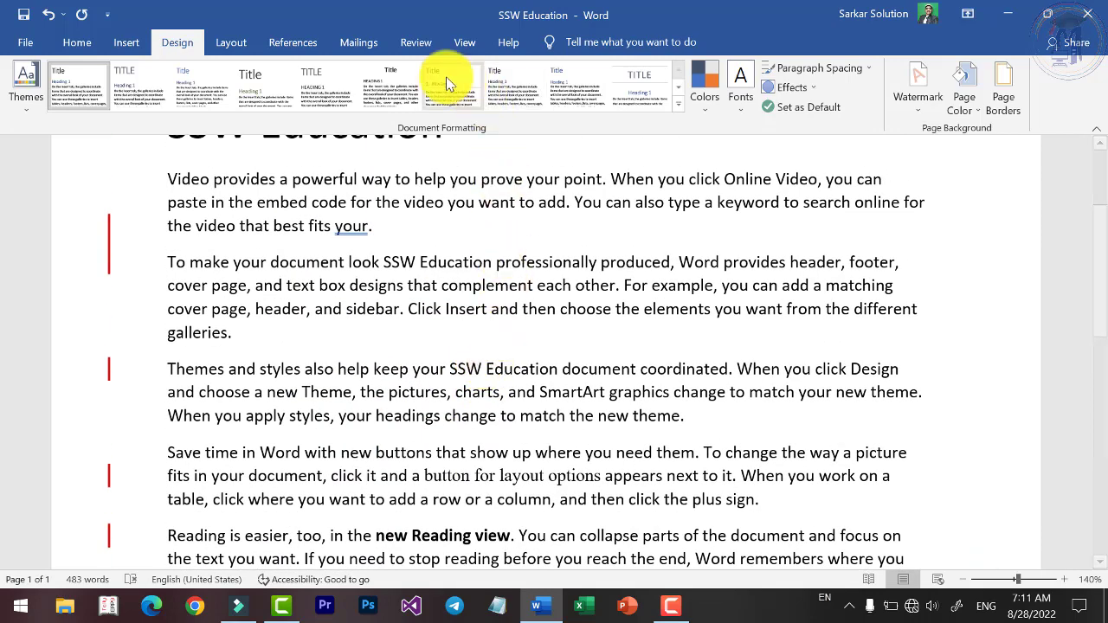
click(414, 44)
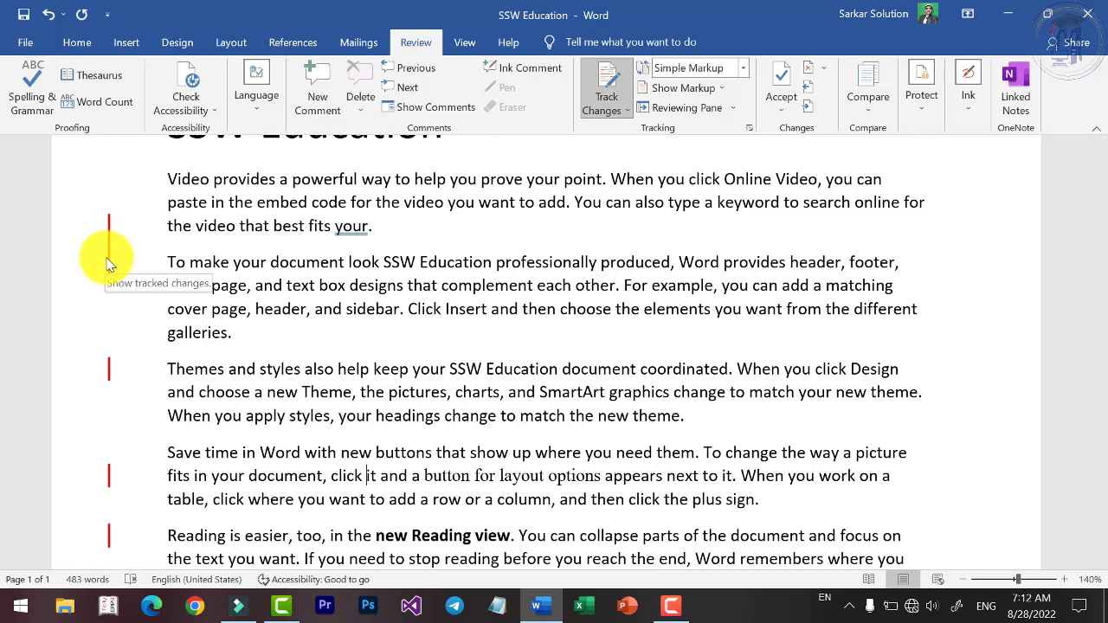
scroll(626, 213, down, 3)
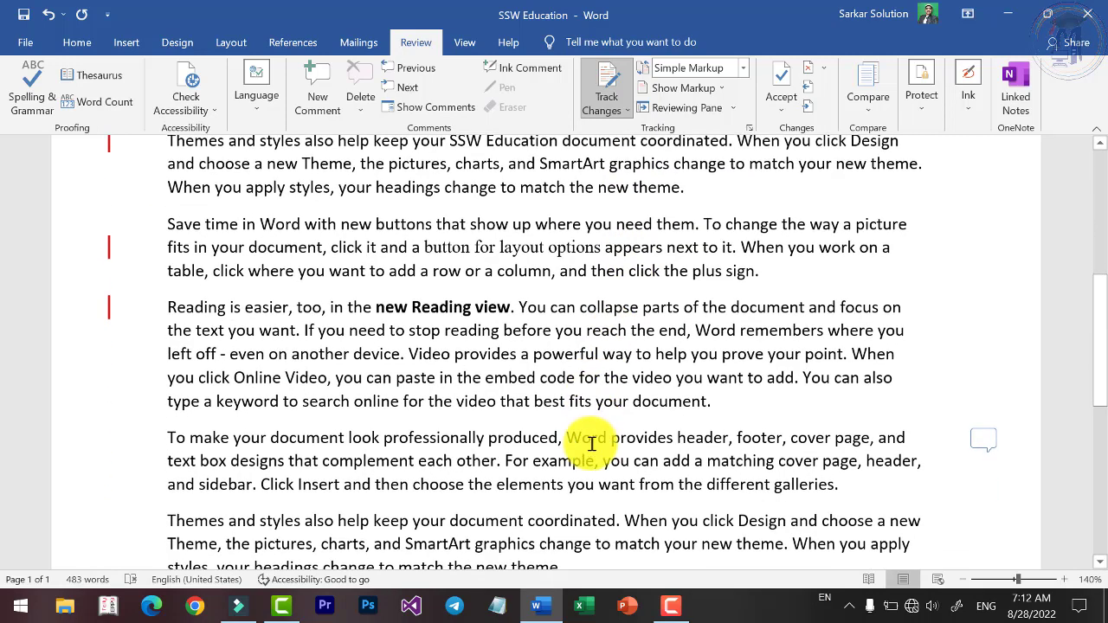
click(582, 441)
key(Return)
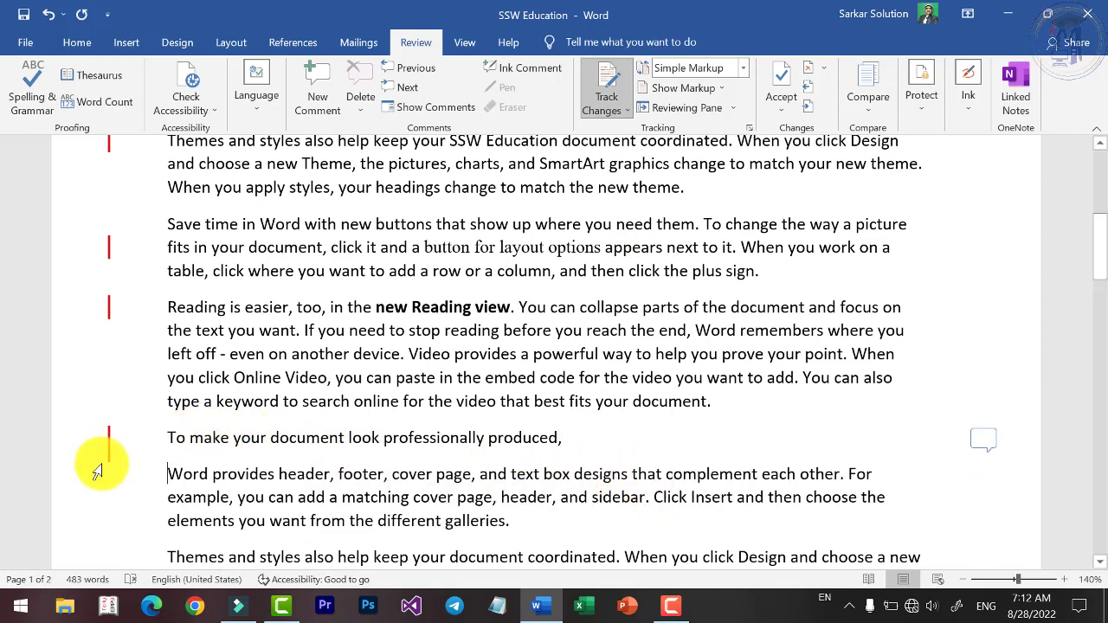
key(ctrl+z)
key(ctrl+z)
scroll(107, 421, up, 4)
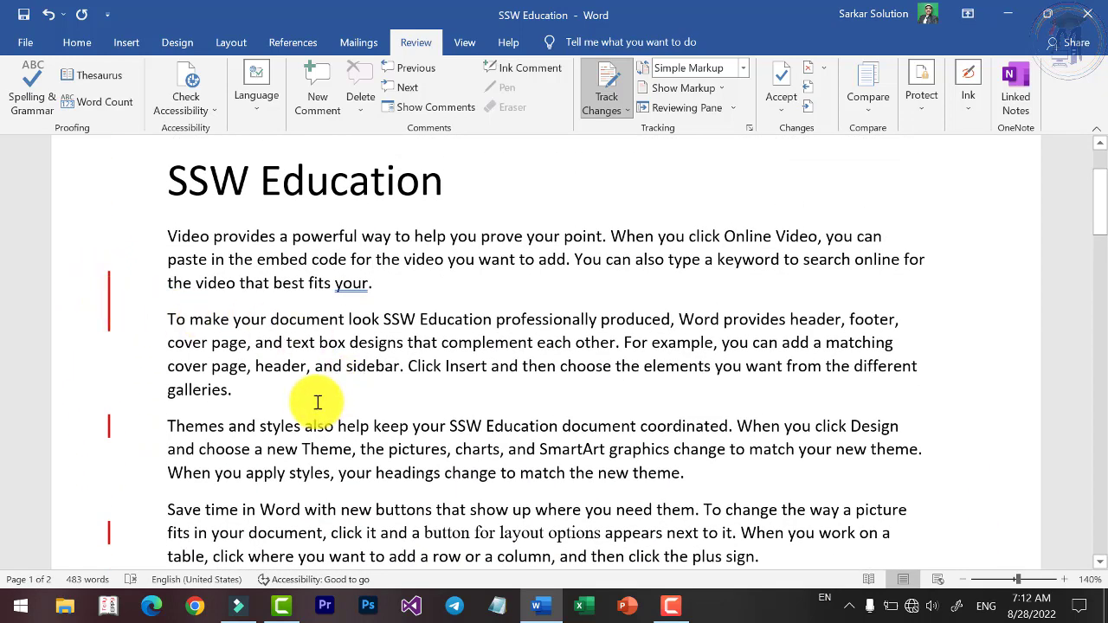
click(613, 111)
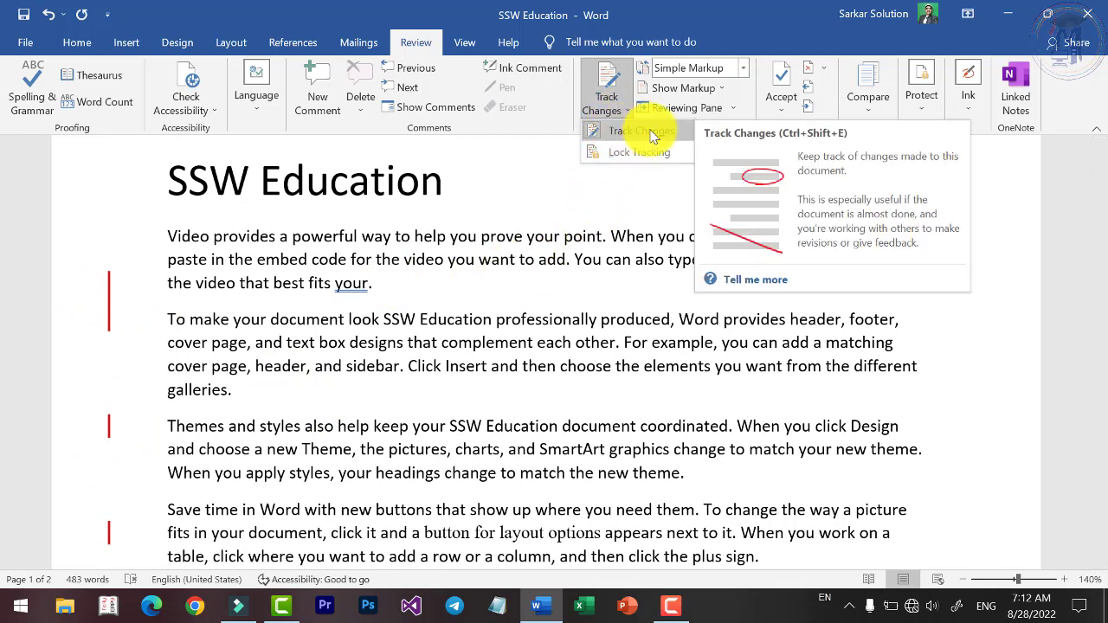
click(586, 265)
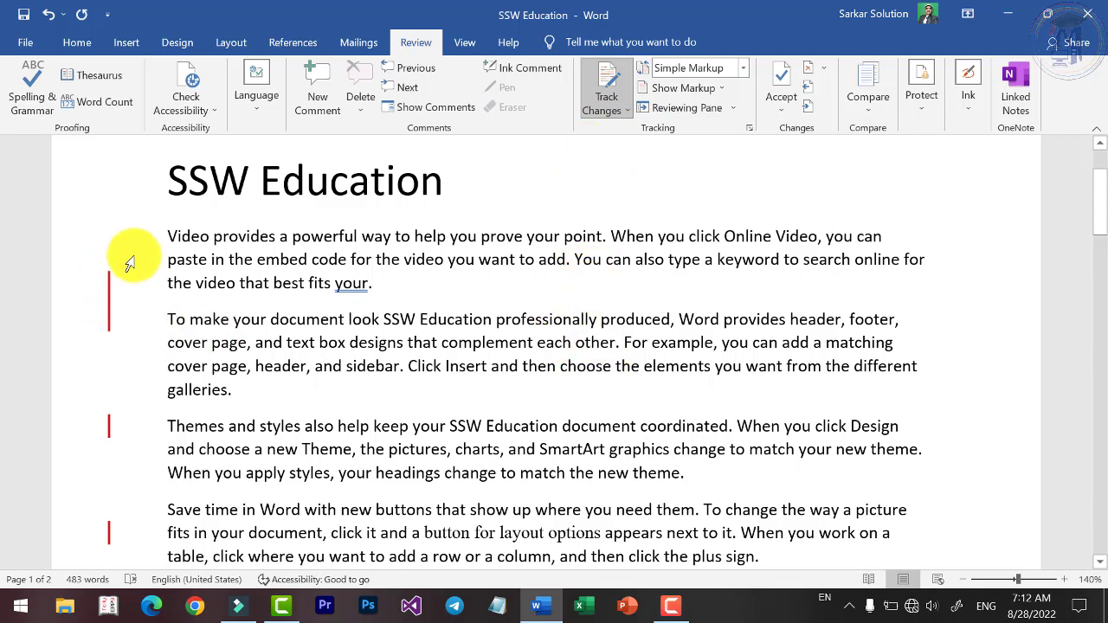
scroll(147, 316, down, 3)
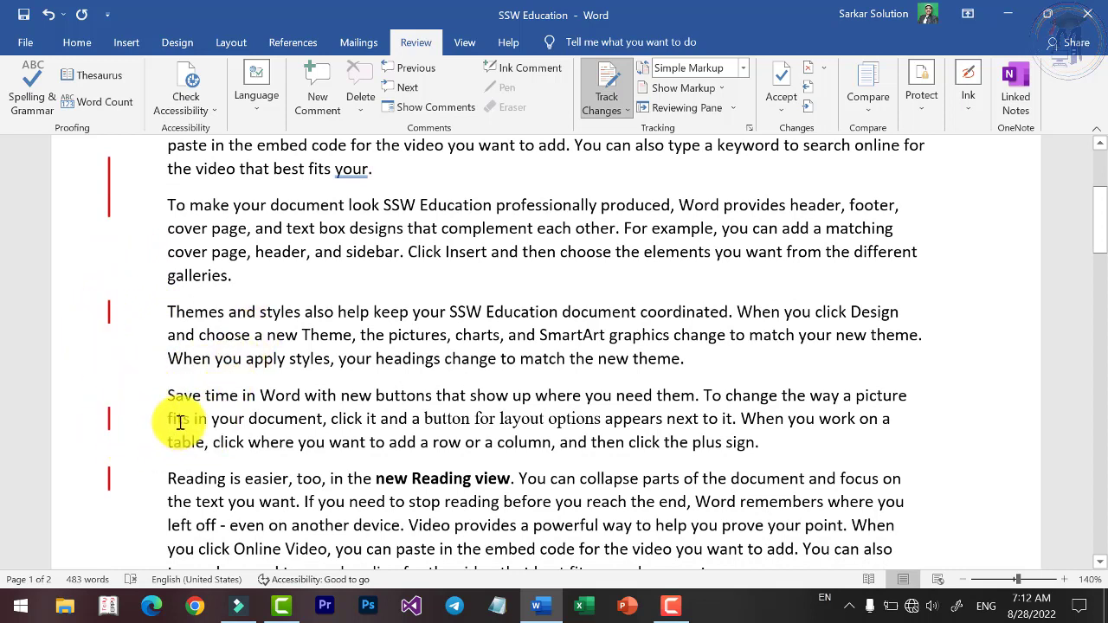
scroll(181, 421, down, 1)
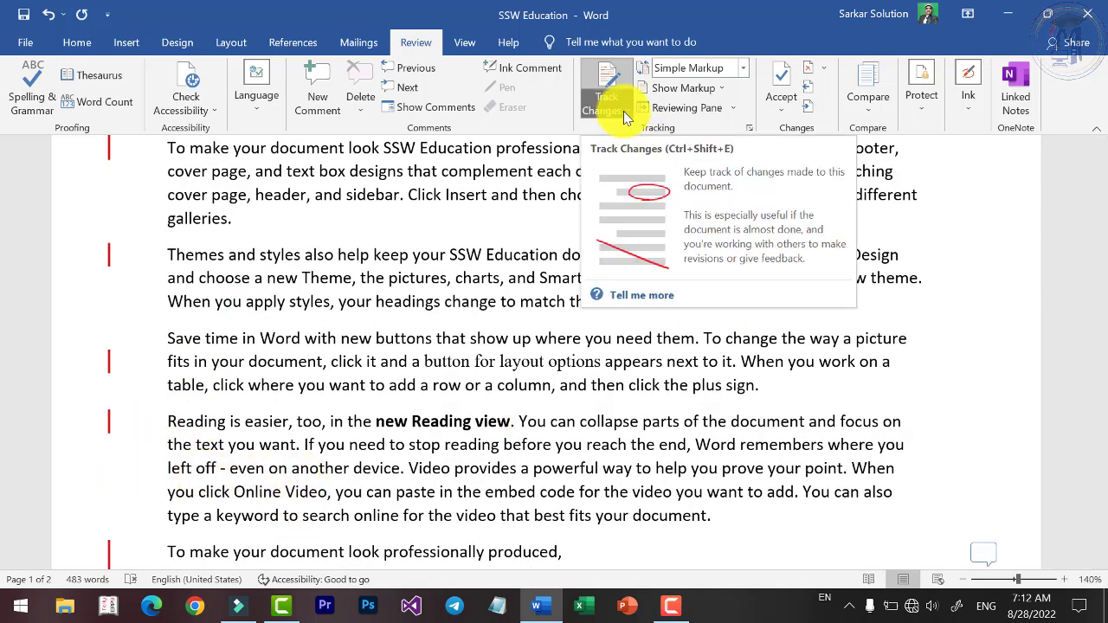
Switch Display for Review from Simple Markup to All Markup and review the margin balloons.
click(742, 69)
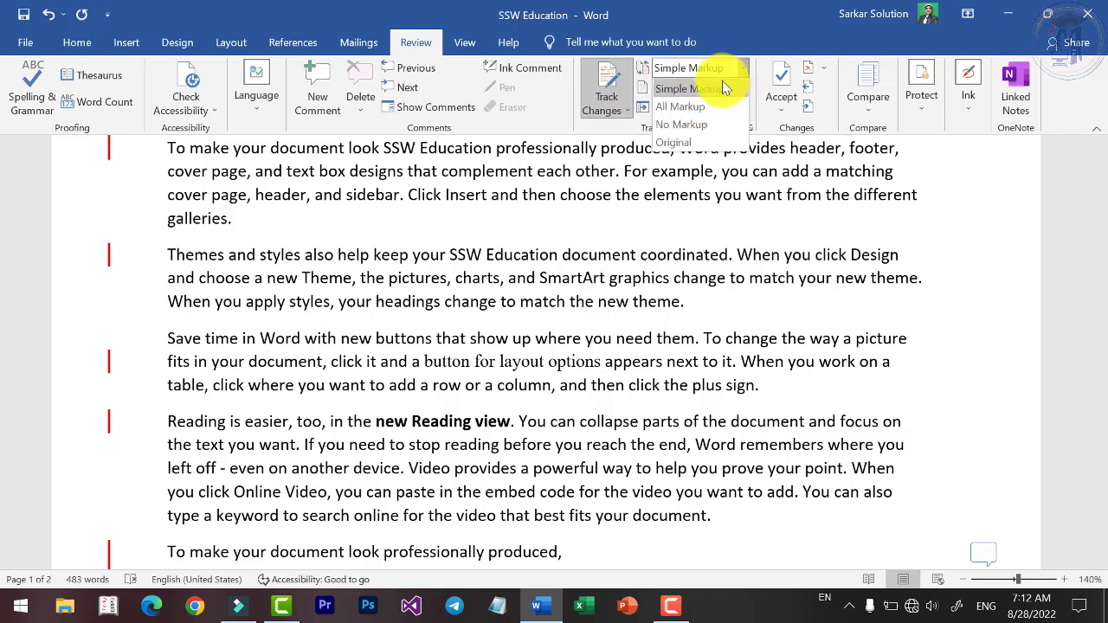
click(741, 74)
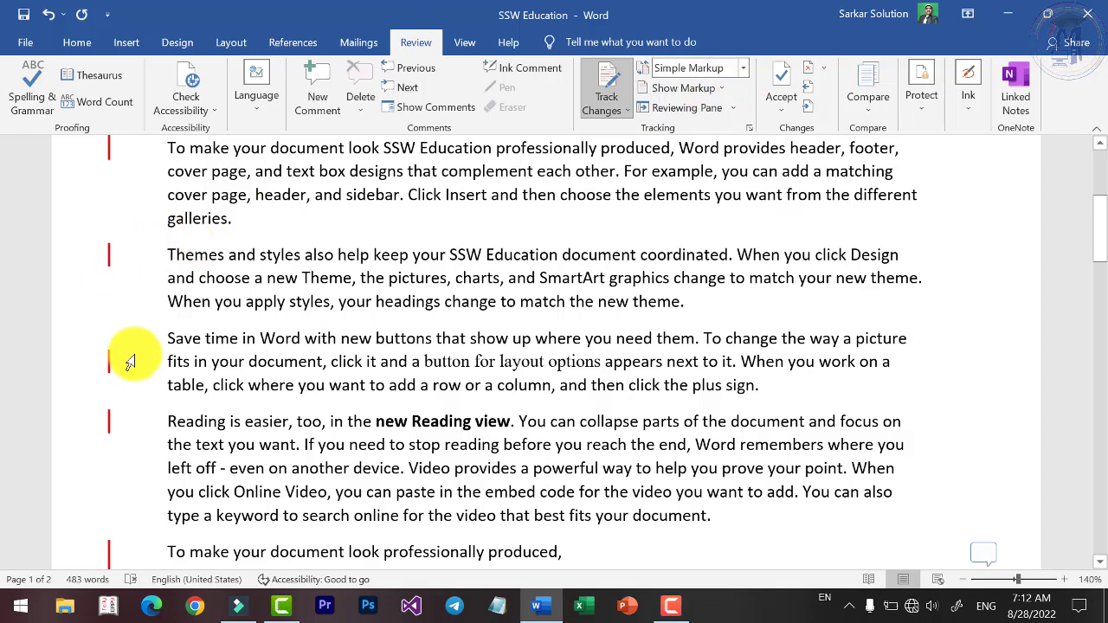
click(742, 71)
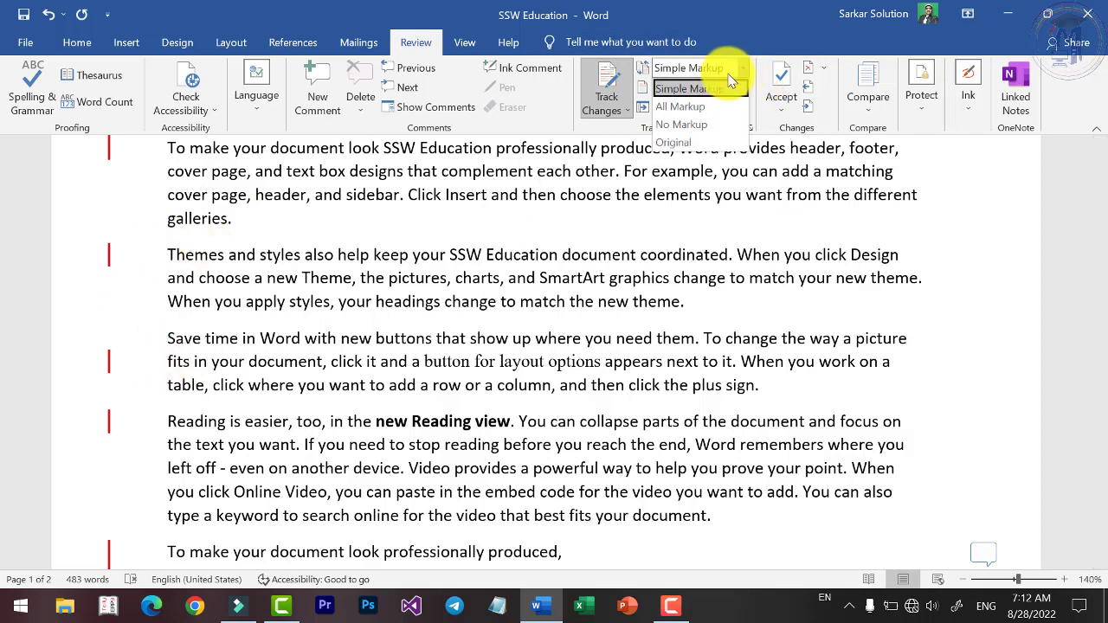
click(684, 103)
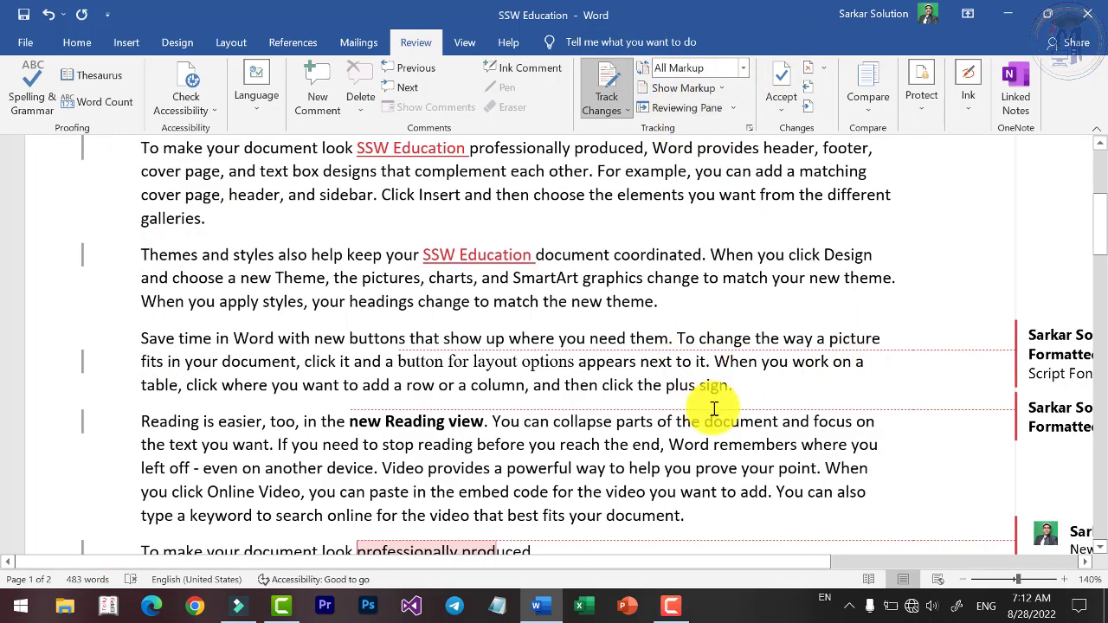
scroll(594, 361, down, 3)
scroll(664, 349, down, 1)
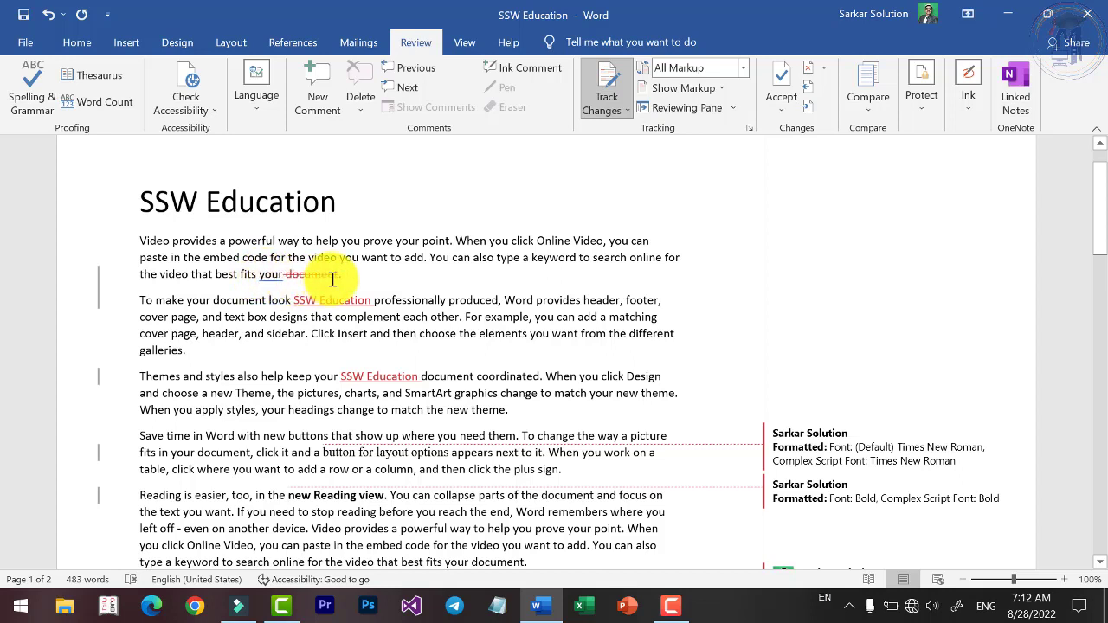
mouse_move(312, 278)
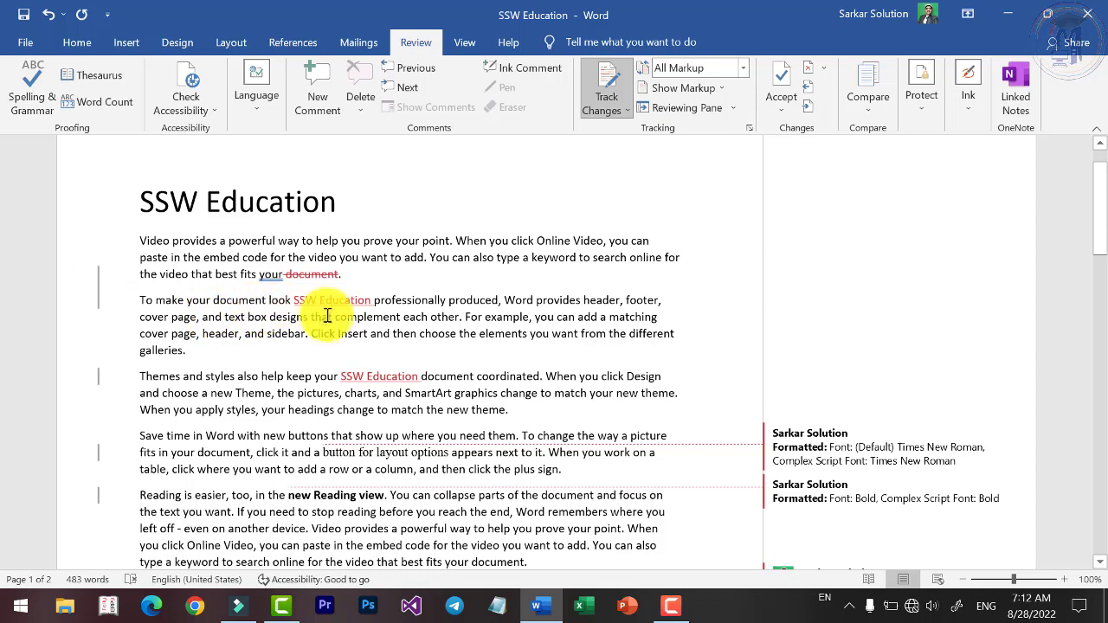
mouse_move(347, 305)
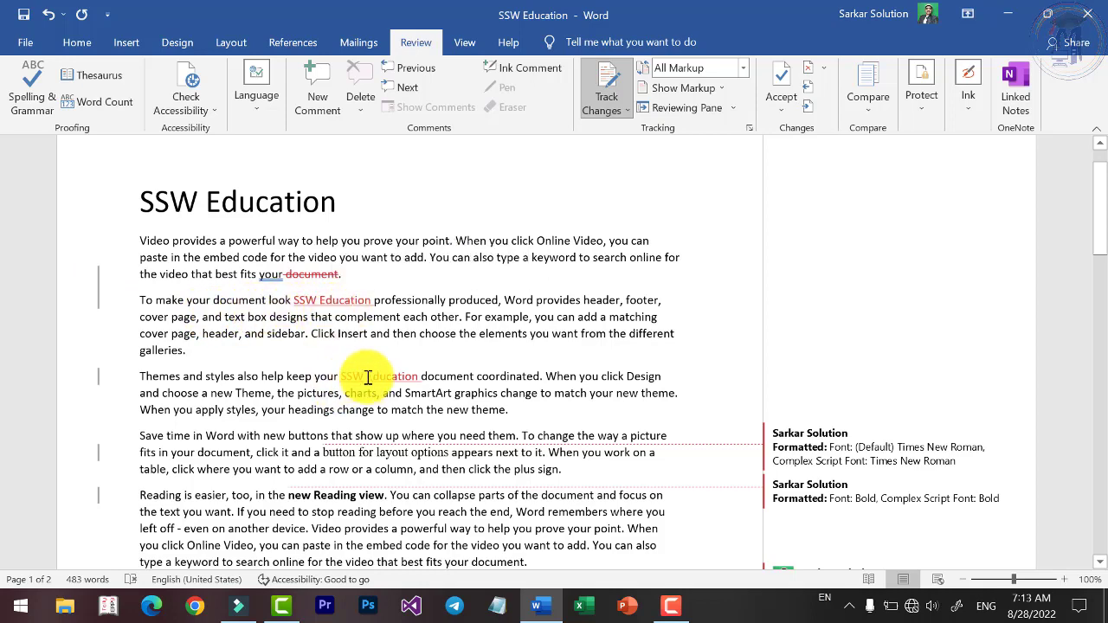
scroll(378, 379, down, 2)
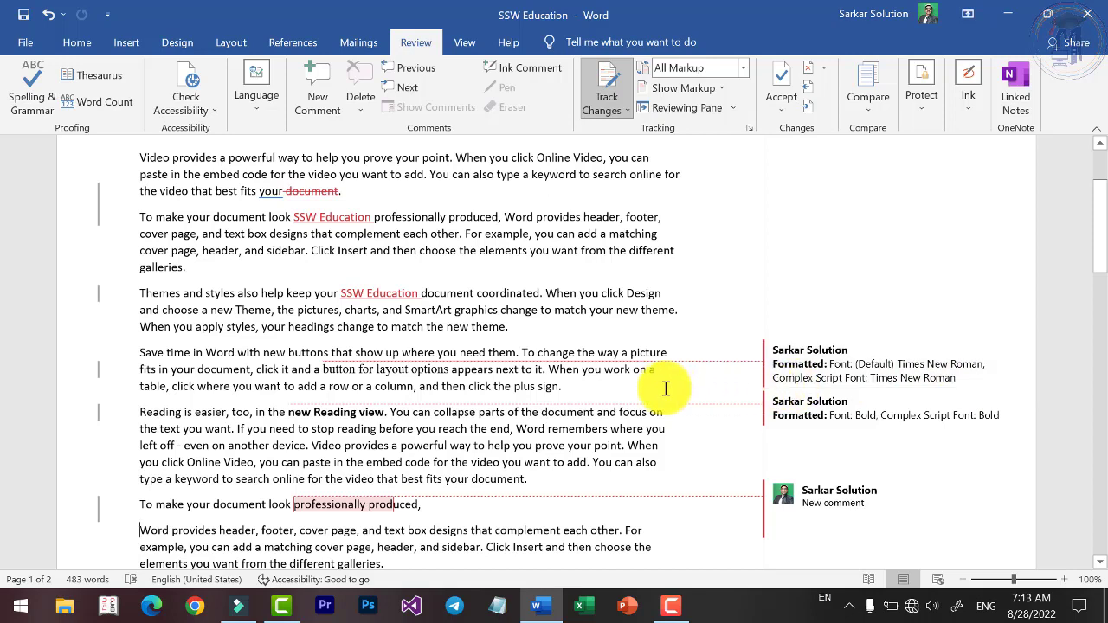
scroll(663, 389, down, 2)
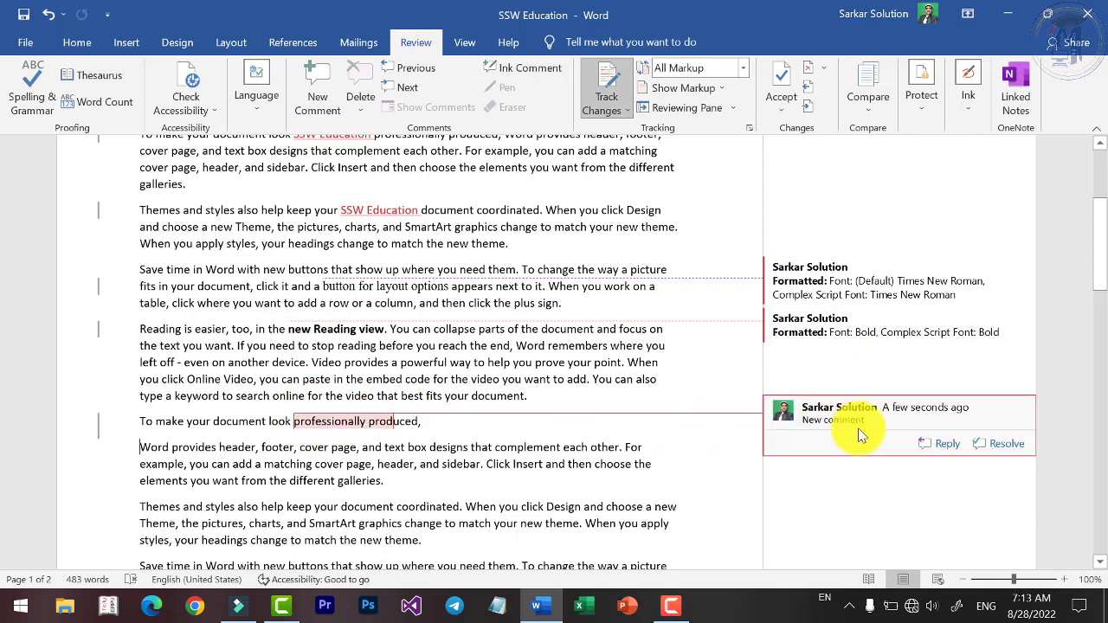
scroll(433, 427, up, 2)
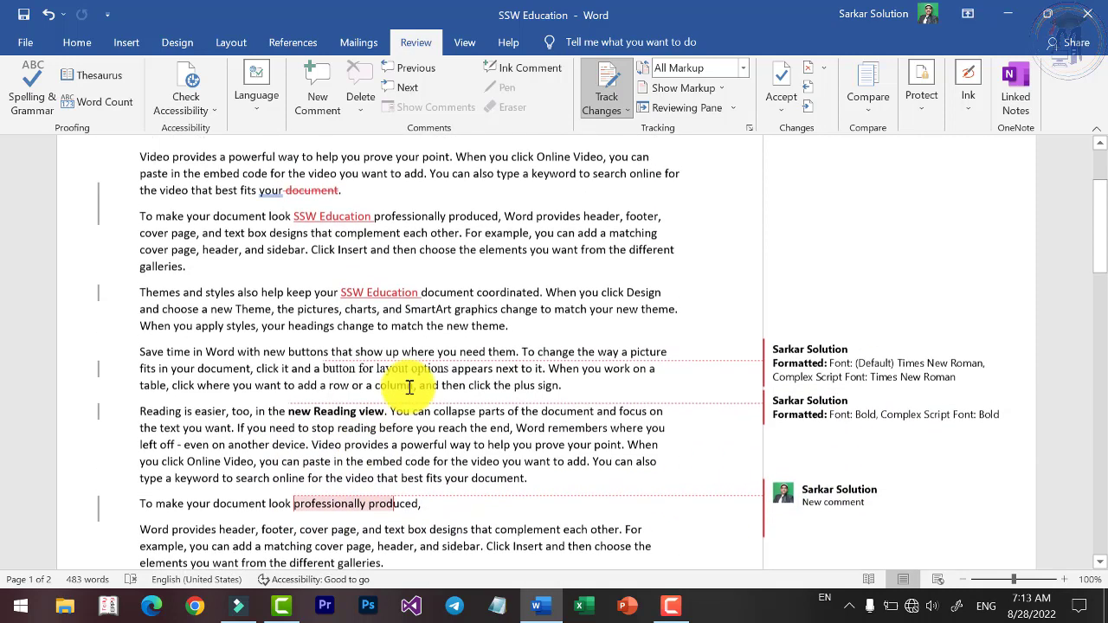
Cycle Display for Review through Simple Markup, No Markup and Original, ending on All Markup.
click(742, 67)
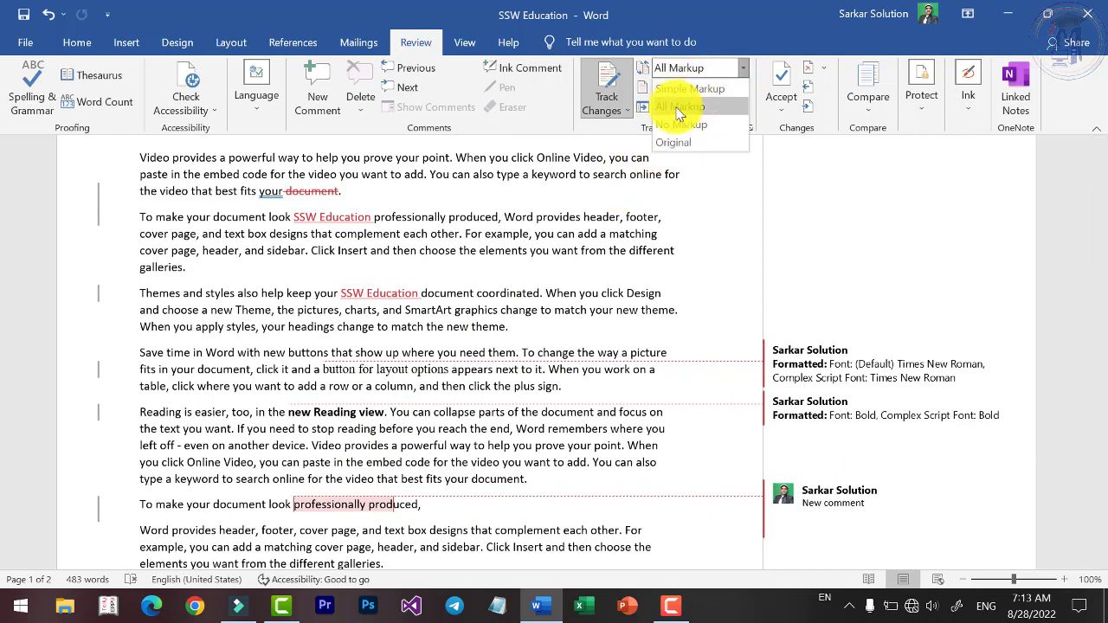
click(690, 89)
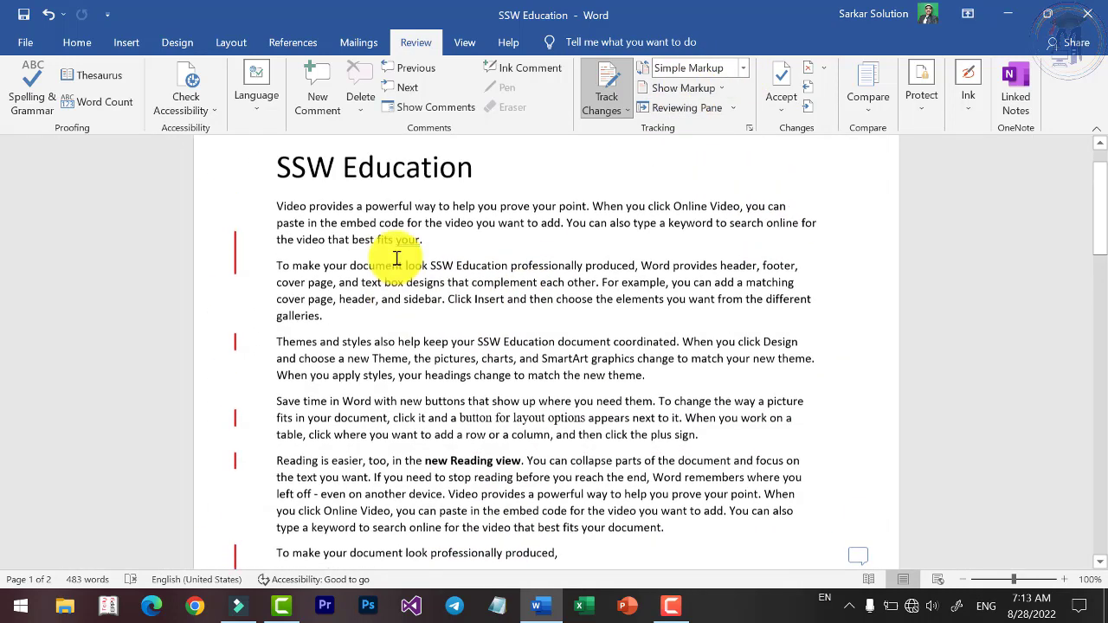
scroll(195, 435, down, 3)
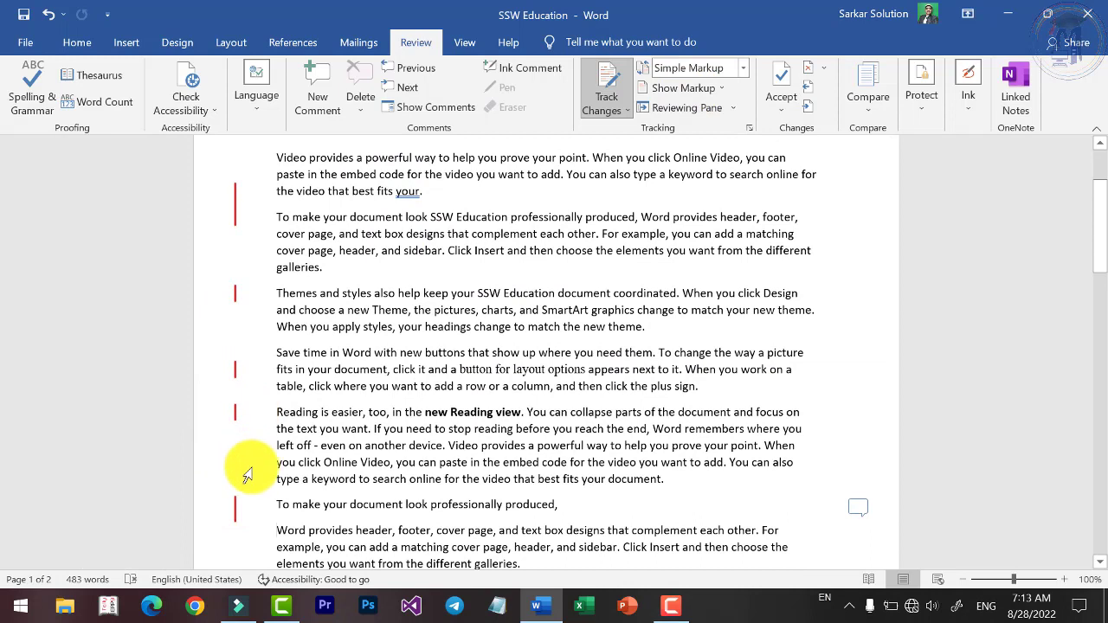
click(742, 68)
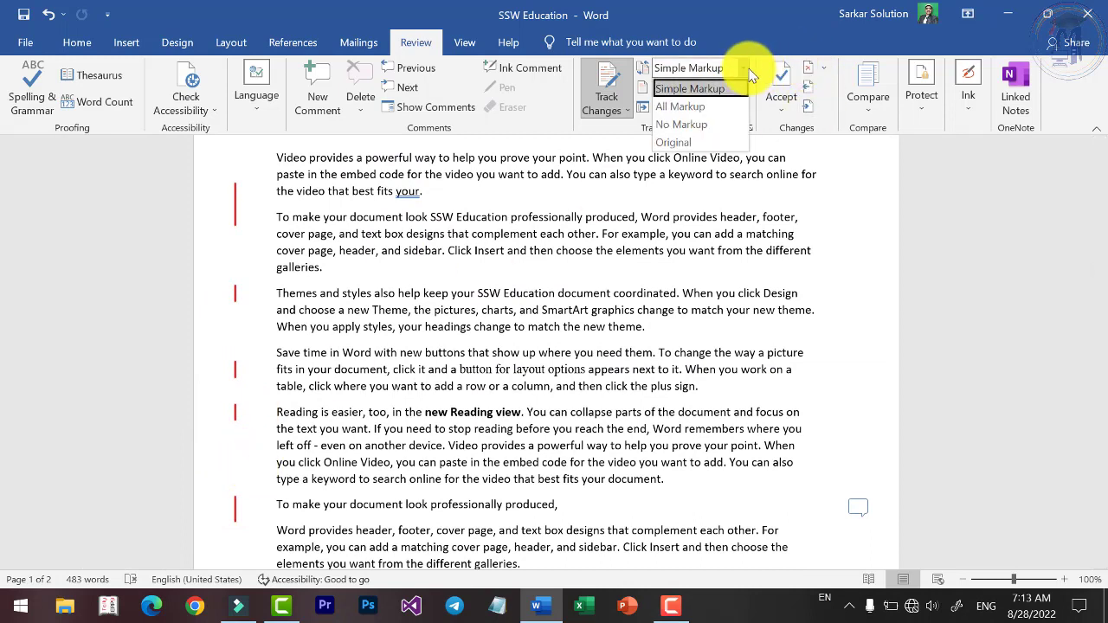
click(703, 110)
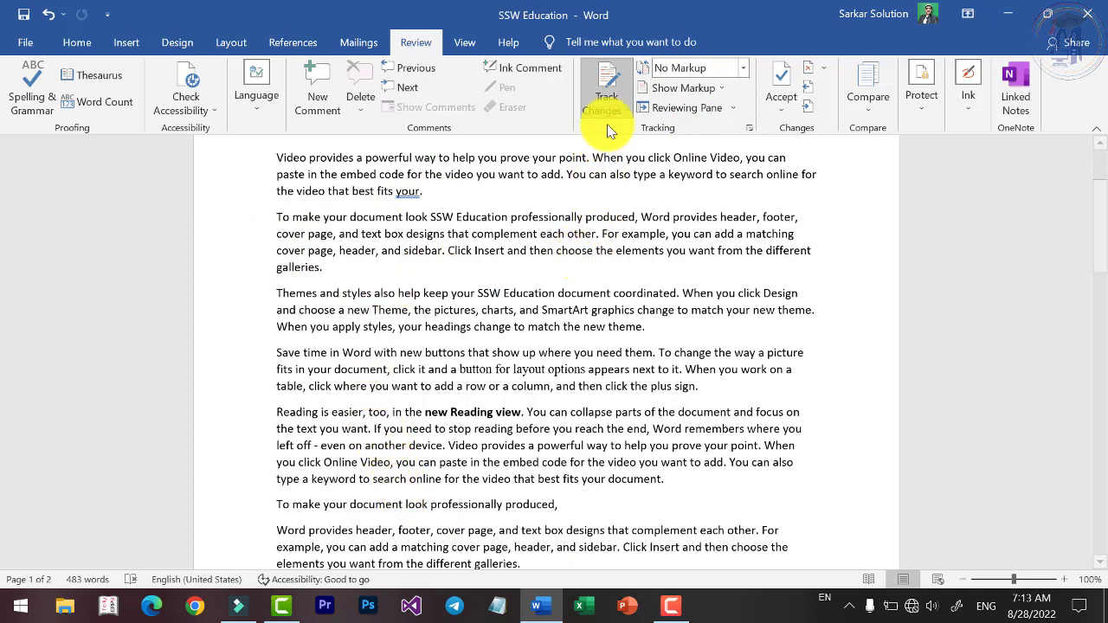
click(724, 67)
click(673, 144)
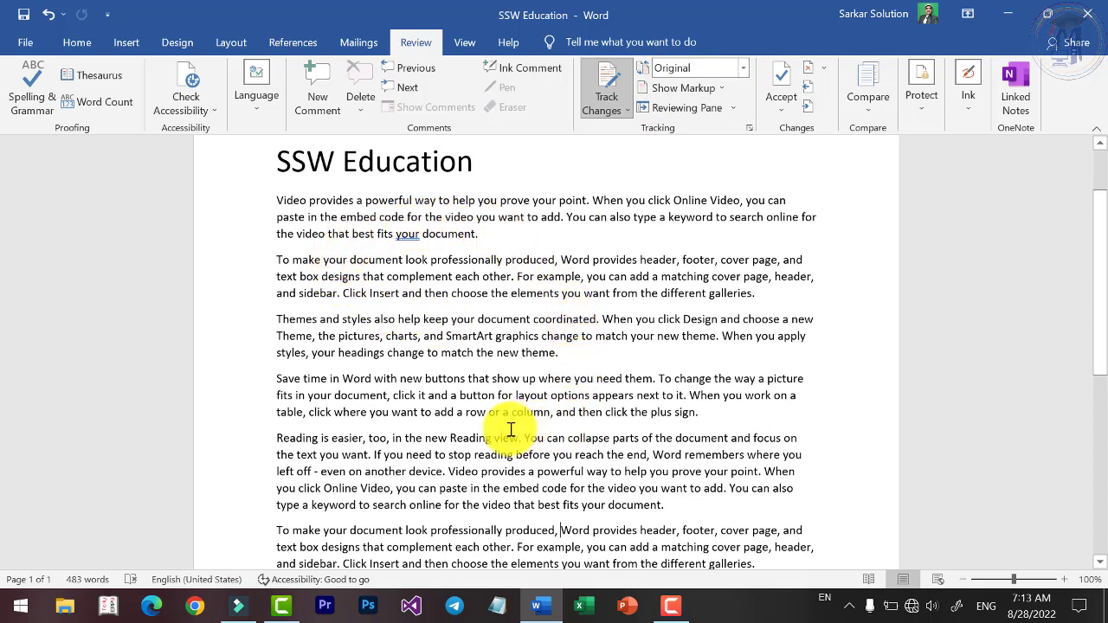
click(744, 69)
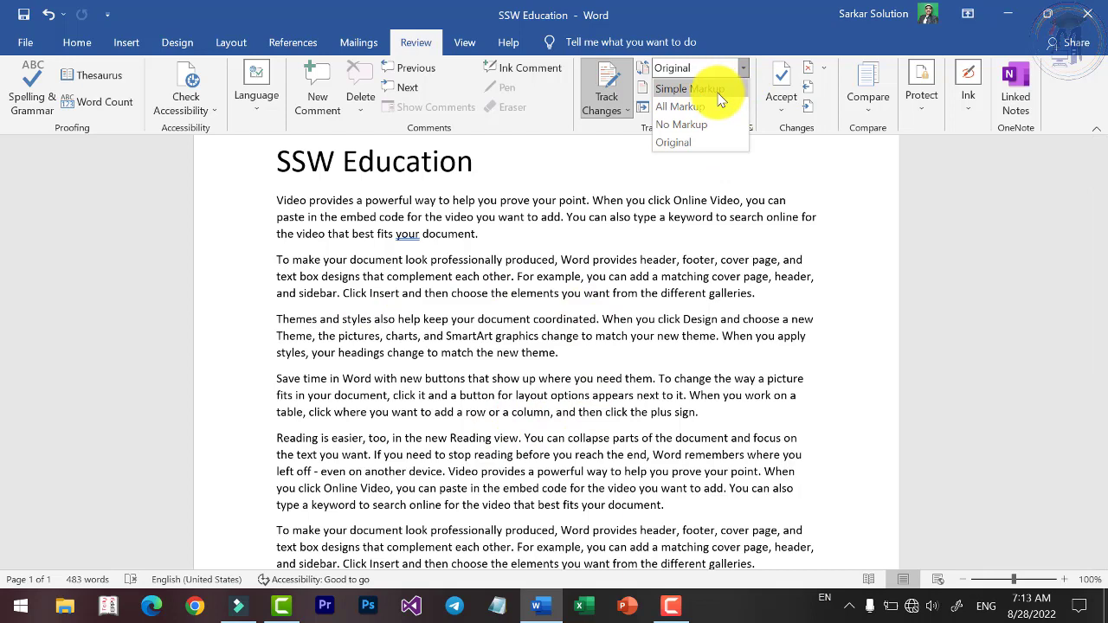
click(718, 90)
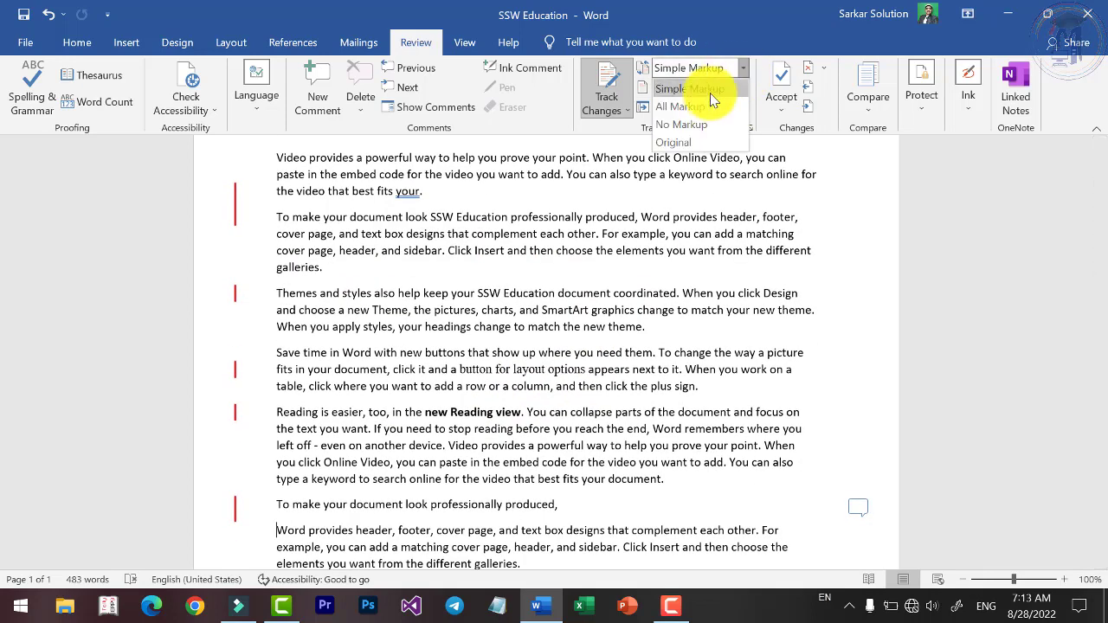
click(684, 106)
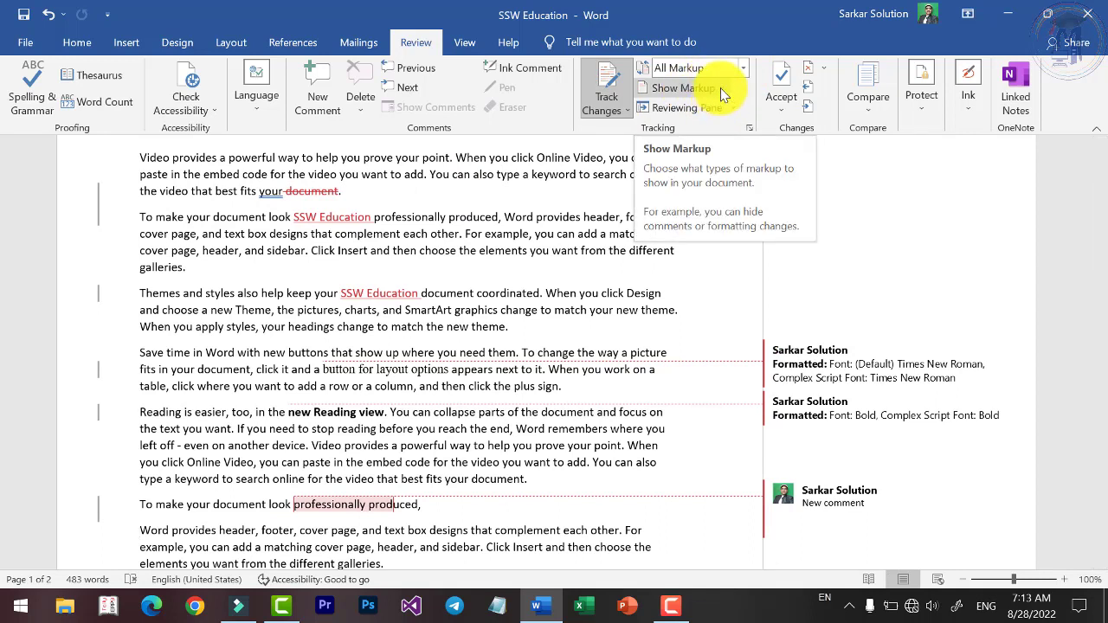
click(722, 89)
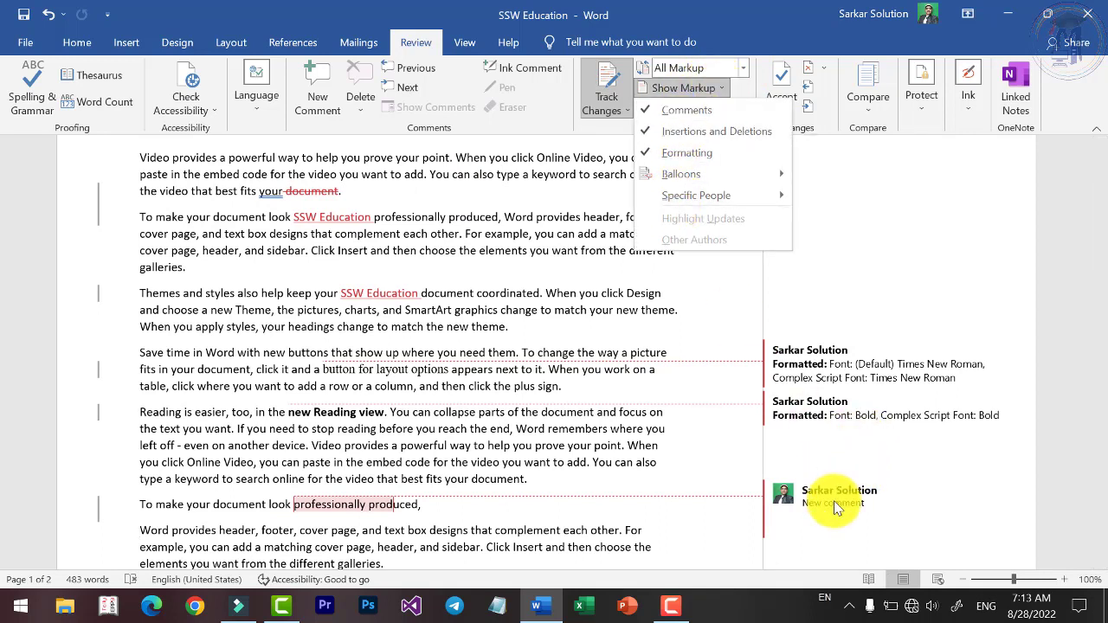
click(687, 116)
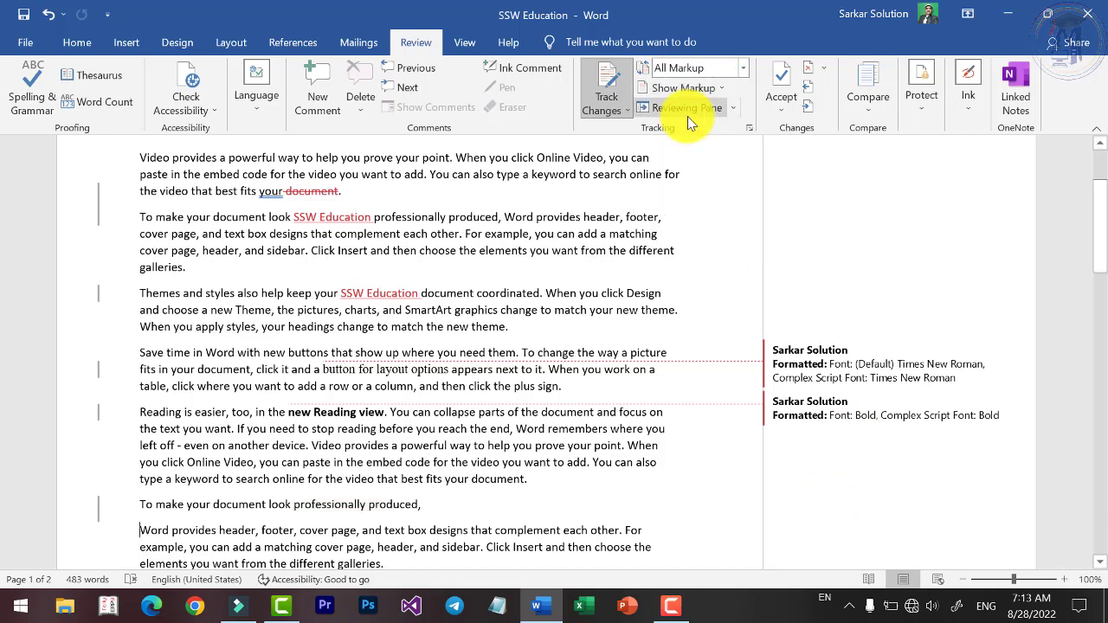
click(700, 88)
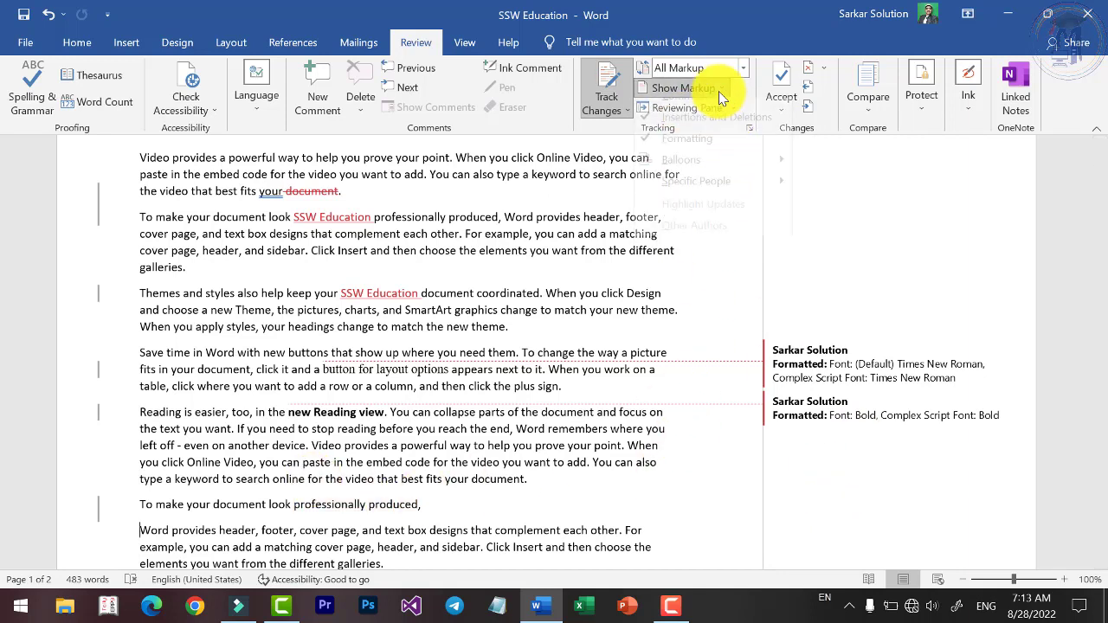
click(686, 156)
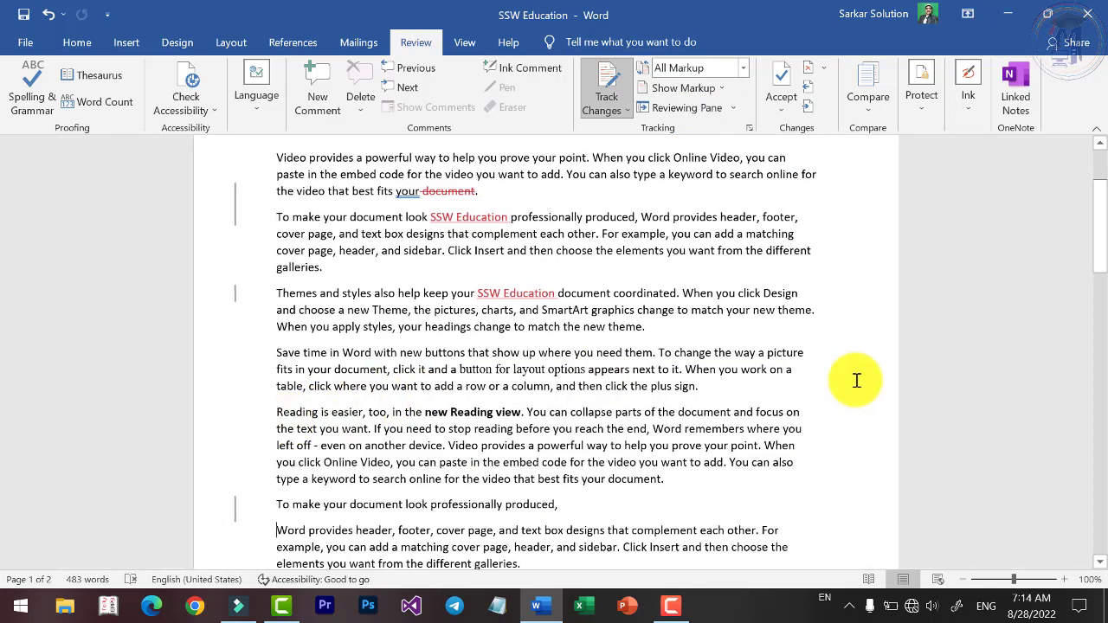
click(721, 90)
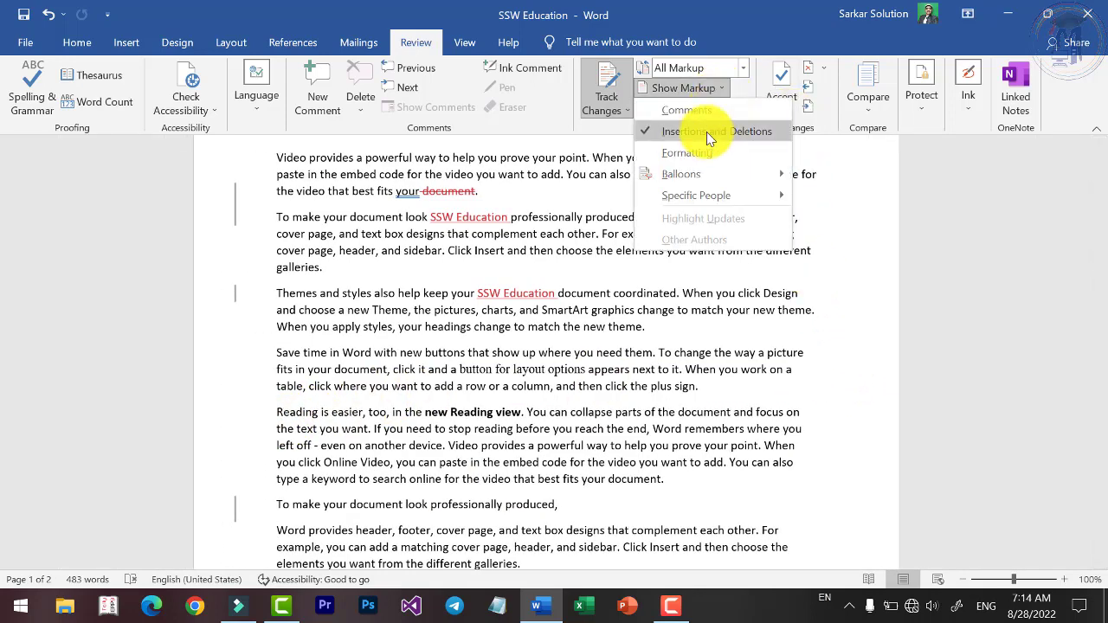
click(704, 133)
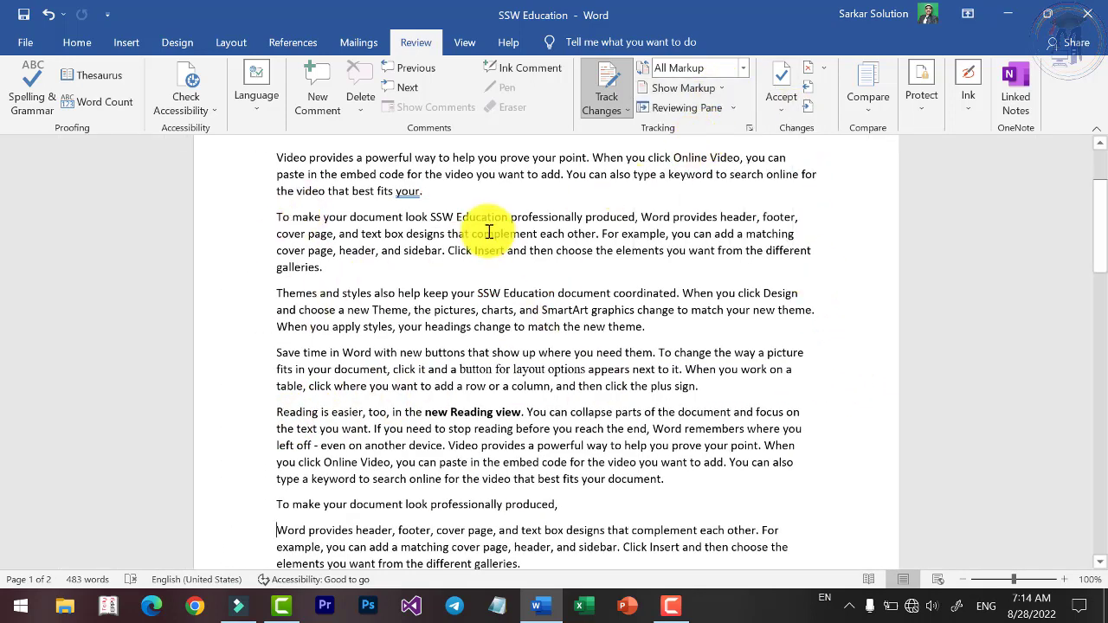
click(718, 90)
click(701, 104)
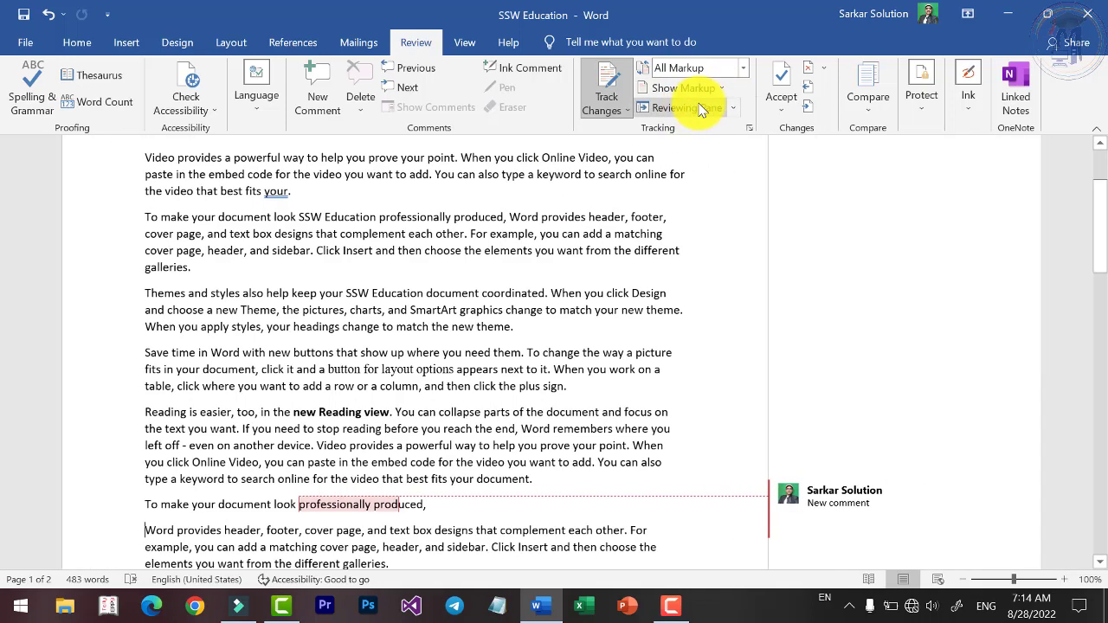
click(725, 92)
click(692, 132)
click(718, 90)
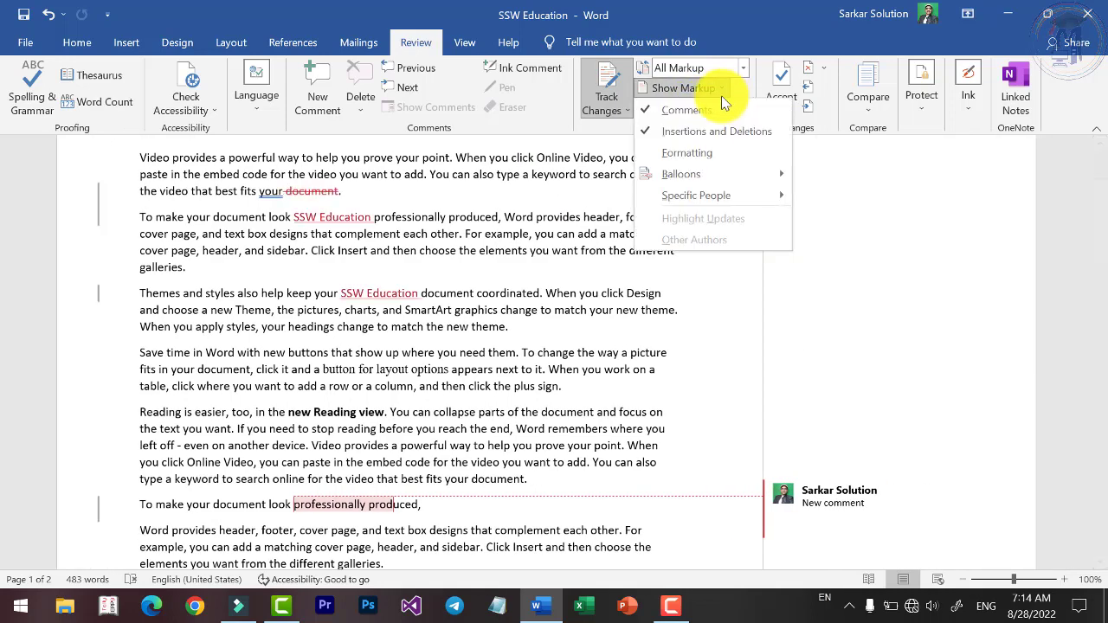
click(693, 153)
click(722, 88)
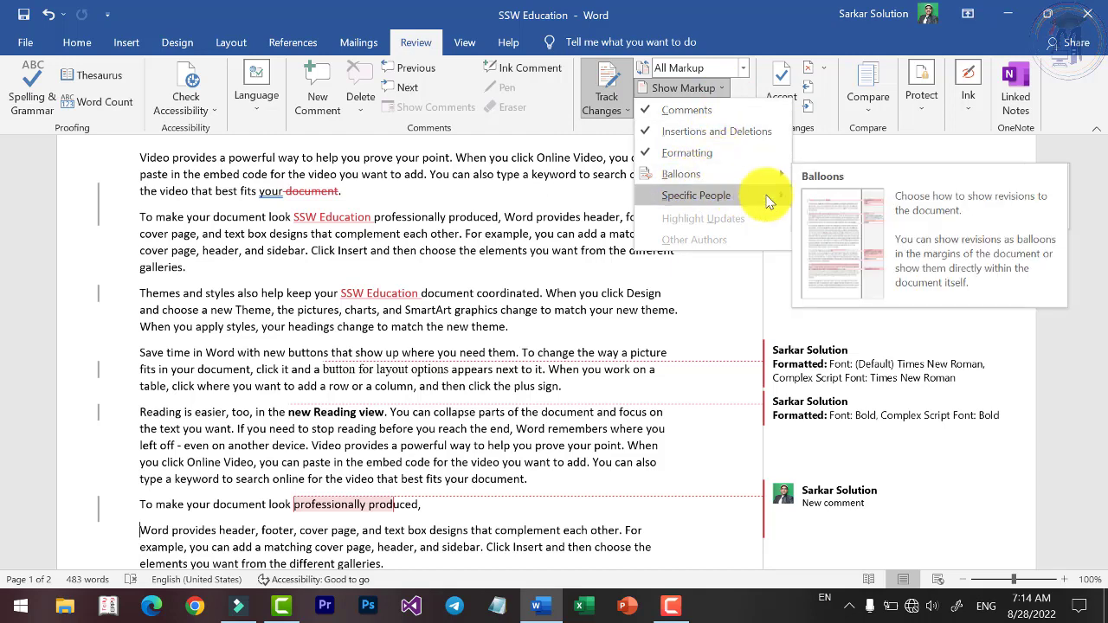
mouse_move(780, 176)
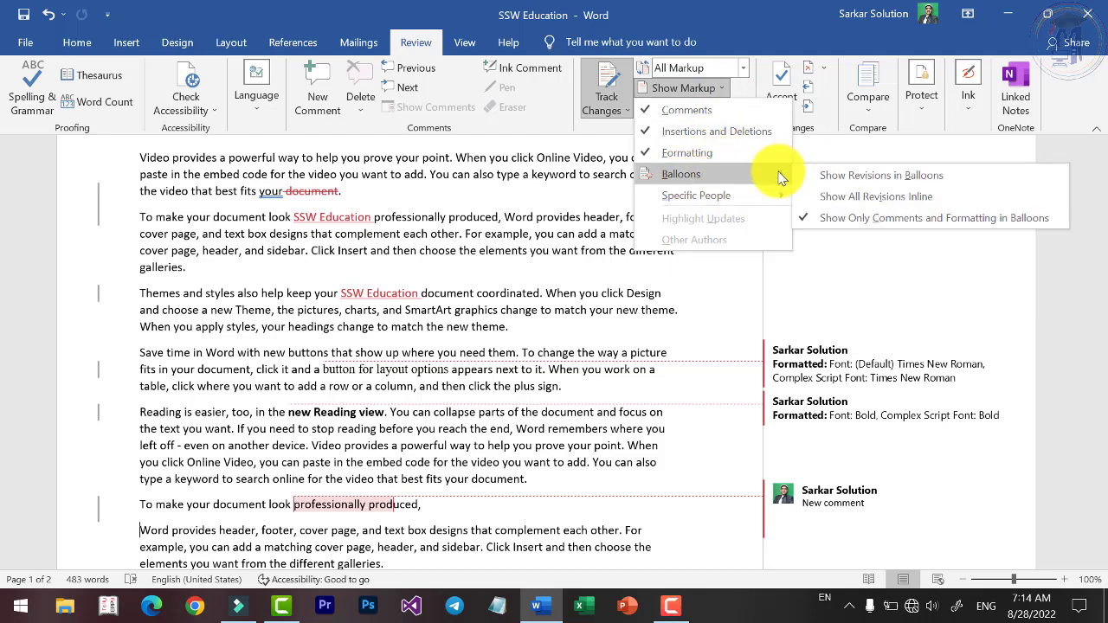
click(873, 198)
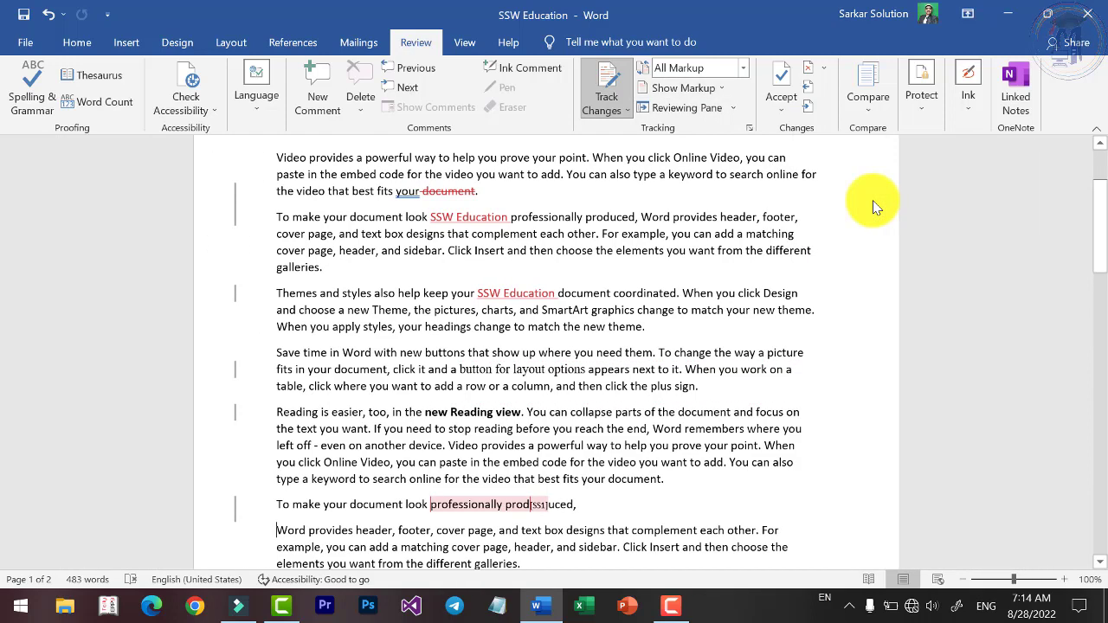
scroll(321, 453, up, 3)
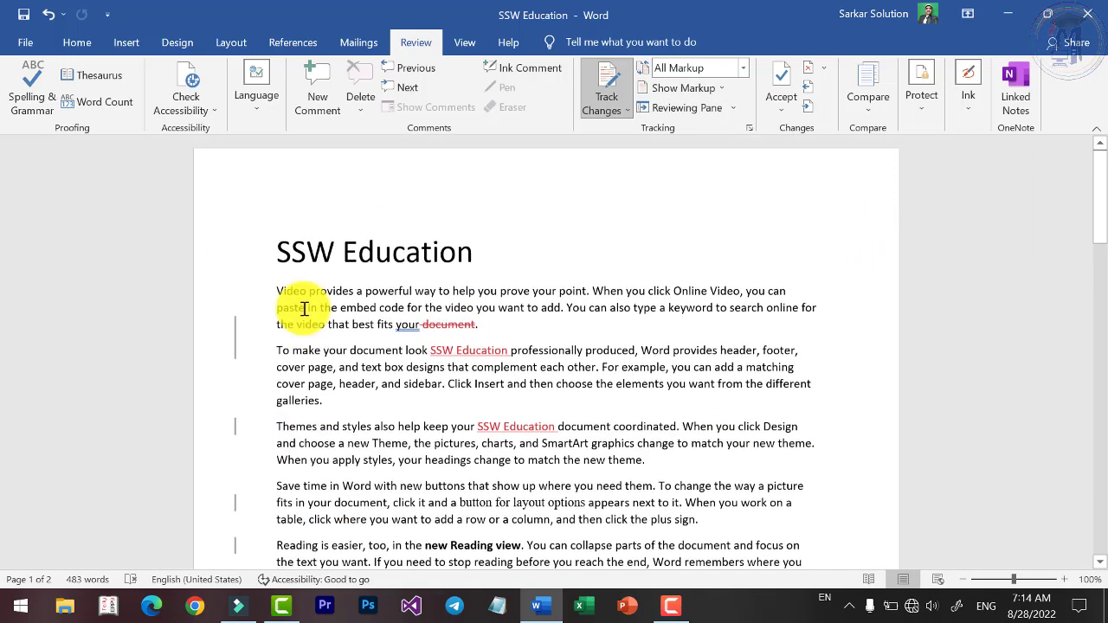
click(718, 88)
mouse_move(740, 181)
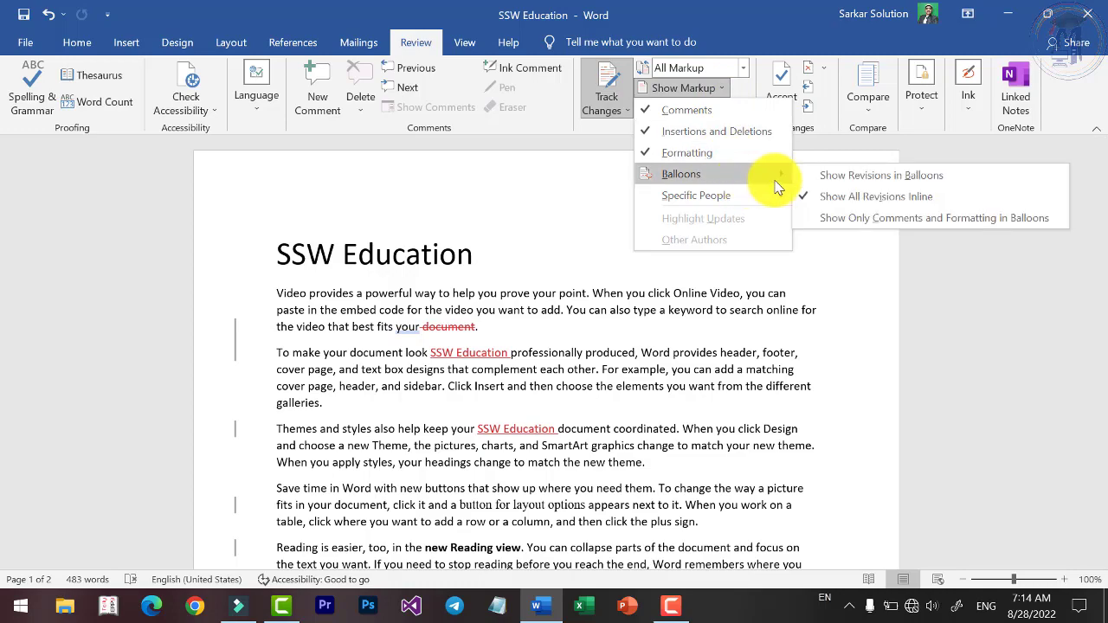
click(860, 176)
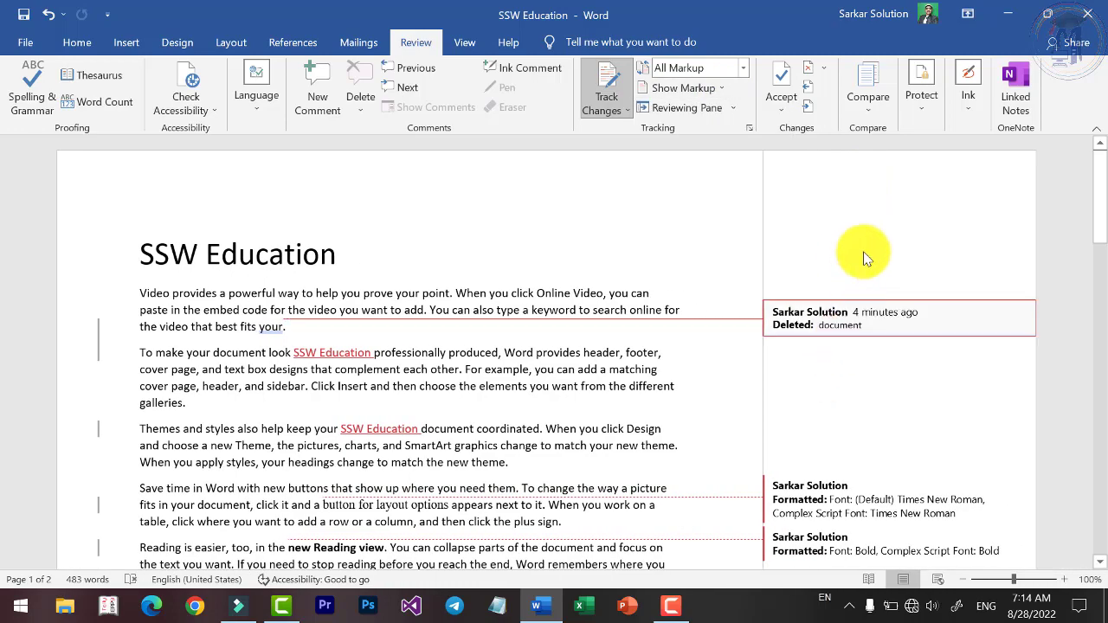
scroll(745, 293, down, 4)
scroll(745, 292, up, 3)
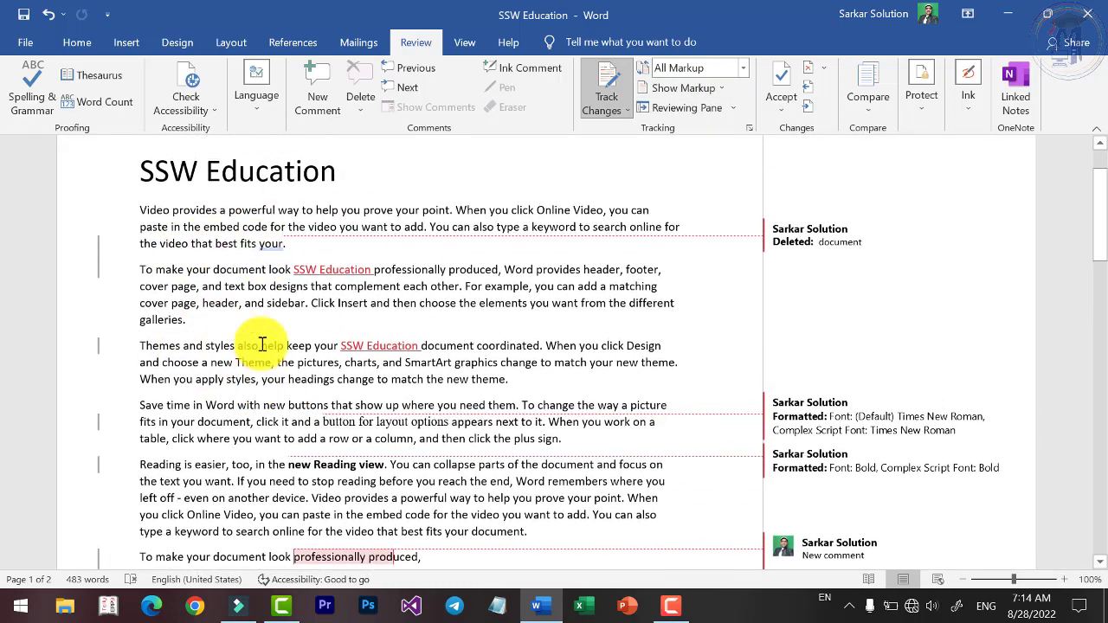
scroll(846, 280, down, 2)
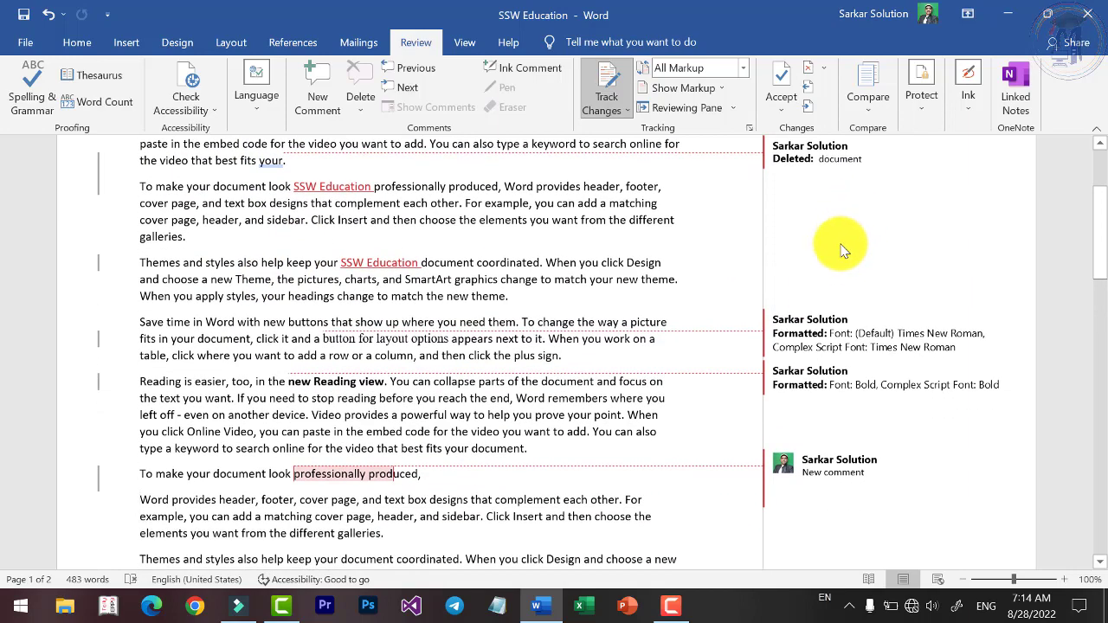
scroll(828, 172, up, 2)
scroll(831, 385, down, 2)
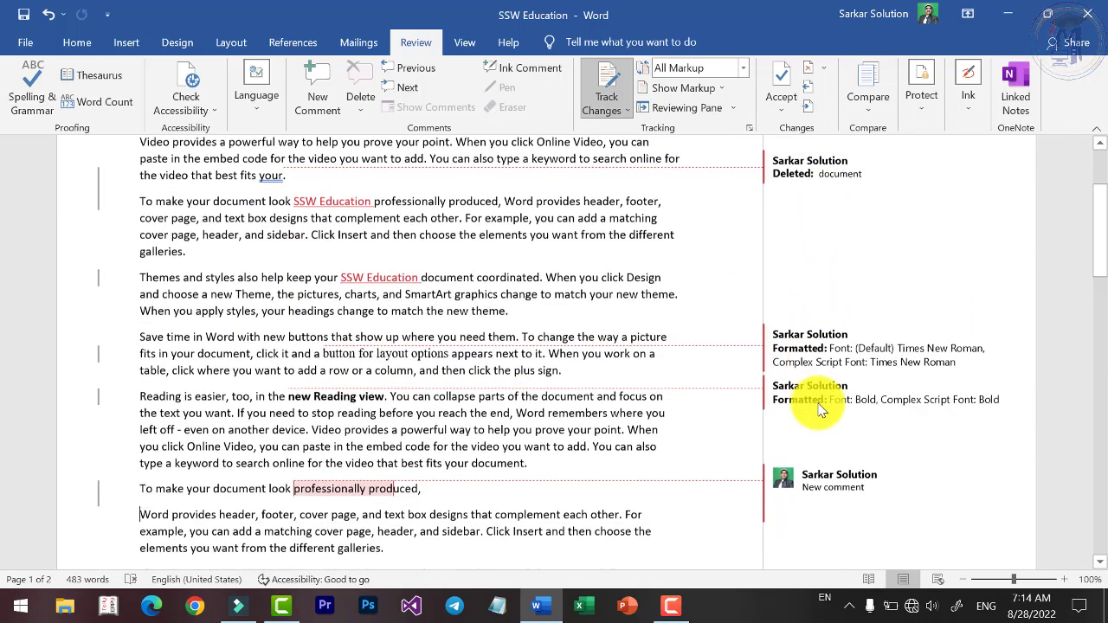
scroll(831, 312, up, 2)
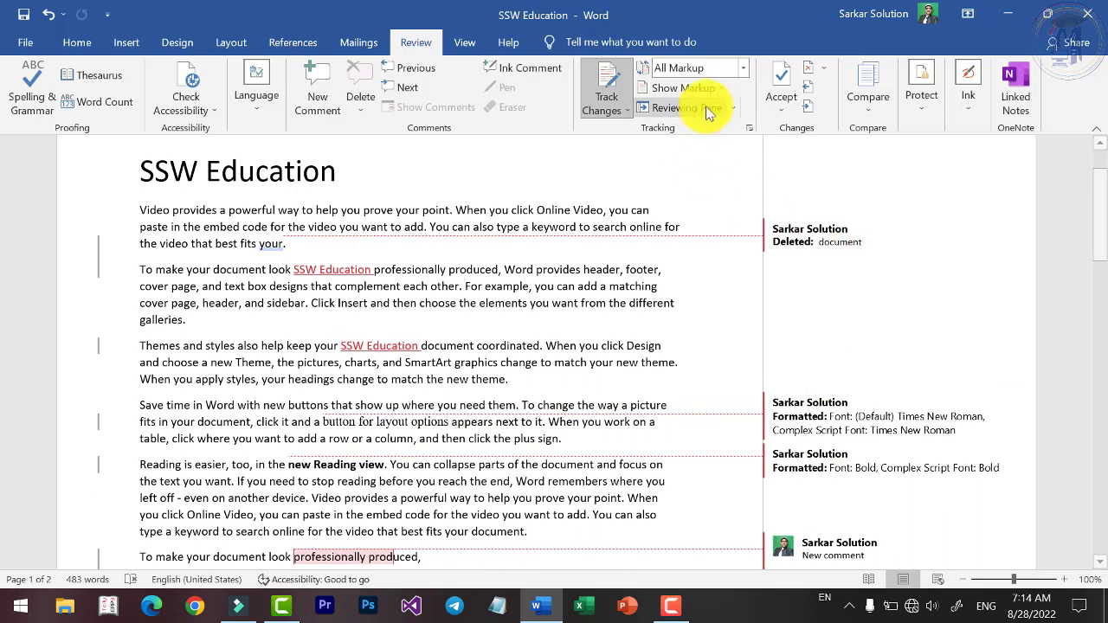
click(727, 90)
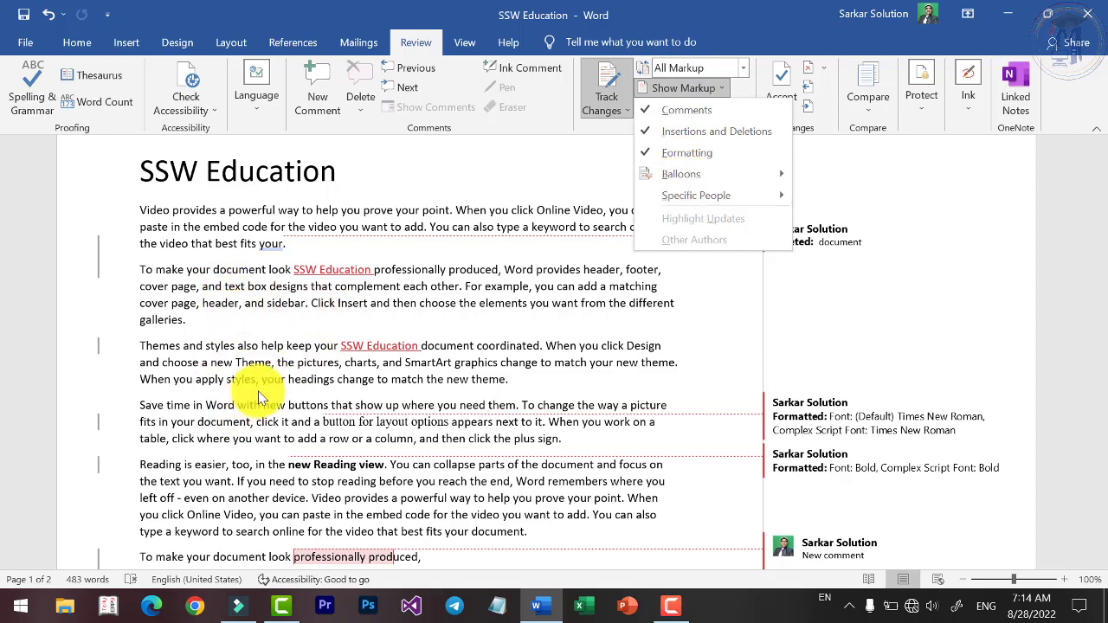
mouse_move(680, 174)
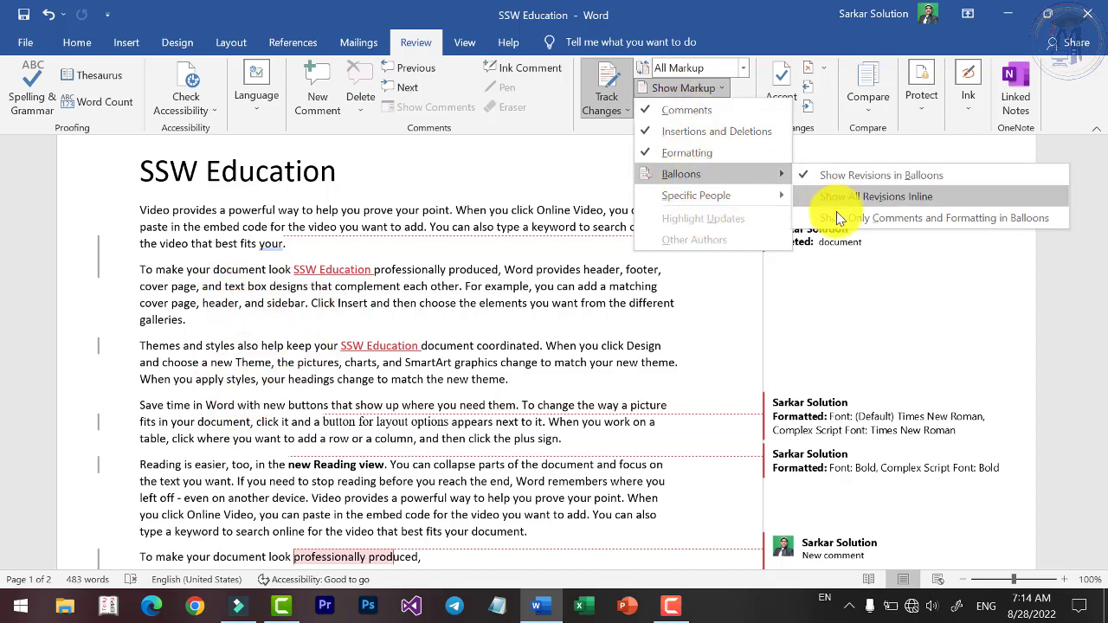
click(952, 216)
scroll(844, 381, down, 2)
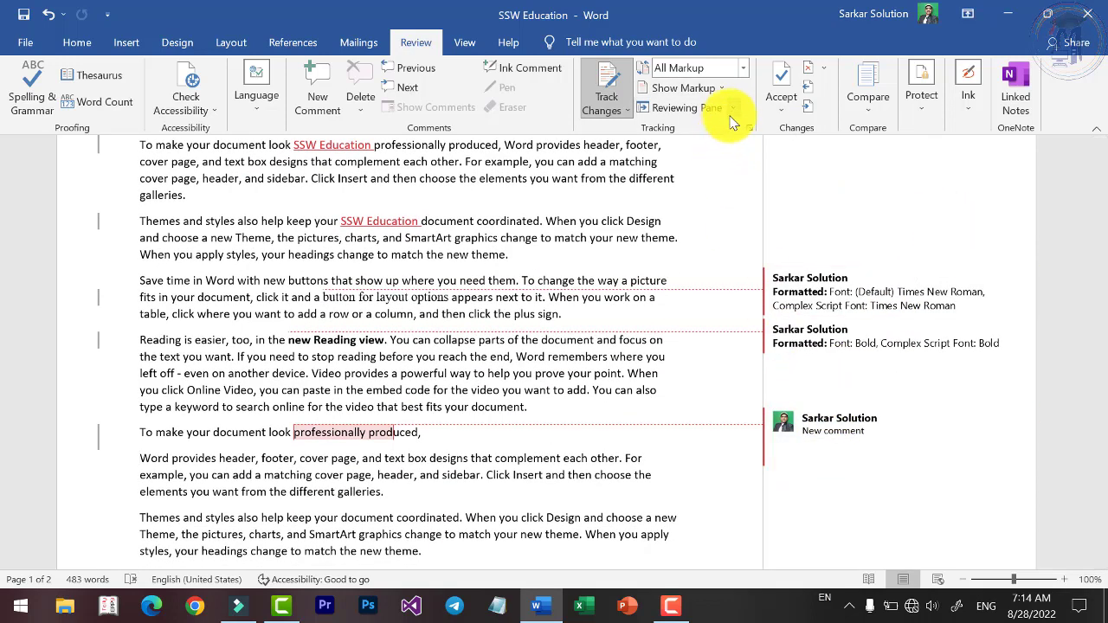
scroll(684, 369, up, 2)
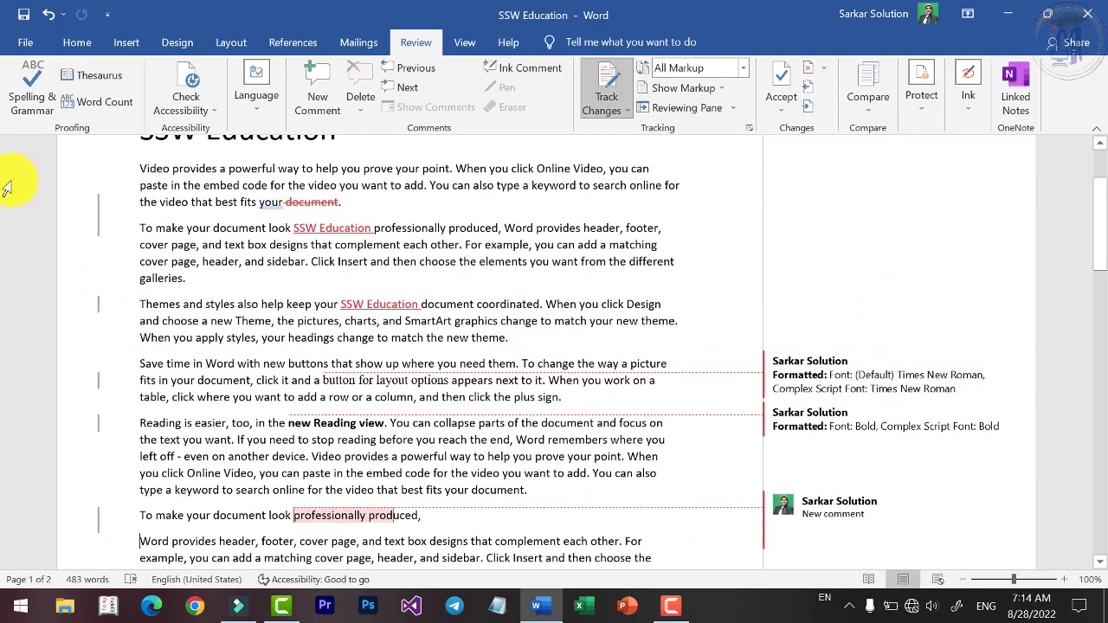
Open the vertical Reviewing Pane and browse its 7 listed revisions.
click(732, 111)
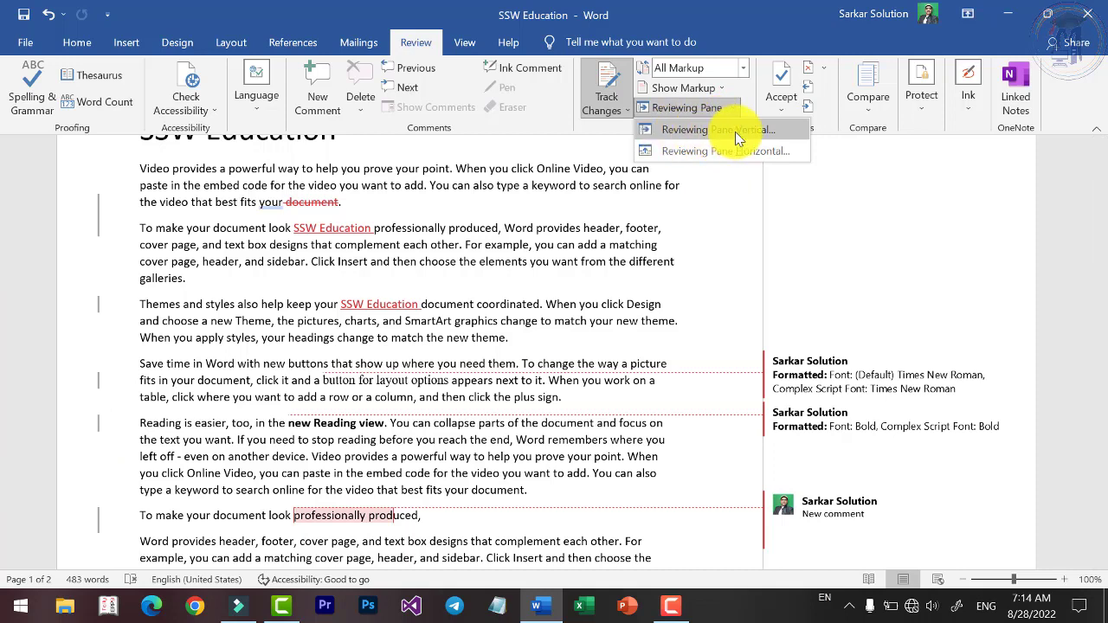
click(736, 131)
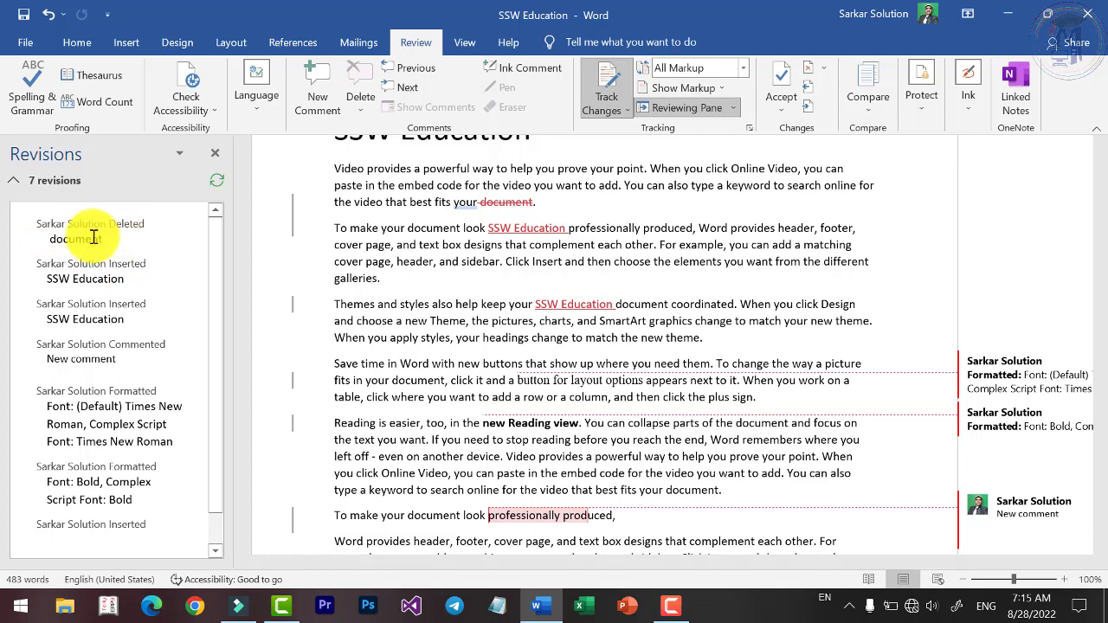
drag(45, 239, 108, 247)
click(95, 251)
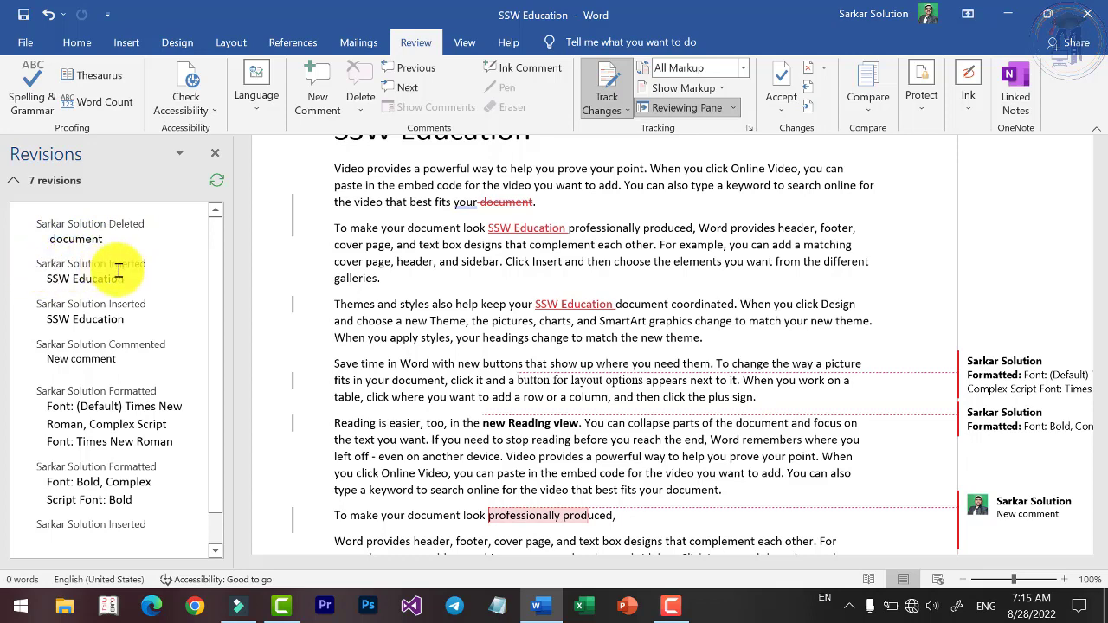
triple_click(84, 277)
click(26, 313)
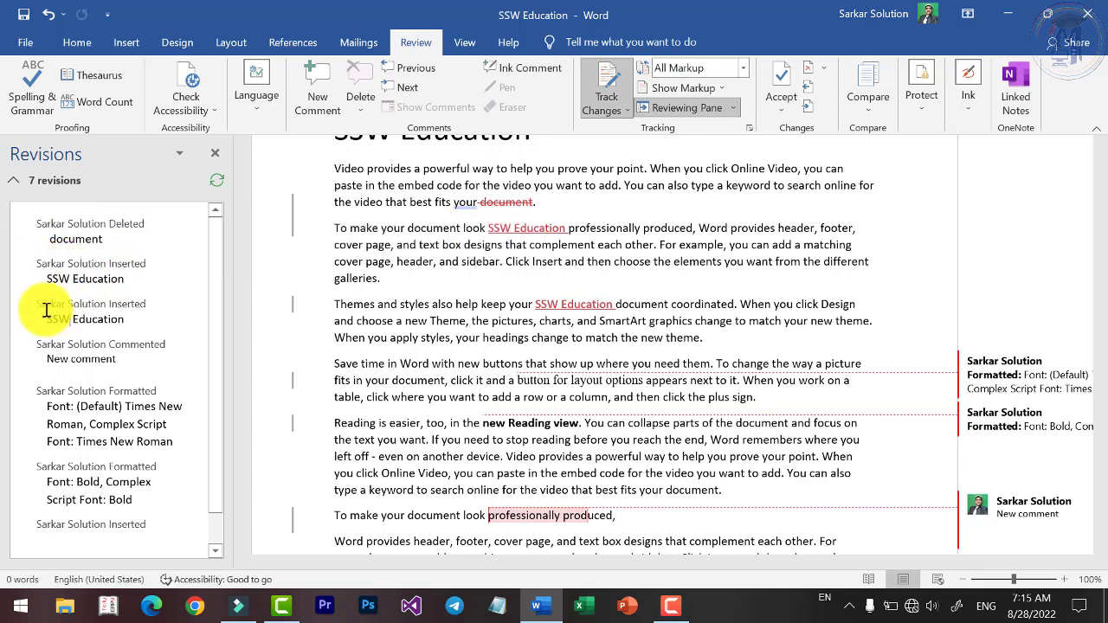
scroll(127, 322, down, 1)
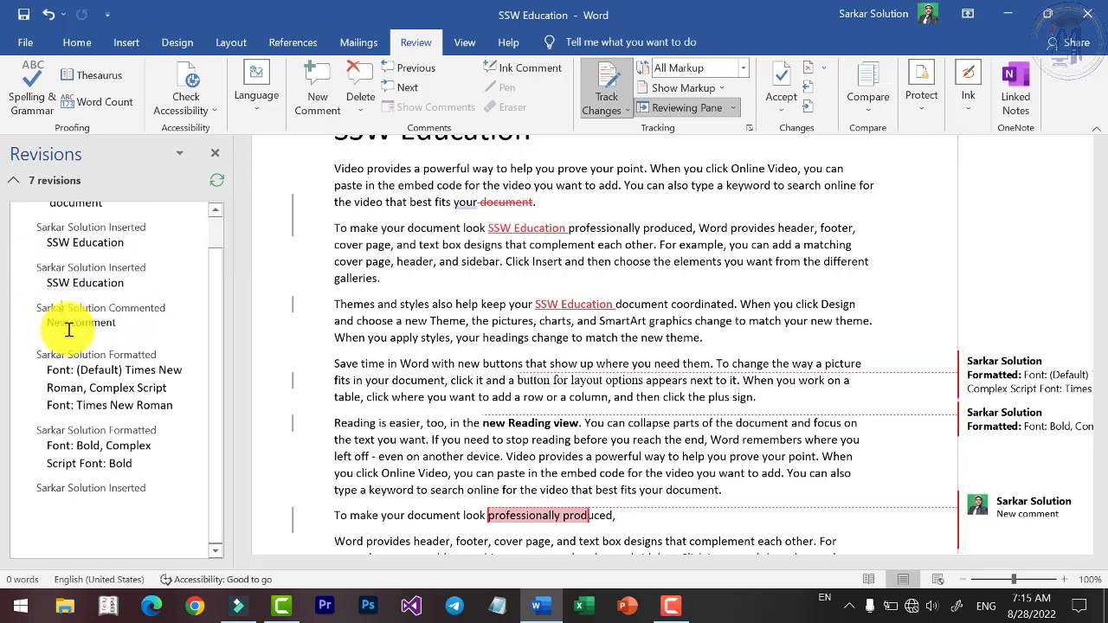
click(93, 354)
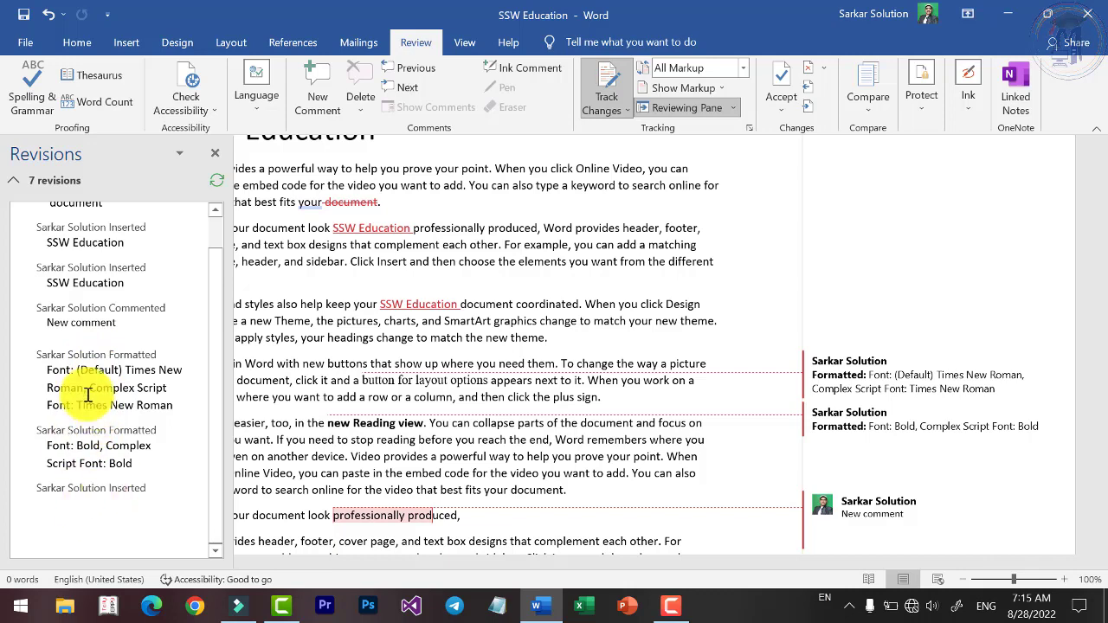
scroll(83, 294, up, 1)
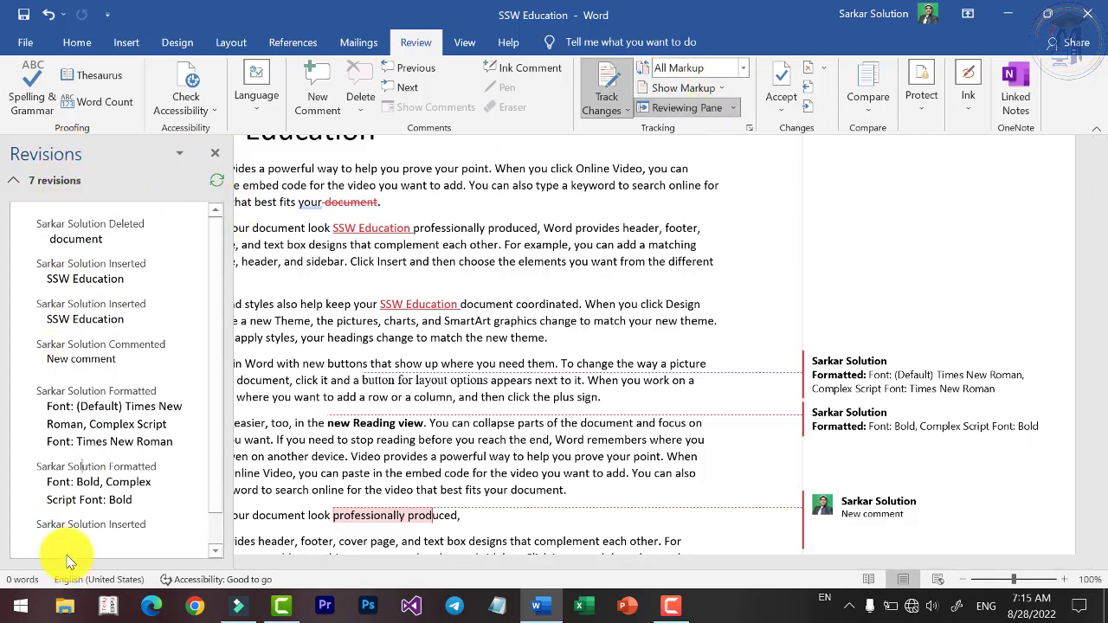
click(734, 108)
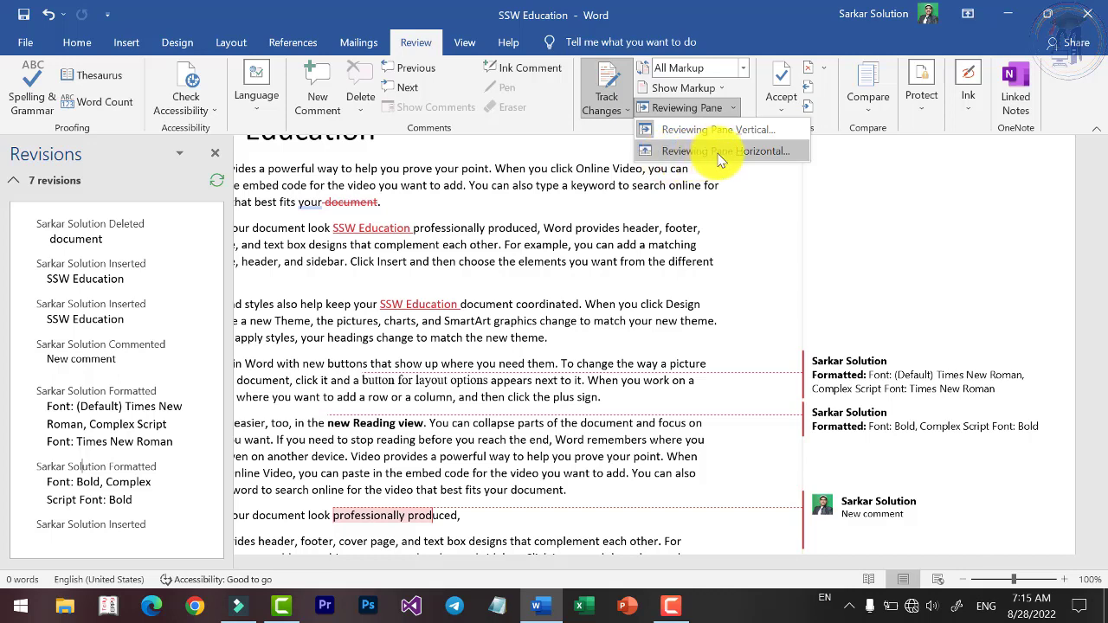
Switch the Revisions pane to horizontal, then close it so changes show as margin balloons.
click(722, 152)
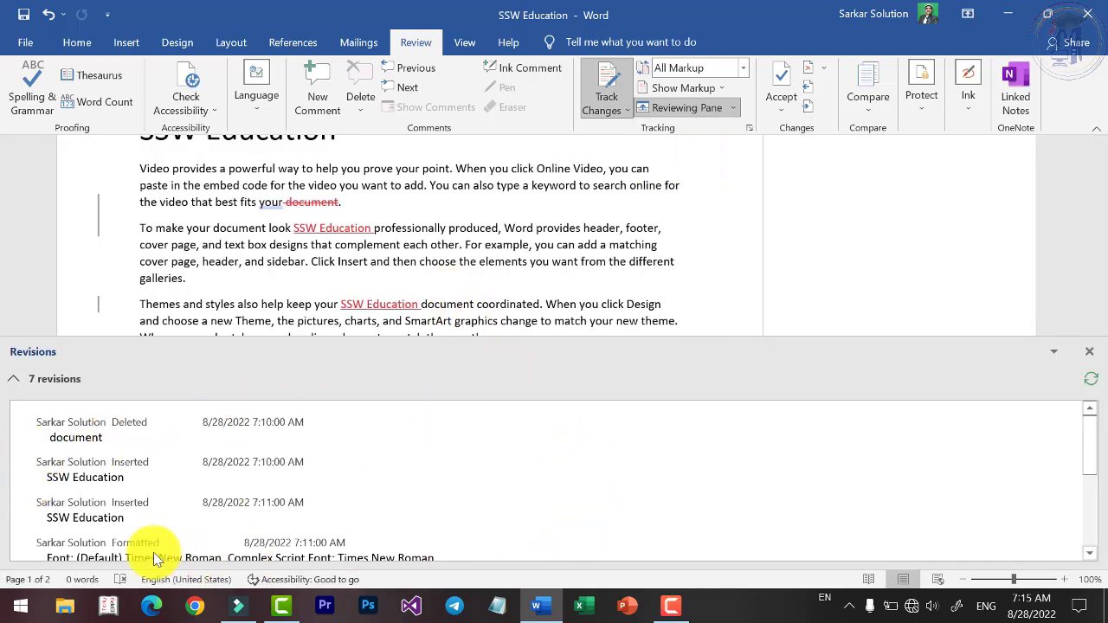
click(733, 108)
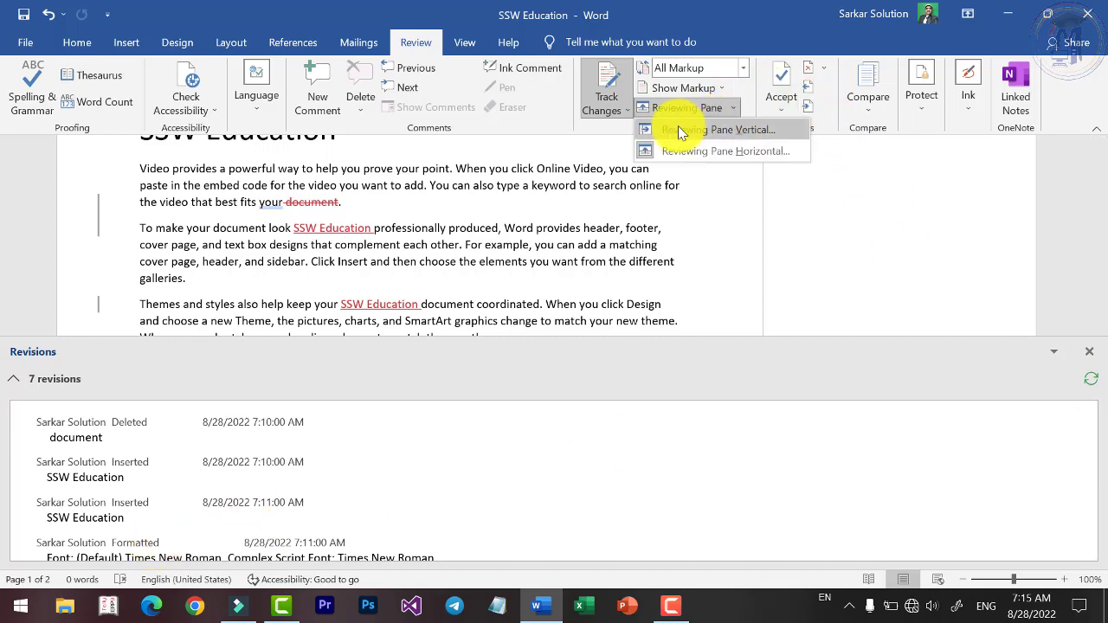
click(673, 143)
click(706, 108)
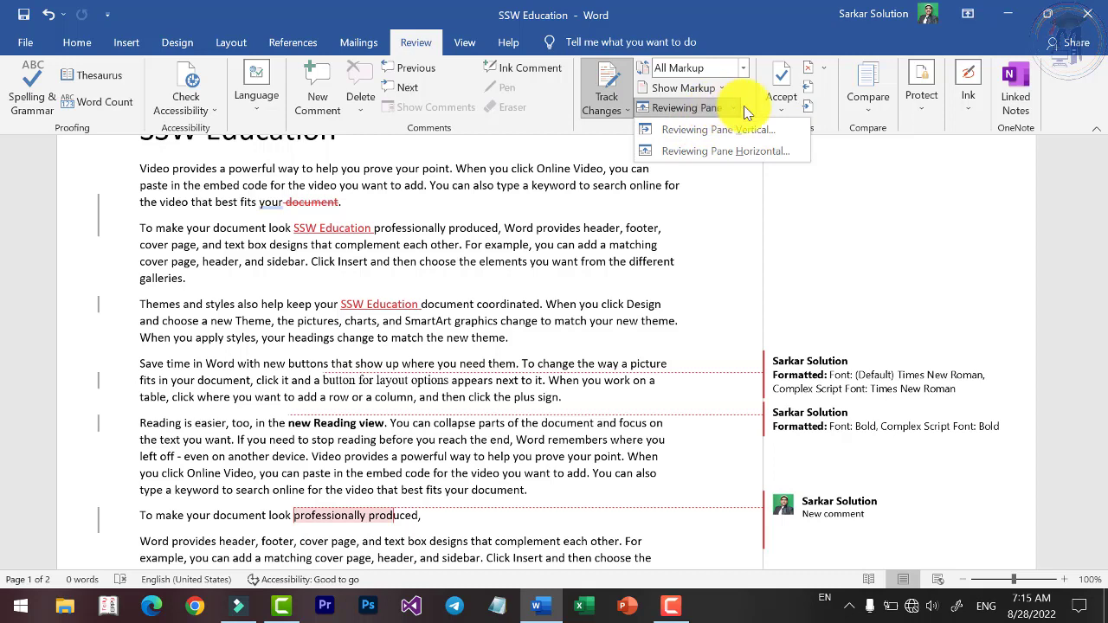
click(746, 111)
scroll(251, 282, up, 3)
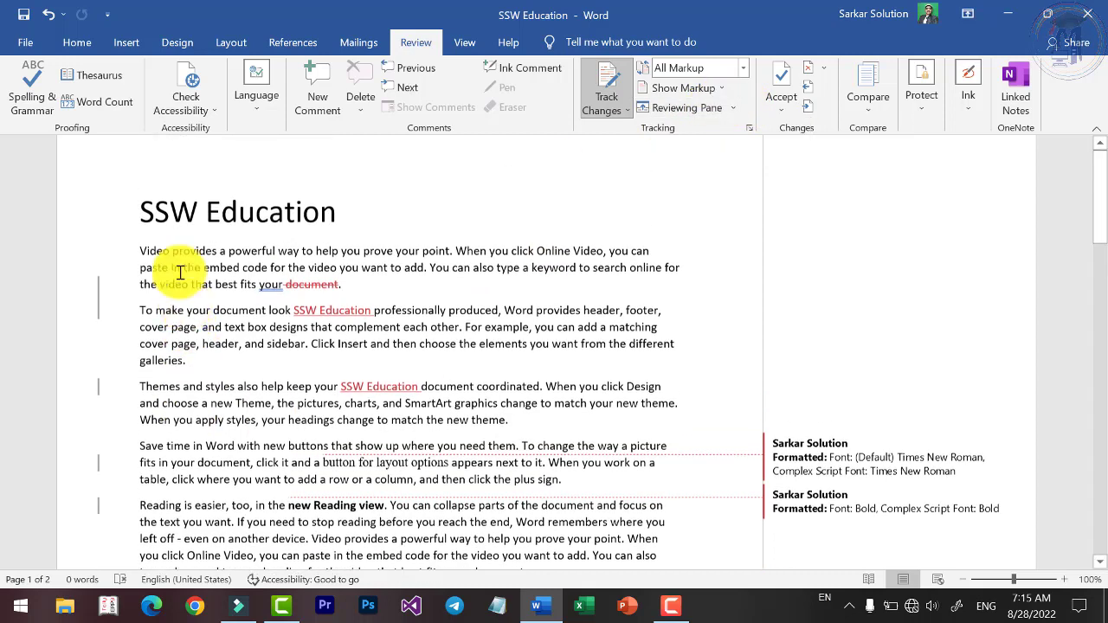
Open Advanced Track Changes Options from the Tracking group's Track Changes Options.
click(749, 129)
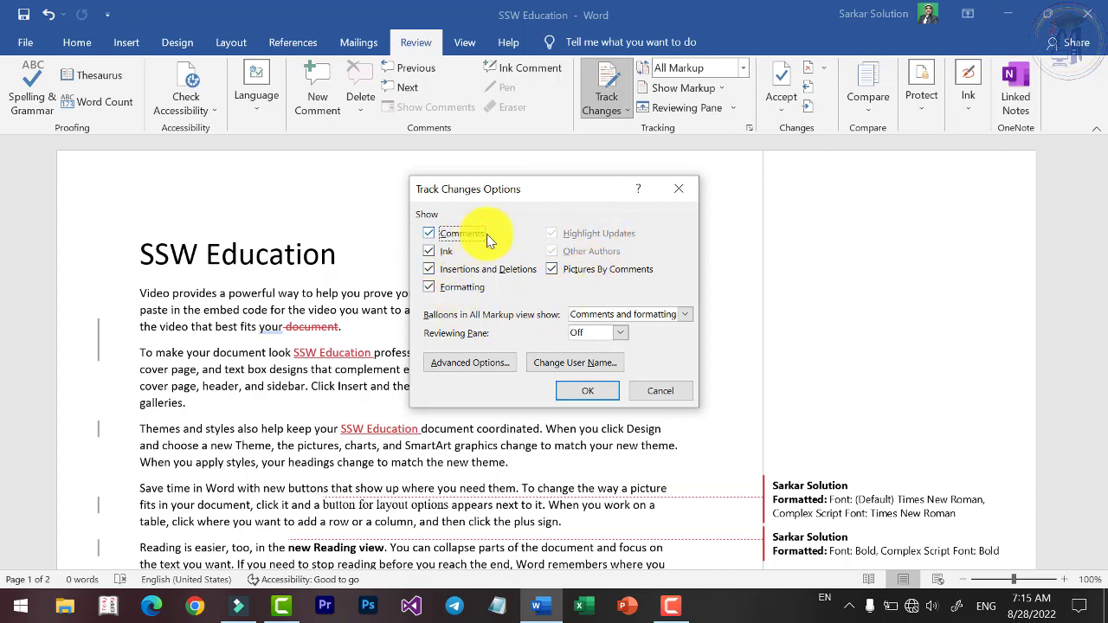
click(469, 363)
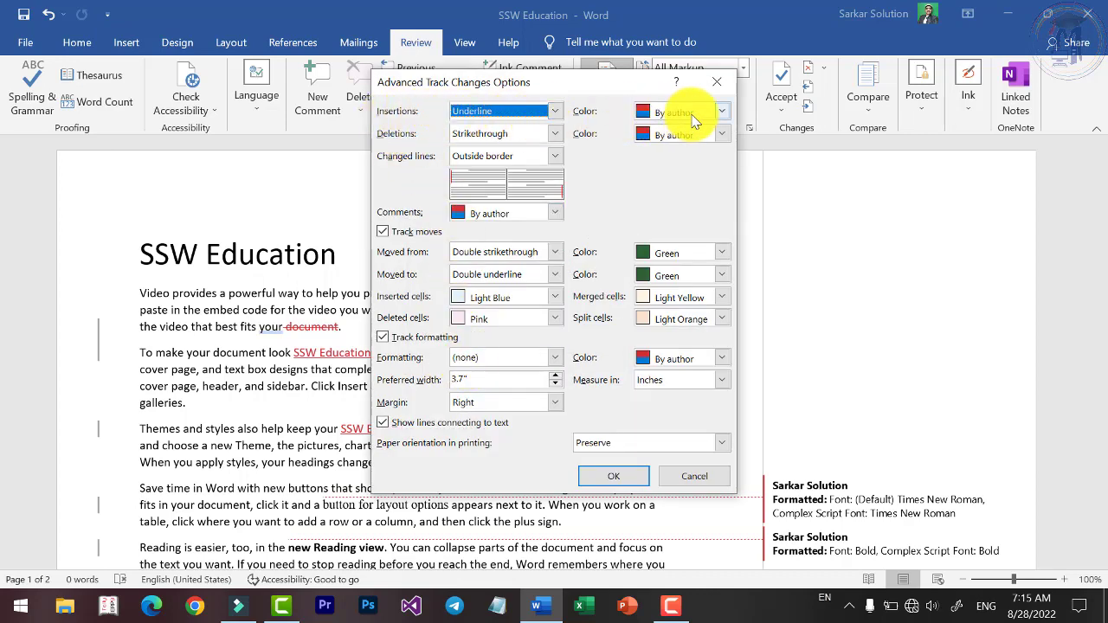
Keep insertions as Underline coloured Bright Green, and deletions as Strikethrough.
click(555, 116)
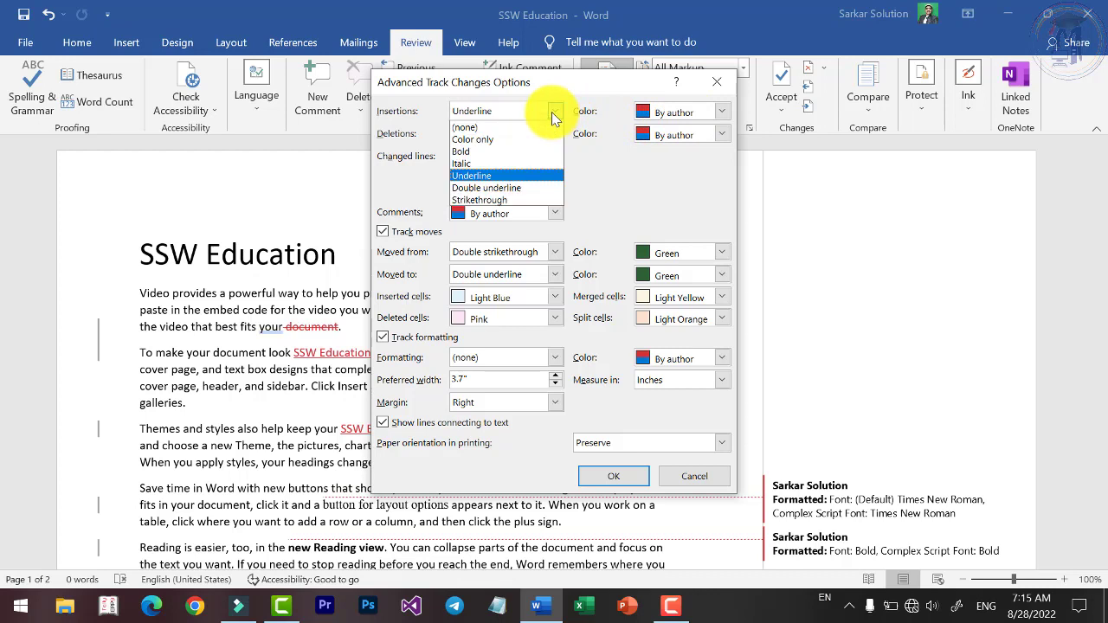
click(555, 116)
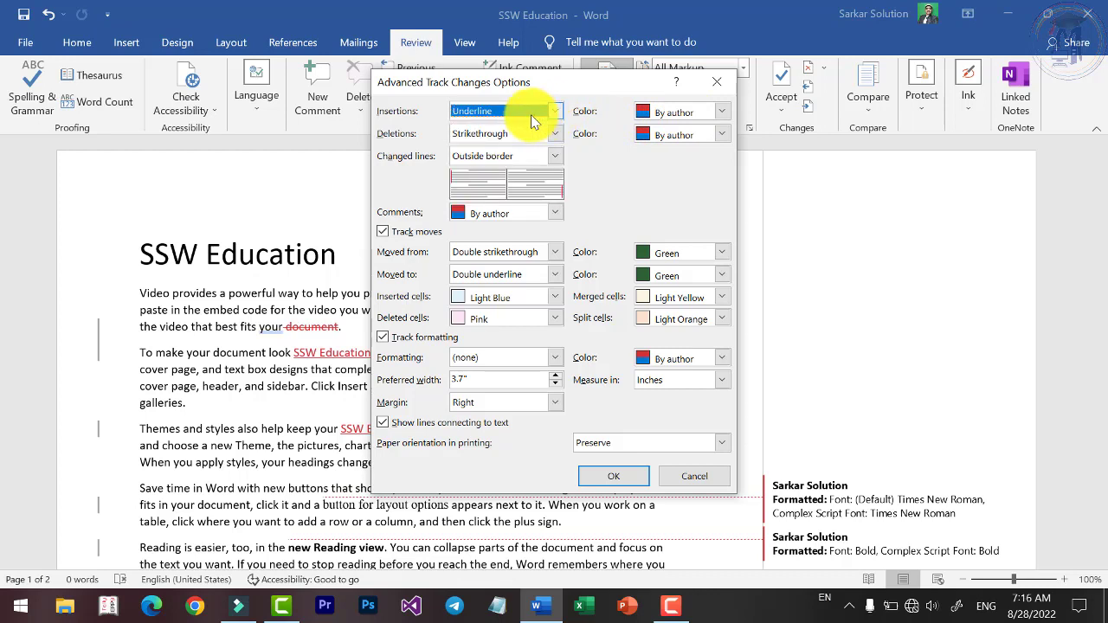
click(715, 121)
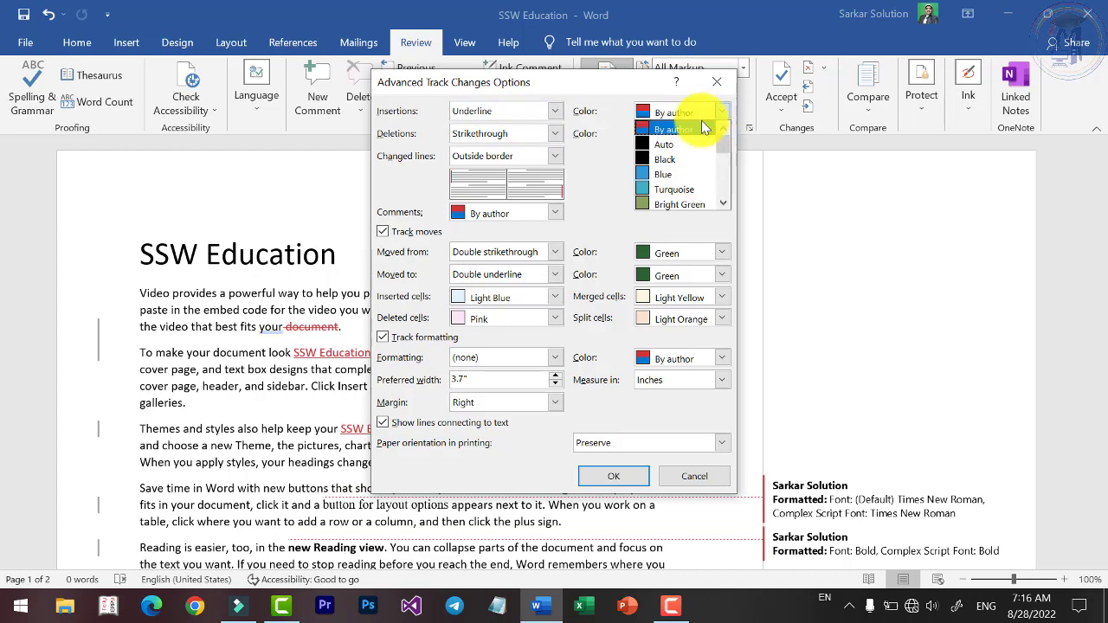
click(676, 208)
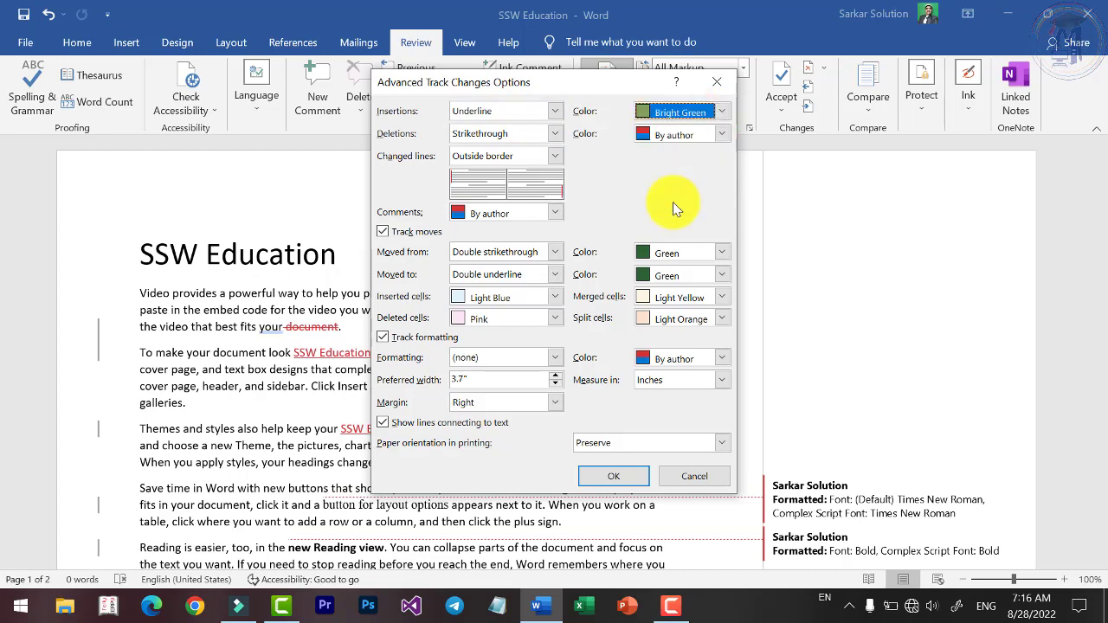
click(538, 132)
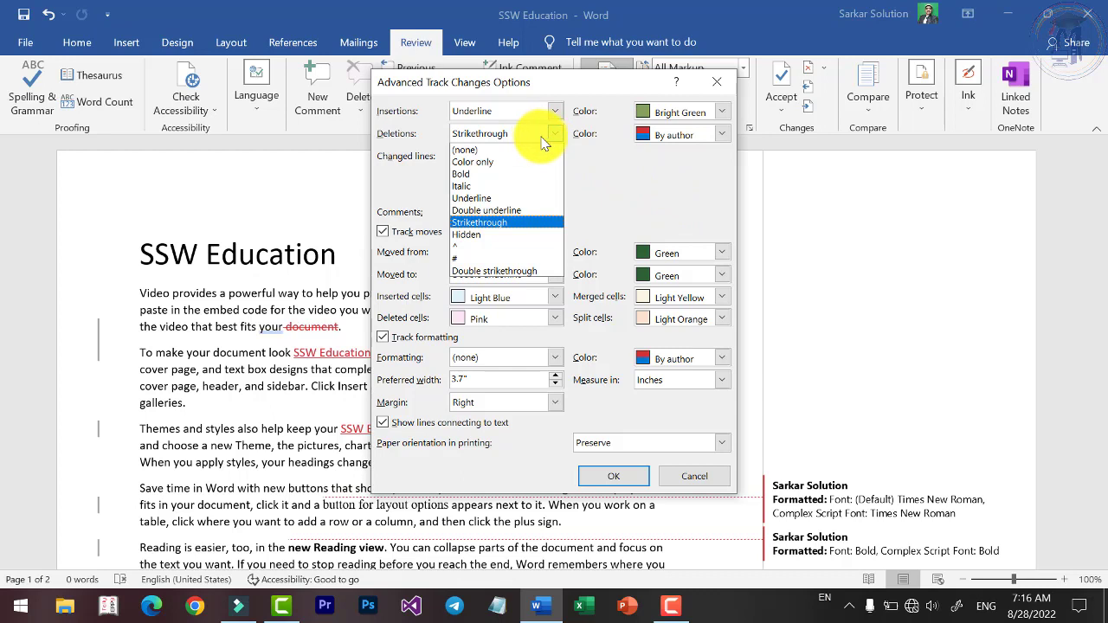
click(579, 142)
click(561, 135)
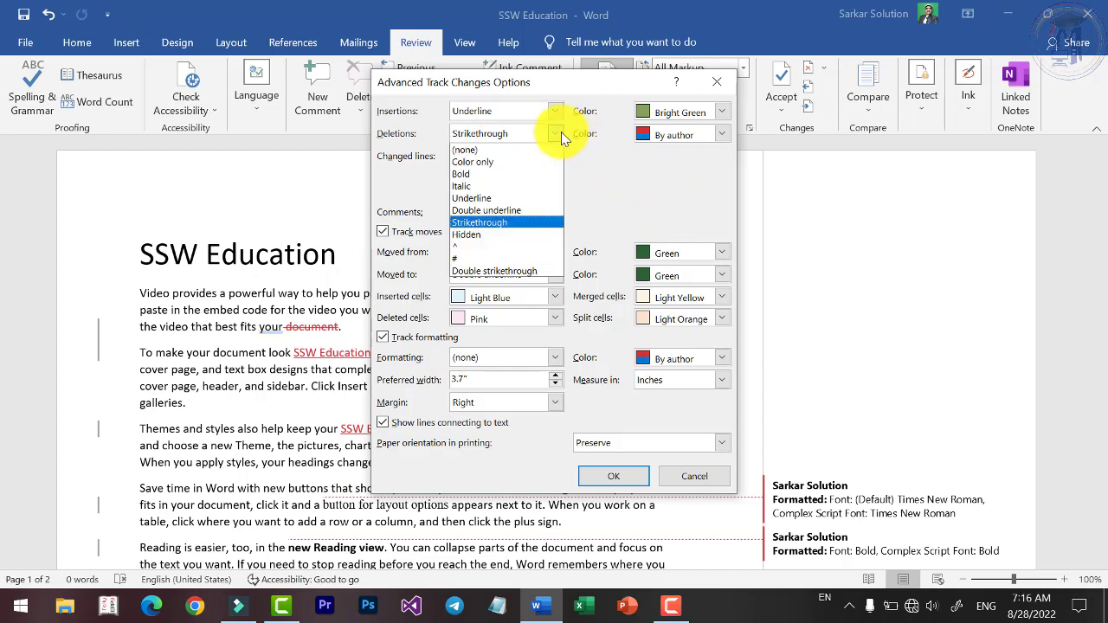
click(560, 134)
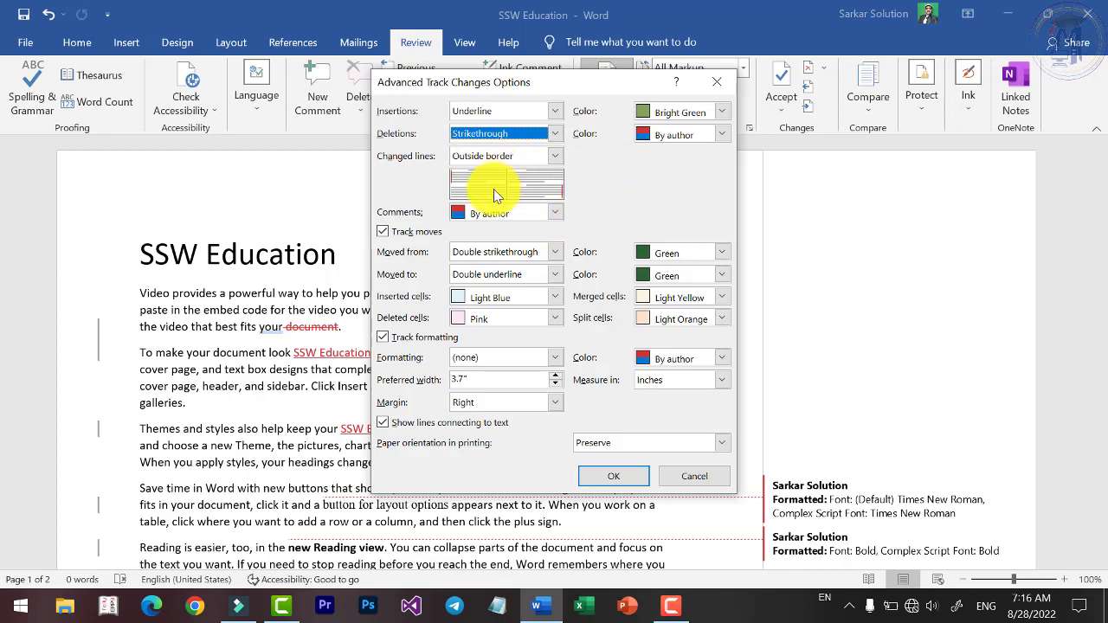
Set the colour of tracked deletions to Red.
click(556, 216)
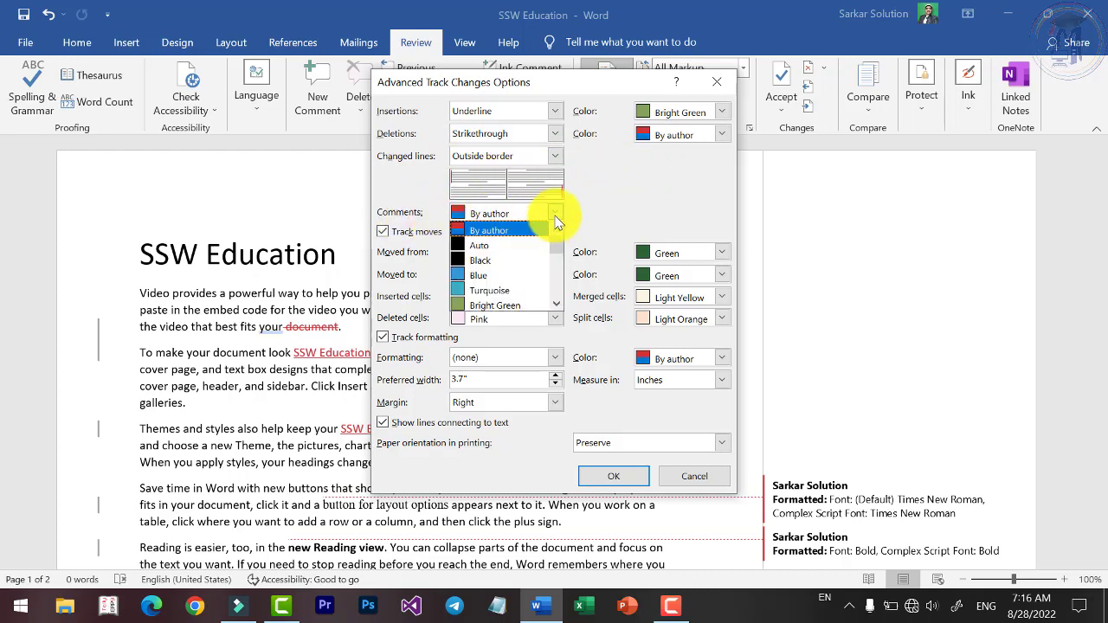
click(556, 216)
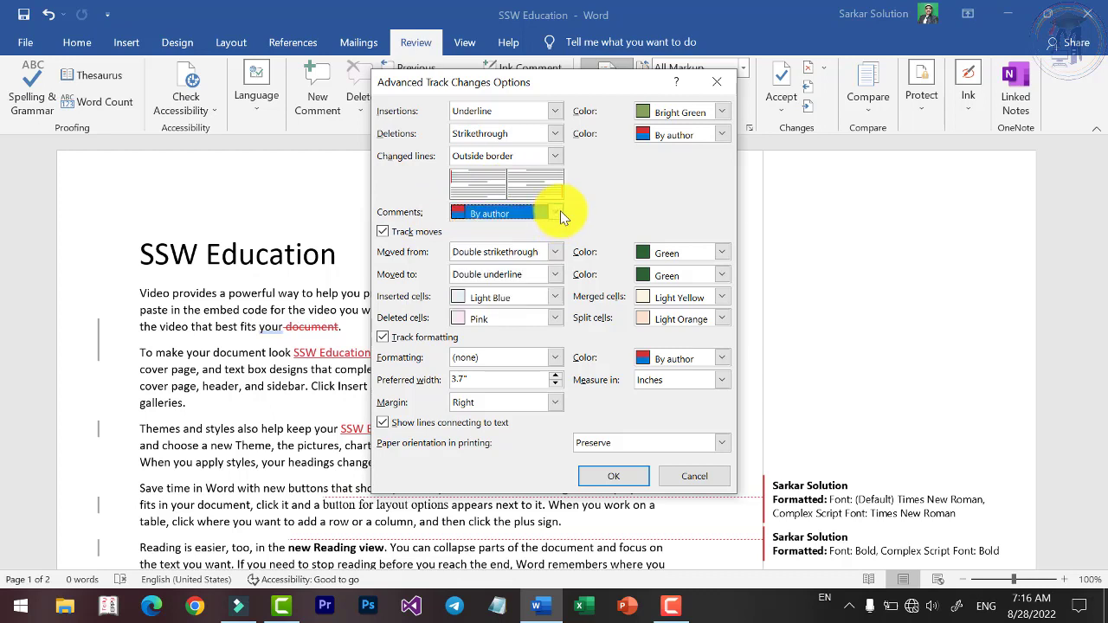
click(717, 135)
scroll(697, 184, down, 1)
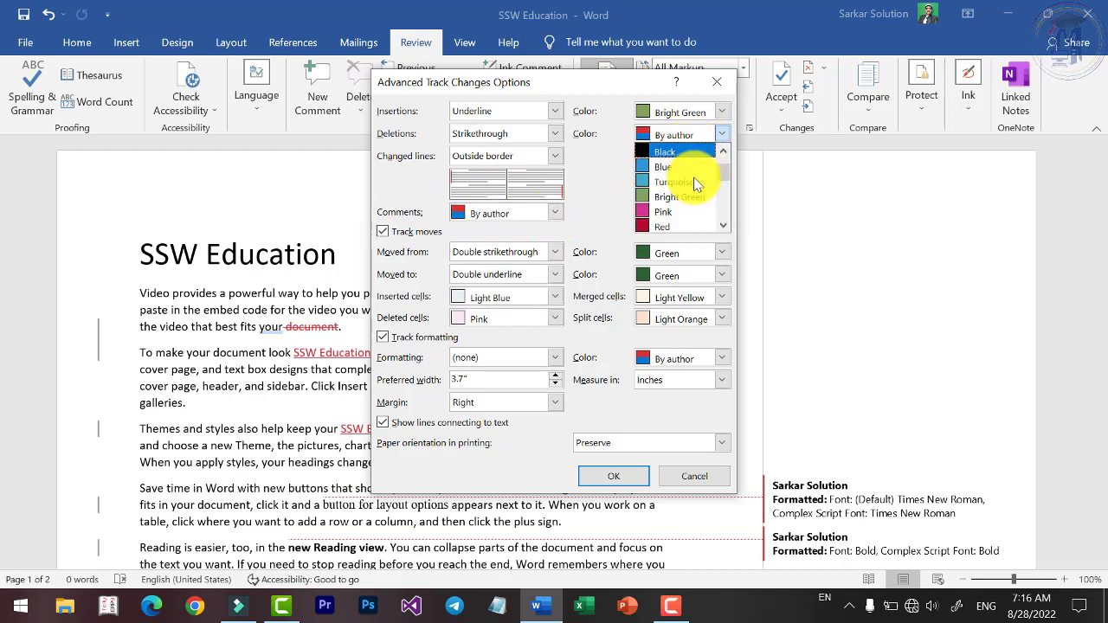
click(669, 222)
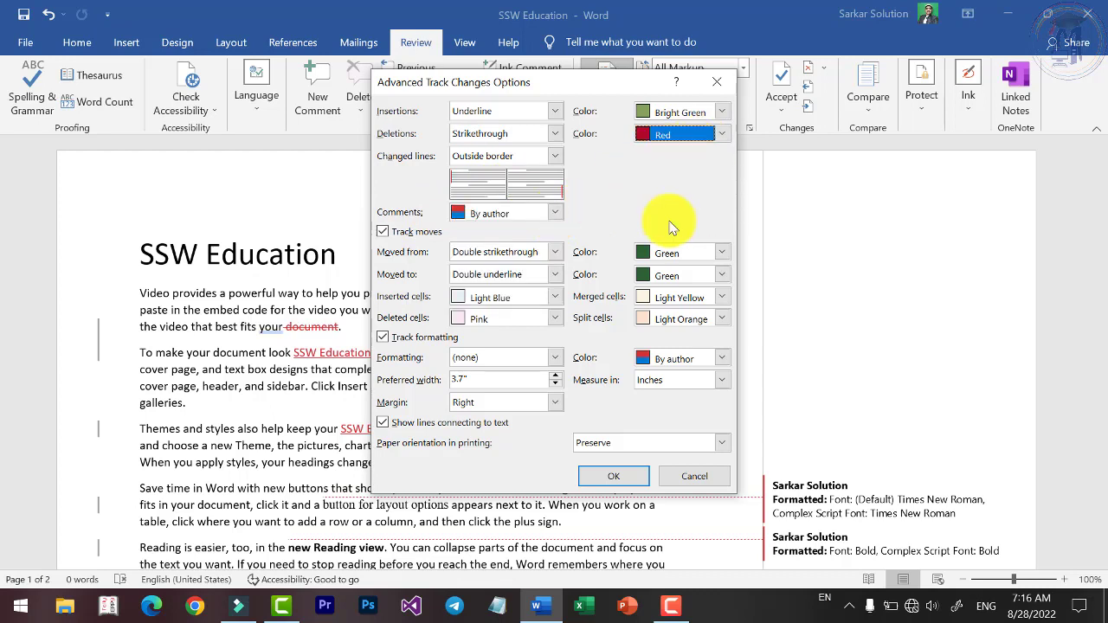
Set the comments colour to Yellow and apply the advanced tracking settings with OK.
click(555, 213)
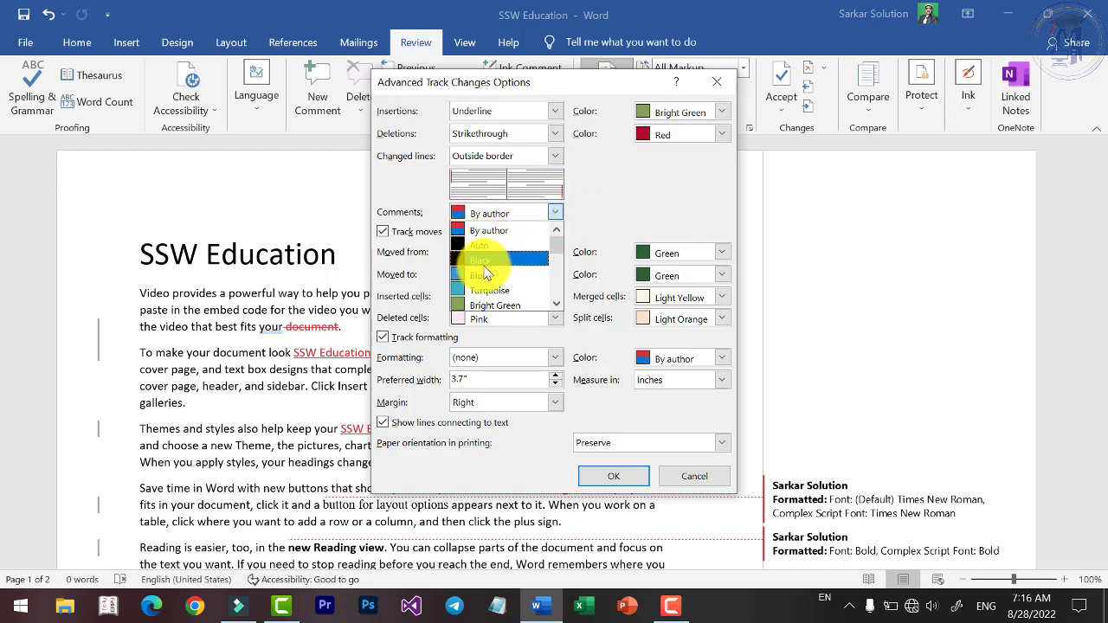
click(509, 231)
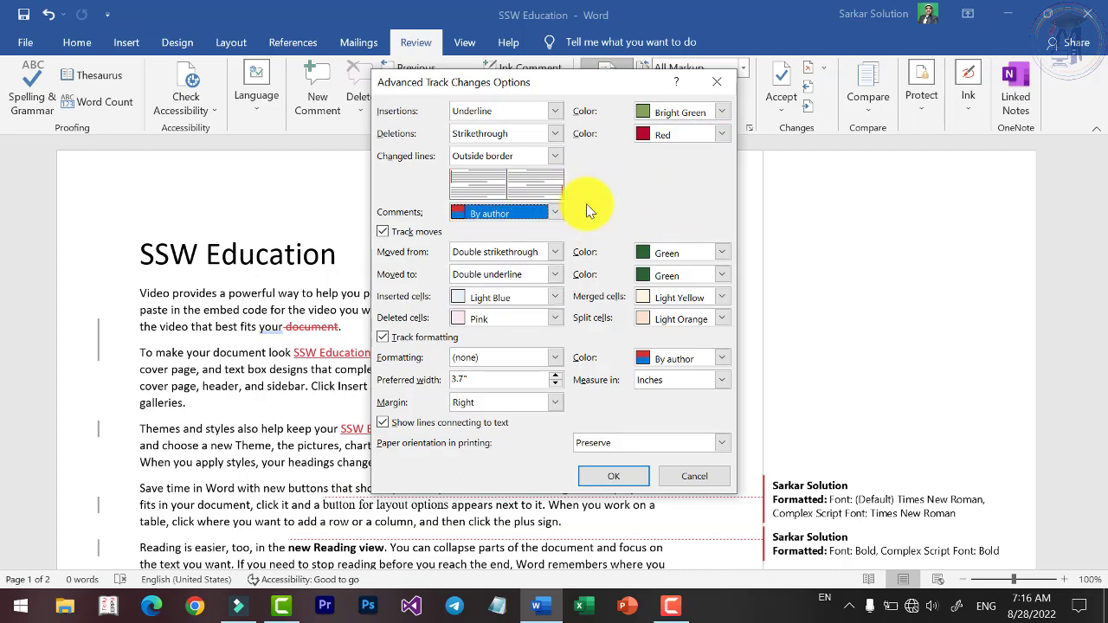
click(555, 212)
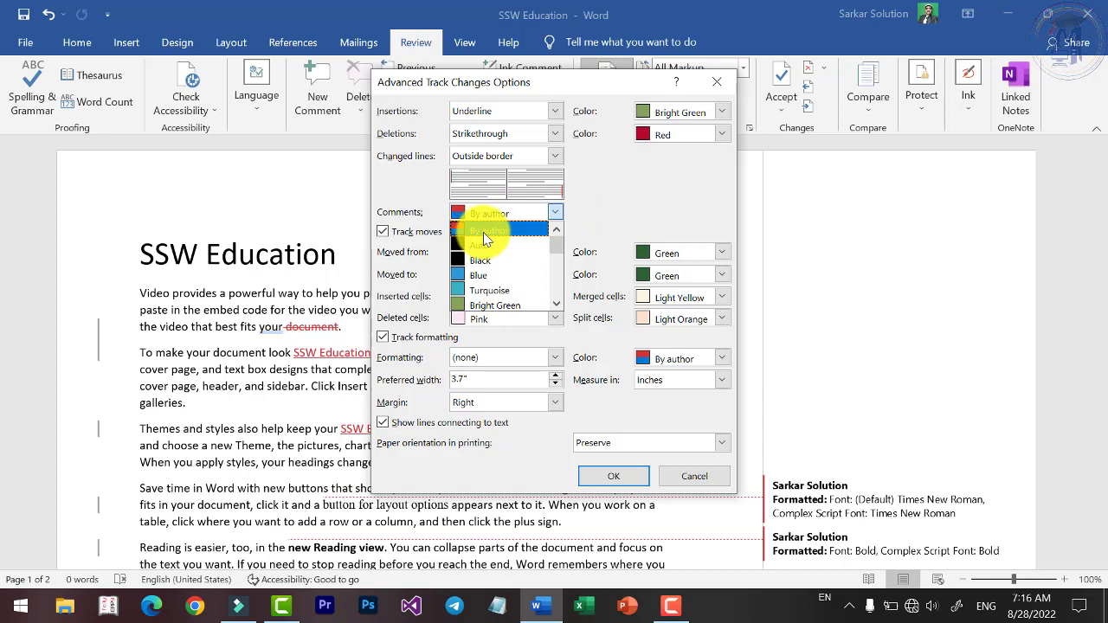
click(494, 229)
click(555, 212)
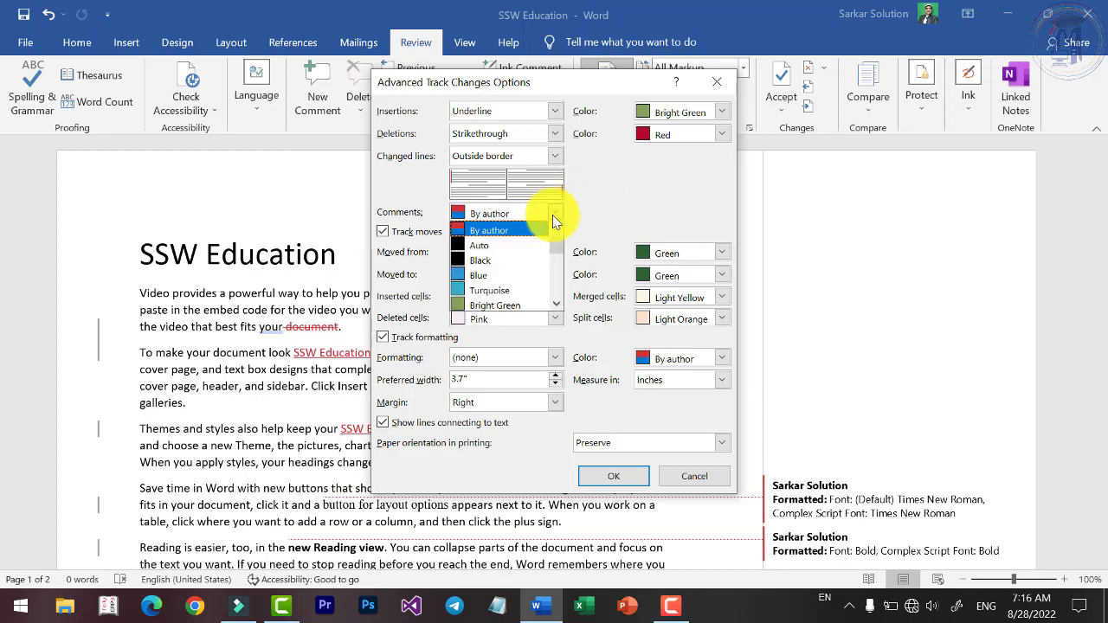
scroll(490, 277, down, 2)
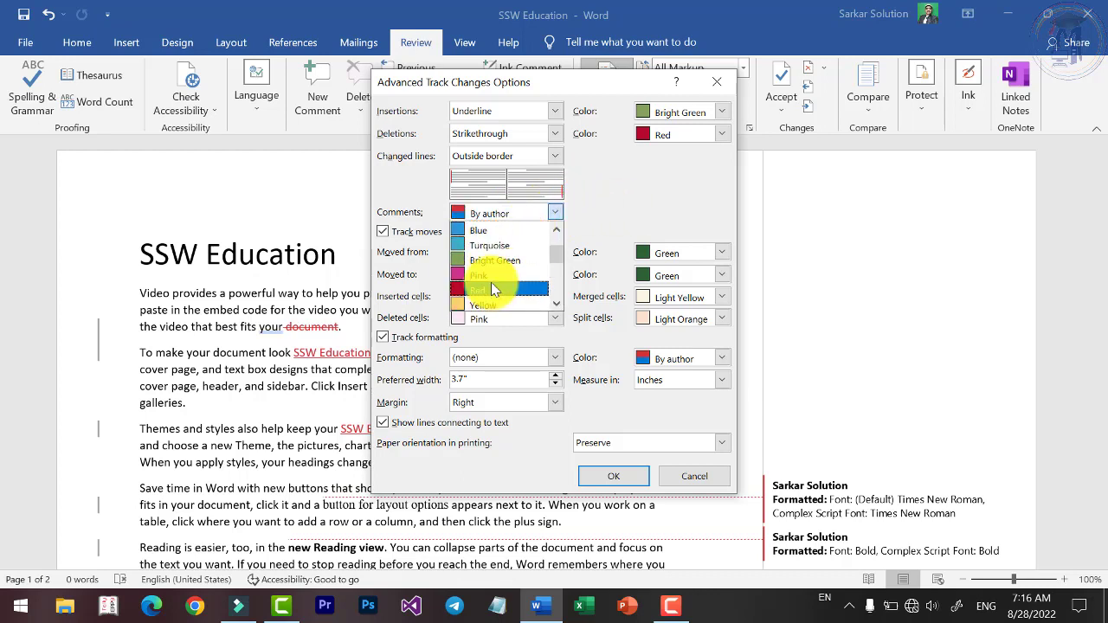
scroll(482, 289, down, 1)
click(480, 286)
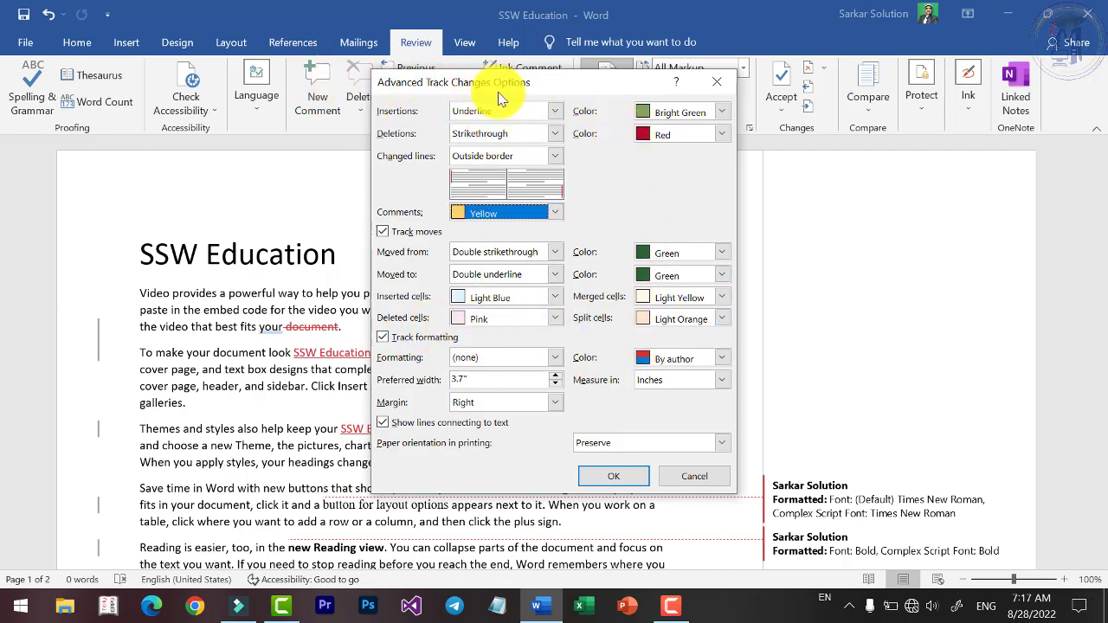
click(619, 478)
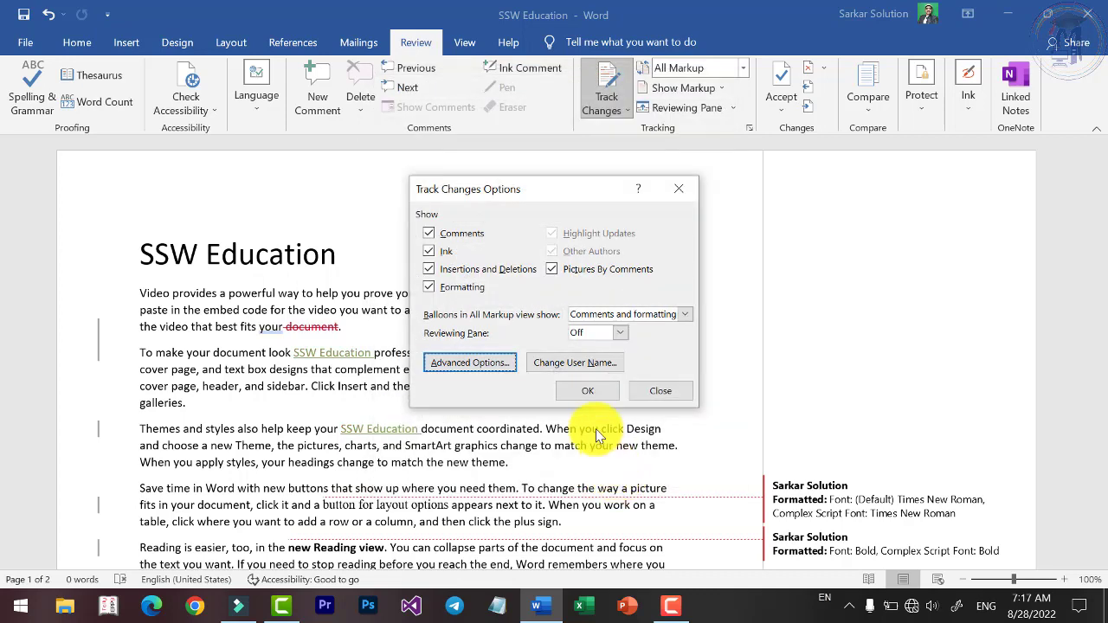
Close Track Changes Options, scroll back to the title, and show the Accept choices.
click(577, 395)
scroll(572, 390, down, 3)
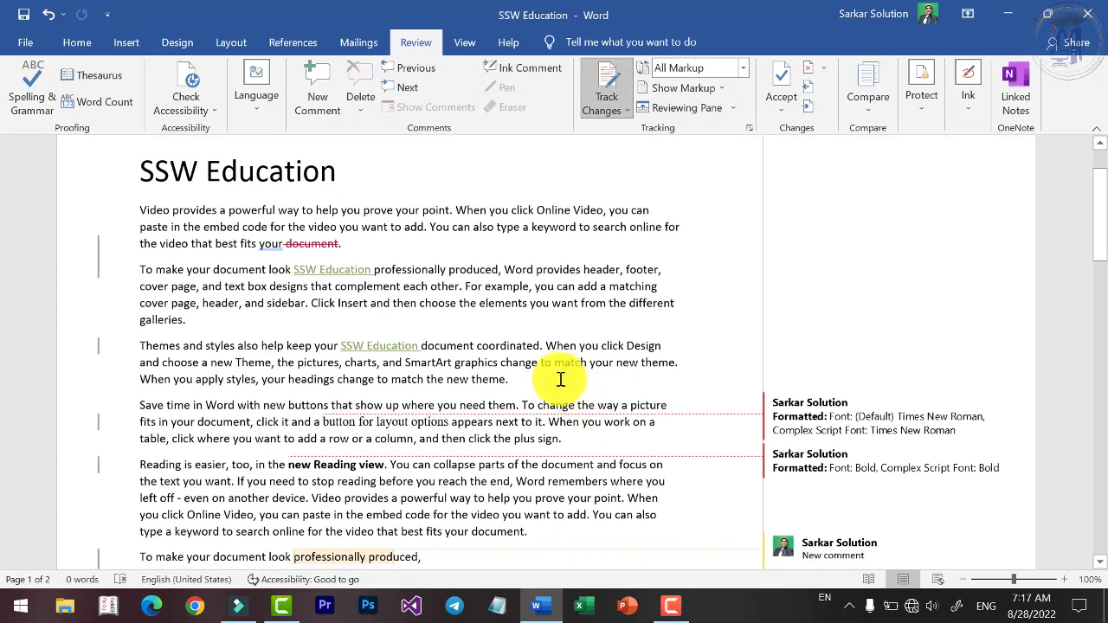
scroll(416, 364, down, 2)
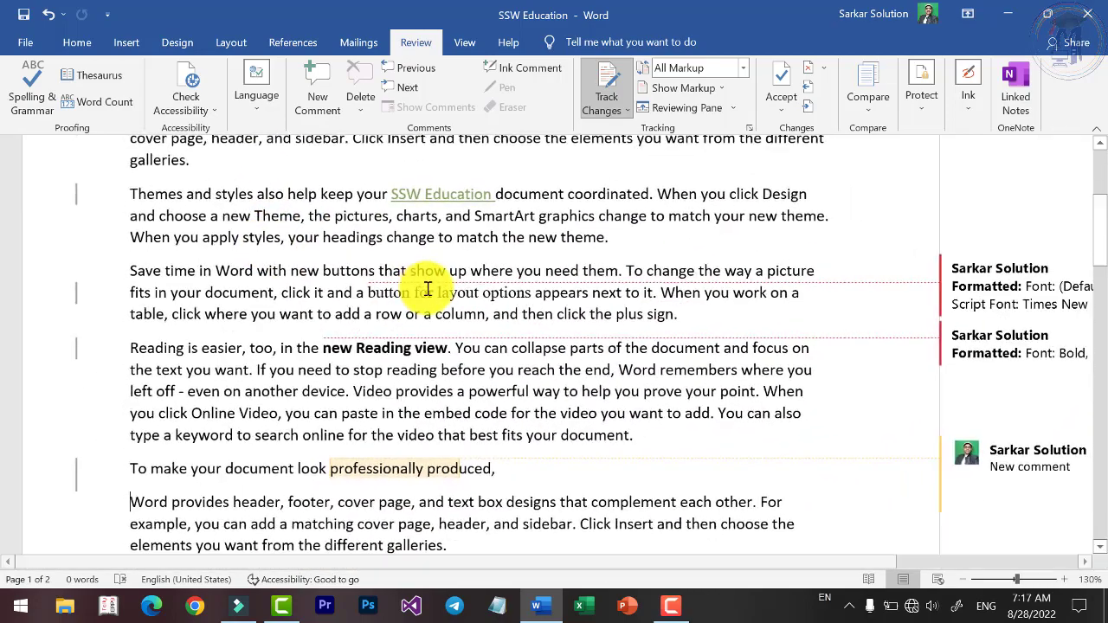
scroll(435, 288, up, 3)
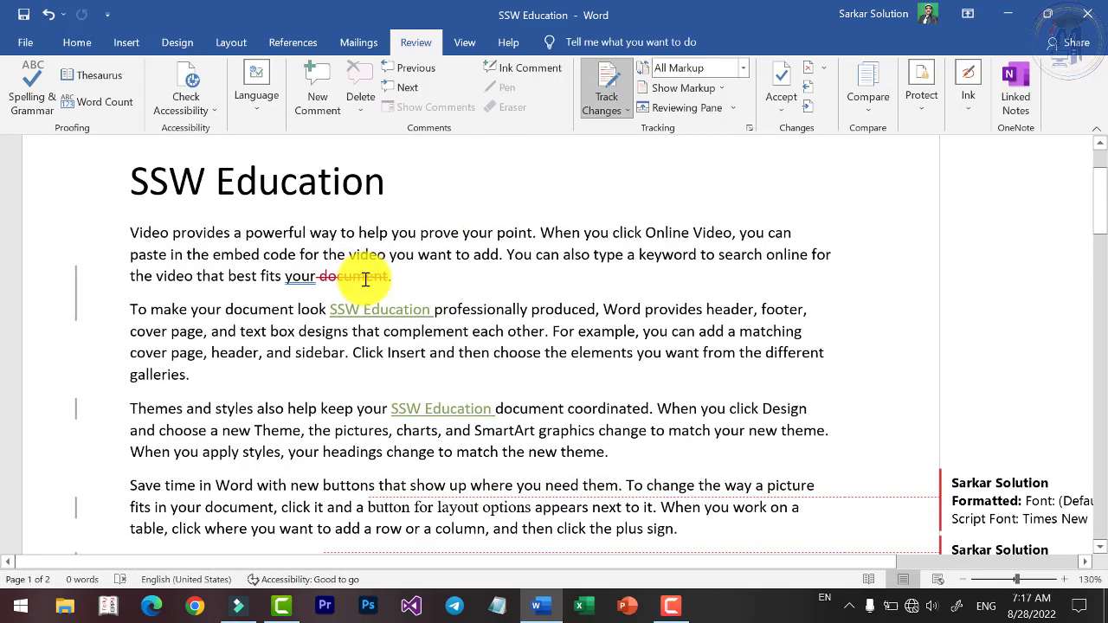
scroll(368, 279, down, 1)
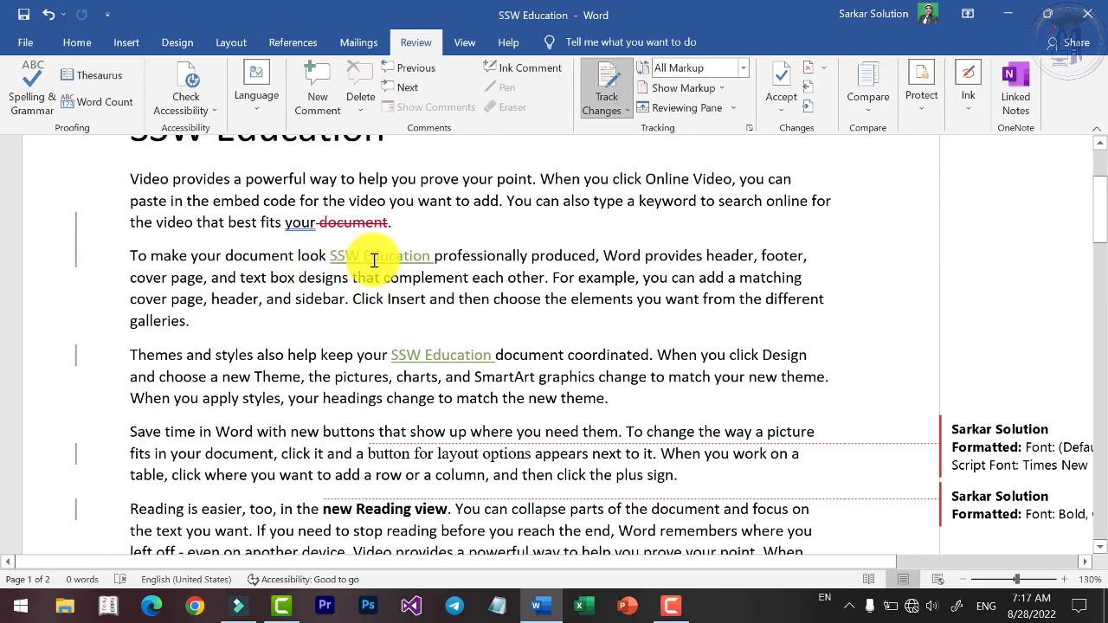
scroll(470, 358, down, 3)
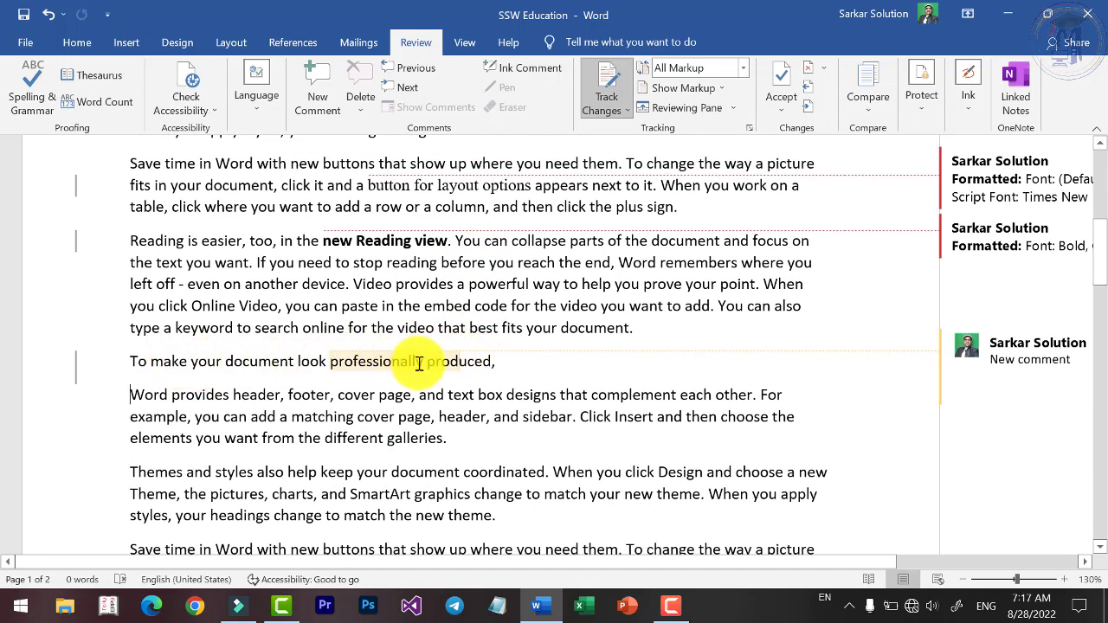
mouse_move(394, 370)
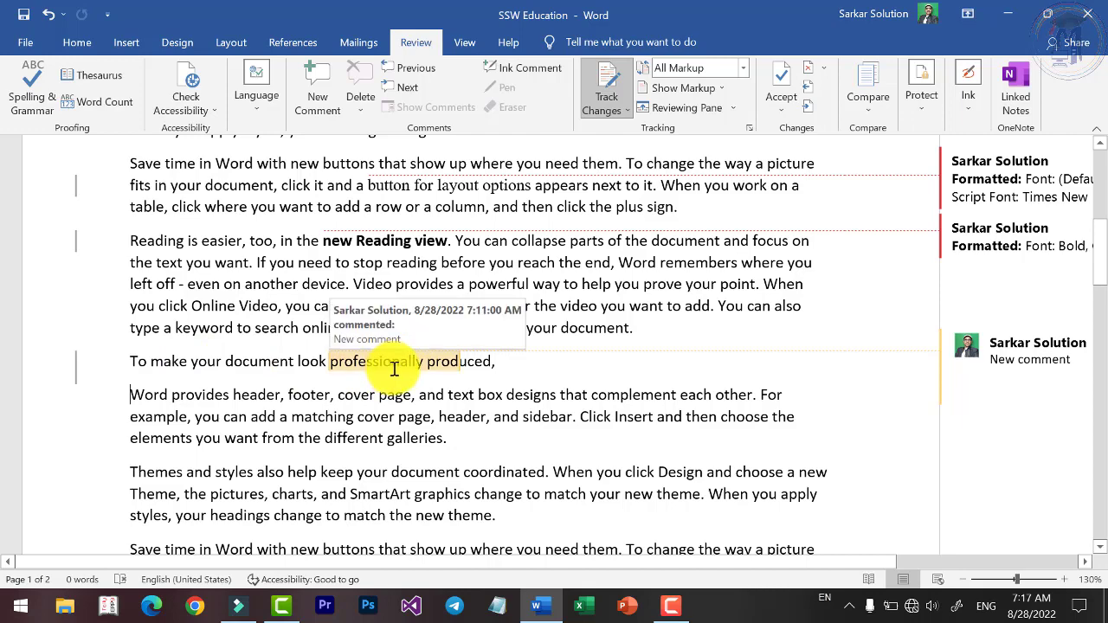
scroll(396, 367, down, 1)
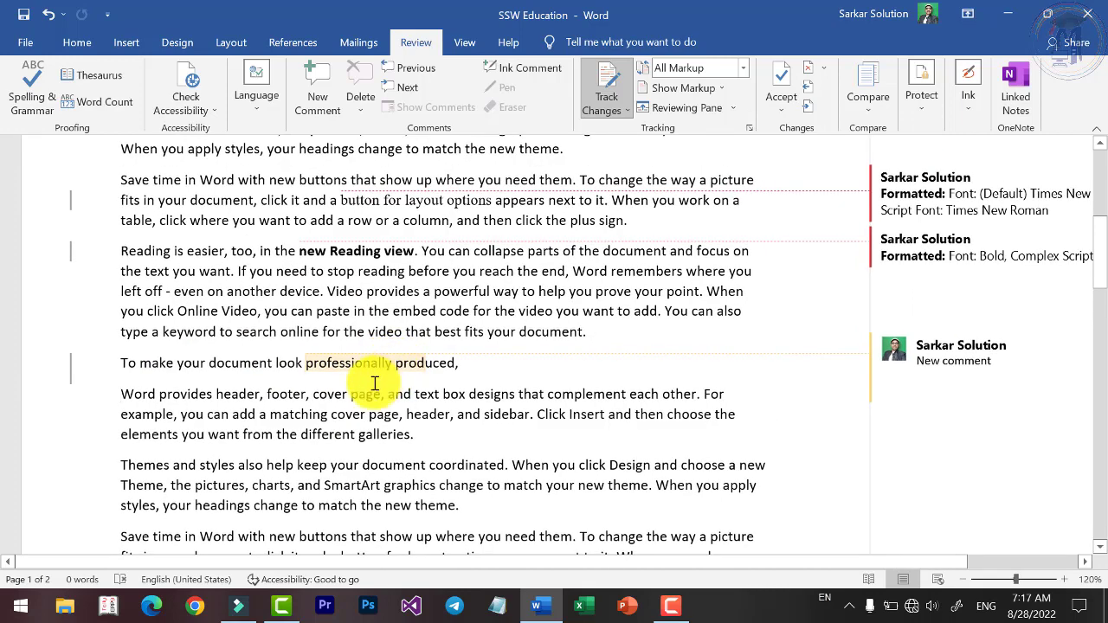
scroll(368, 360, up, 3)
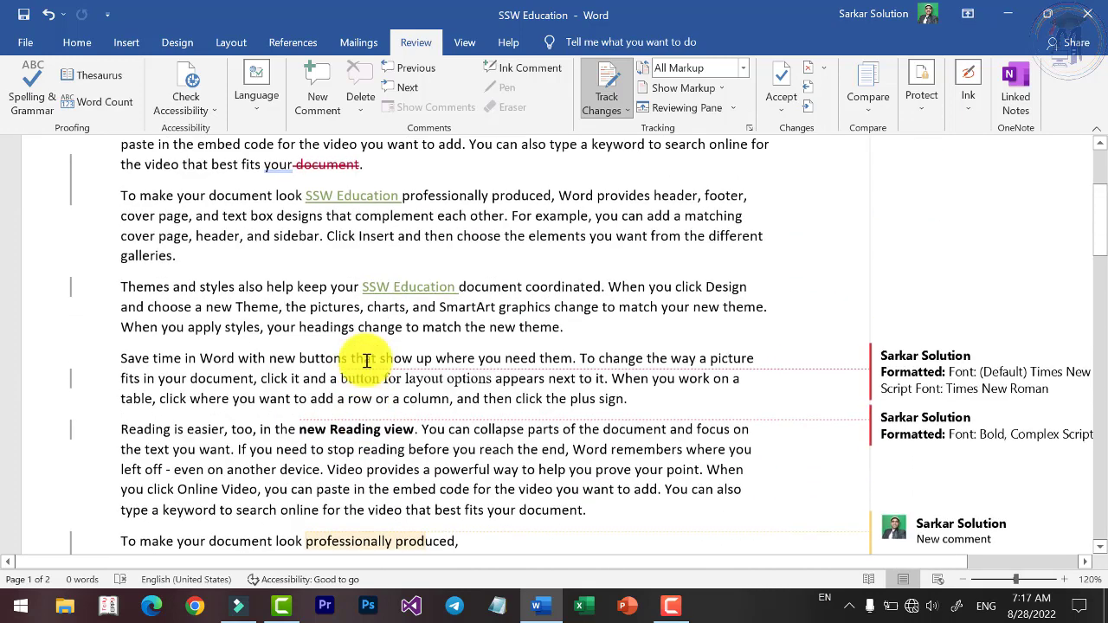
scroll(303, 216, up, 2)
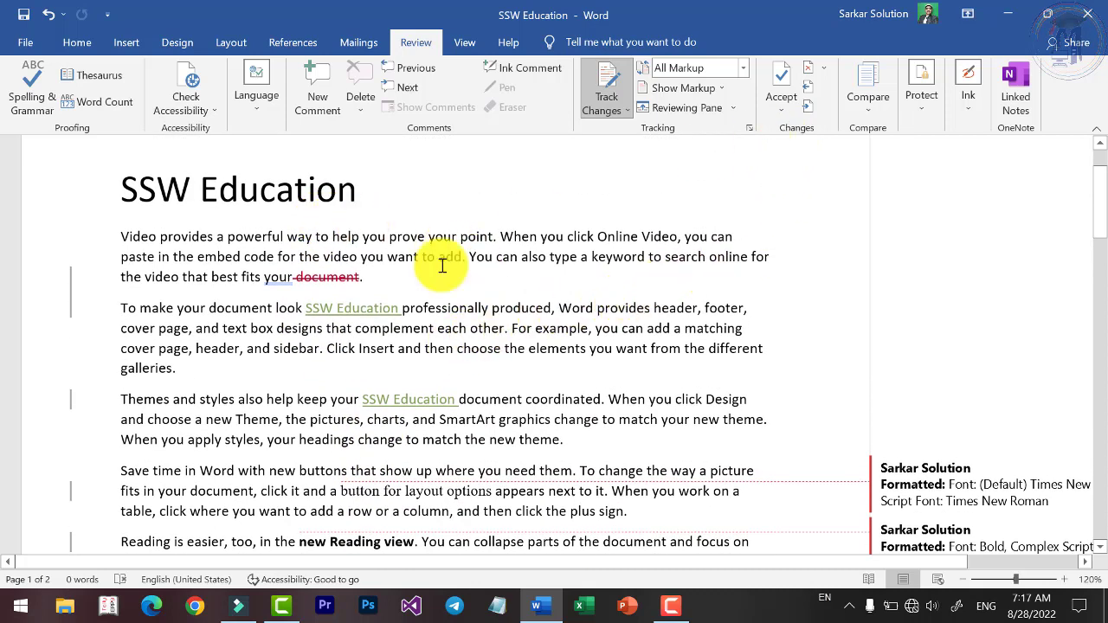
click(778, 108)
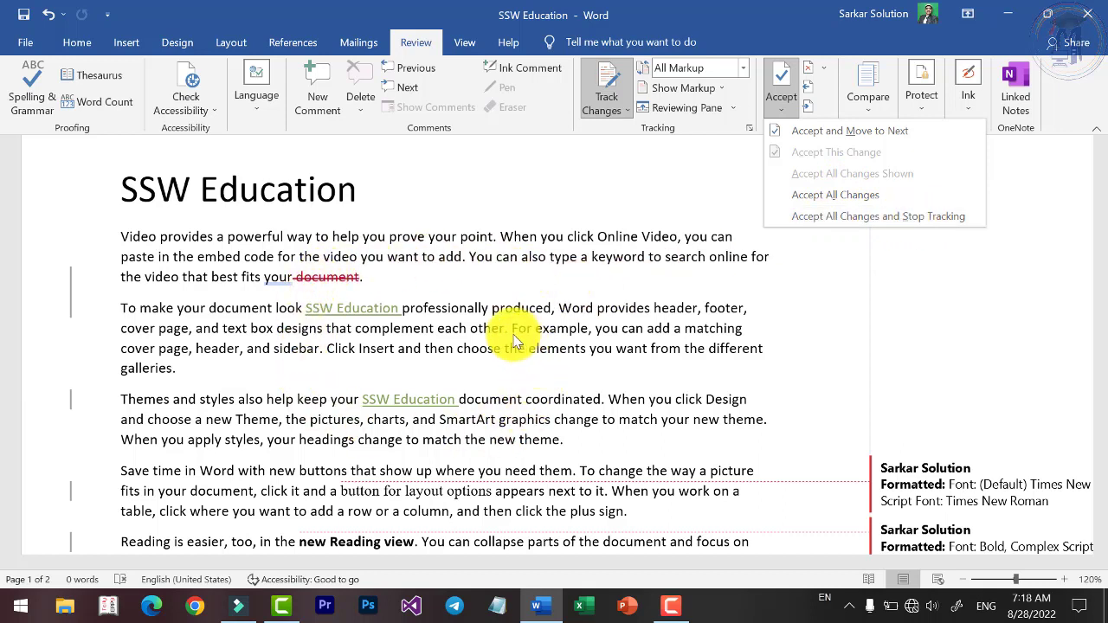
Step back and forth through the document's tracked changes with Previous and Next.
click(824, 67)
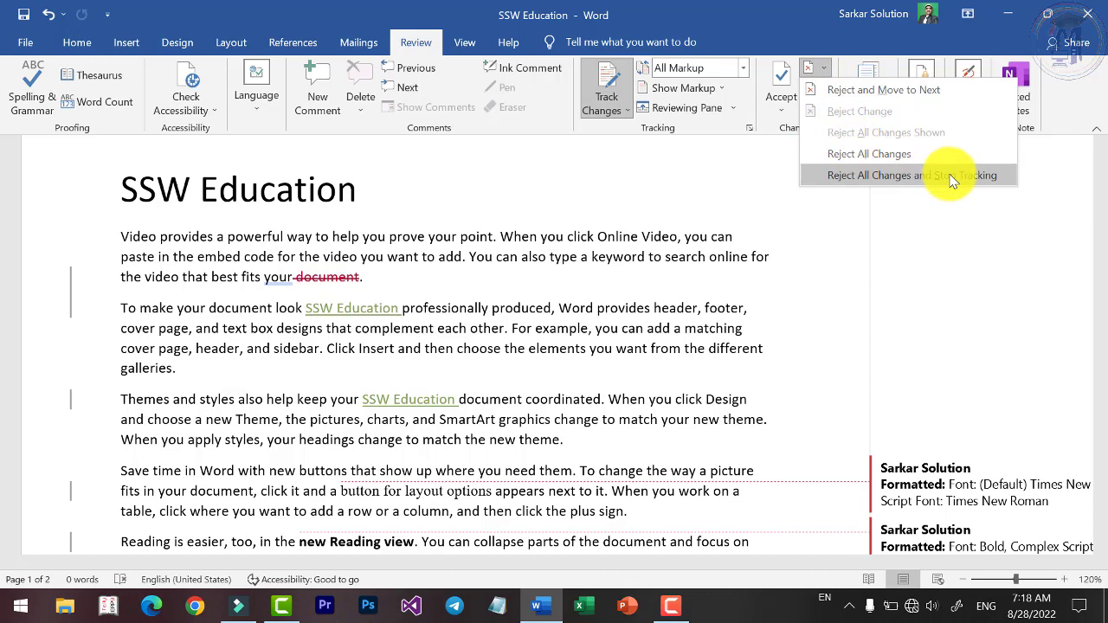
click(770, 141)
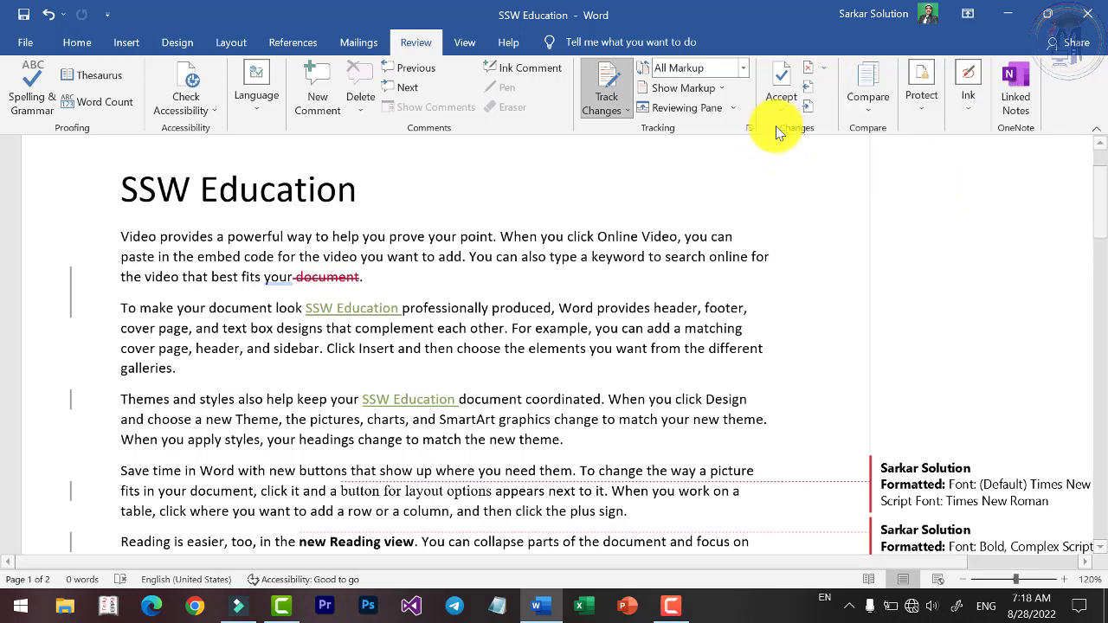
click(814, 99)
click(814, 98)
click(814, 98)
click(813, 98)
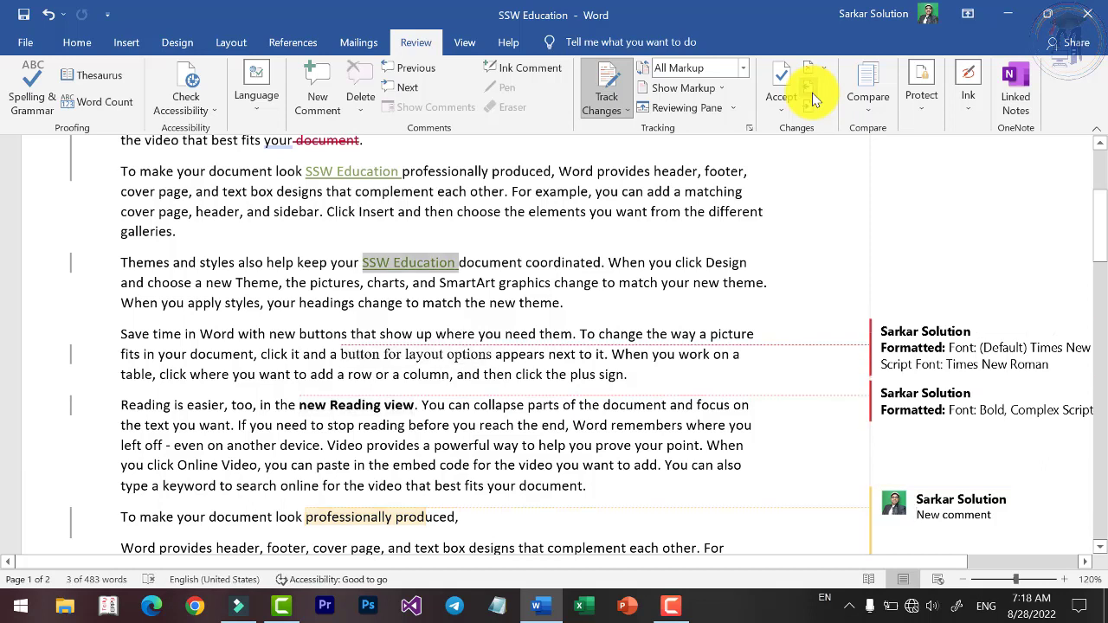
click(814, 99)
click(814, 99)
click(814, 99)
click(814, 99)
click(812, 100)
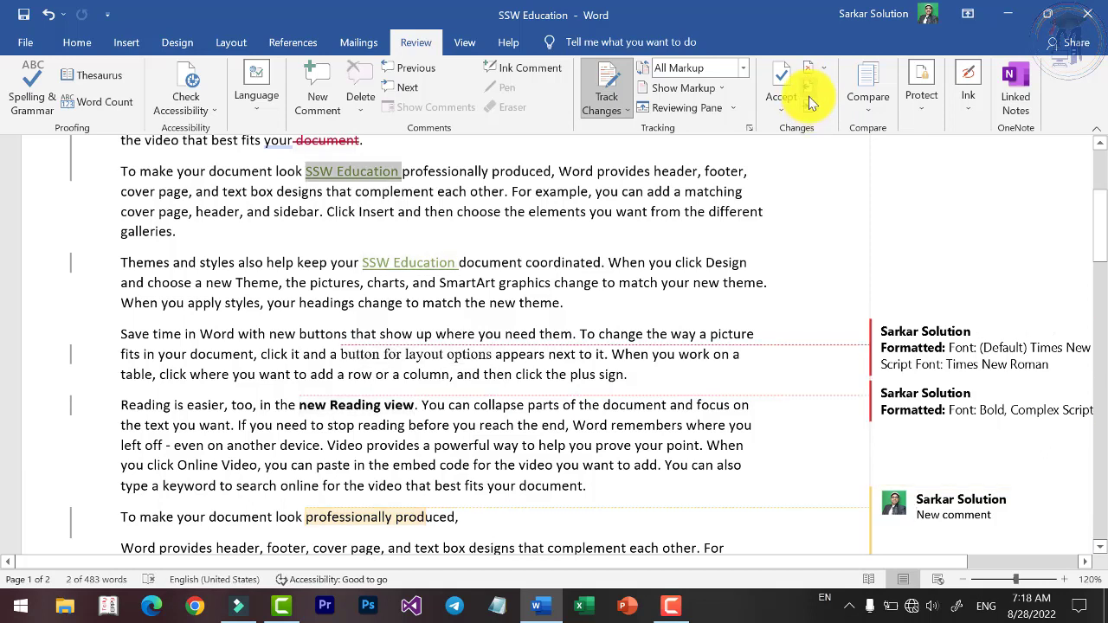
click(813, 101)
click(812, 100)
click(812, 100)
click(812, 101)
click(812, 100)
click(812, 100)
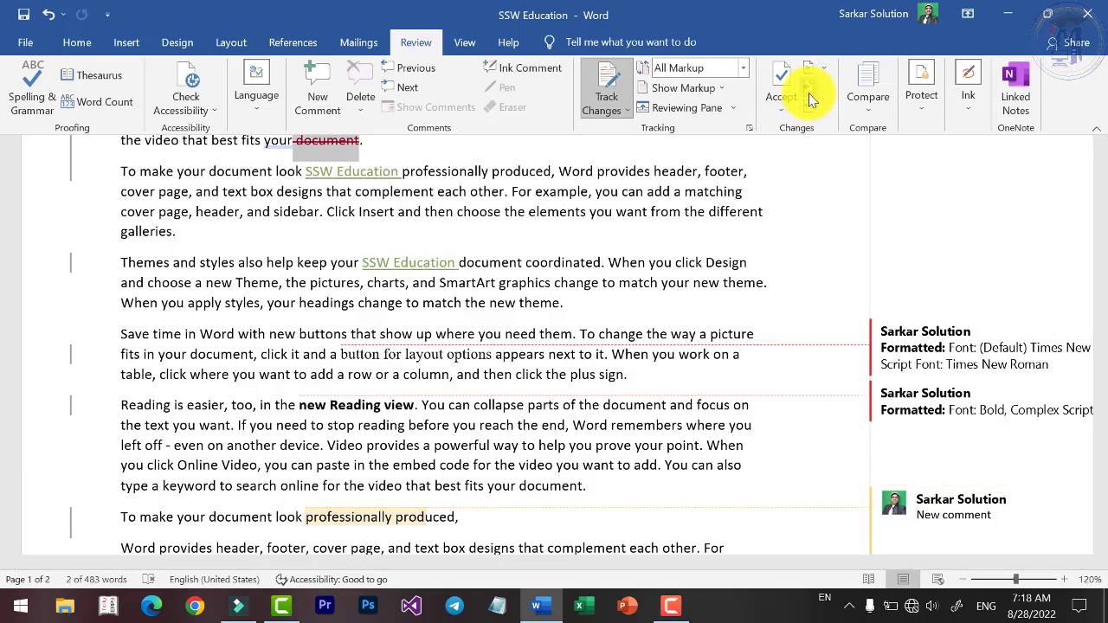
click(812, 100)
click(812, 101)
click(813, 101)
click(812, 100)
click(812, 101)
click(812, 101)
click(812, 101)
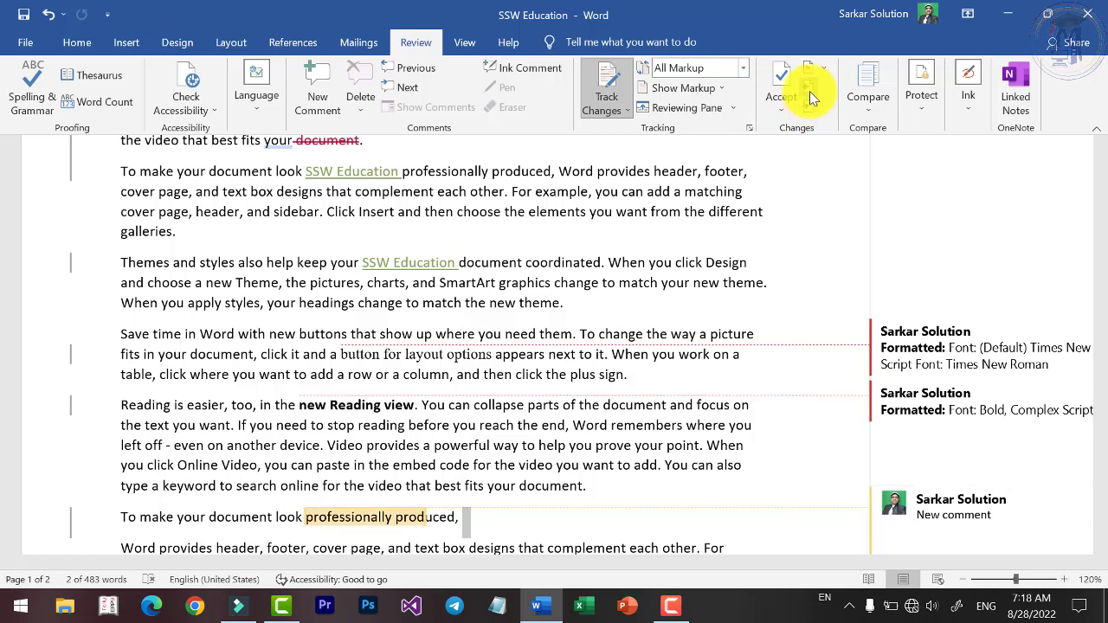
click(812, 99)
click(812, 99)
click(812, 99)
click(812, 99)
click(813, 96)
click(814, 93)
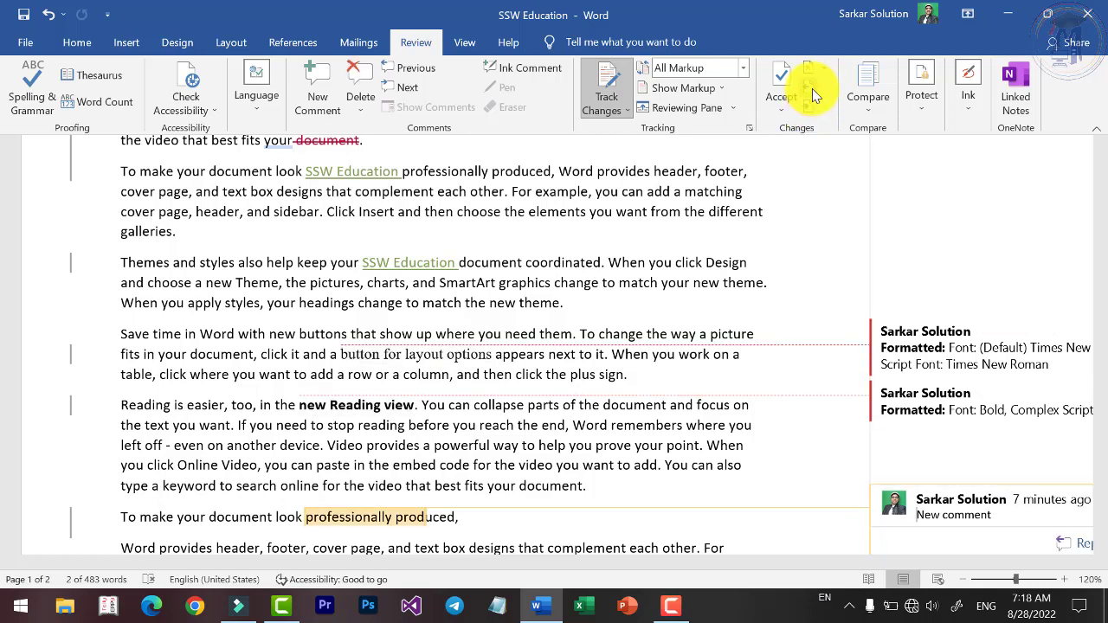
click(812, 95)
click(812, 95)
click(812, 95)
Reject all changes and stop tracking.
click(783, 109)
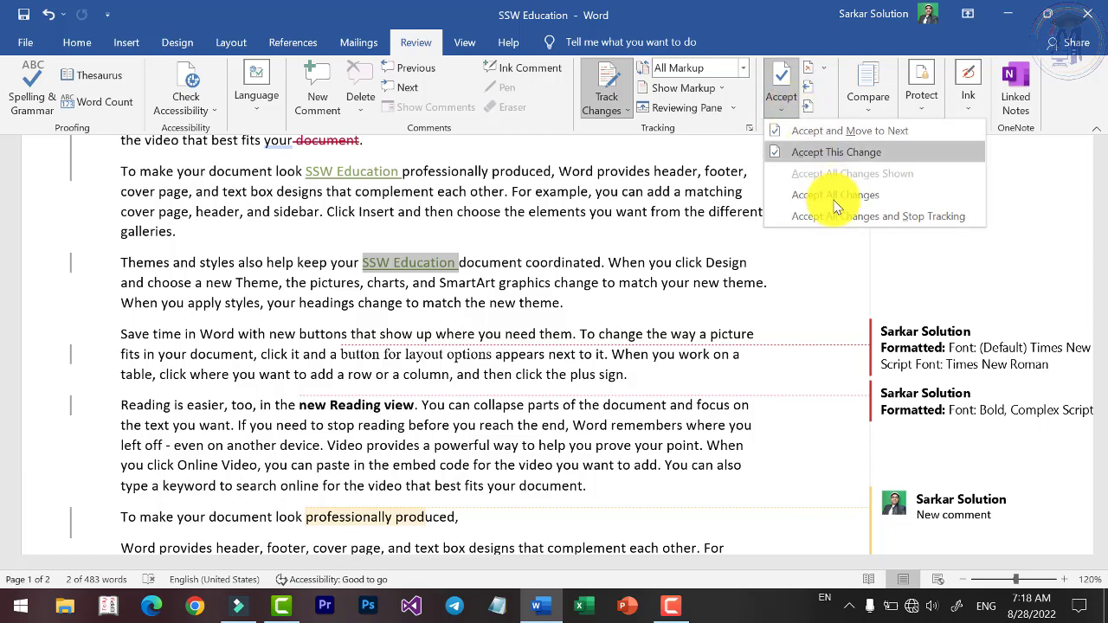
click(809, 74)
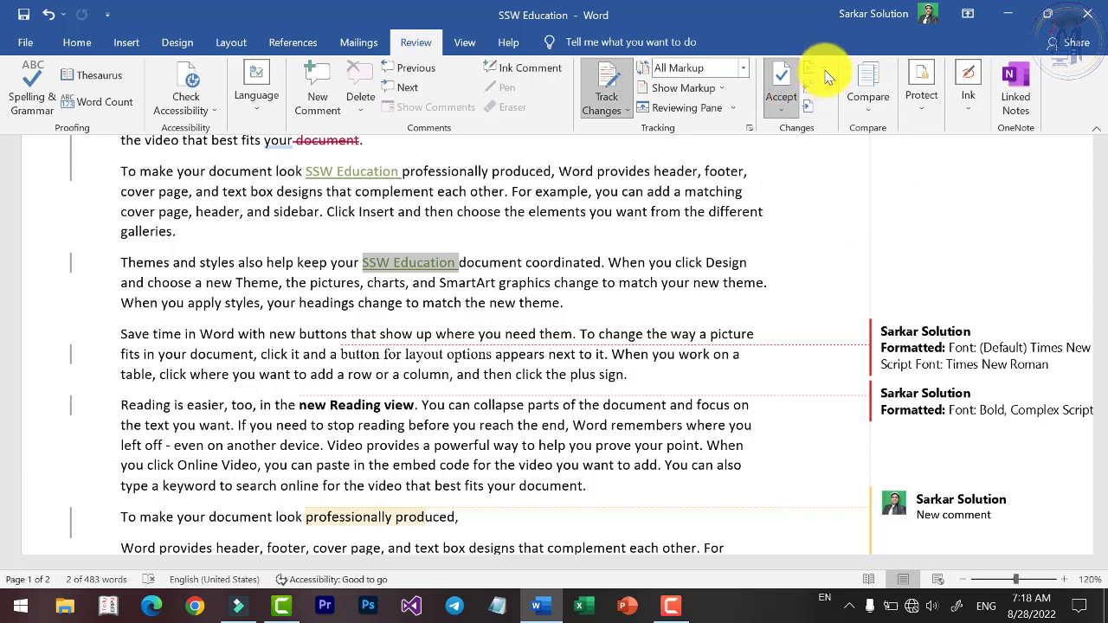
click(823, 69)
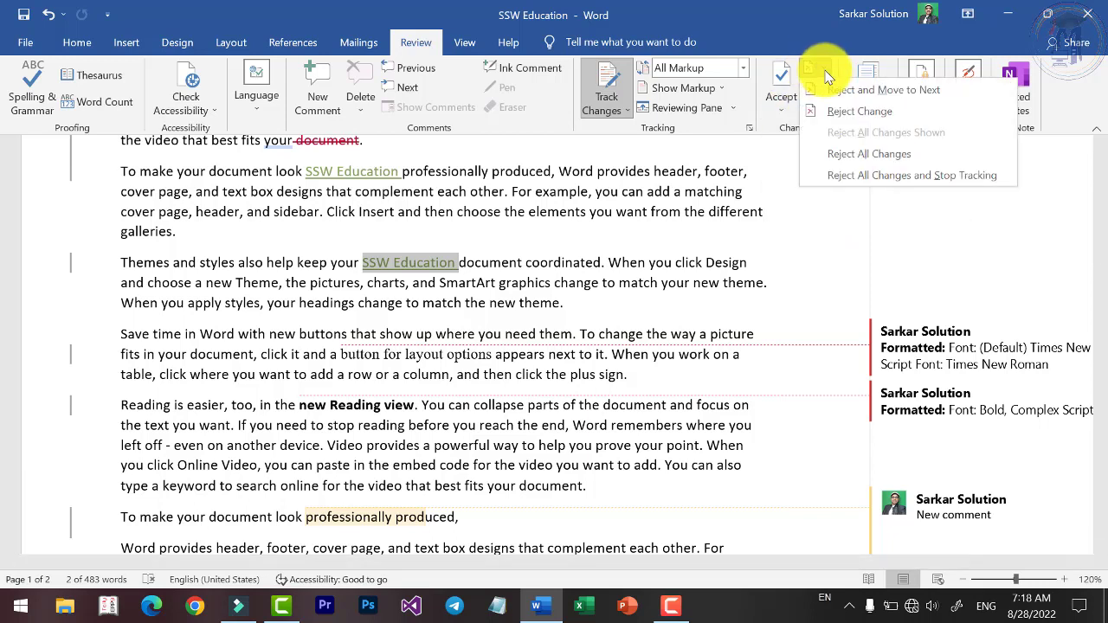
click(853, 178)
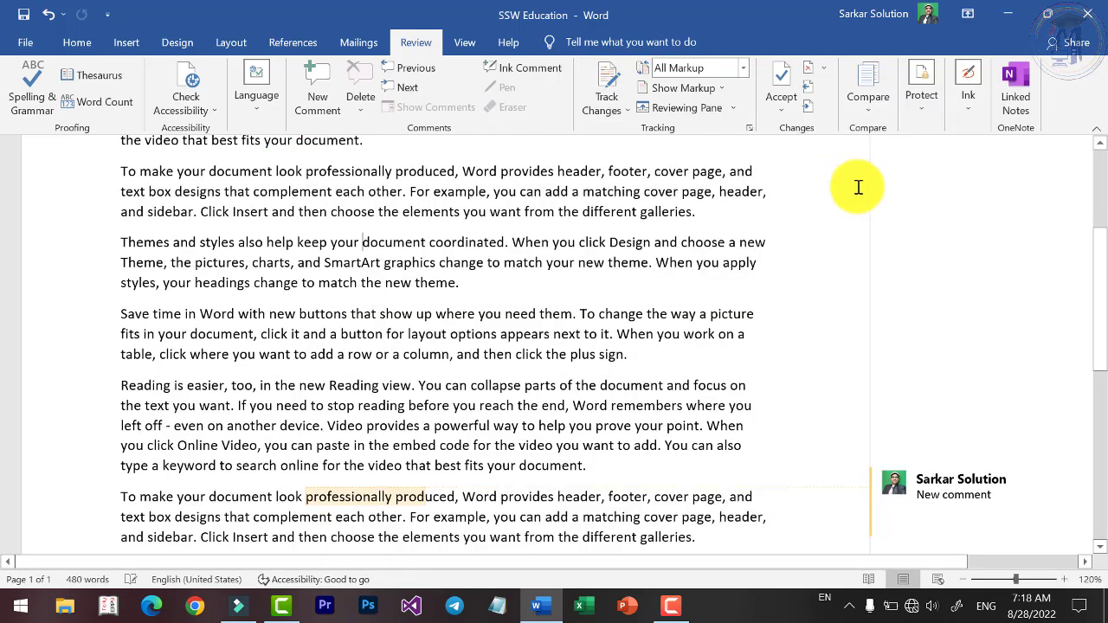
Delete the New comment from the margin.
scroll(520, 294, up, 2)
scroll(780, 433, down, 3)
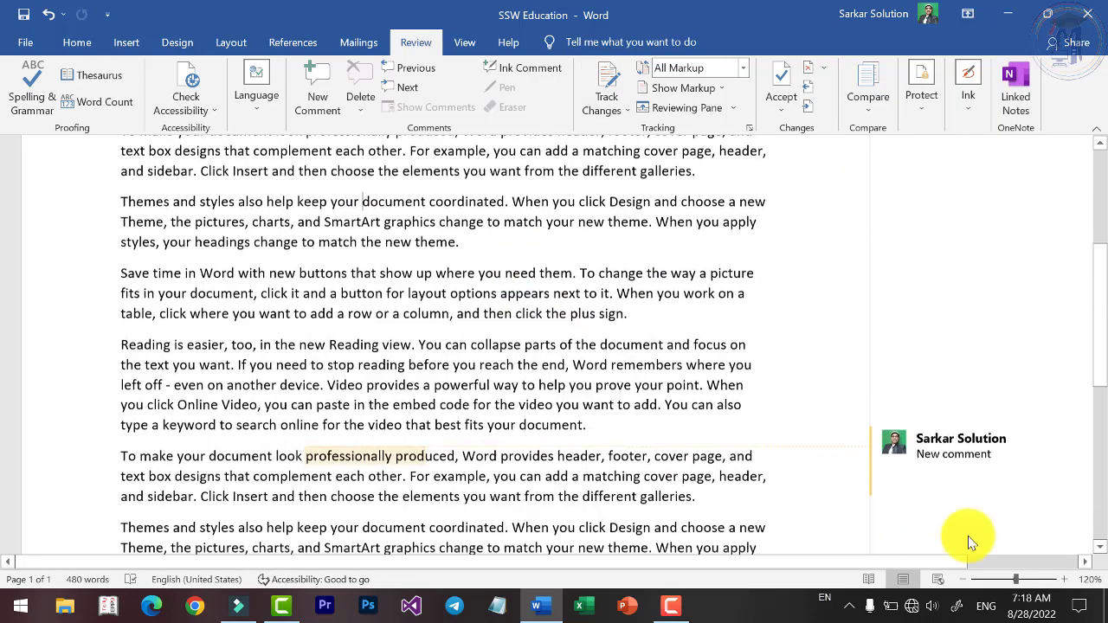
click(987, 443)
click(355, 92)
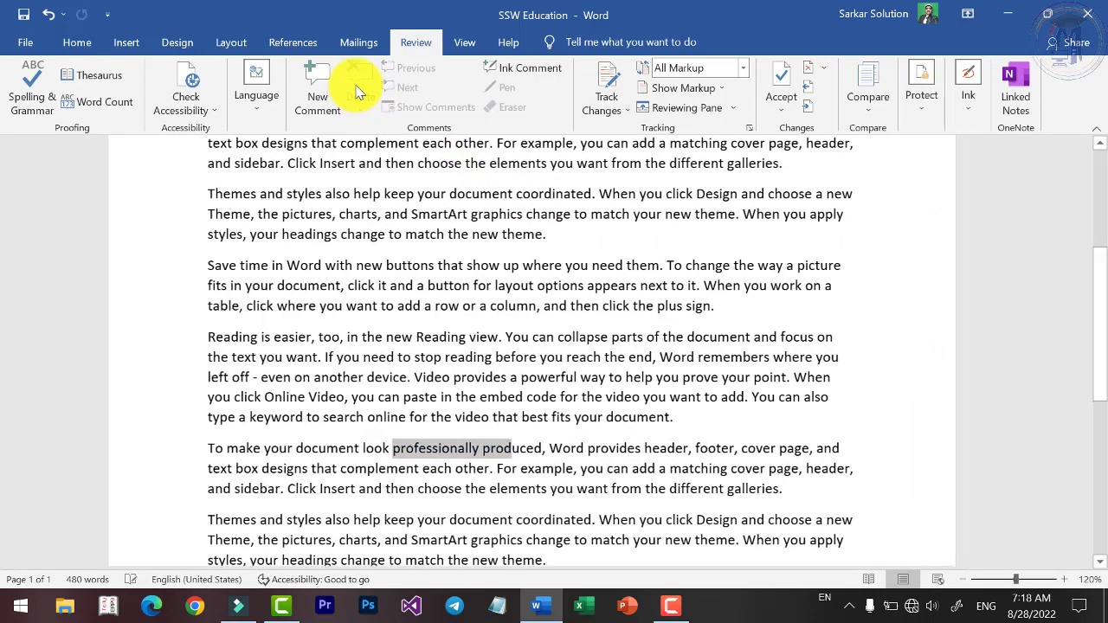
click(523, 333)
Set Display for Review to Simple Markup and show the Compare choices.
scroll(528, 339, up, 5)
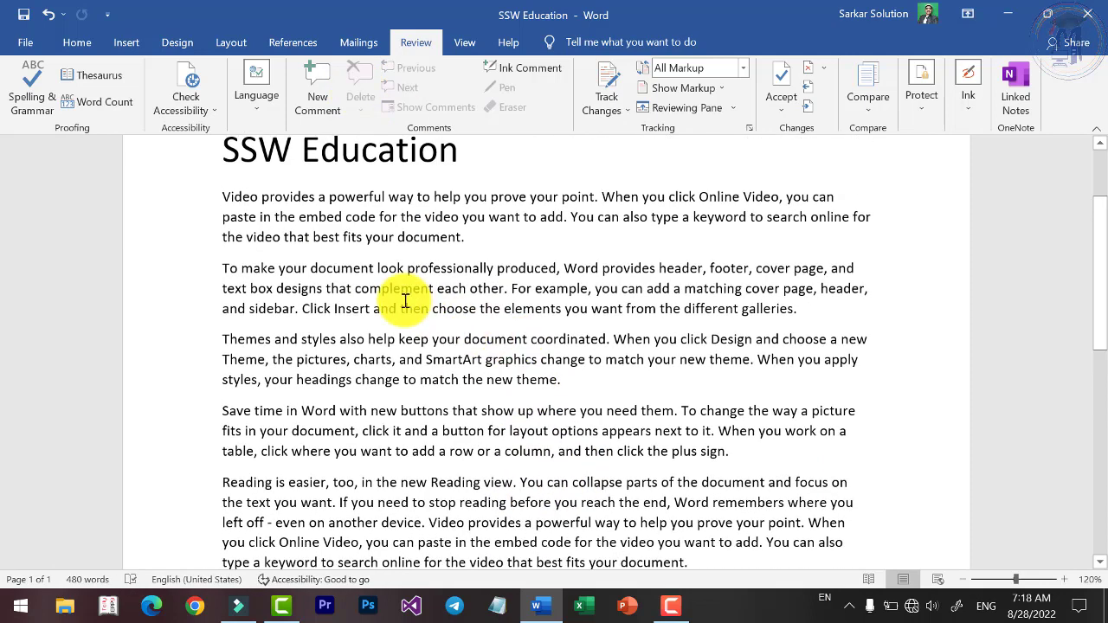
drag(216, 296, 747, 509)
click(621, 115)
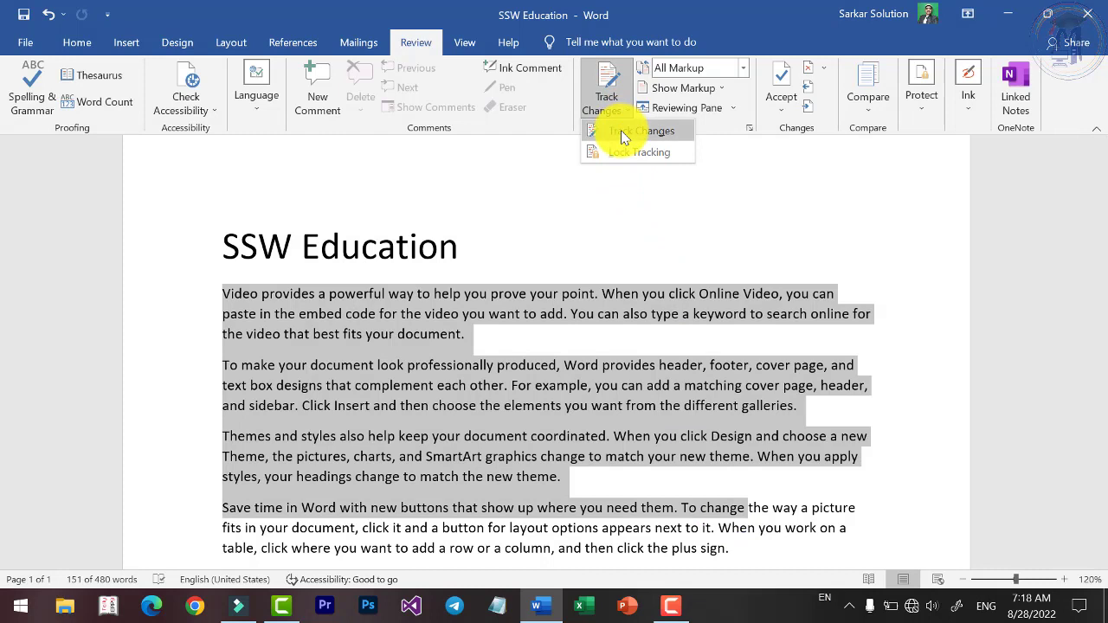
key(Escape)
click(743, 67)
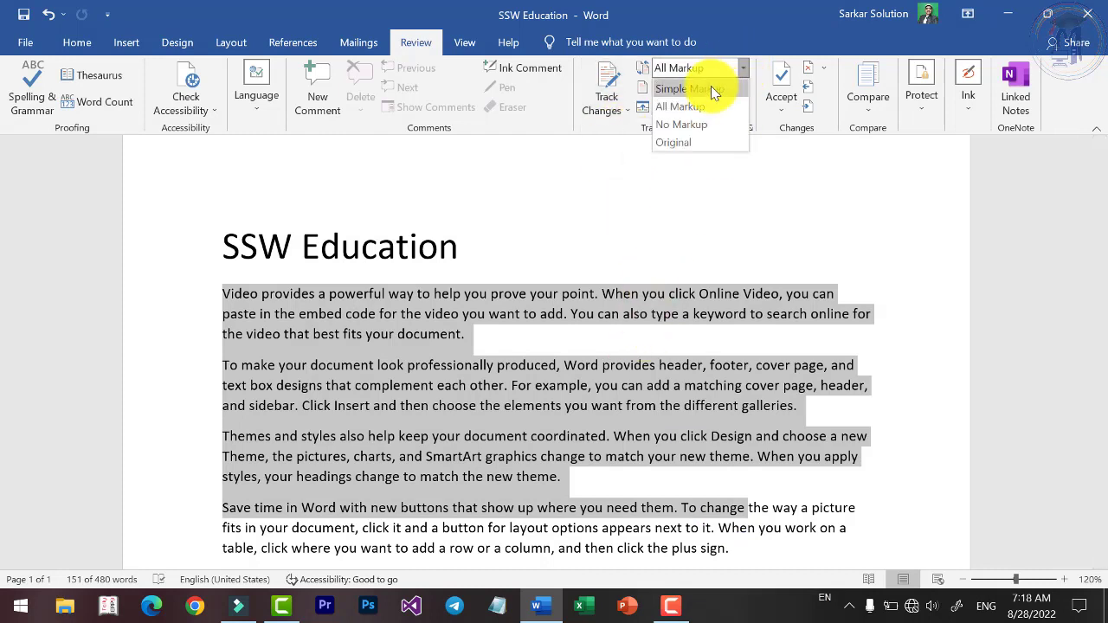
click(711, 85)
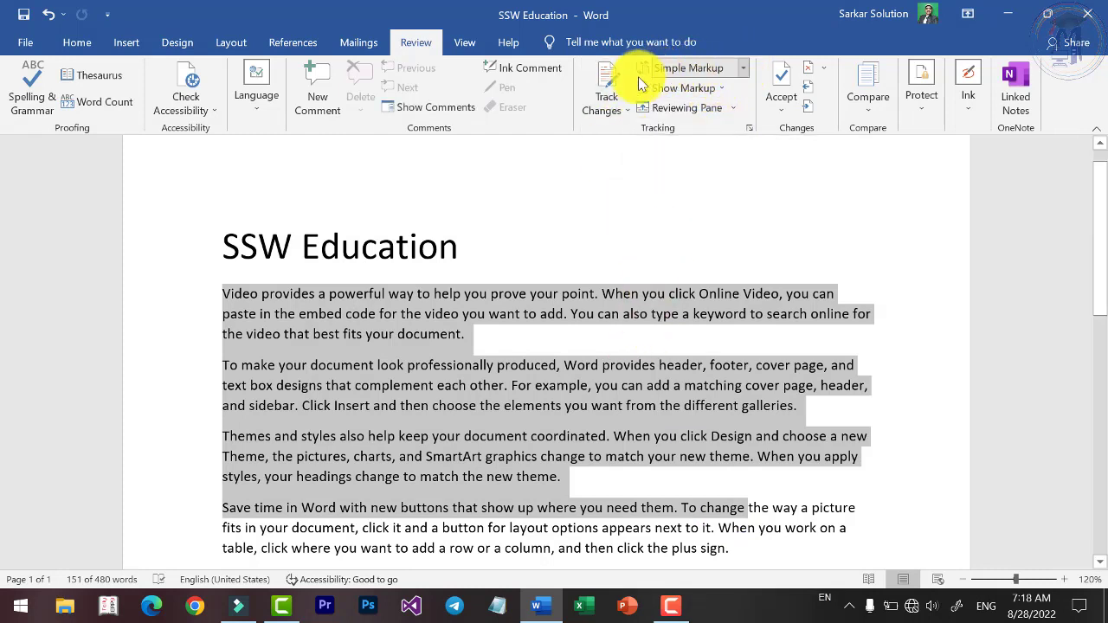
click(578, 385)
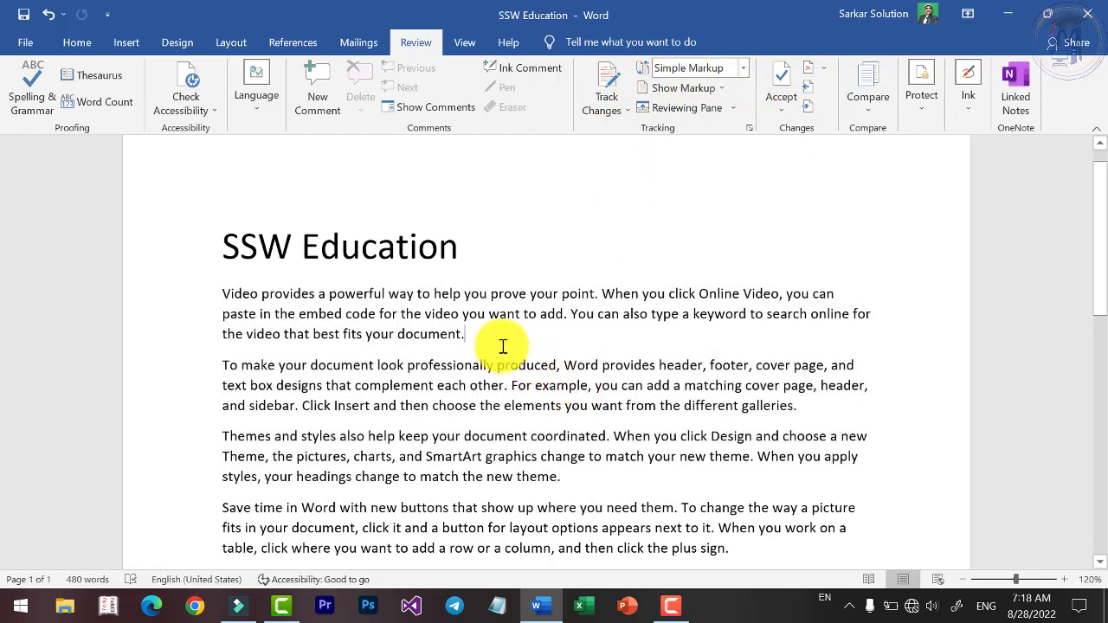
click(503, 346)
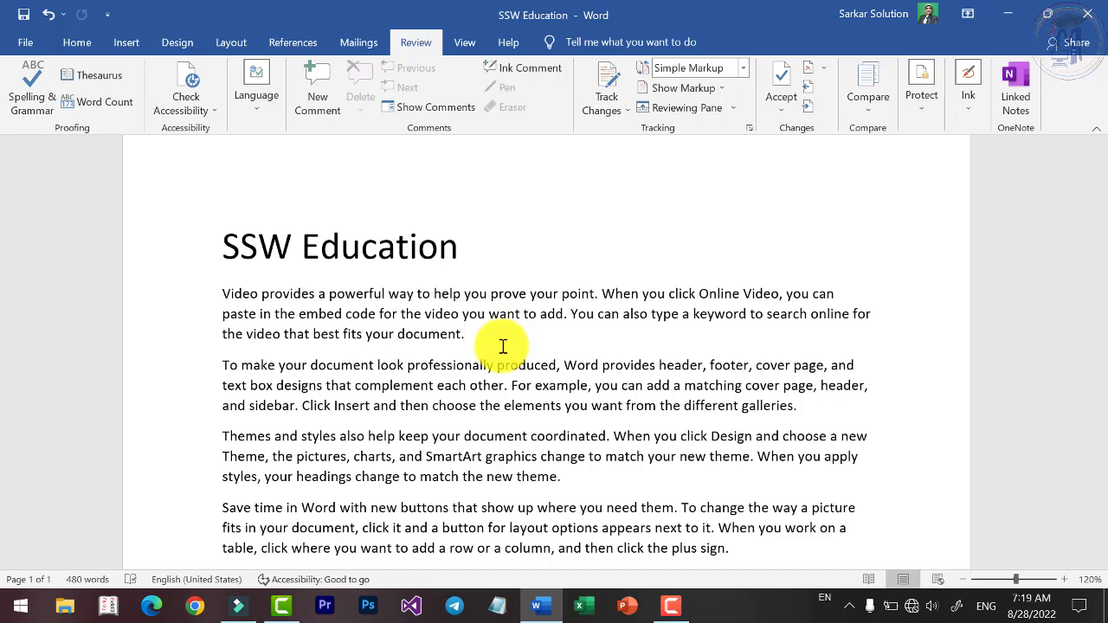
click(743, 68)
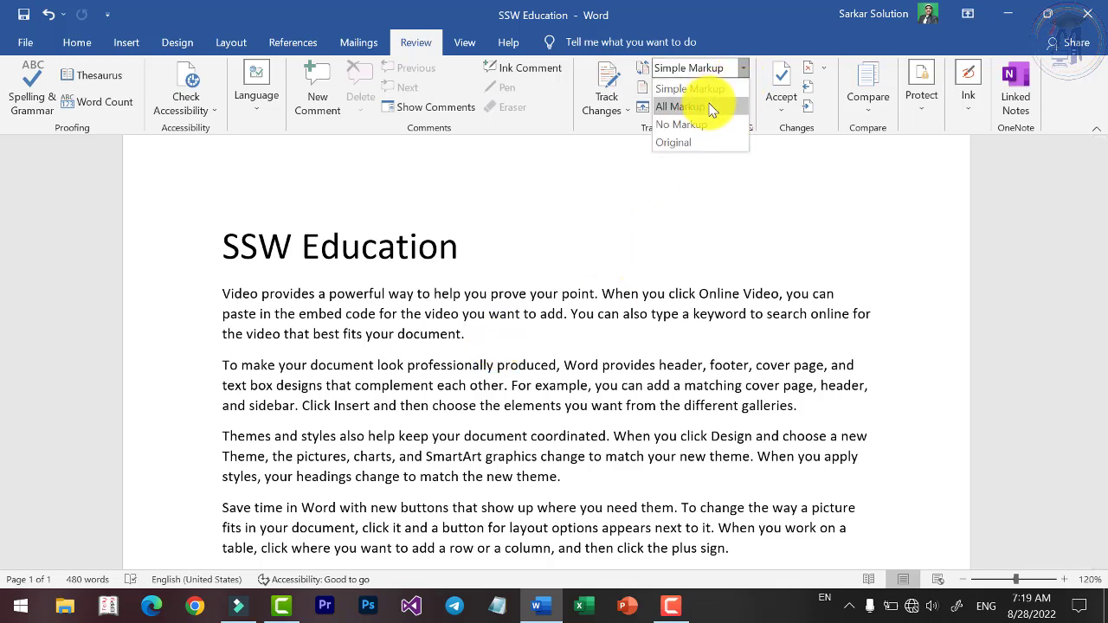
click(581, 334)
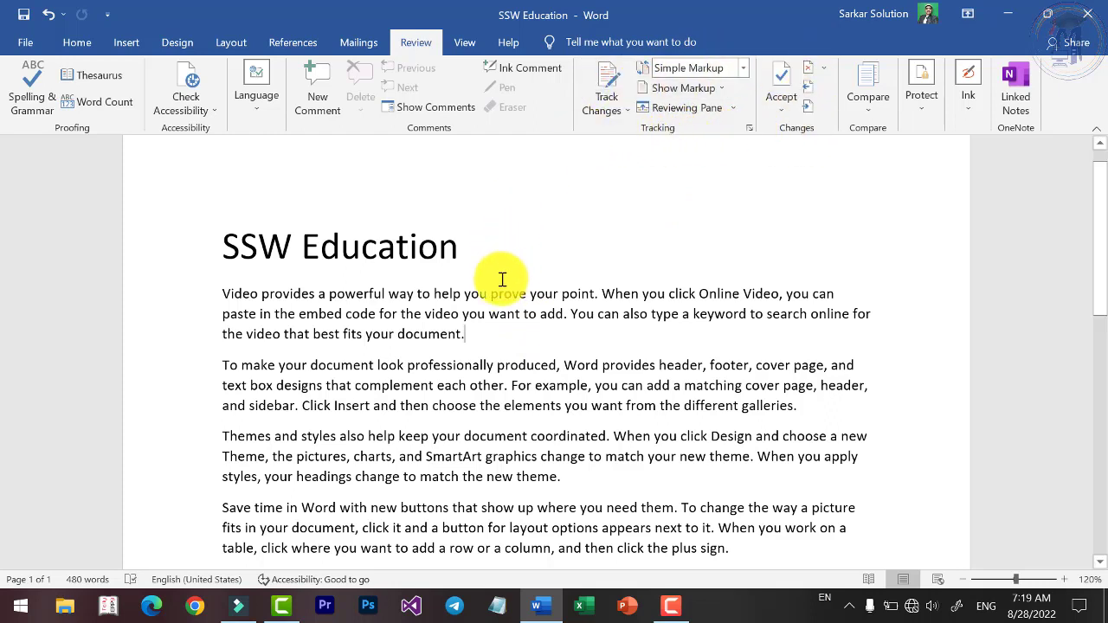
click(871, 119)
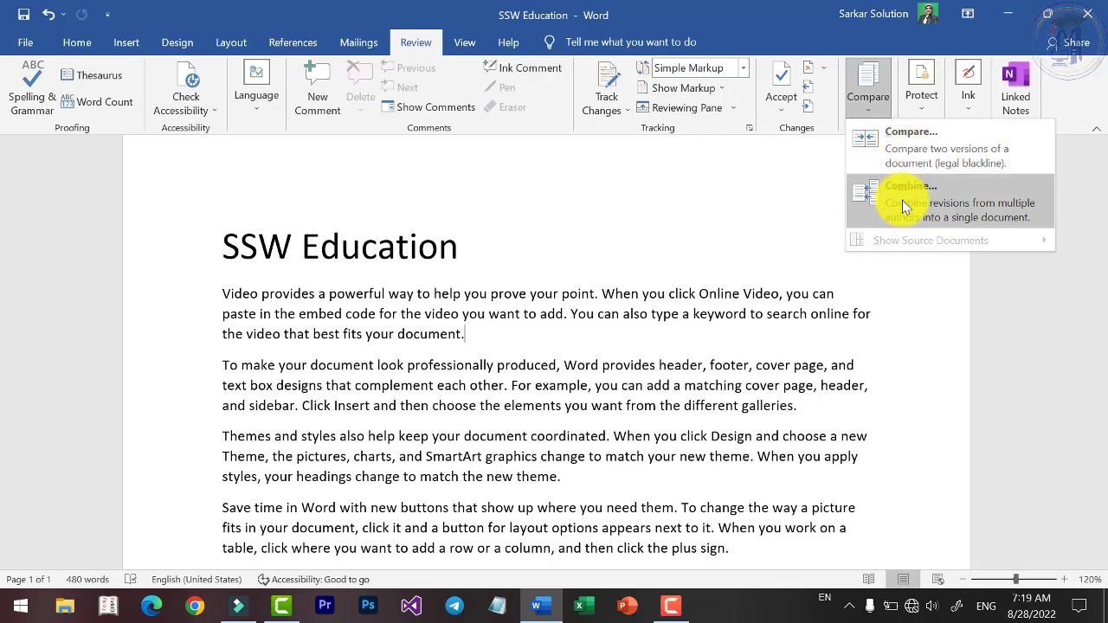
Close the current document without saving changes.
scroll(470, 384, down, 1)
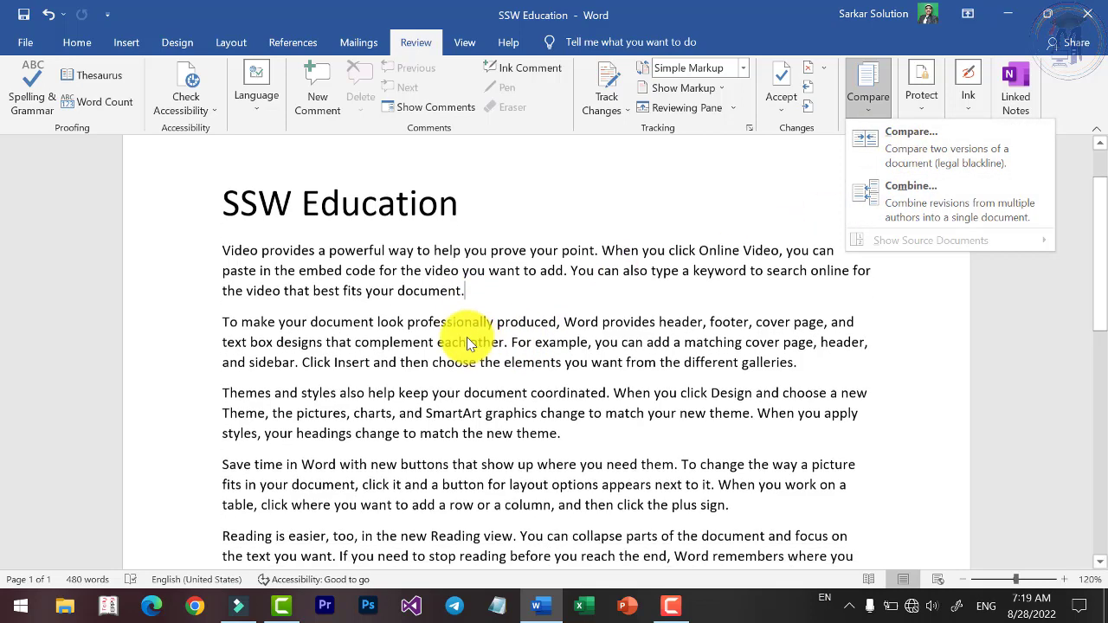
click(24, 48)
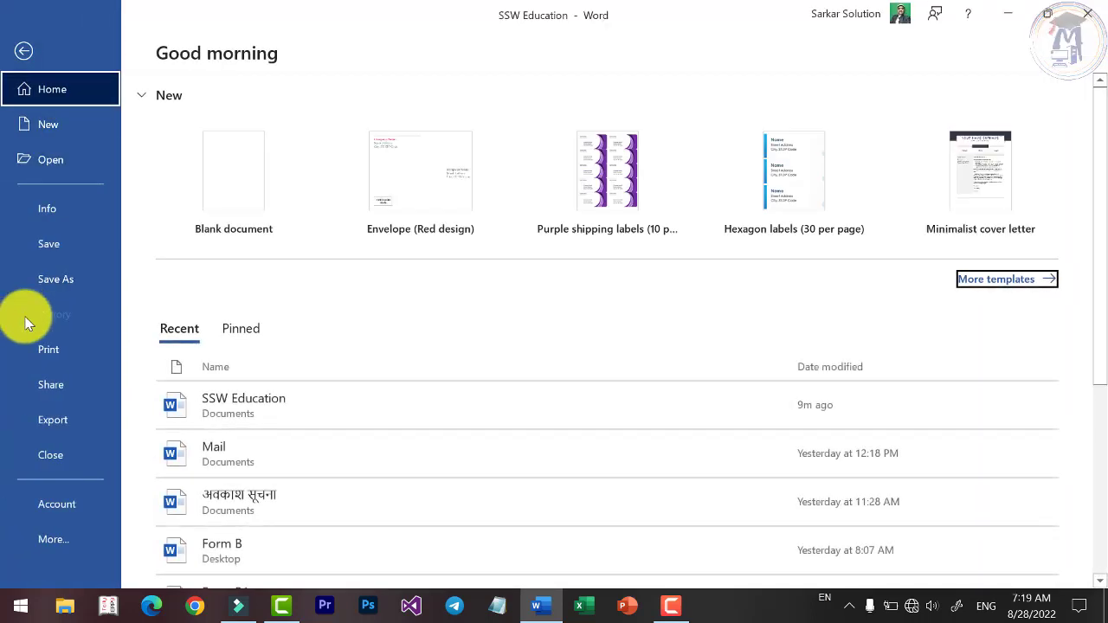
click(54, 454)
click(549, 340)
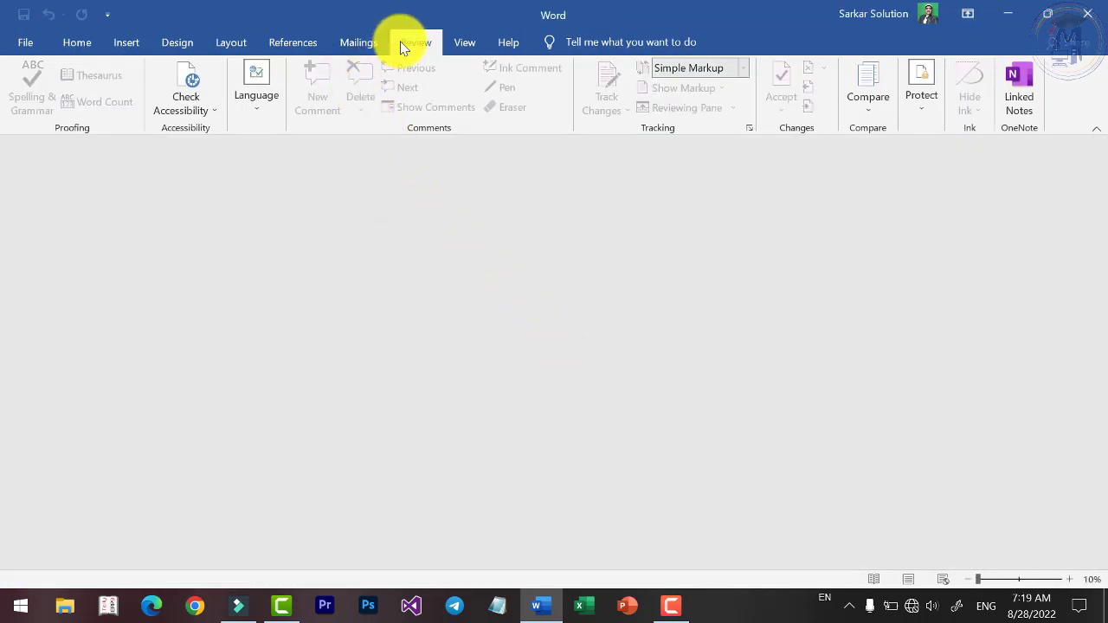
Start Compare and choose Form B from the Desktop as the original document.
click(874, 115)
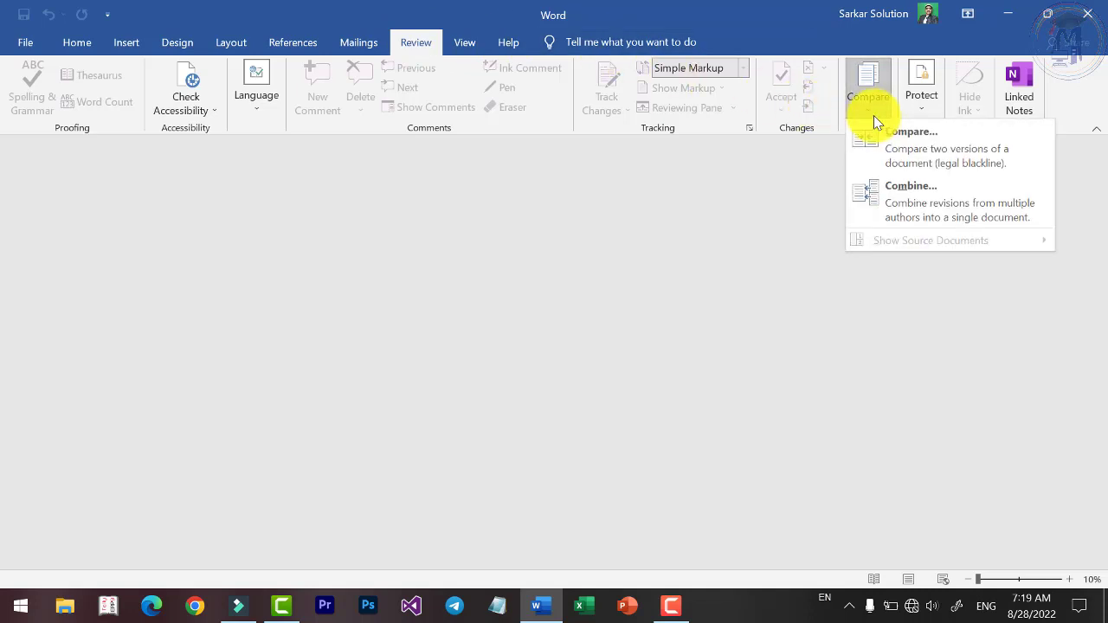
click(914, 151)
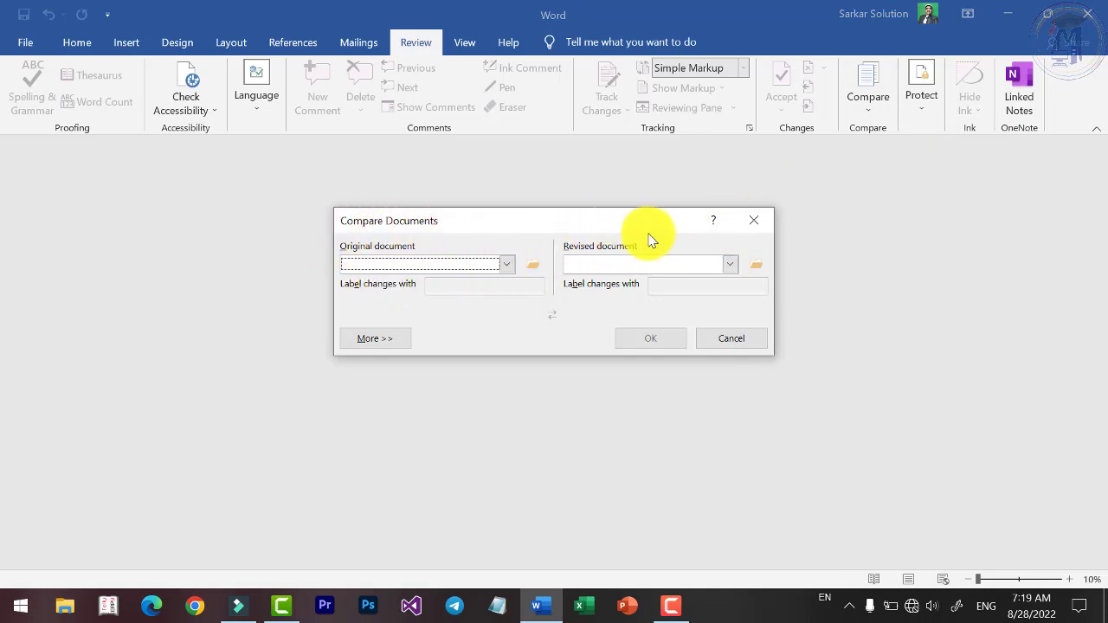
click(508, 264)
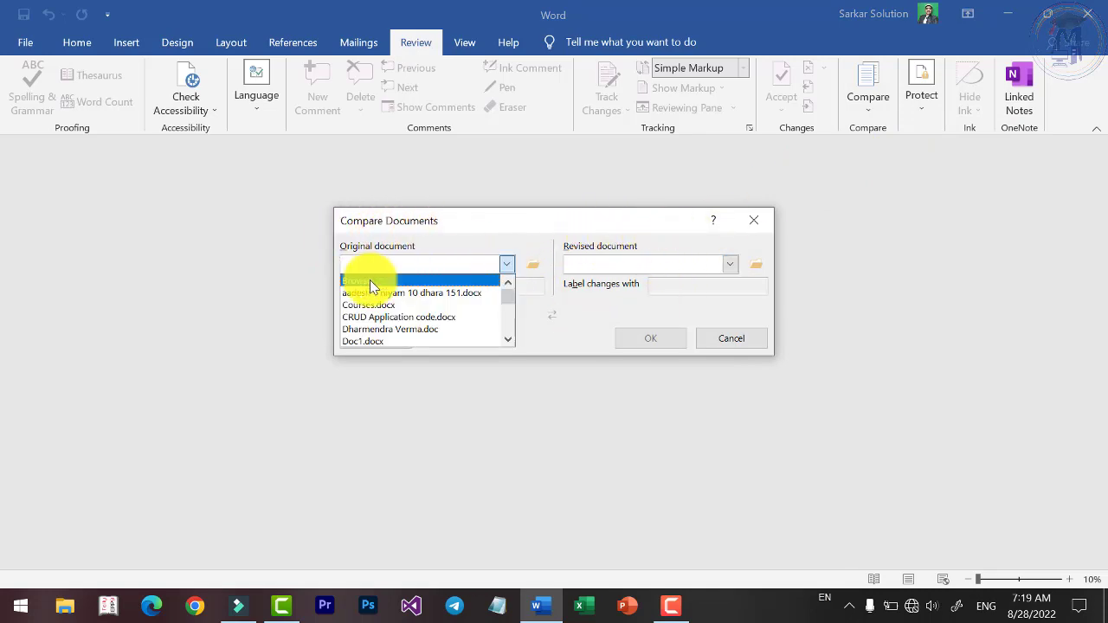
click(372, 279)
scroll(527, 294, down, 5)
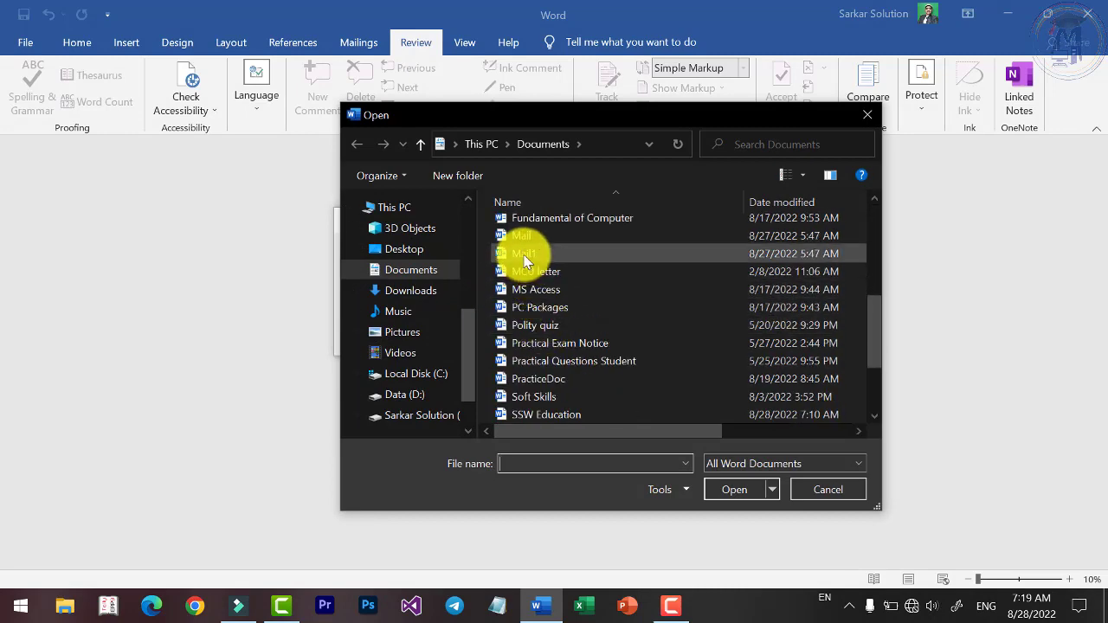
scroll(534, 262, up, 5)
click(400, 248)
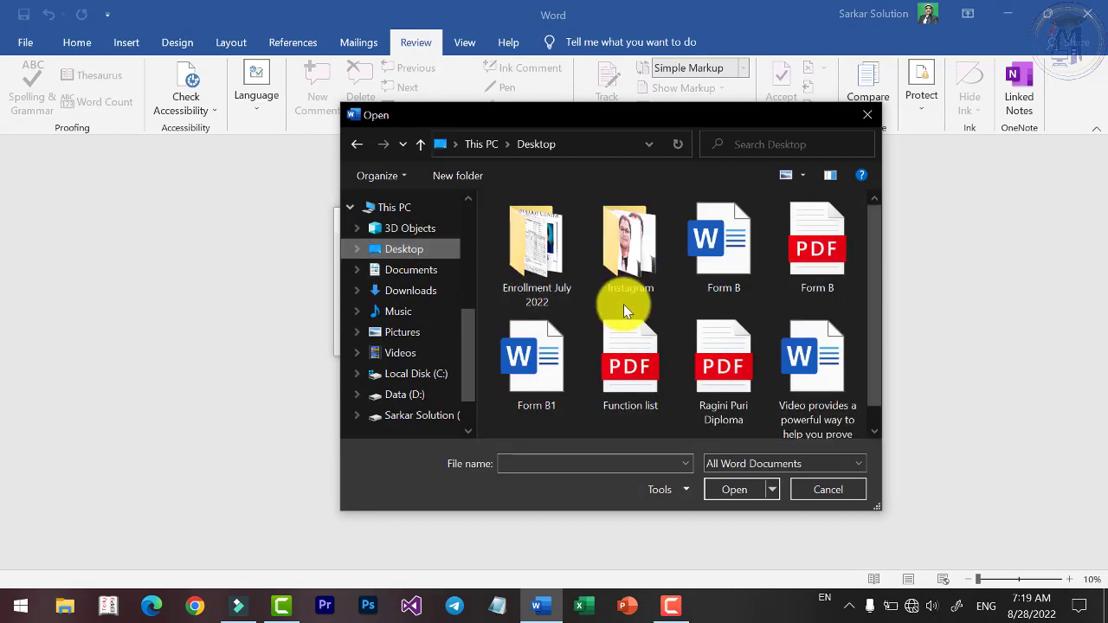
click(724, 260)
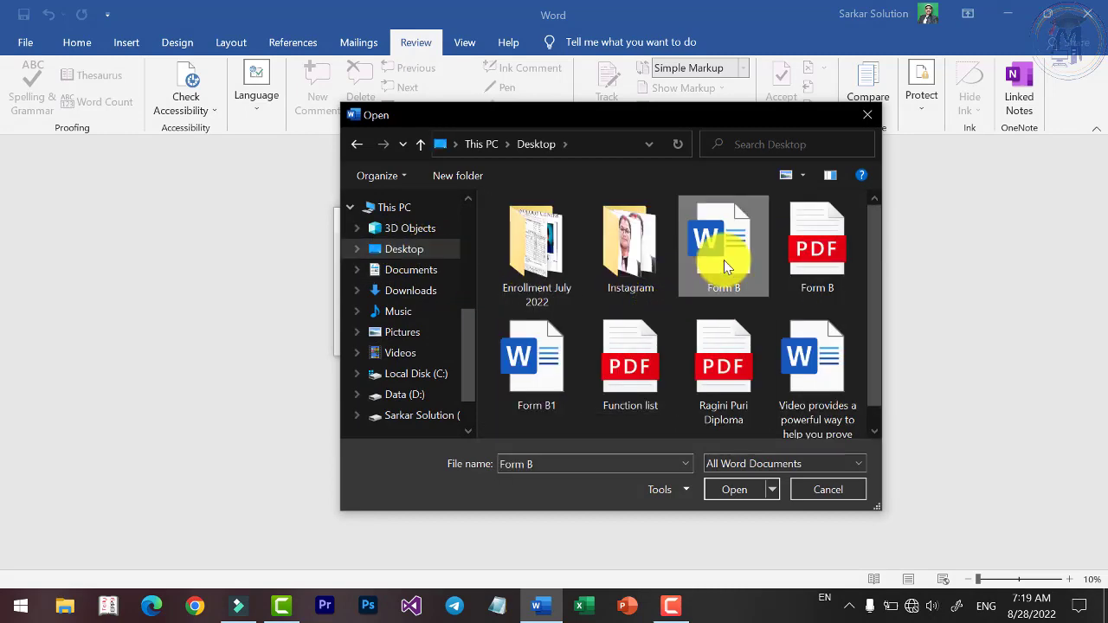
click(733, 491)
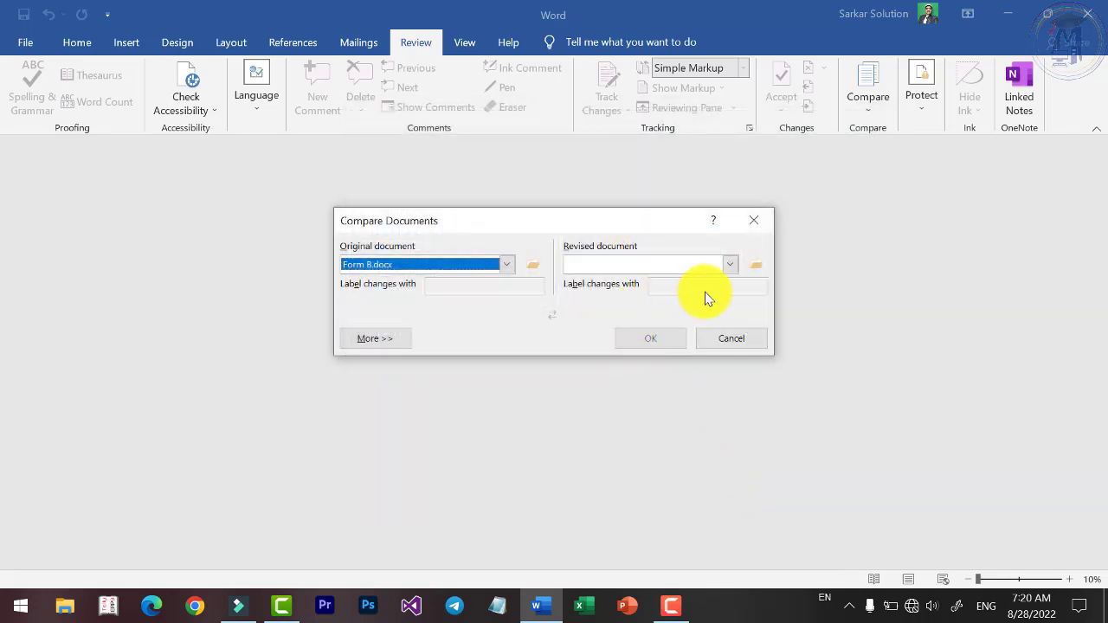
Choose Form B1 as the revised document and run the comparison.
click(727, 265)
click(632, 279)
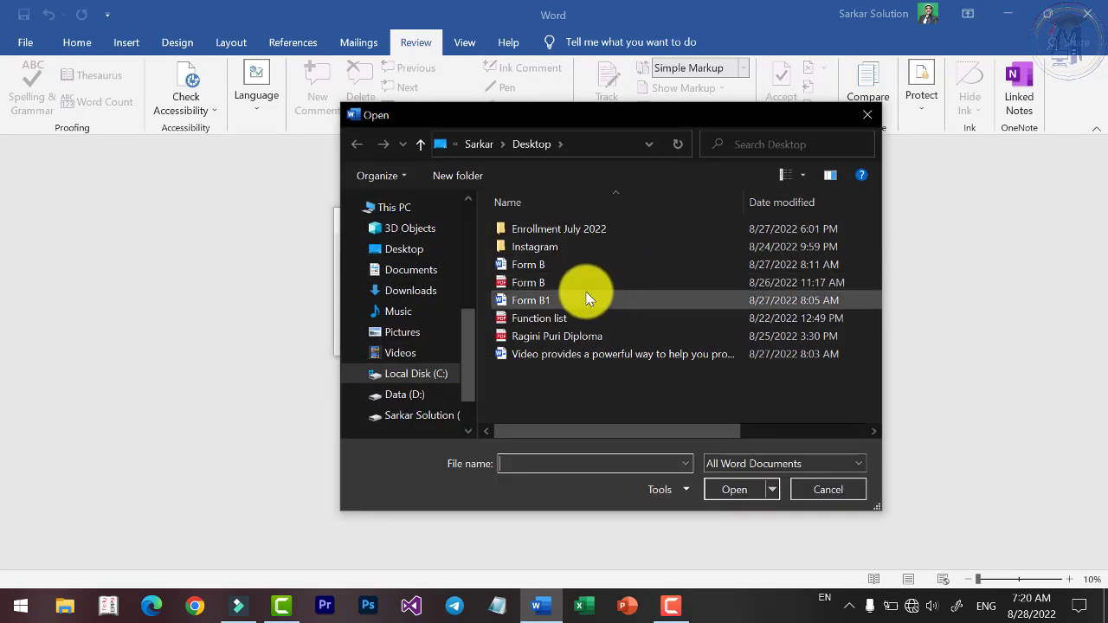
click(586, 300)
click(731, 490)
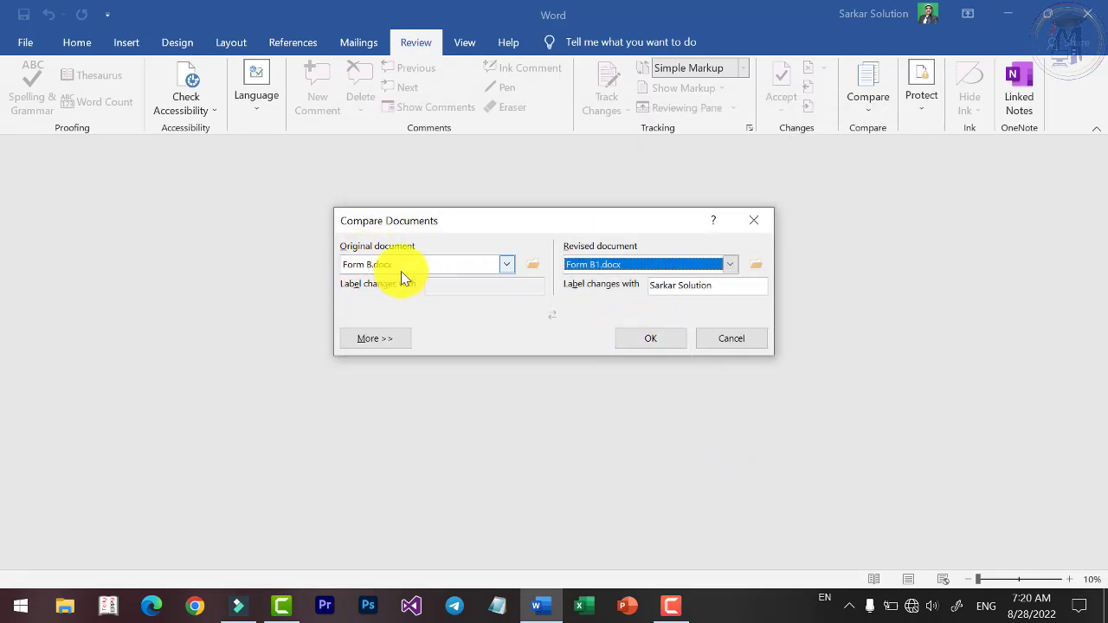
click(663, 339)
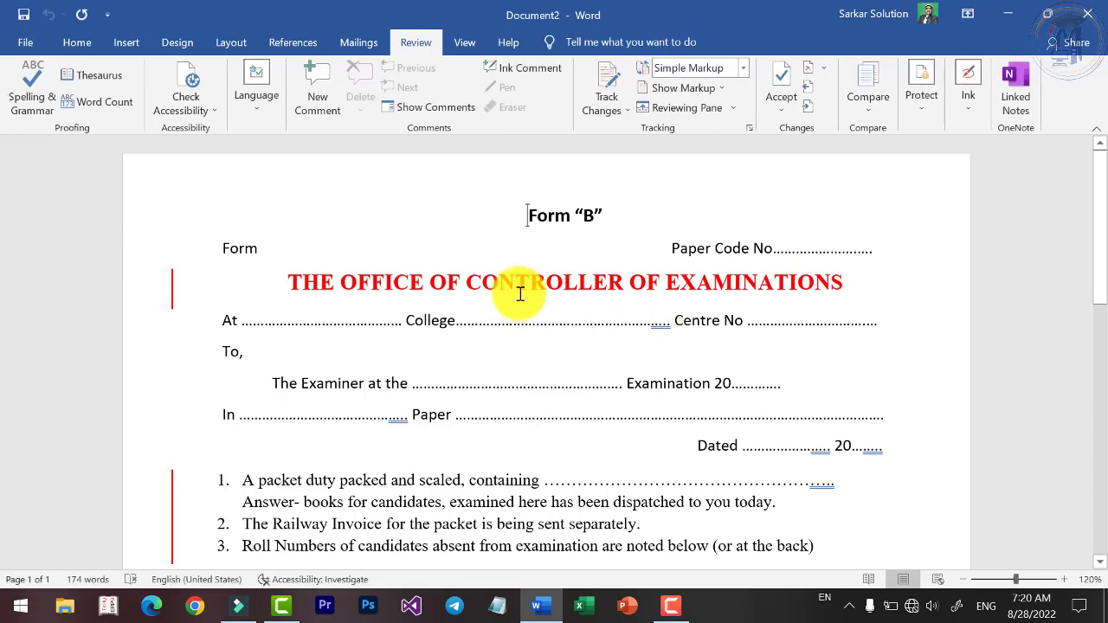
Show All Markup in Document2 and scroll through the 16 pt red and Times New Roman balloons.
scroll(522, 294, down, 8)
scroll(598, 286, up, 3)
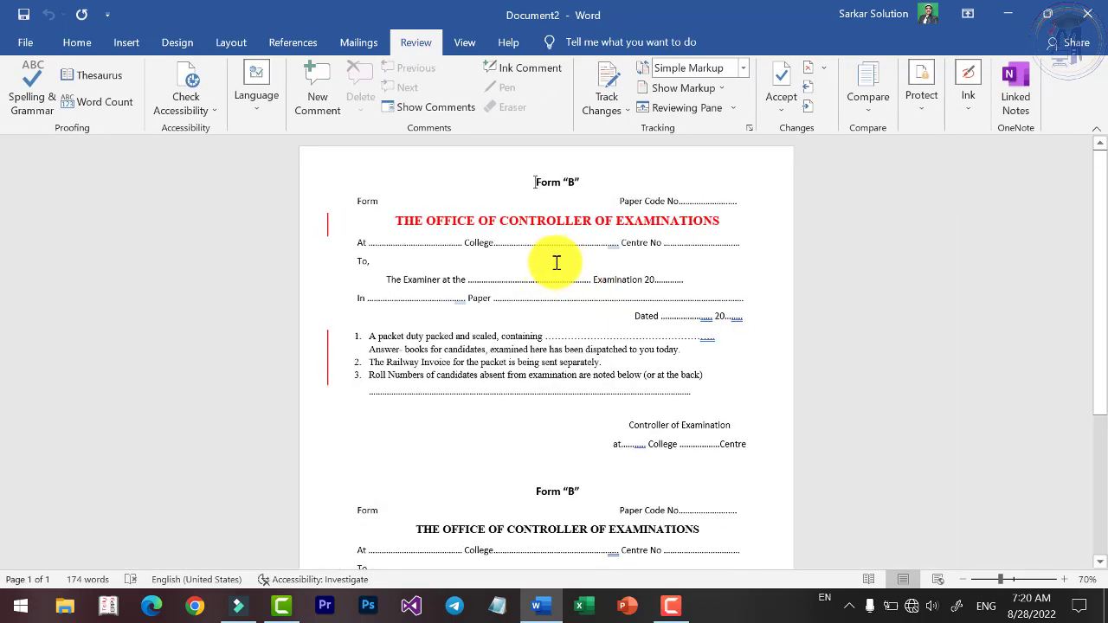
scroll(519, 257, up, 3)
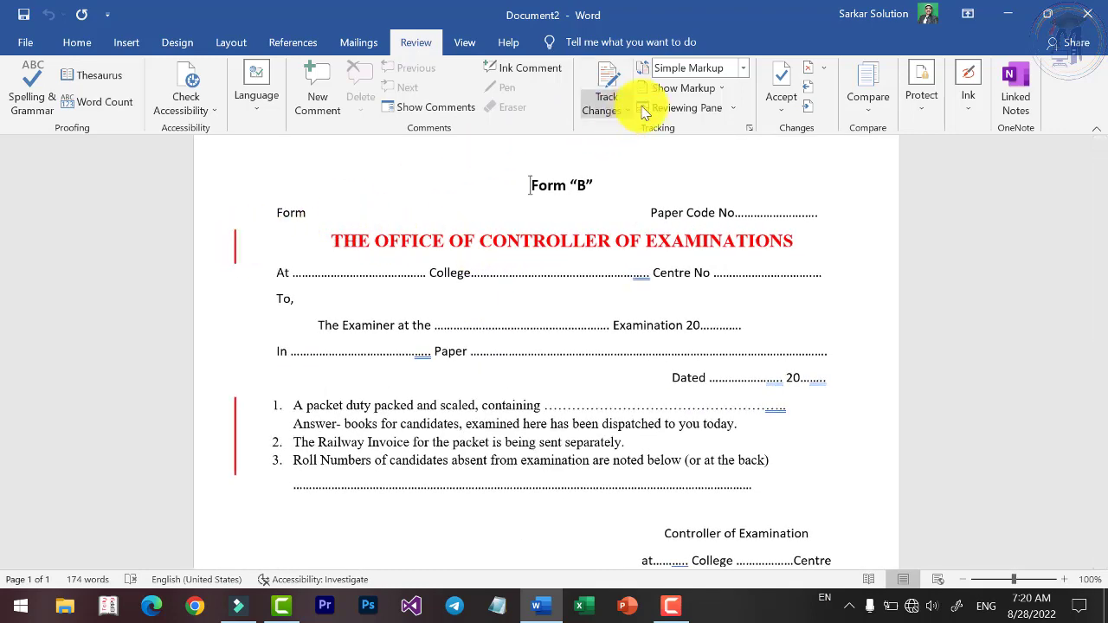
click(742, 68)
click(736, 85)
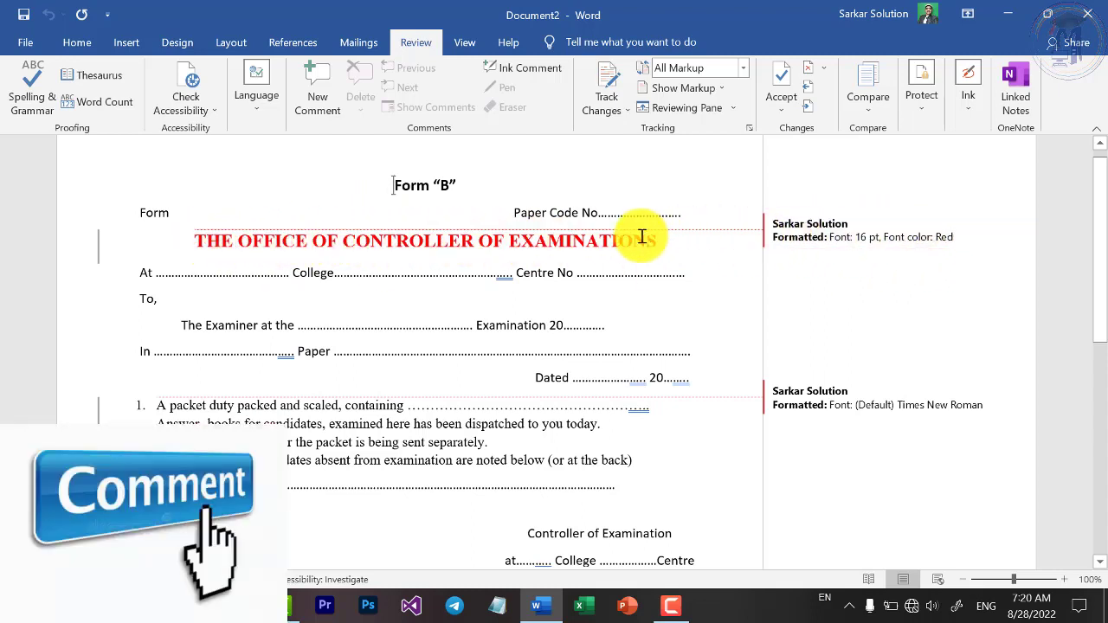
scroll(690, 372, down, 2)
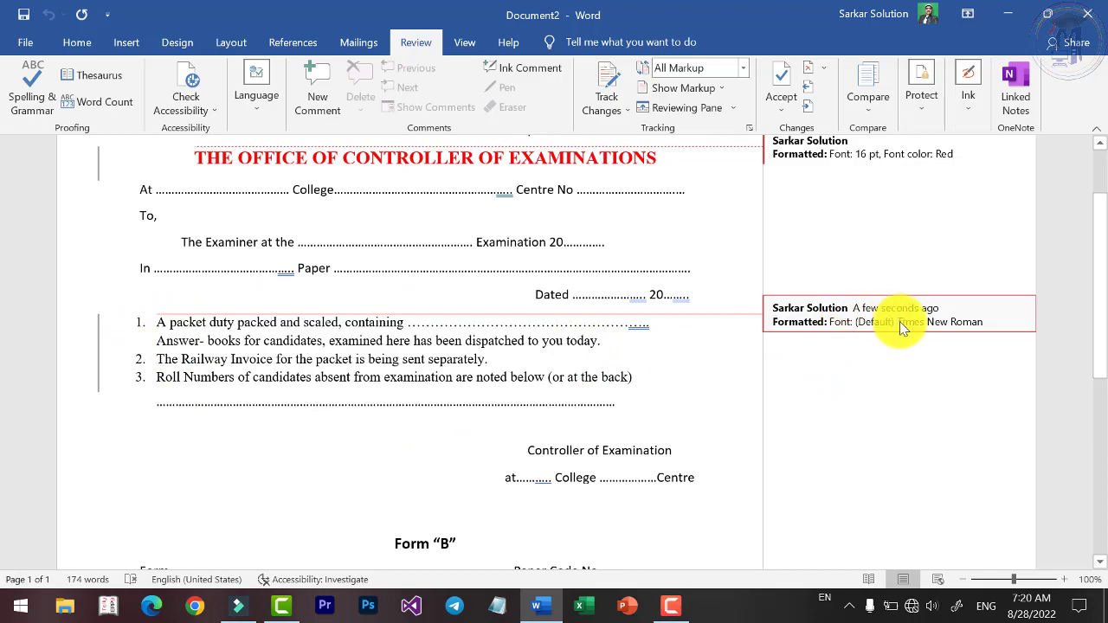
scroll(520, 358, down, 9)
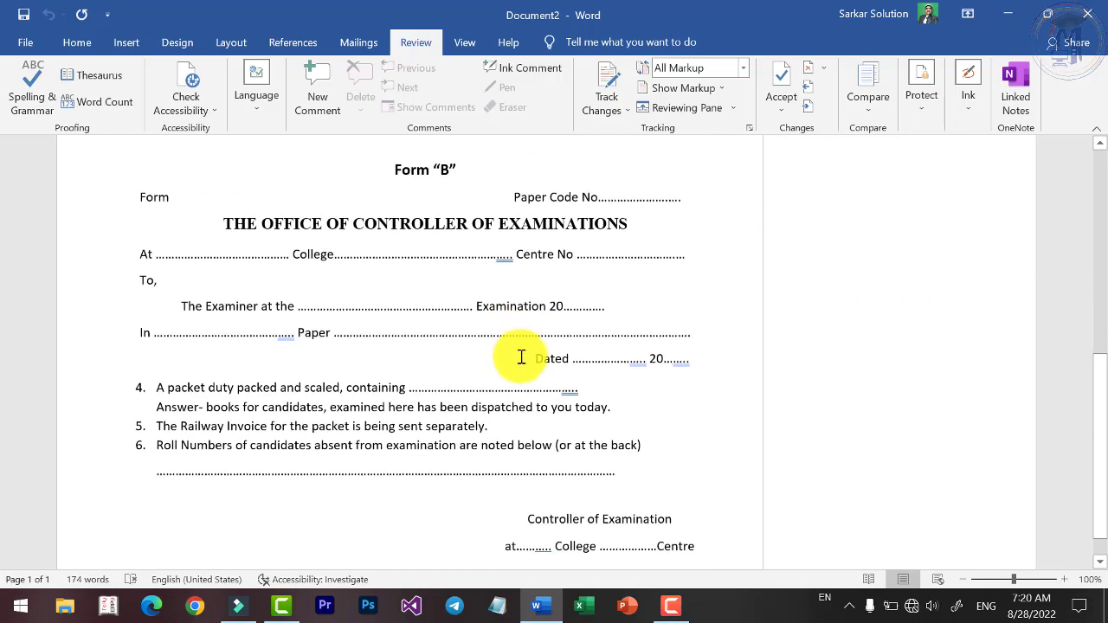
scroll(523, 357, up, 14)
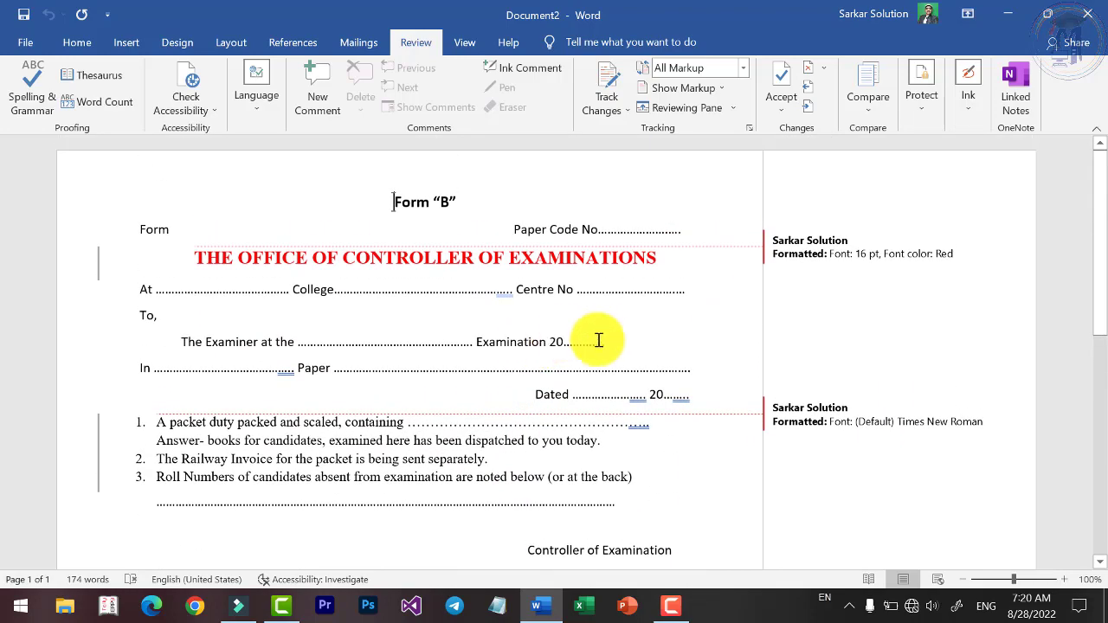
scroll(597, 339, down, 10)
scroll(604, 340, up, 8)
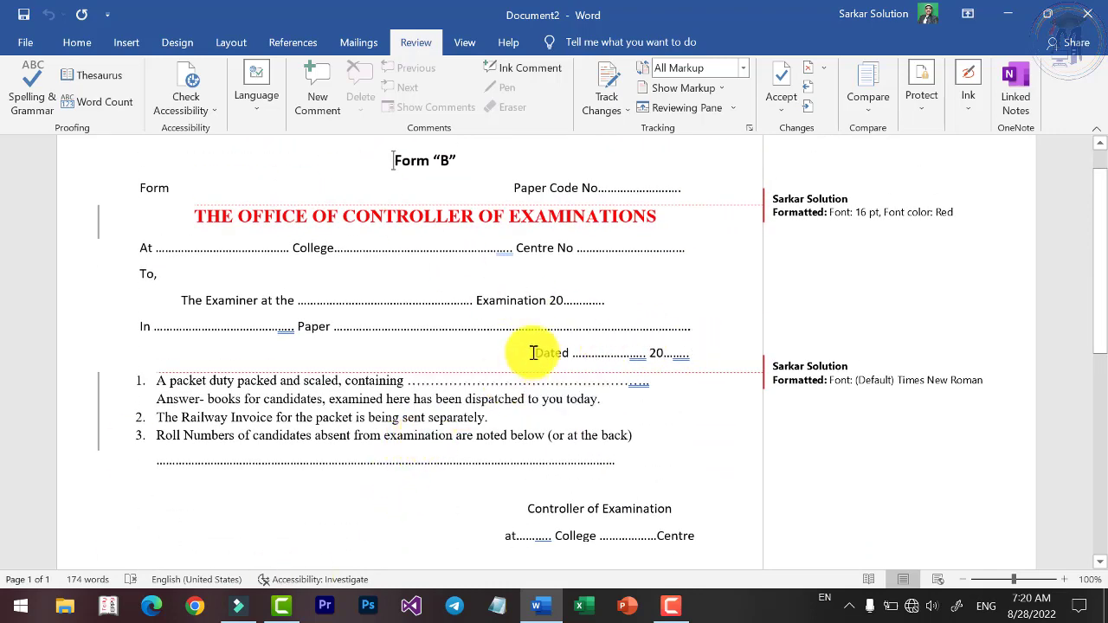
Show the Revisions pane vertically, return to Simple Markup, close the pane, and show Compare choices.
click(658, 108)
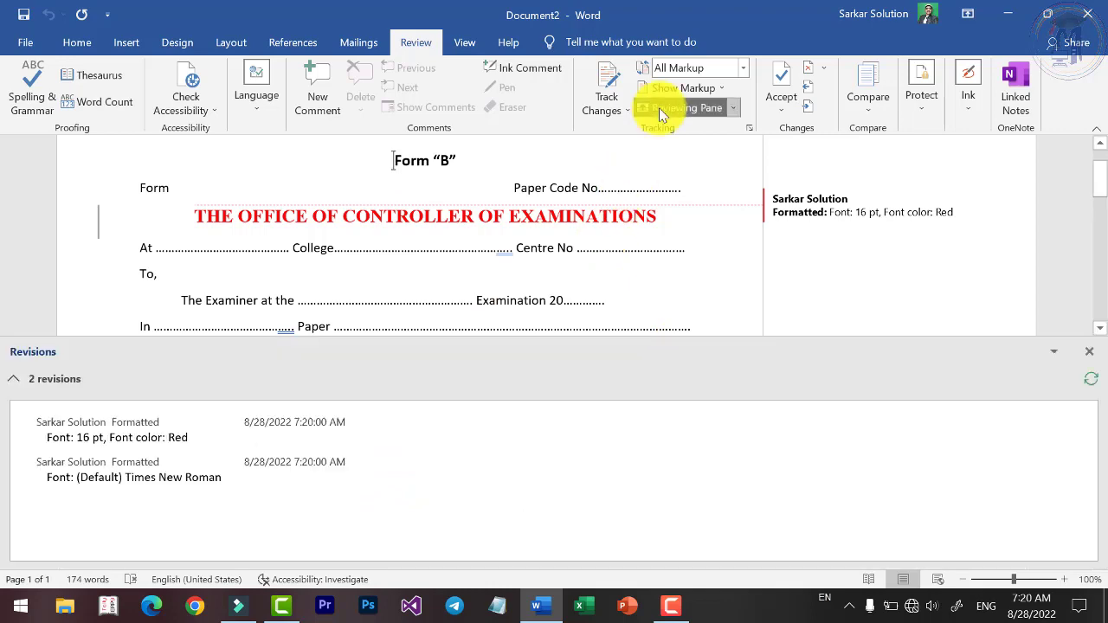
click(734, 108)
click(718, 131)
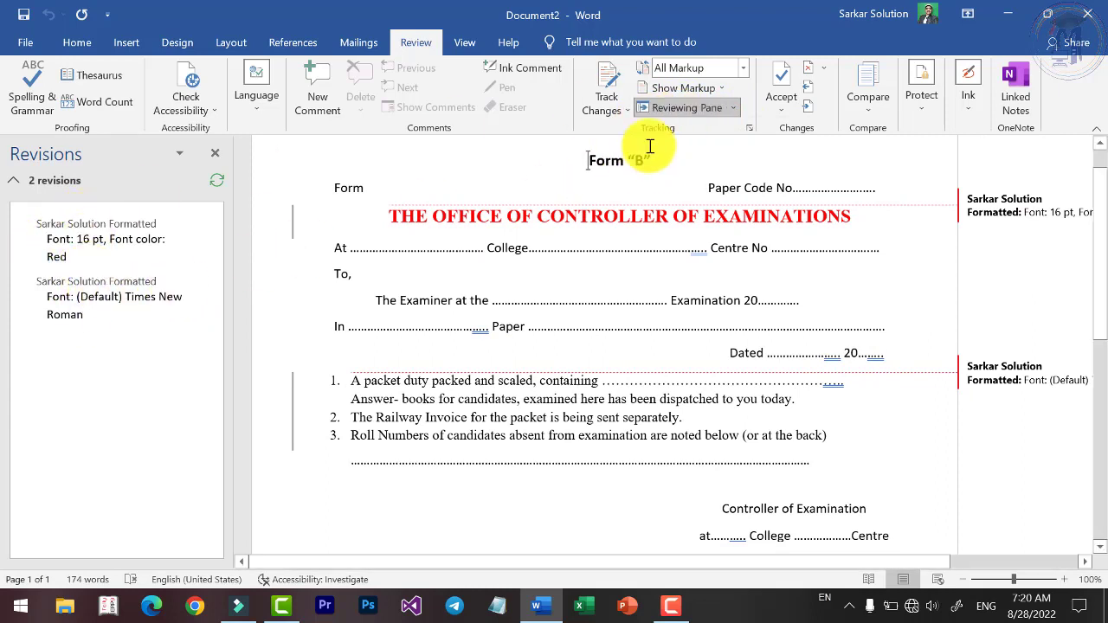
click(736, 73)
click(688, 90)
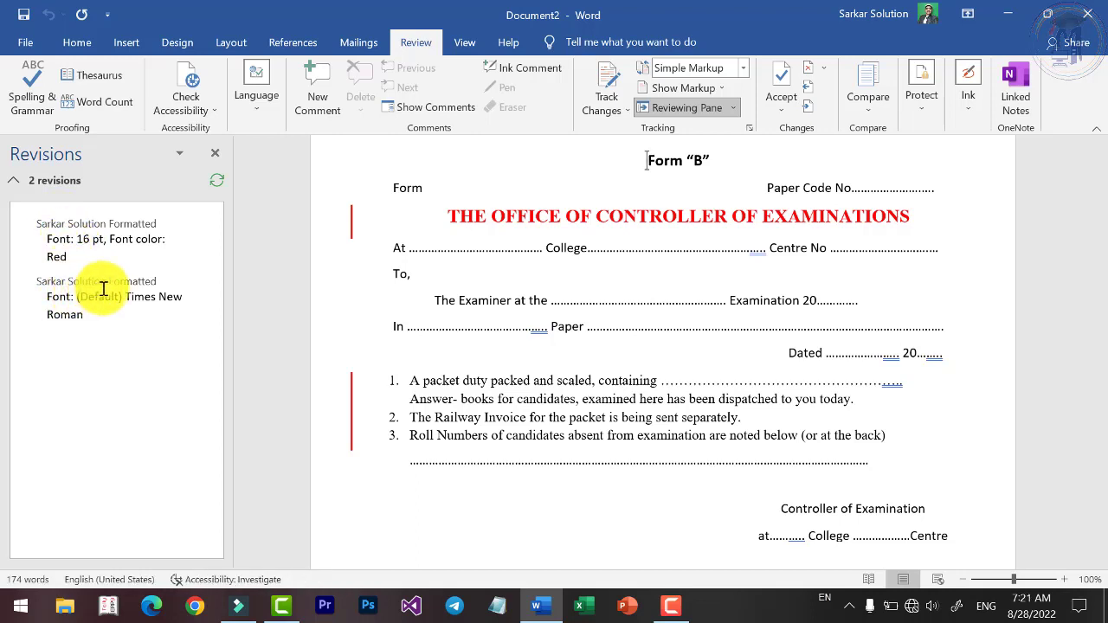
click(216, 153)
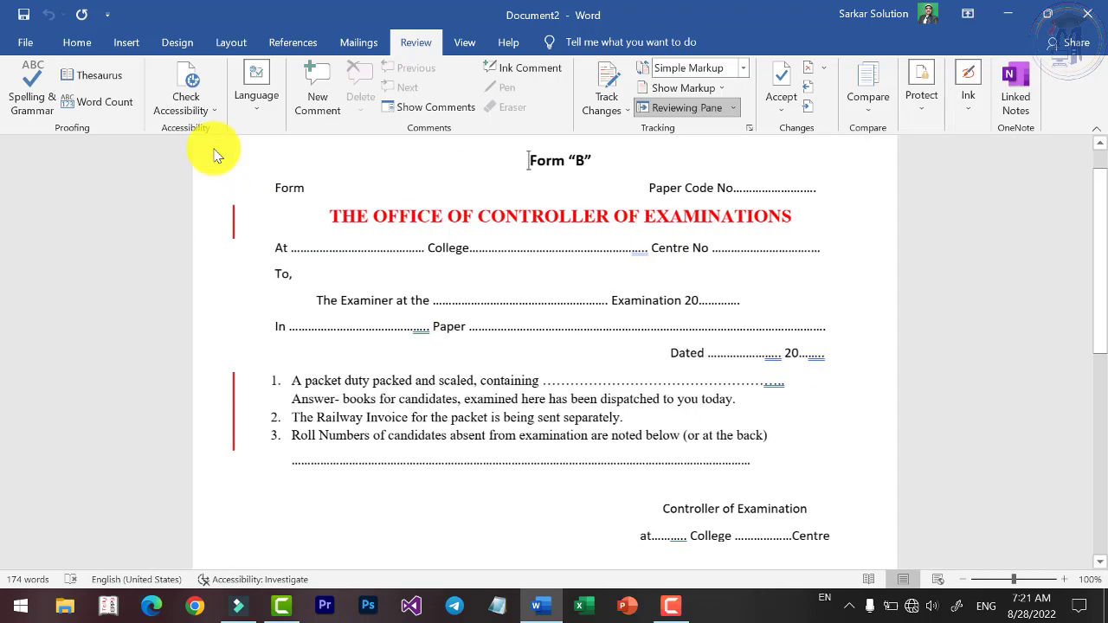
click(866, 110)
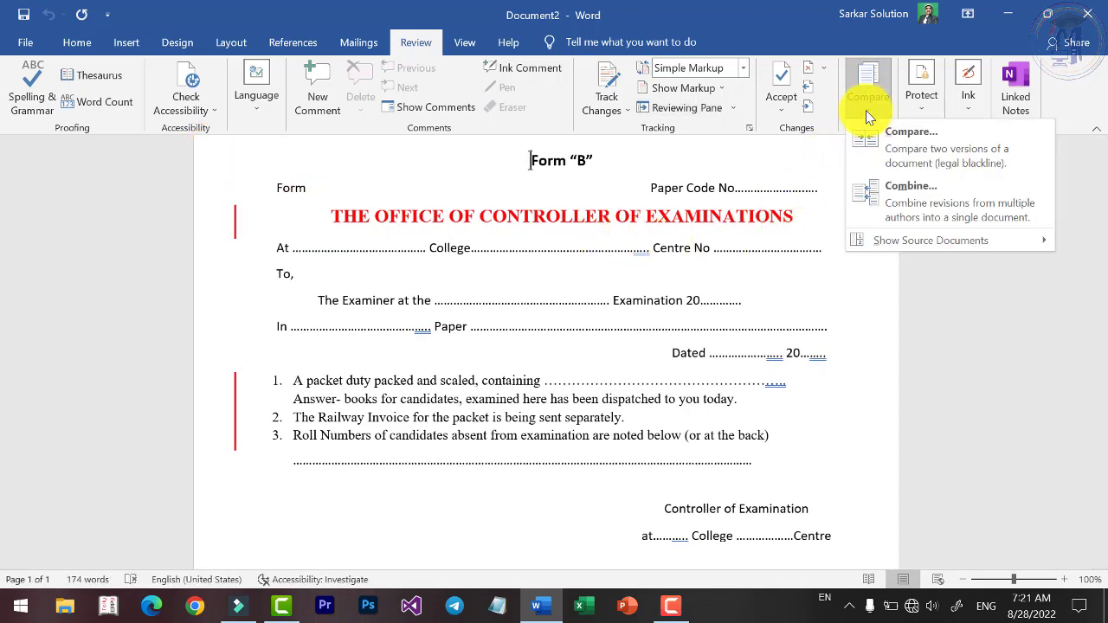
Compare the 'Video provides a powerful way…' document as original against Form B as revised.
click(873, 136)
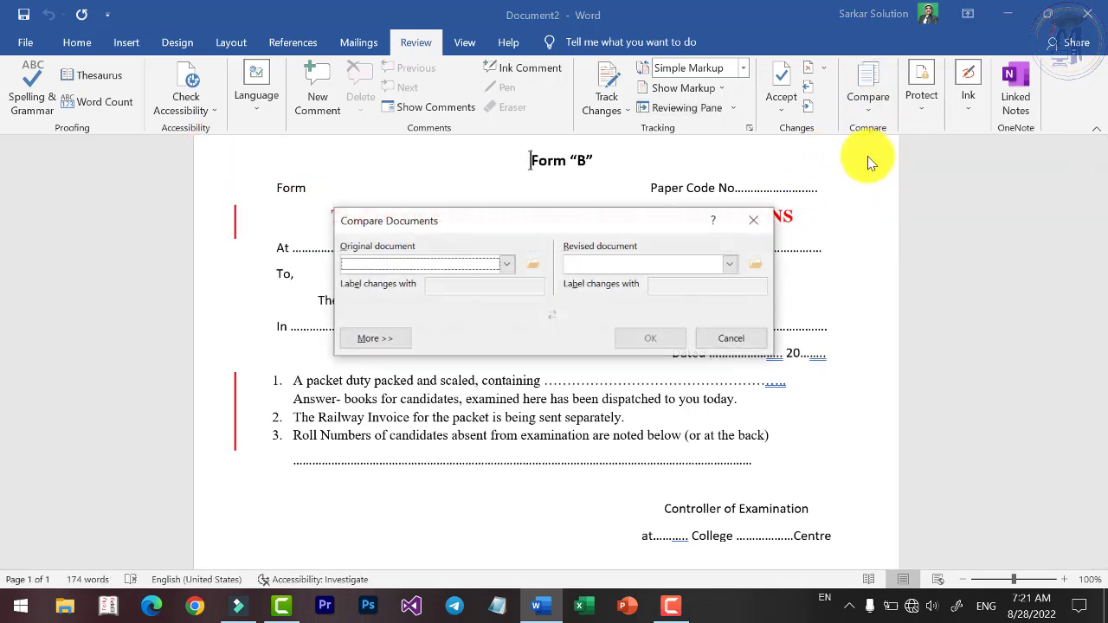
click(508, 266)
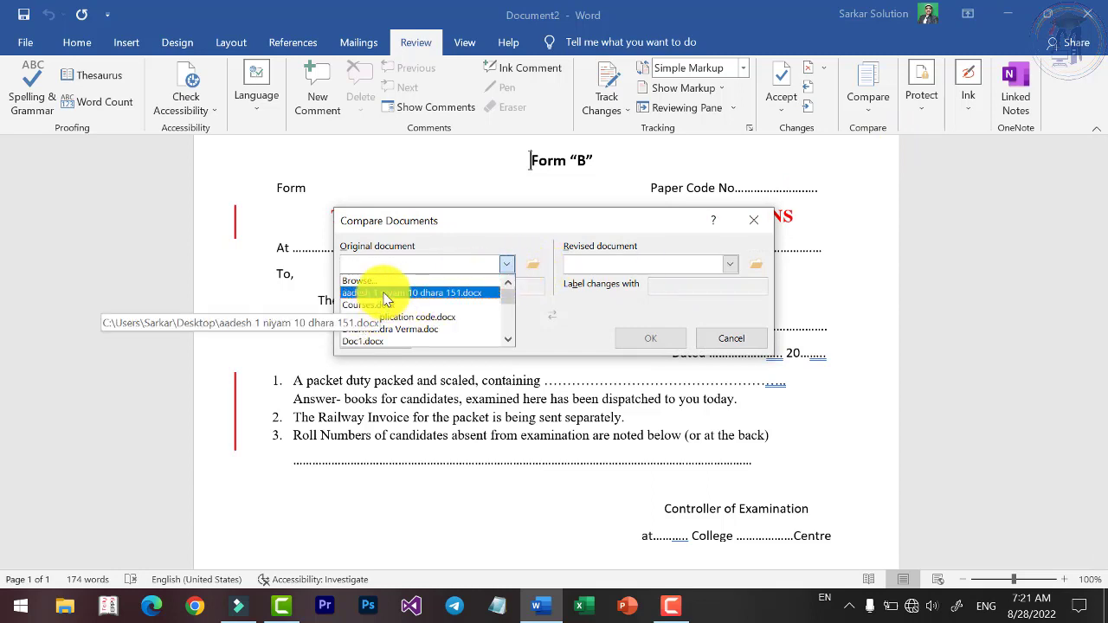
click(419, 280)
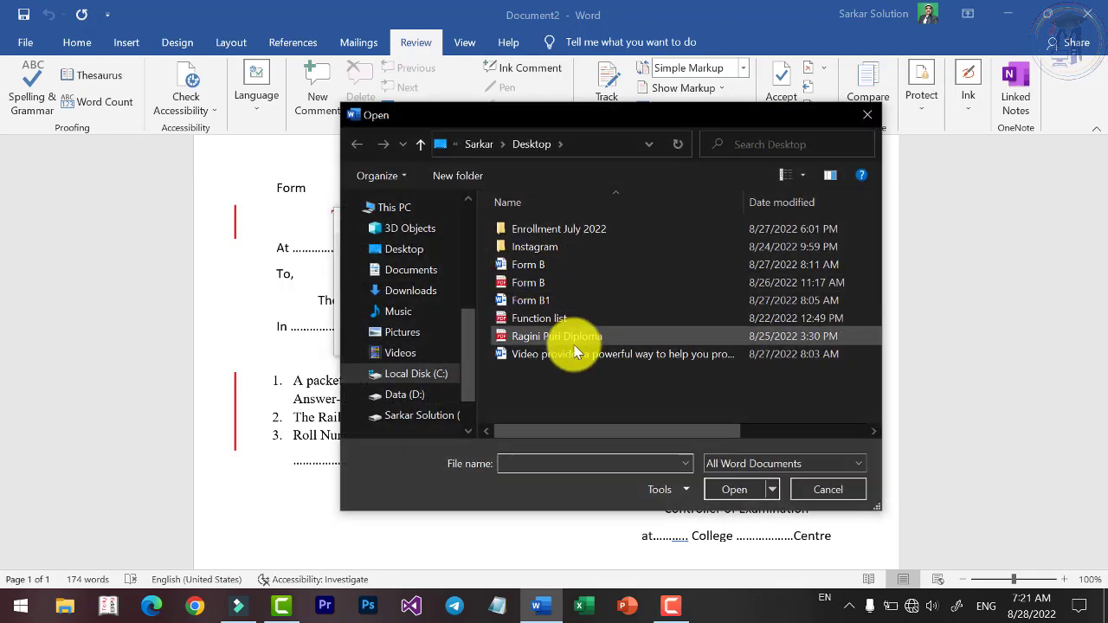
click(565, 357)
click(732, 491)
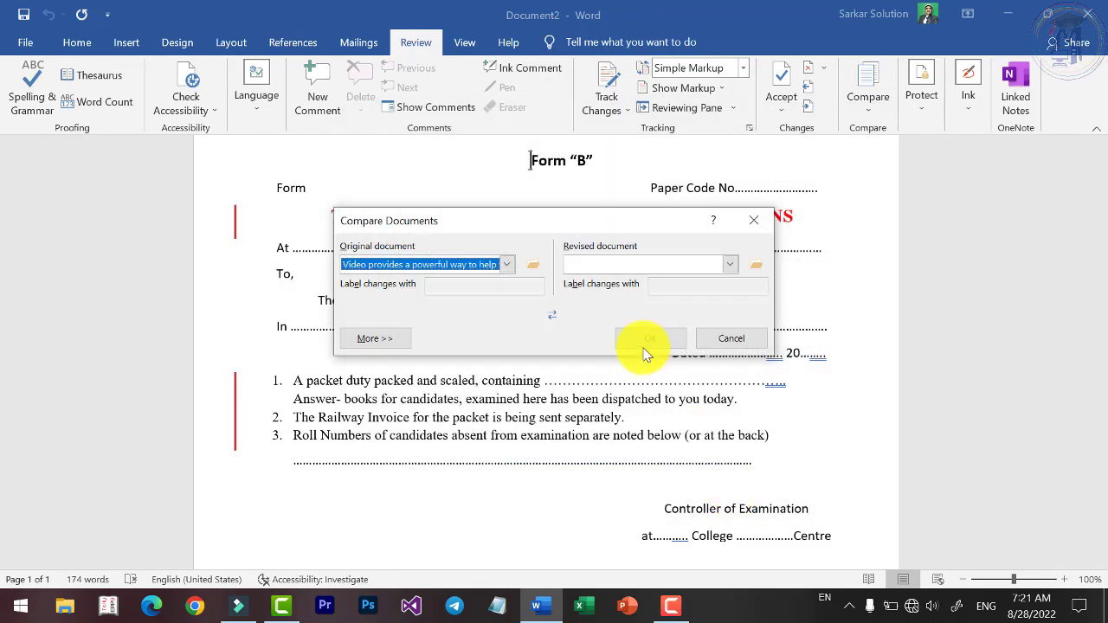
click(731, 264)
click(640, 282)
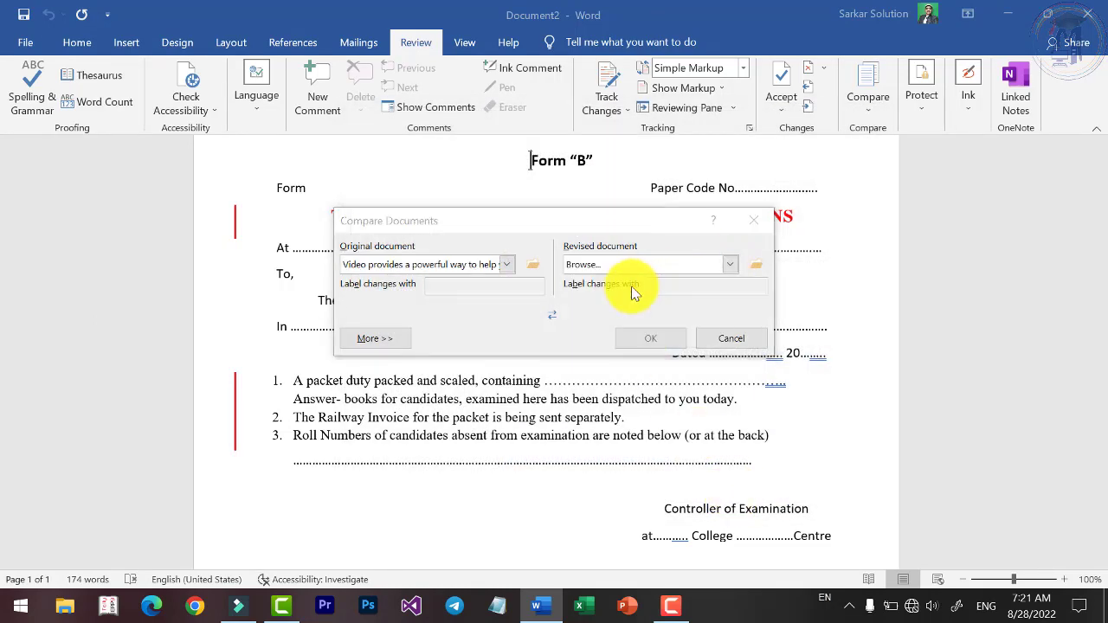
double_click(529, 270)
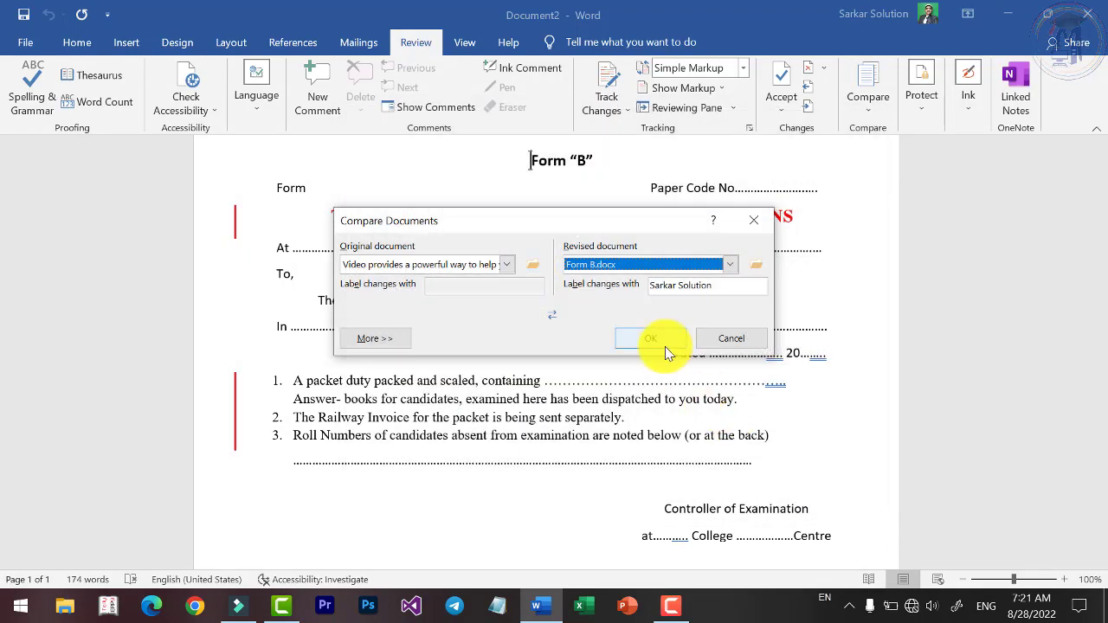
click(665, 346)
scroll(570, 418, down, 5)
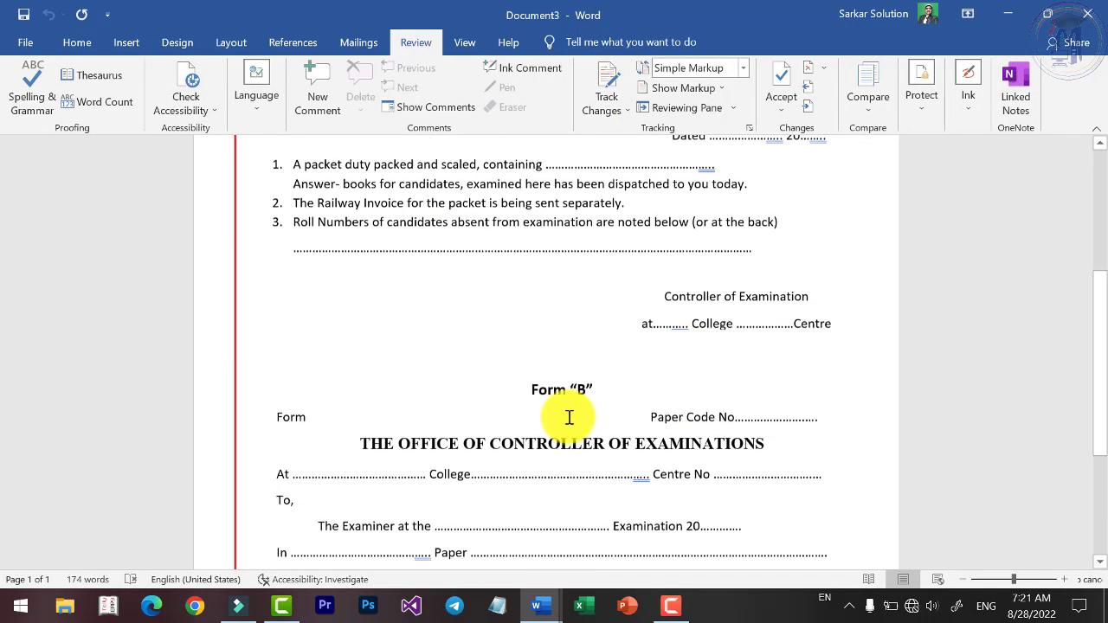
Tile both open documents side by side on screen.
scroll(519, 390, down, 4)
ctrl+scroll(498, 374, down, 7)
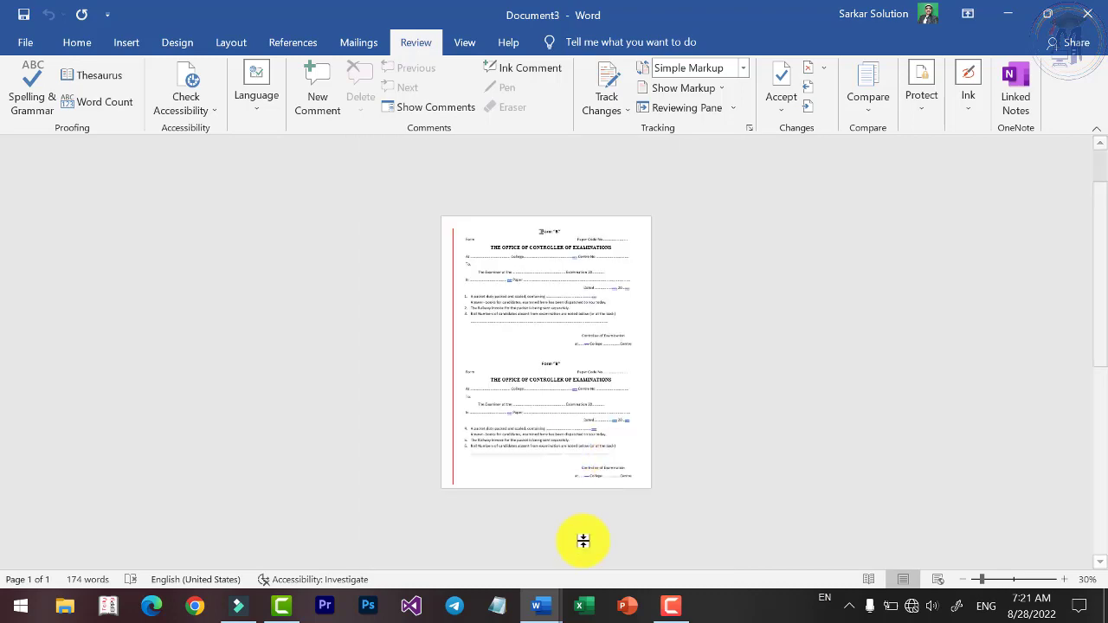
ctrl+scroll(555, 173, up, 6)
click(465, 41)
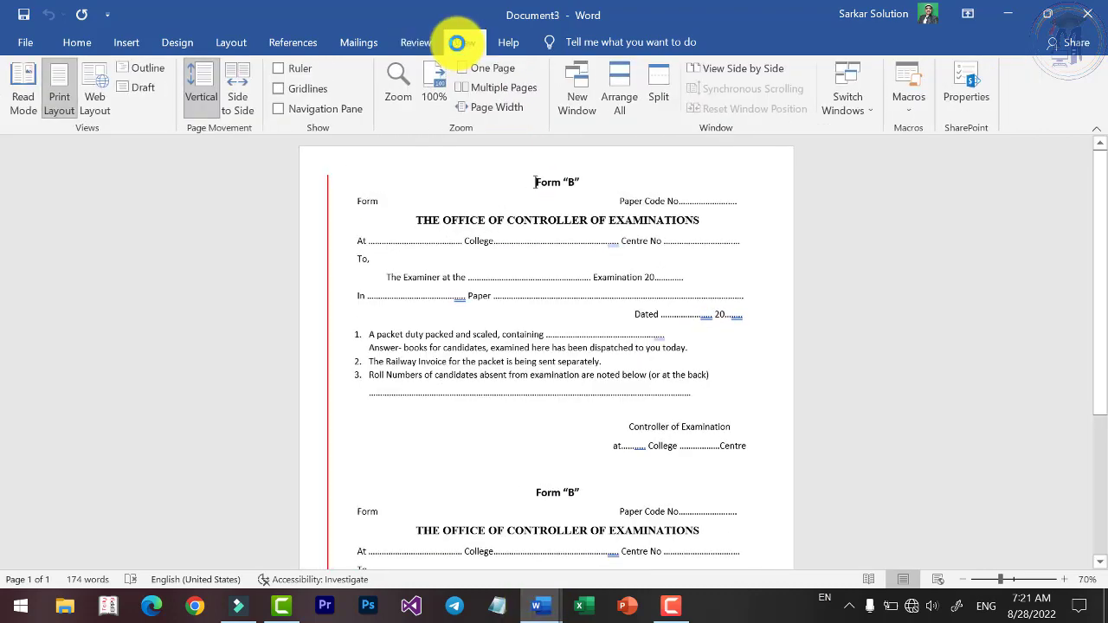
click(621, 97)
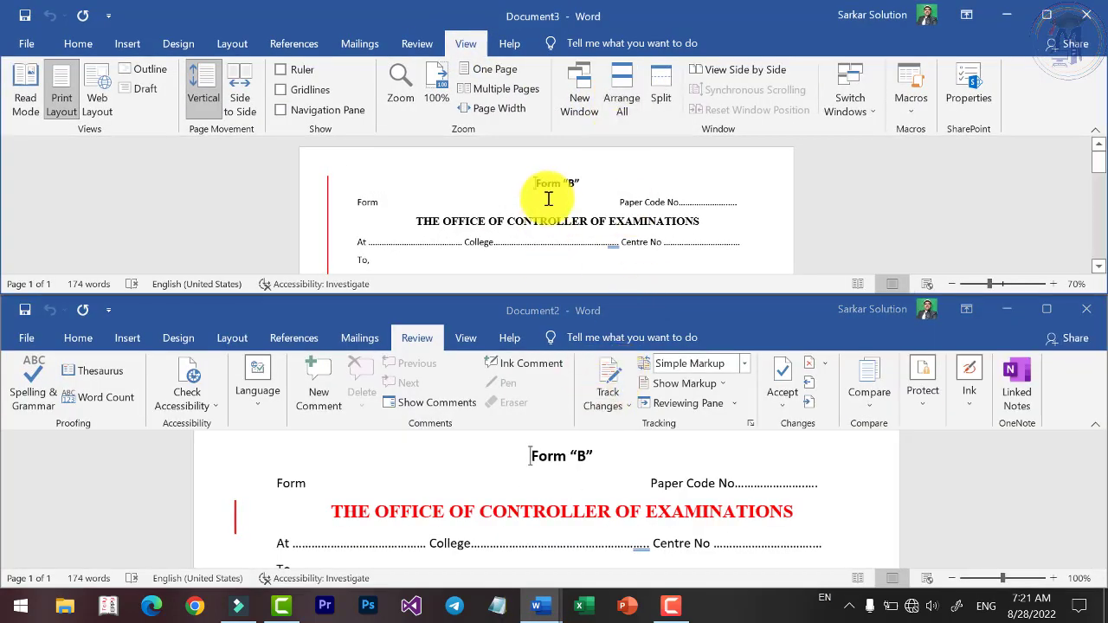
scroll(554, 199, down, 8)
scroll(556, 198, up, 8)
scroll(539, 442, down, 8)
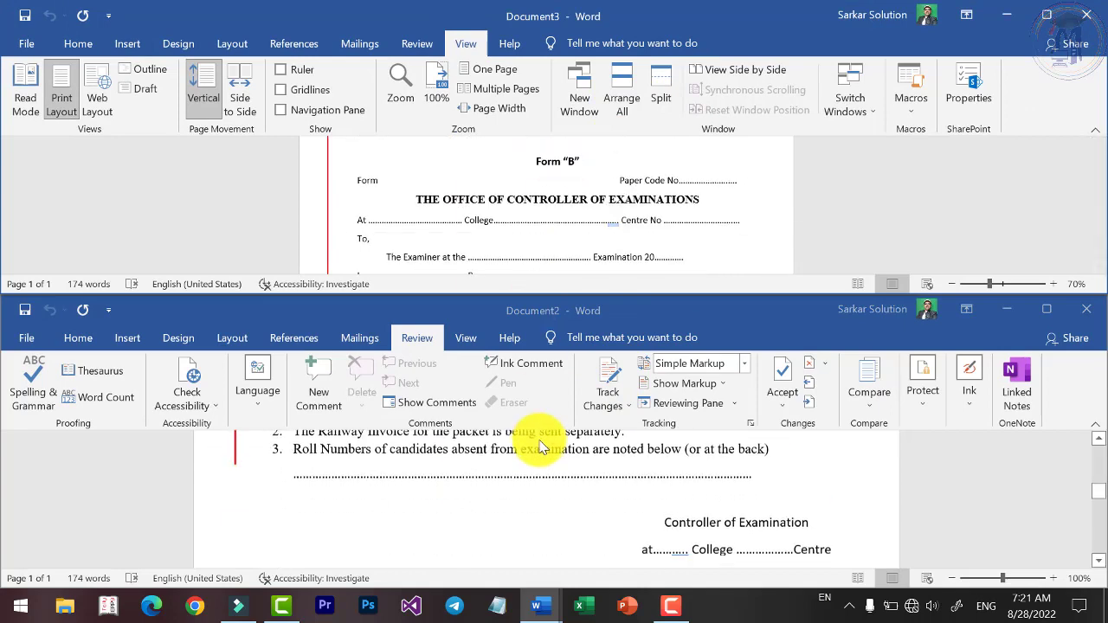
scroll(544, 438, up, 6)
scroll(548, 441, down, 2)
scroll(549, 438, up, 3)
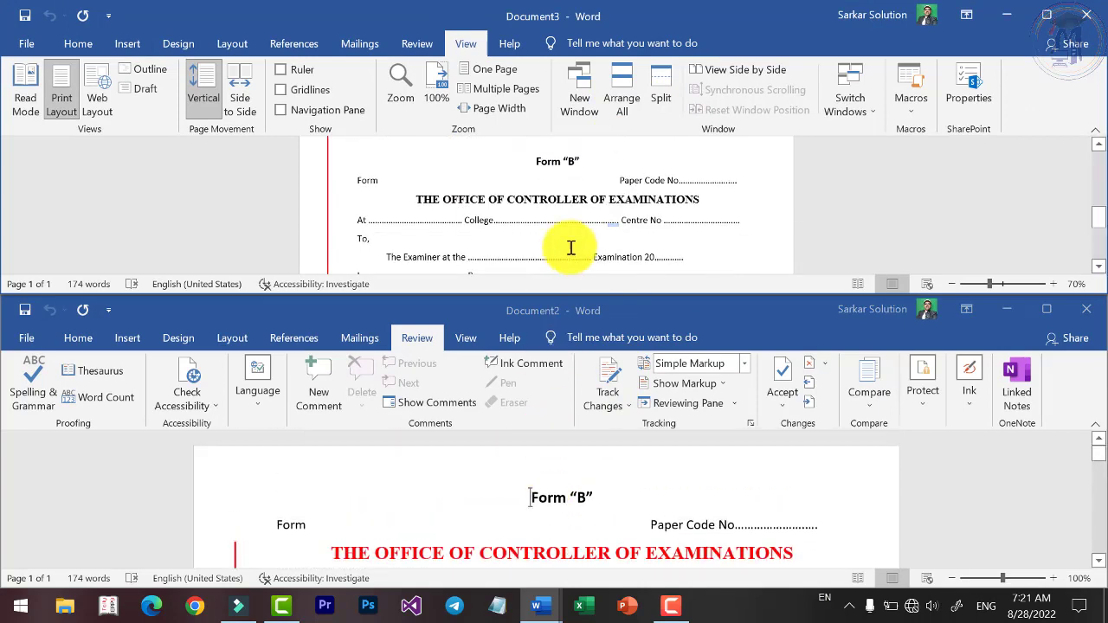
Close Document2 without saving and maximize the remaining comparison window.
click(1085, 313)
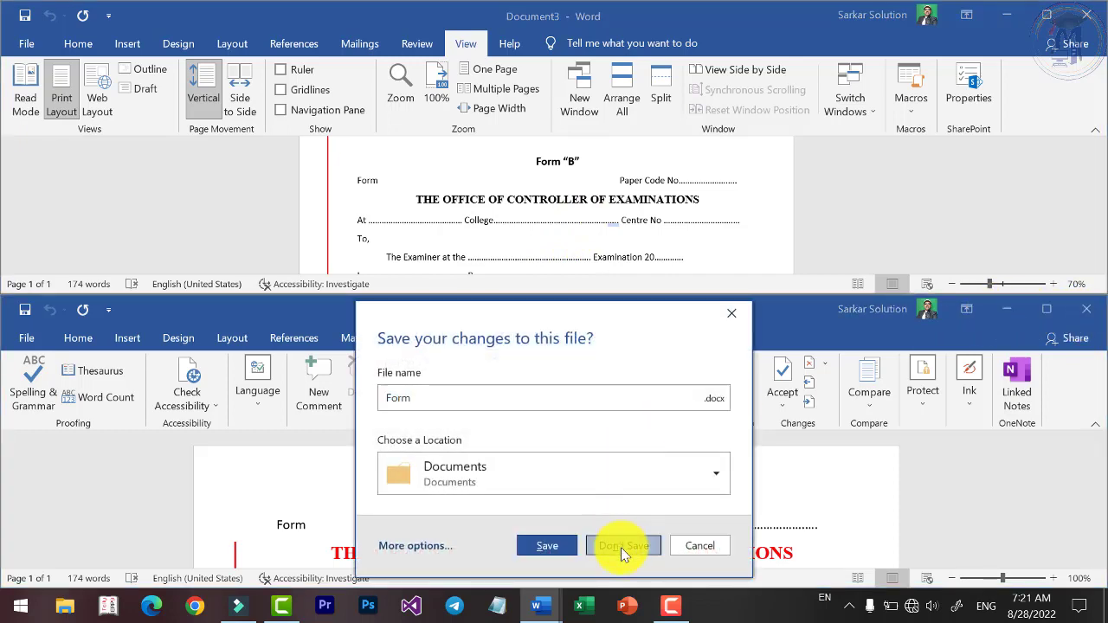
click(620, 548)
click(1044, 15)
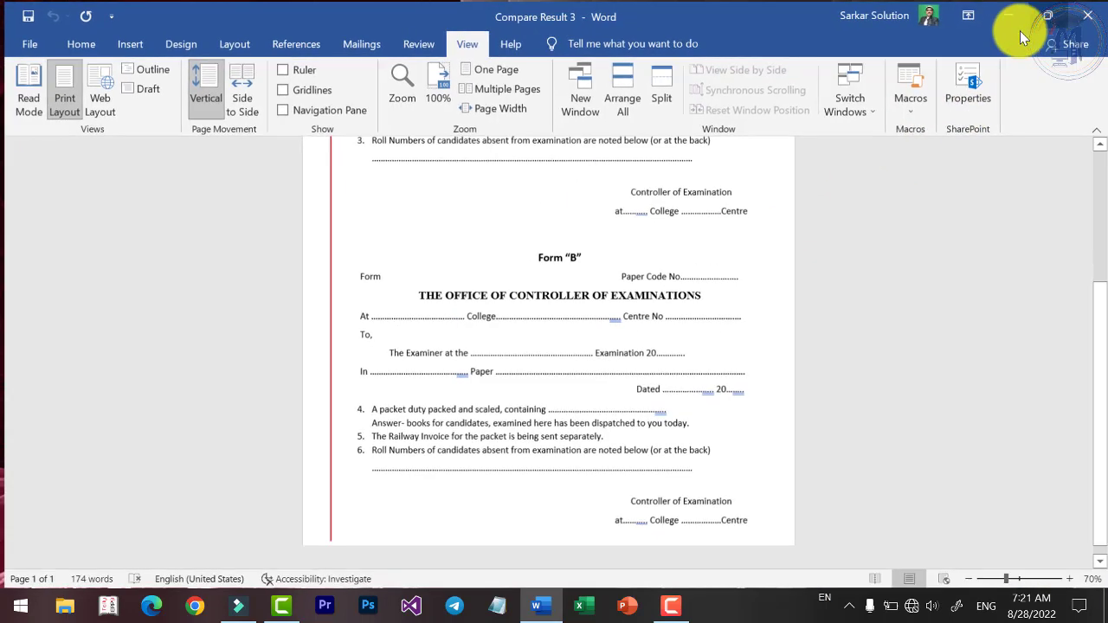
scroll(426, 135, up, 3)
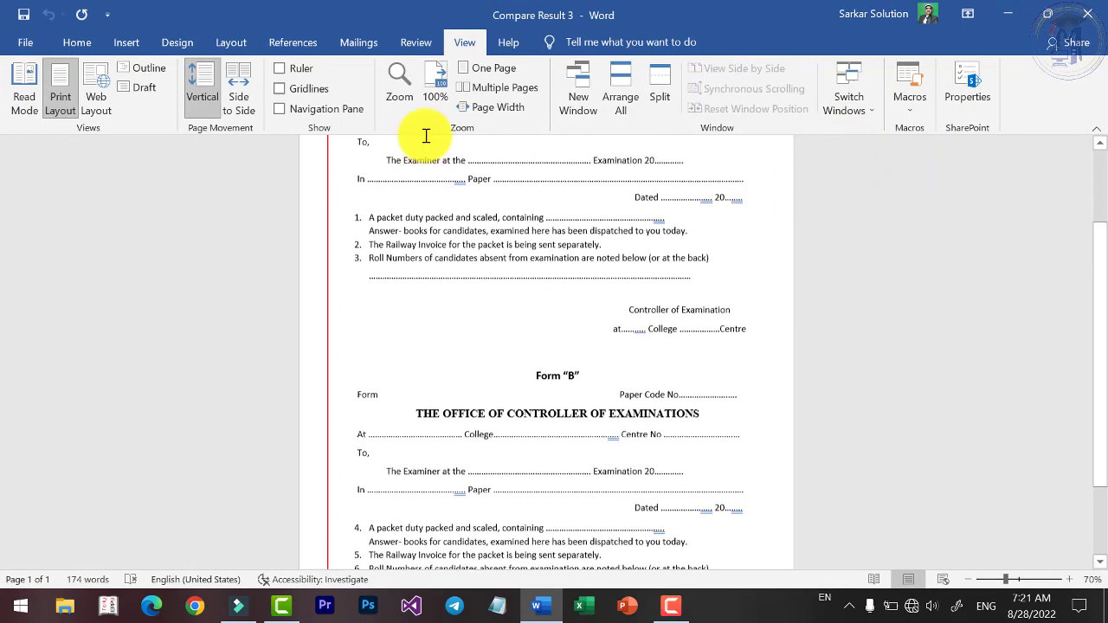
Close Compare Result 3 with Alt+F4, answering the save prompt.
click(433, 47)
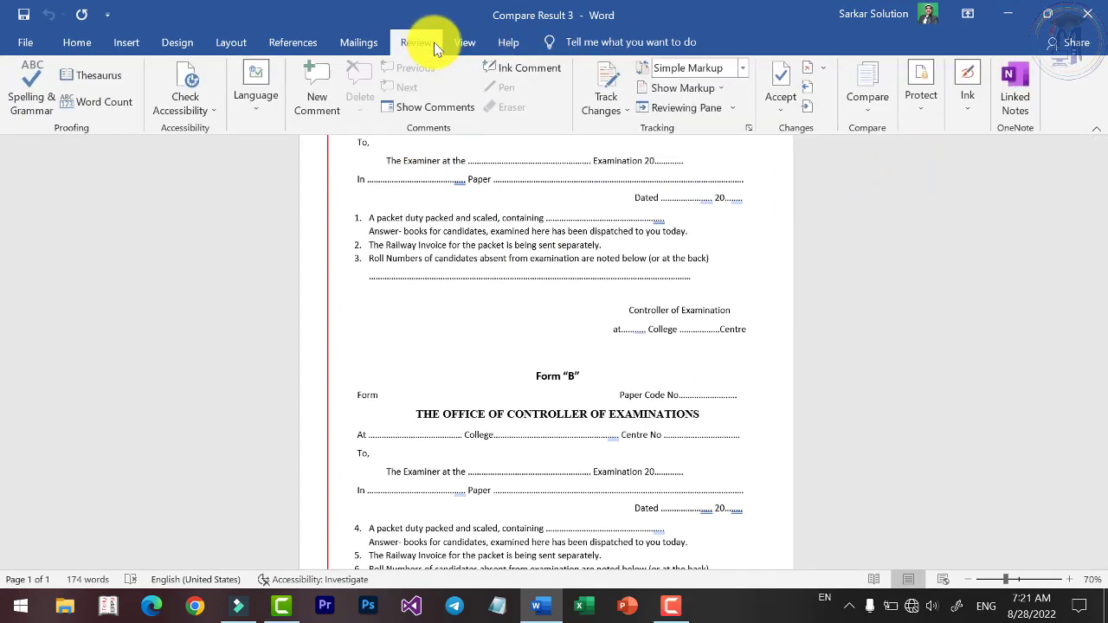
scroll(757, 297, down, 5)
click(864, 111)
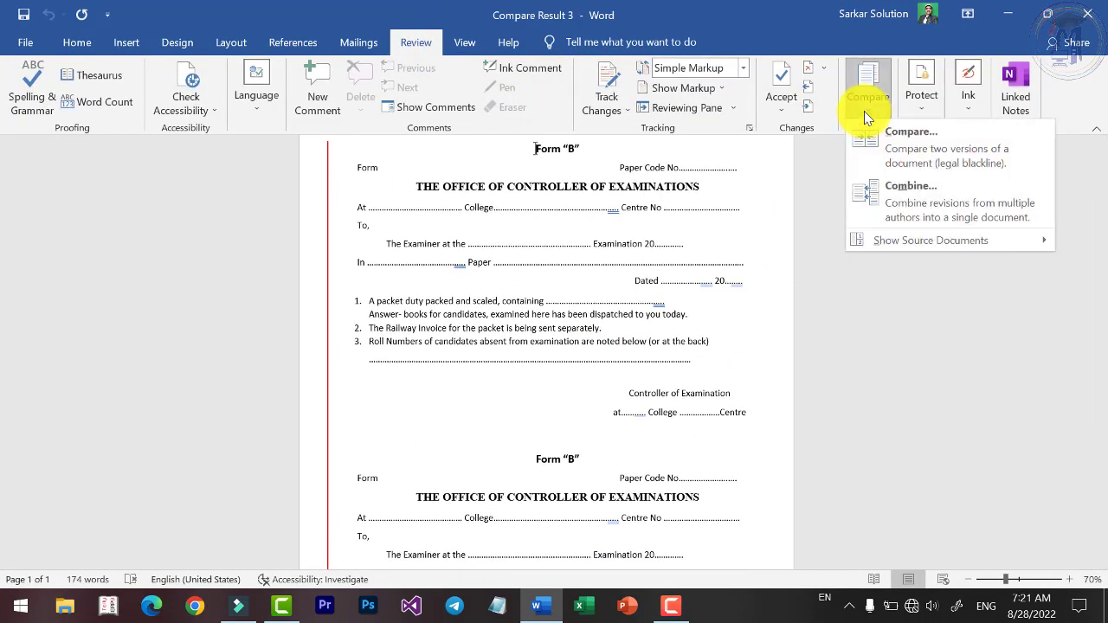
click(777, 222)
scroll(497, 468, down, 4)
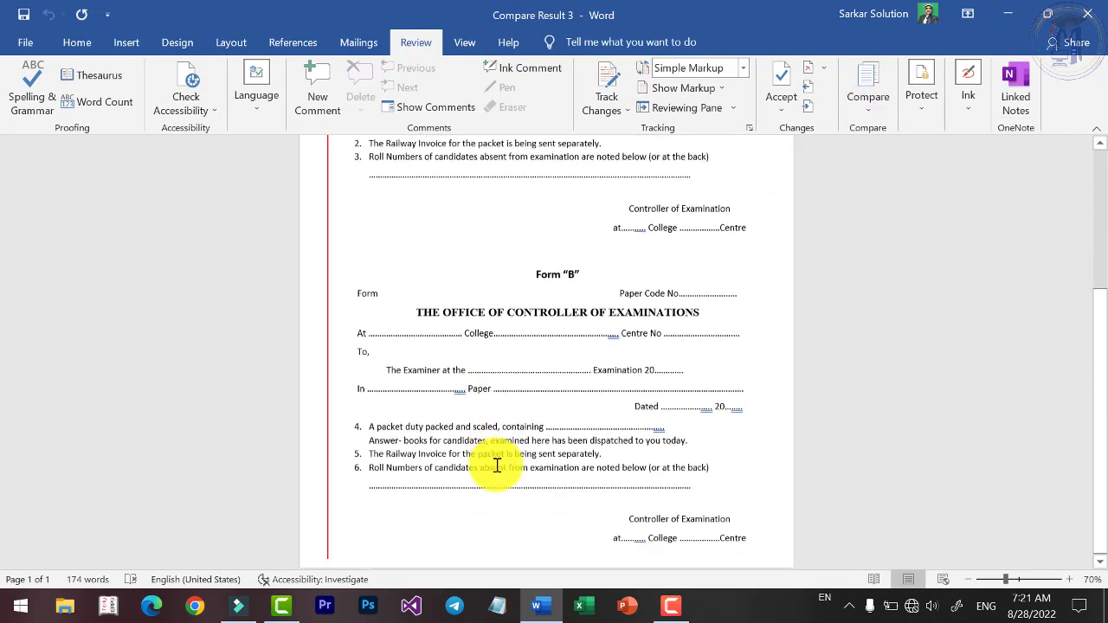
key(alt+F4)
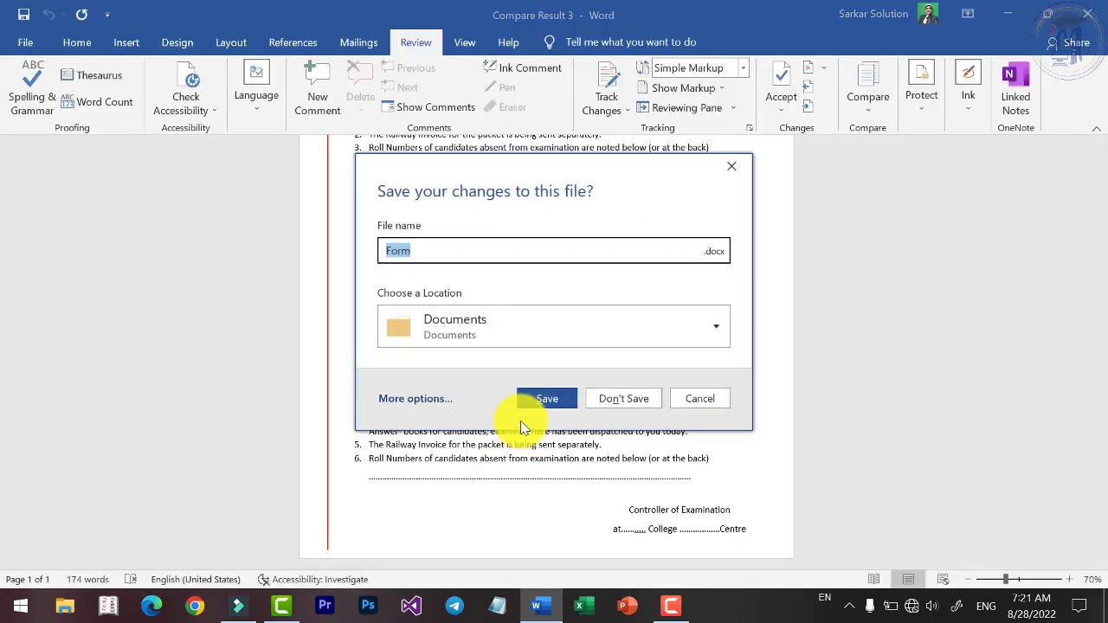
click(629, 401)
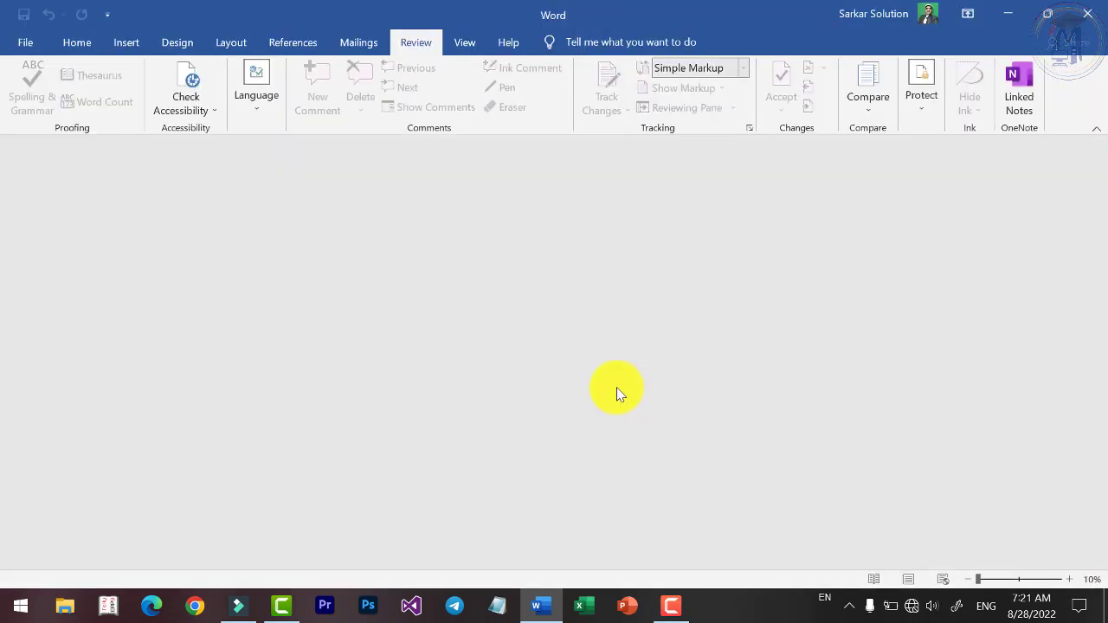
Create a new document filled with =rand() sample paragraphs.
key(ctrl+n)
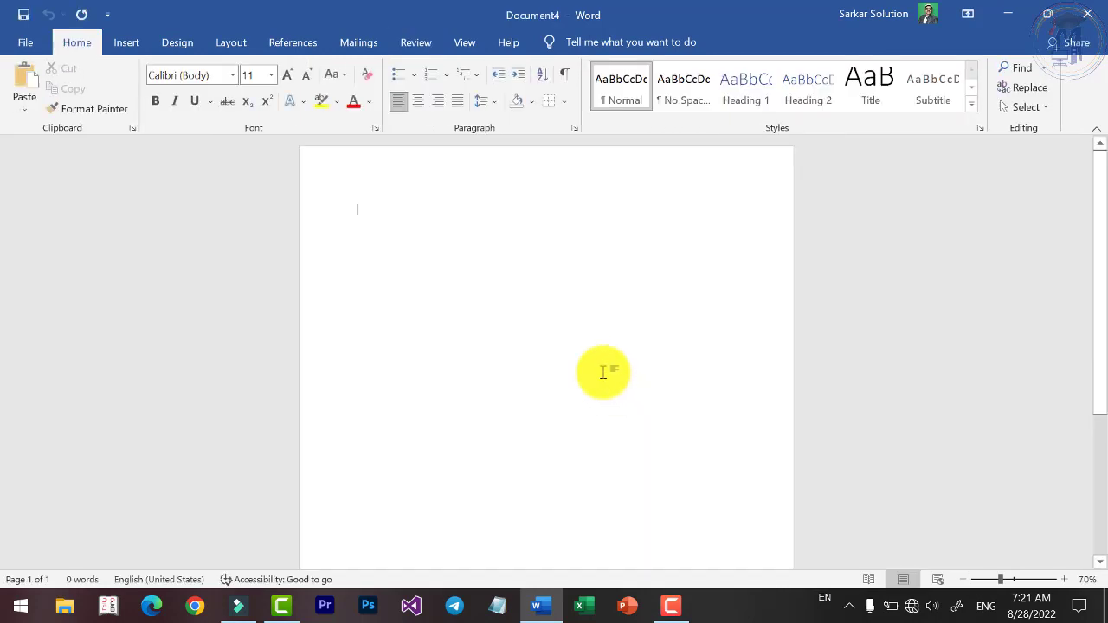
text(=rand()
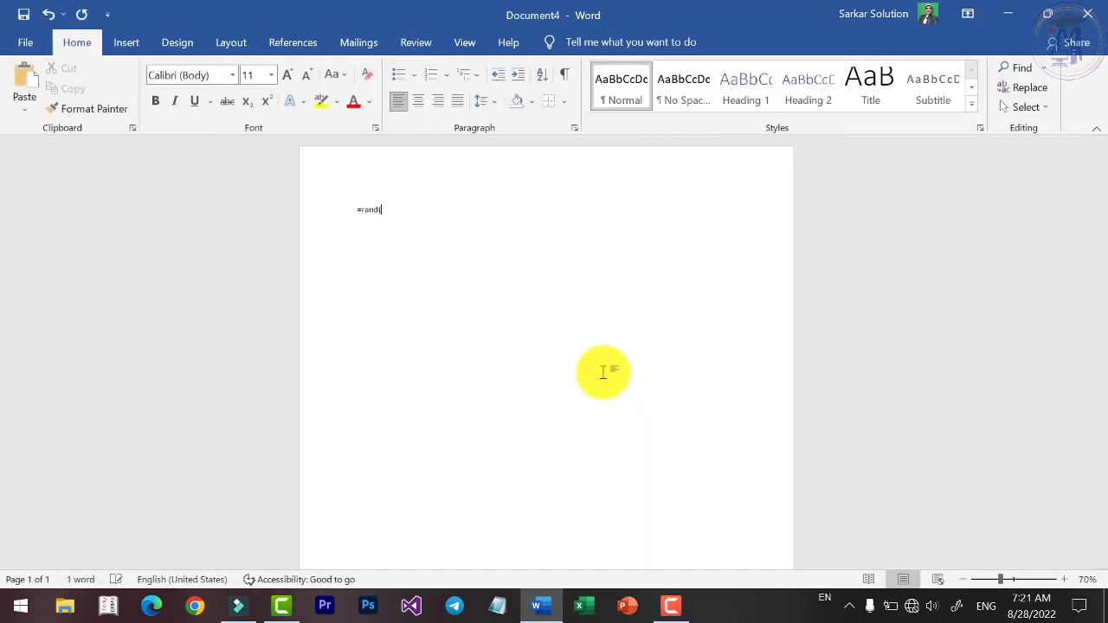
text())
key(Return)
scroll(476, 311, up, 7)
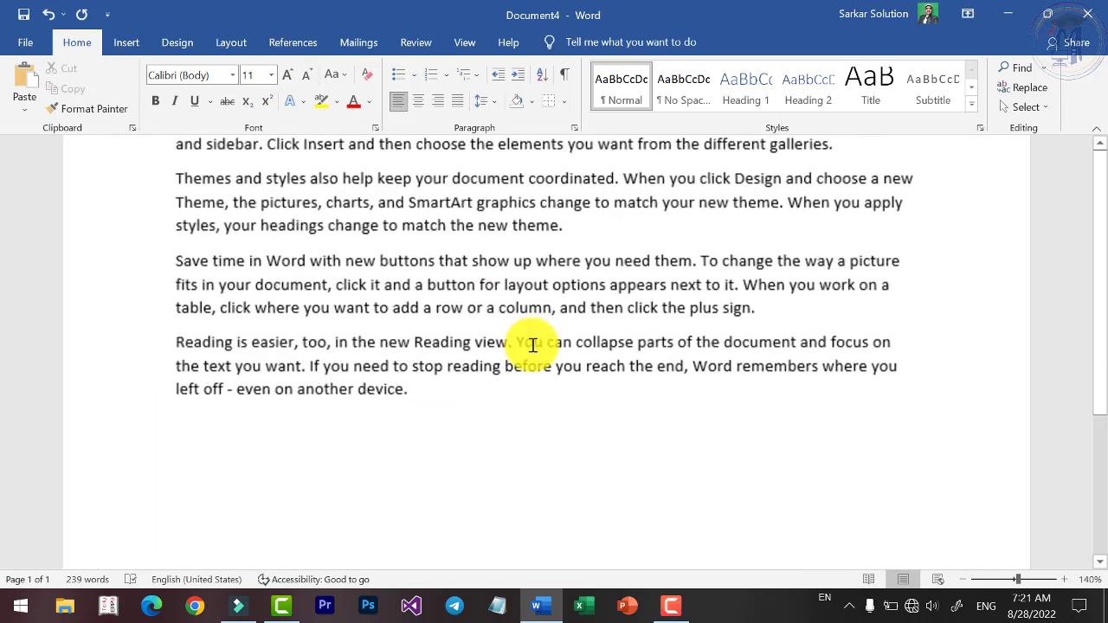
Combine the 'Video provides a powerful way…' document as original with Form B.docx as revised.
click(413, 42)
click(867, 100)
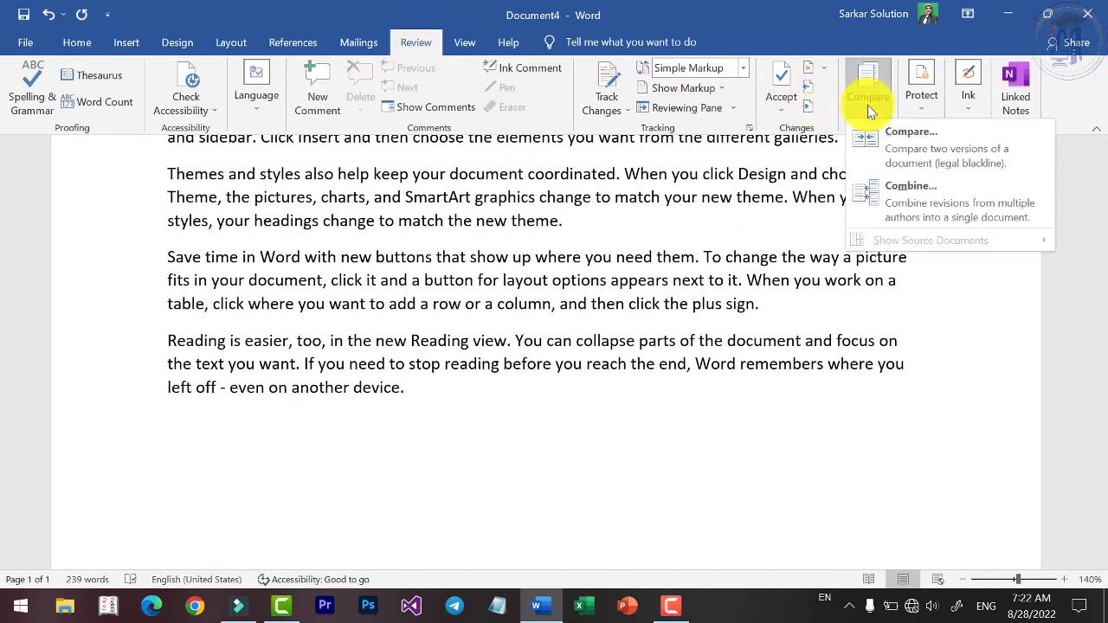
click(898, 201)
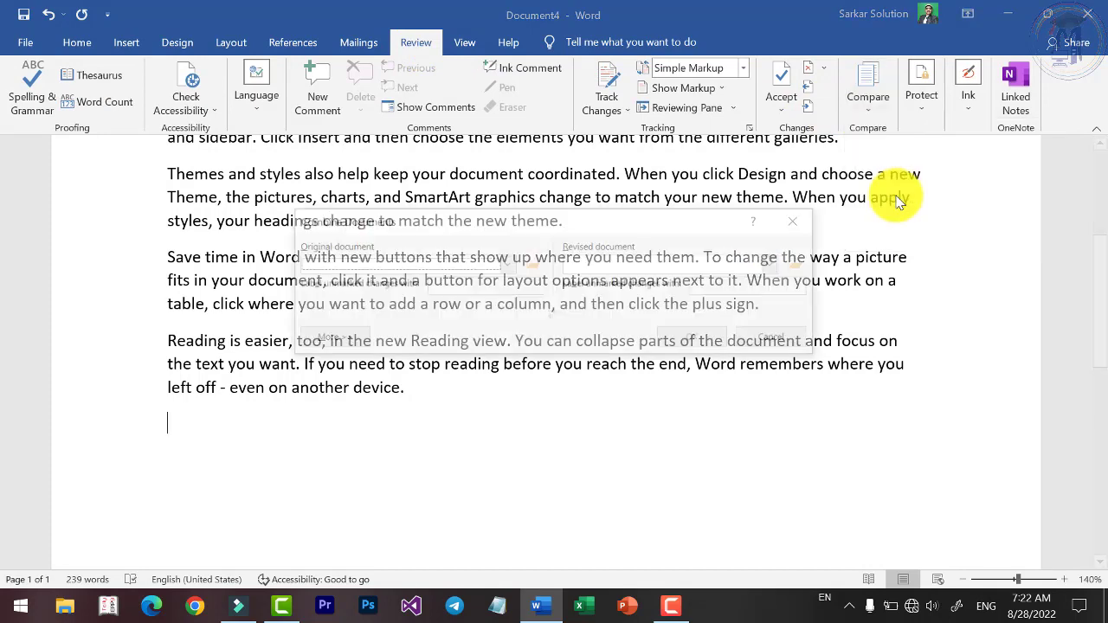
click(507, 265)
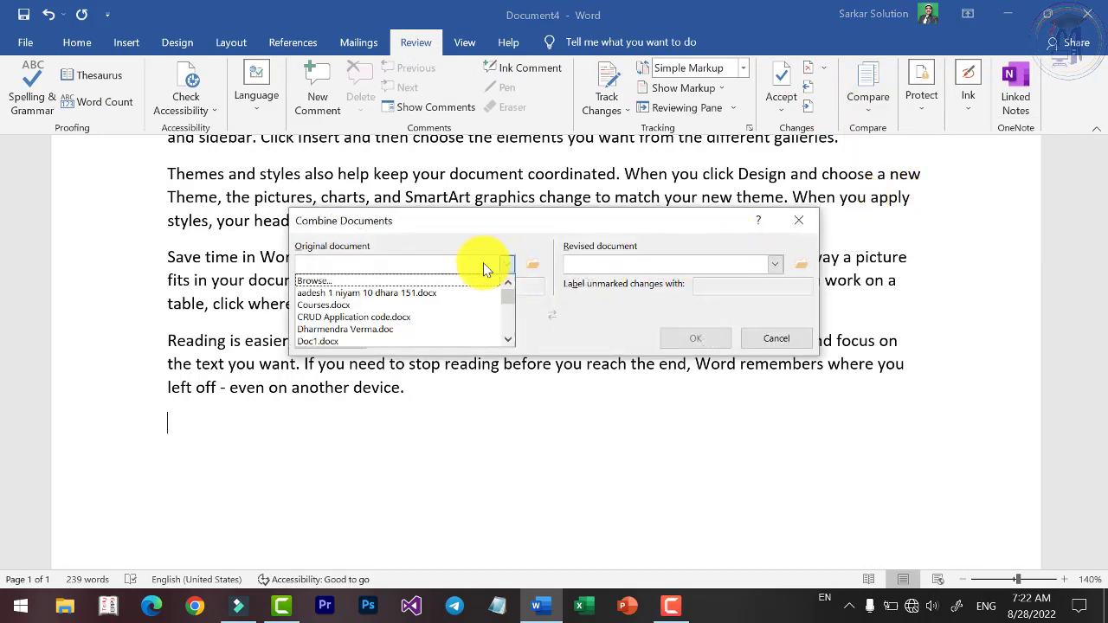
click(419, 280)
double_click(538, 354)
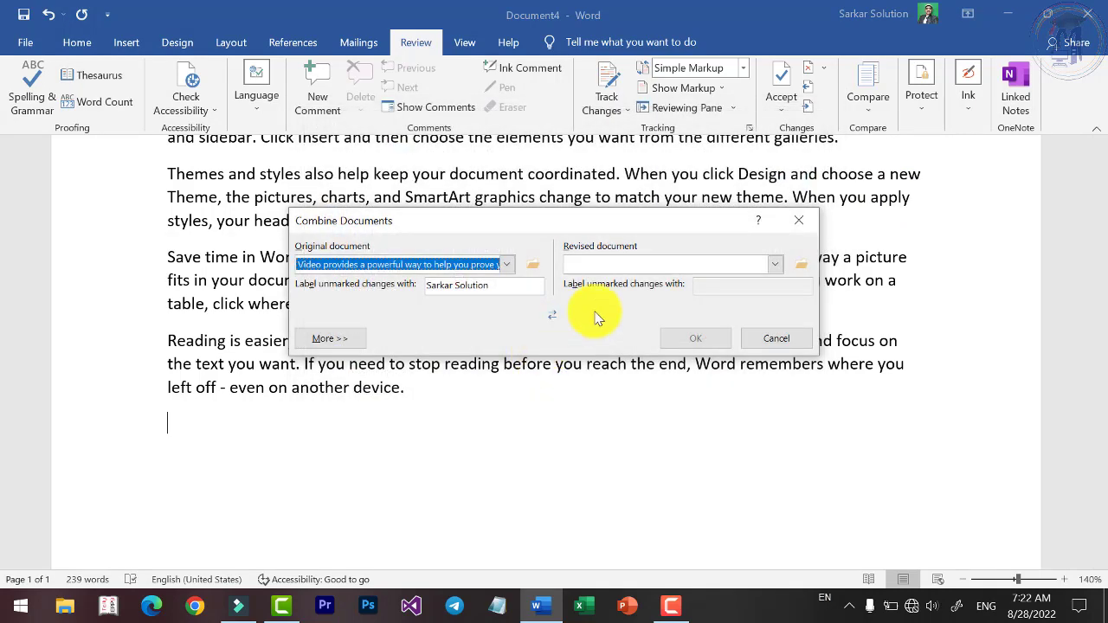
click(770, 265)
click(666, 283)
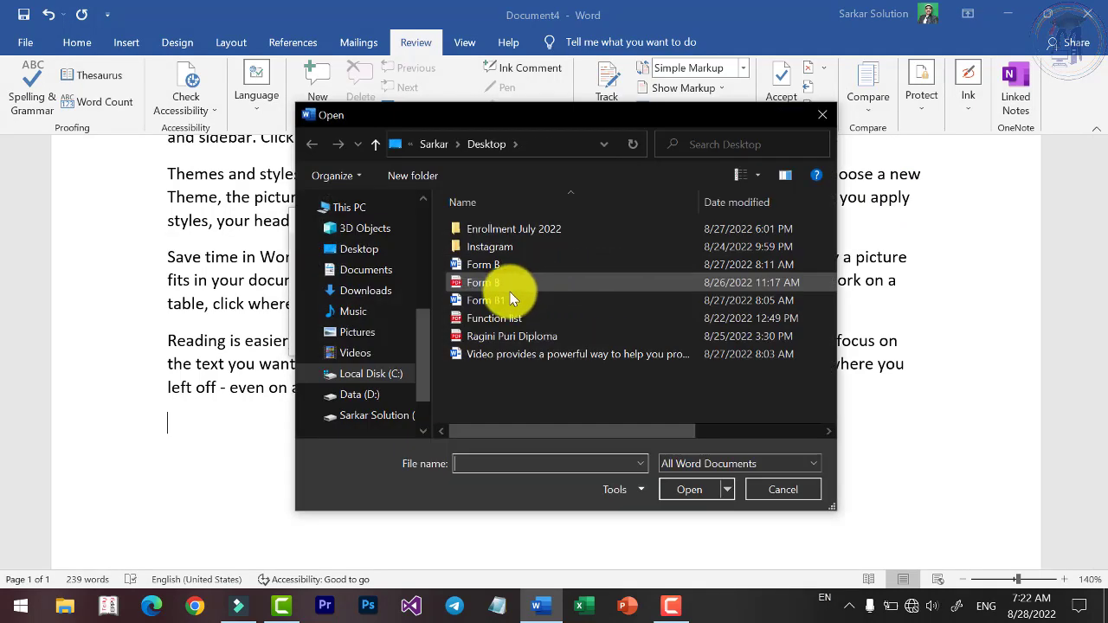
click(500, 281)
double_click(502, 264)
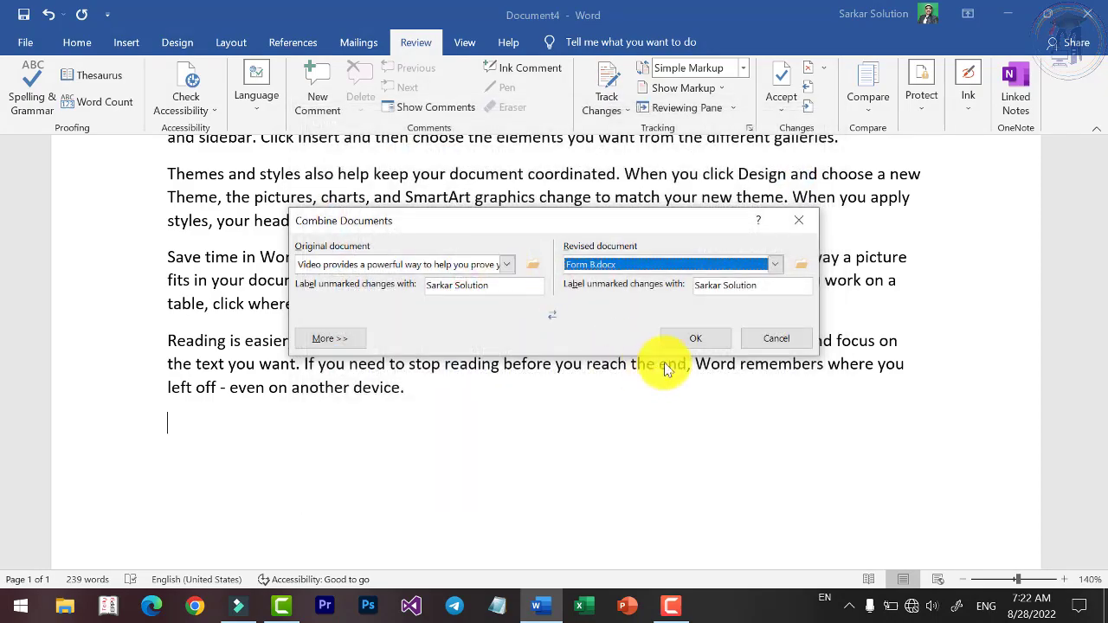
click(696, 337)
Close the combined document without saving, then save and close the sample-text document.
scroll(638, 361, down, 10)
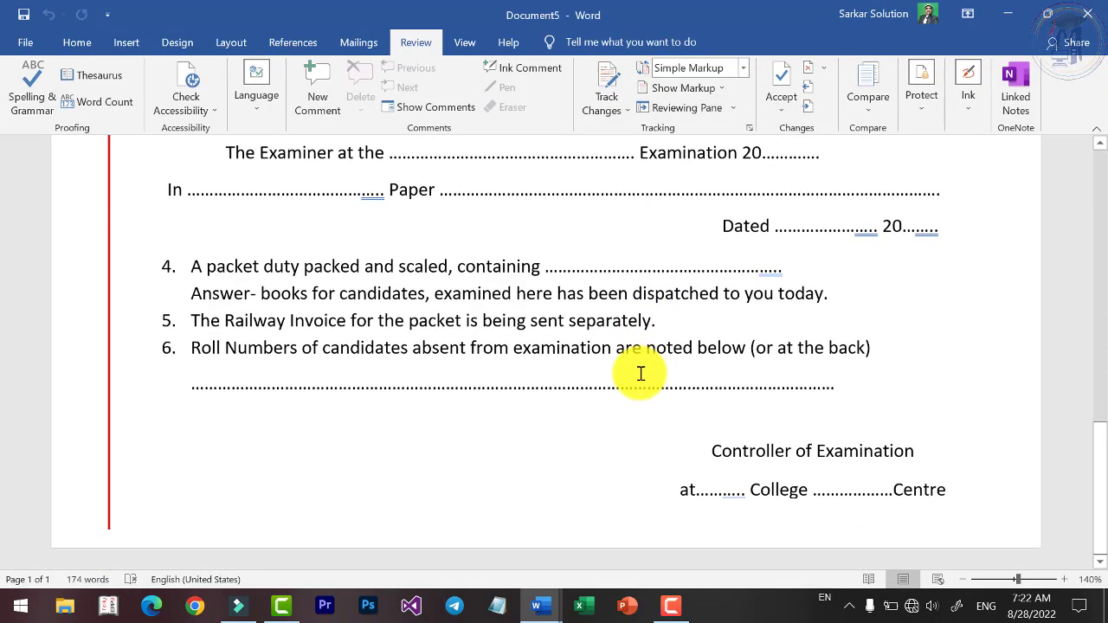
scroll(639, 373, up, 1)
scroll(618, 378, down, 10)
scroll(572, 390, up, 4)
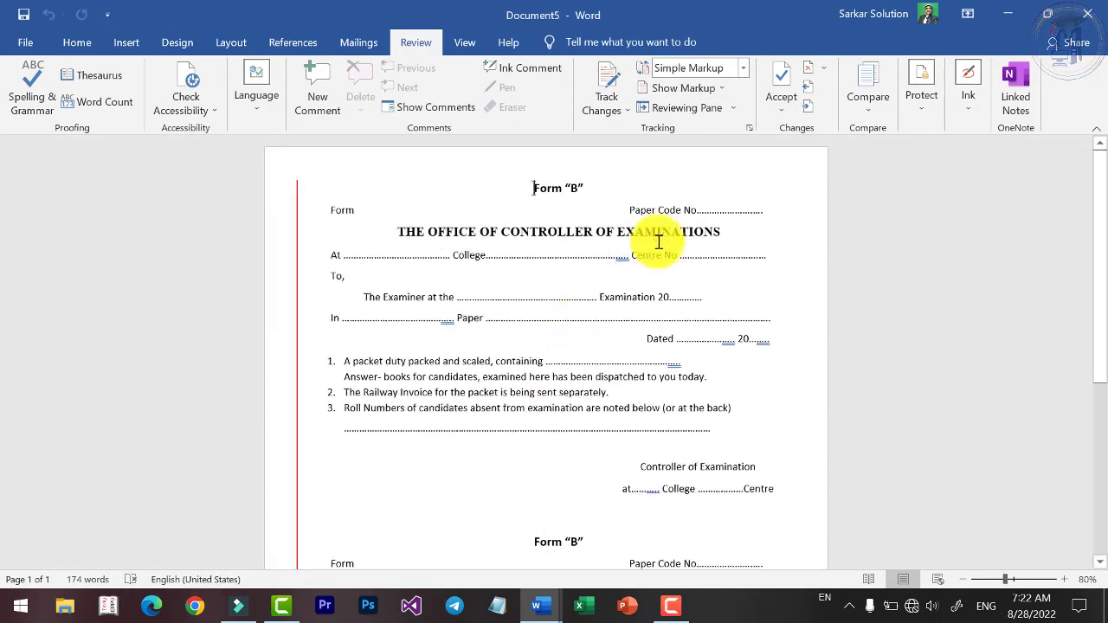
scroll(479, 299, up, 6)
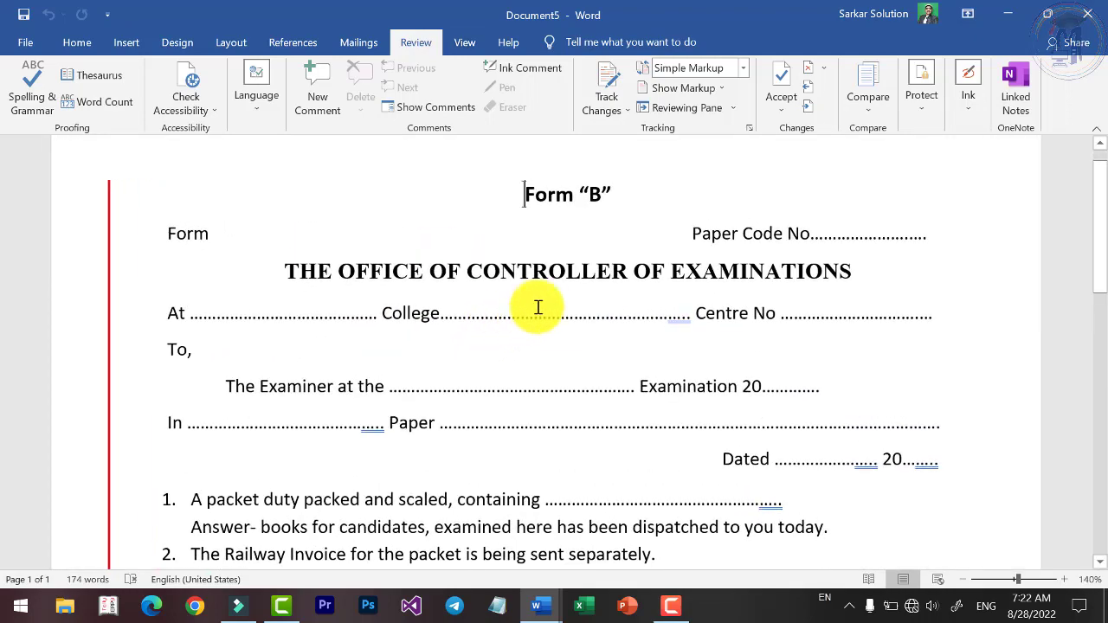
key(ctrl+w)
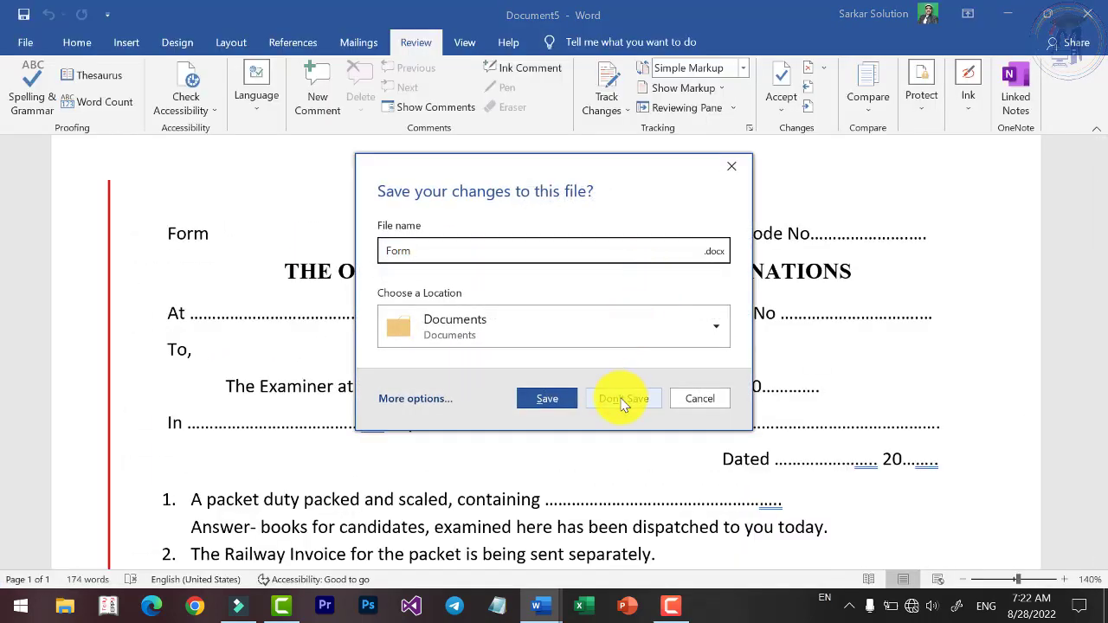
click(622, 401)
key(ctrl+w)
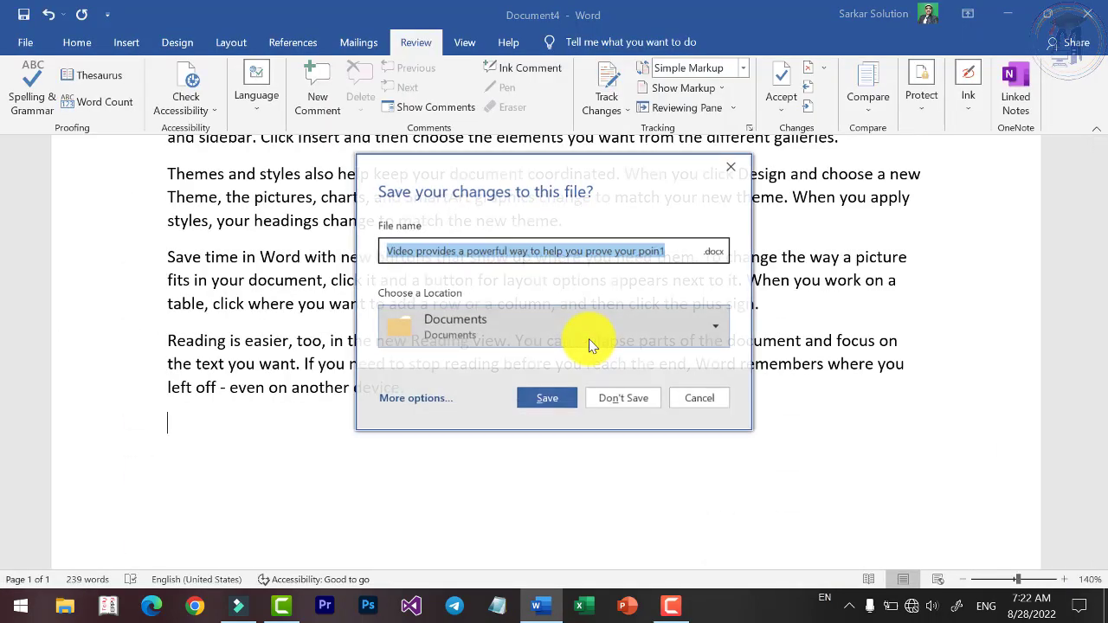
click(558, 396)
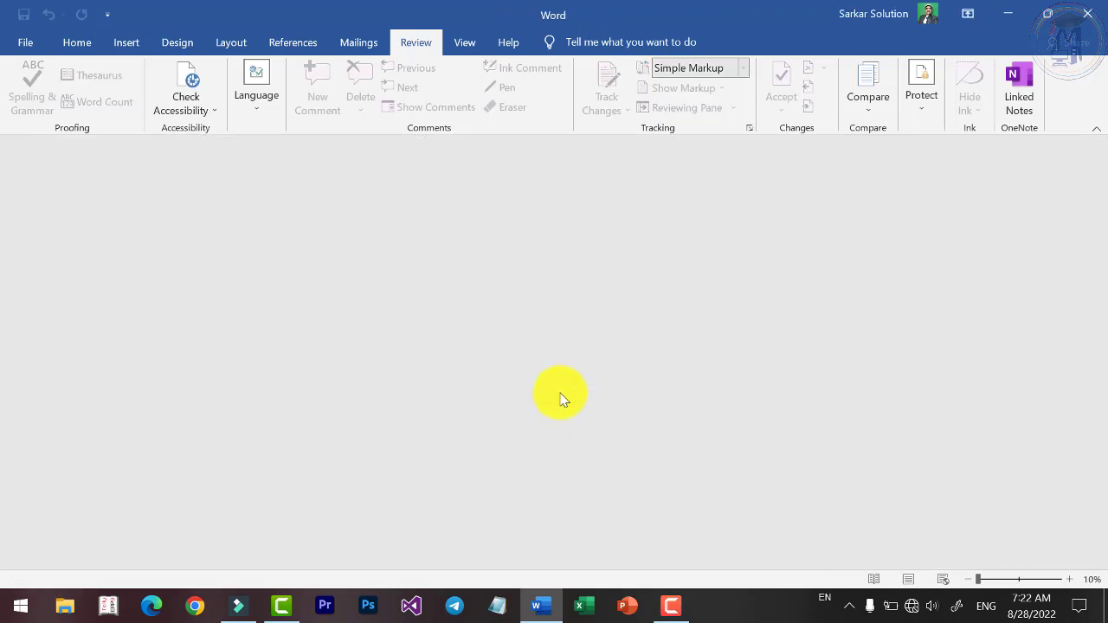
Combine Mail.docx as original with PracticeDoc.docx as revised into a new document.
click(861, 101)
click(909, 187)
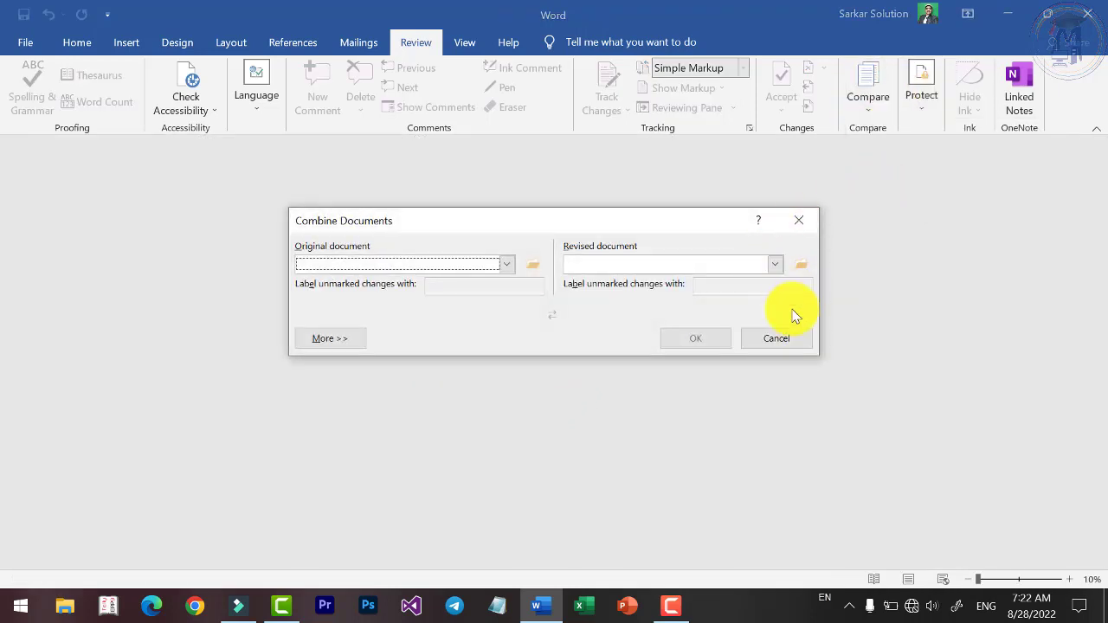
click(496, 263)
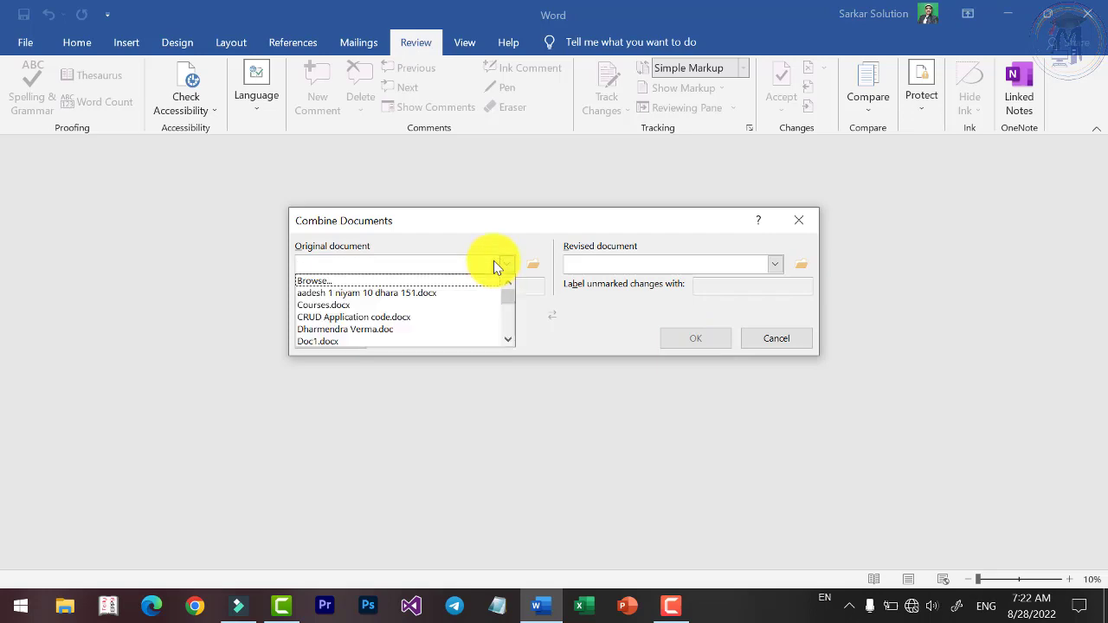
click(415, 281)
scroll(517, 313, down, 4)
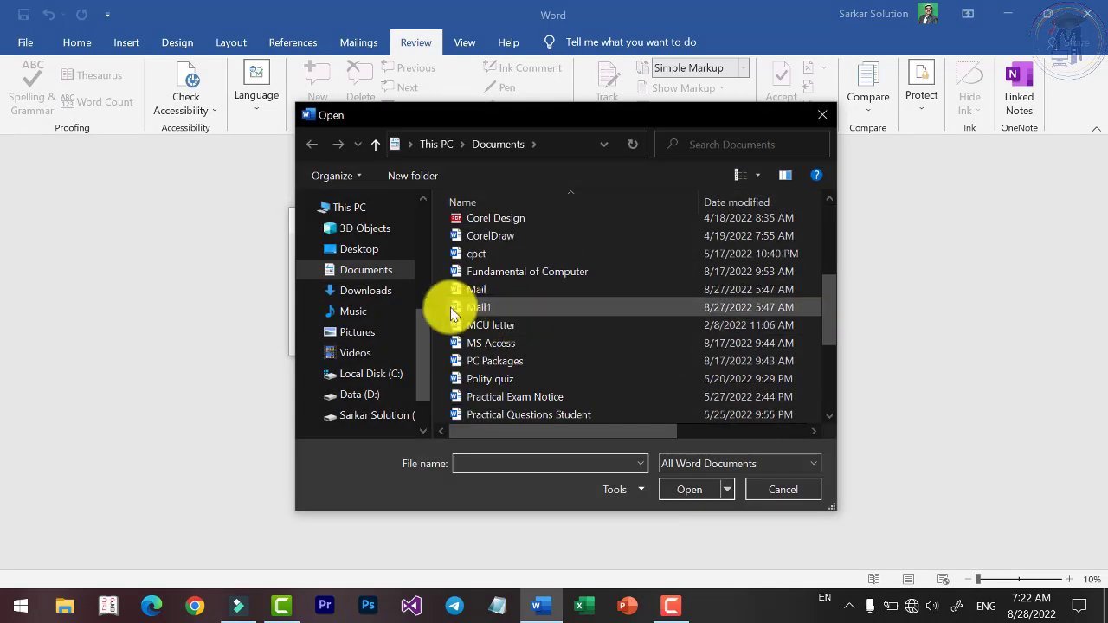
click(475, 289)
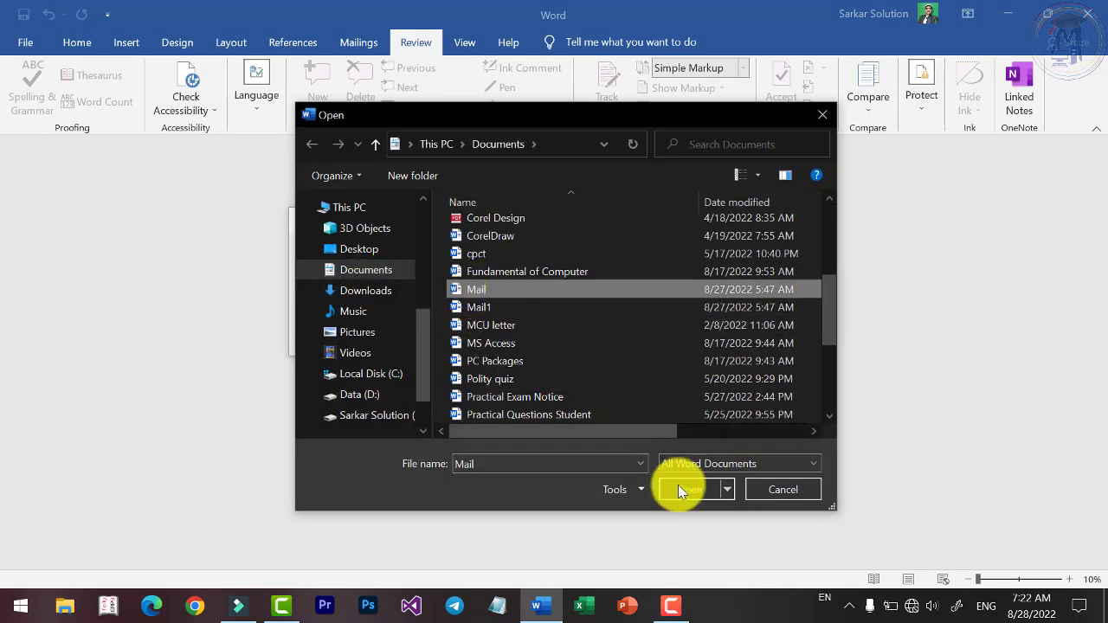
click(680, 490)
click(773, 266)
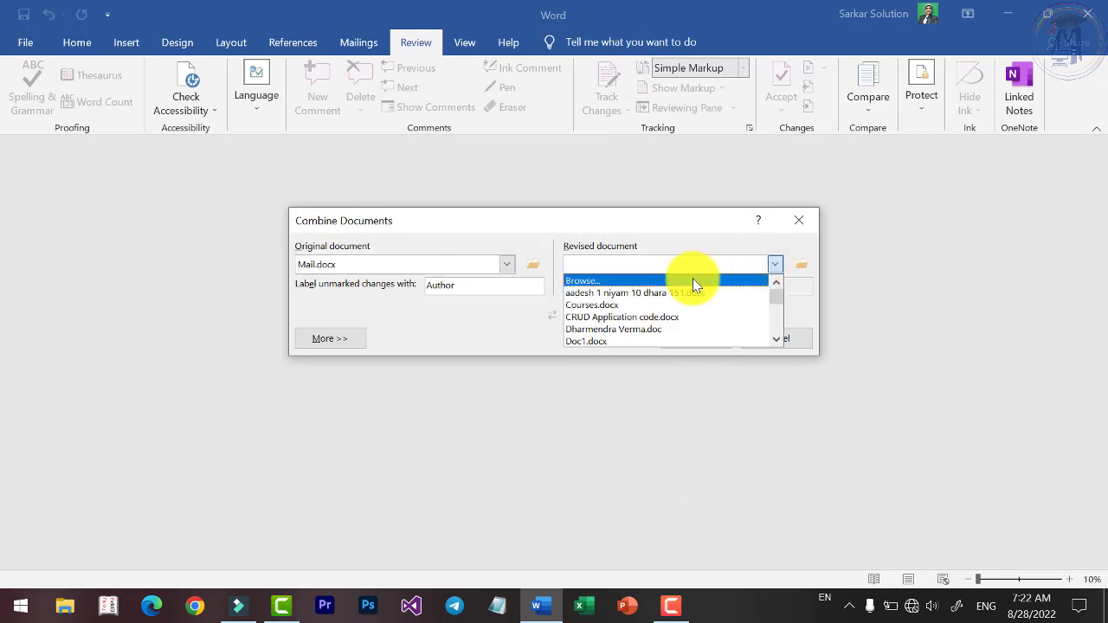
click(693, 278)
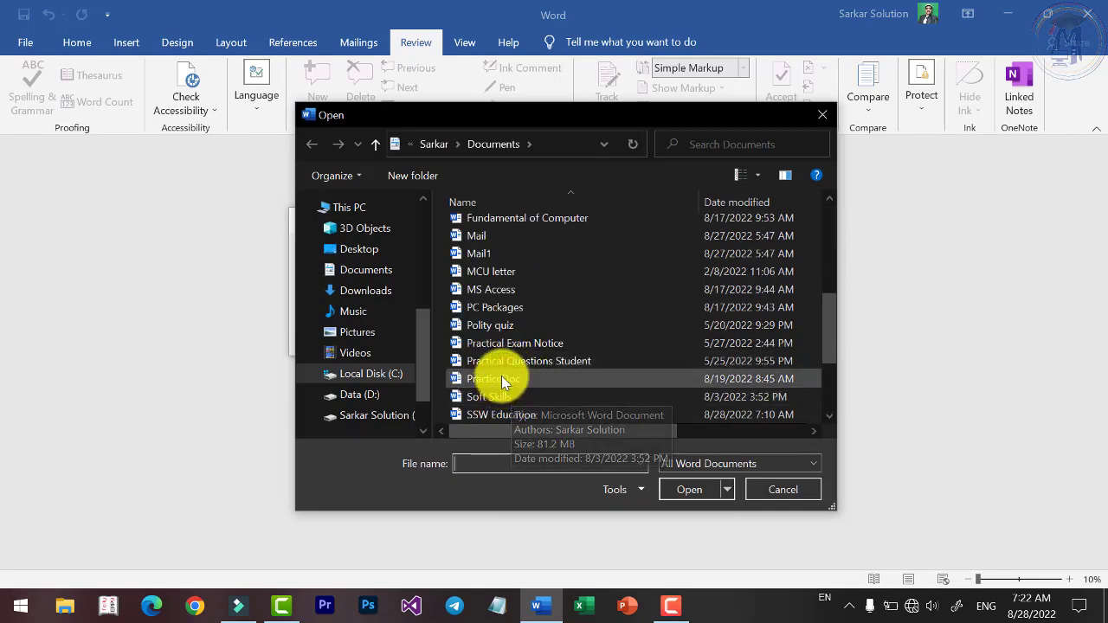
click(501, 378)
click(689, 489)
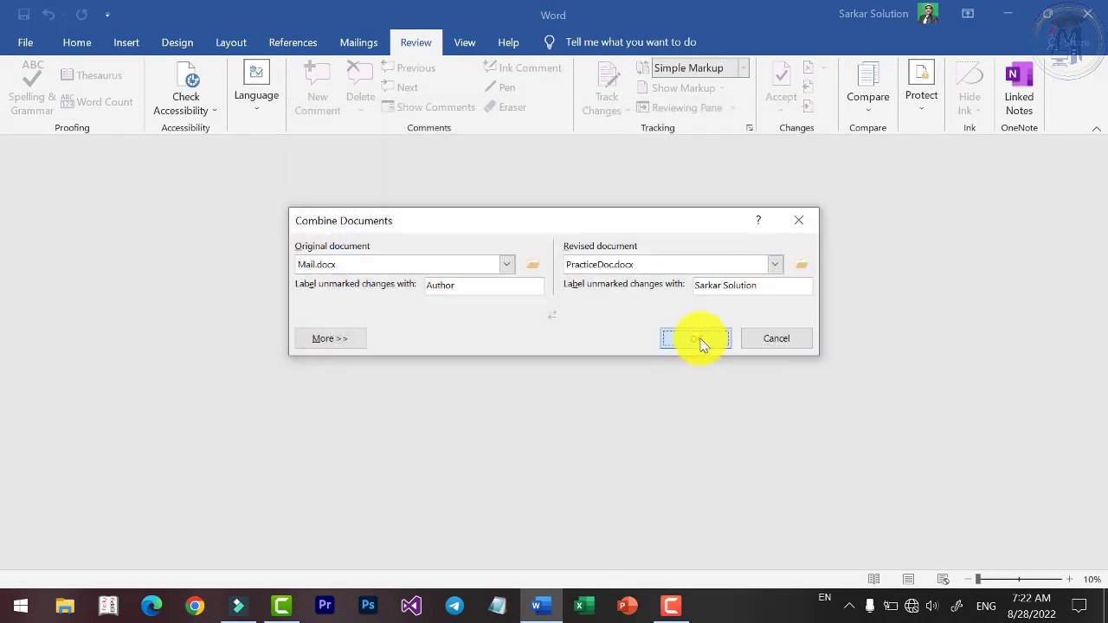
click(703, 338)
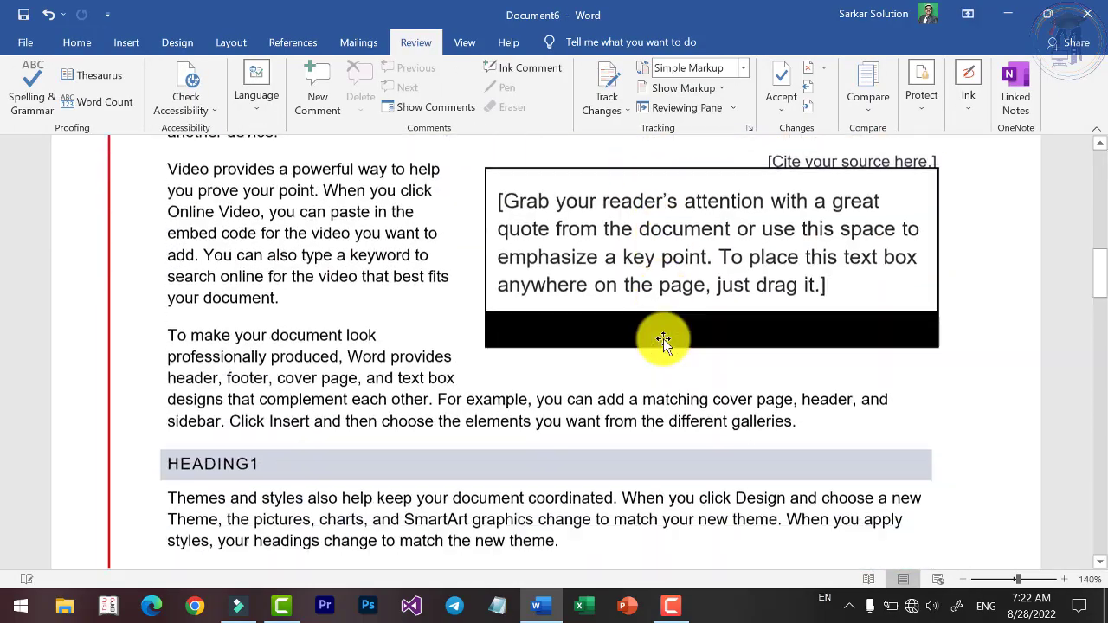
scroll(633, 368, down, 10)
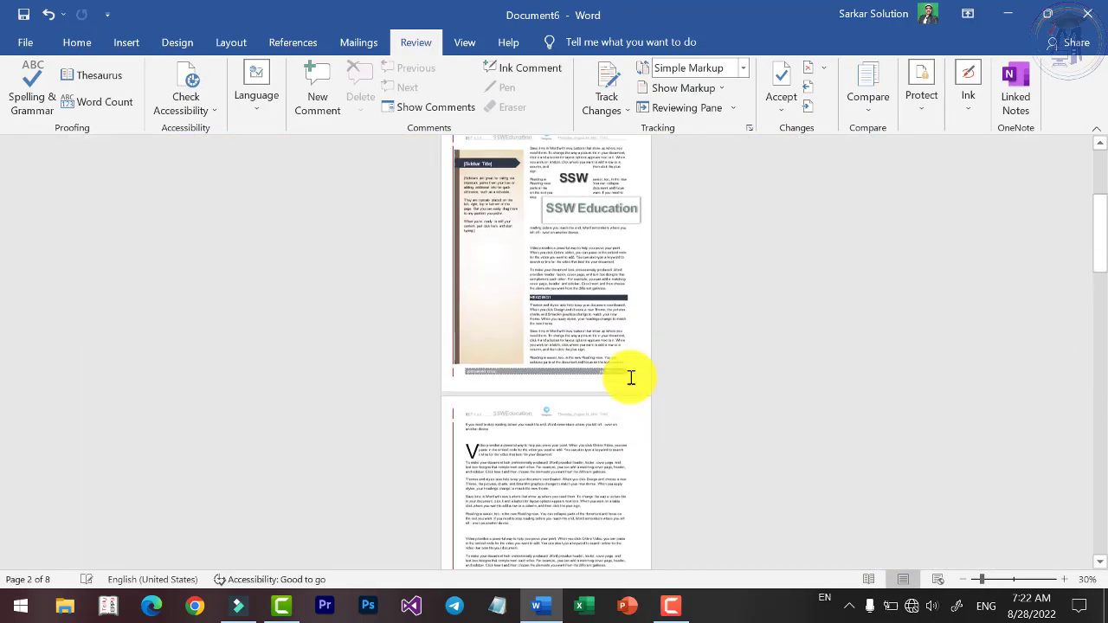
scroll(606, 396, up, 3)
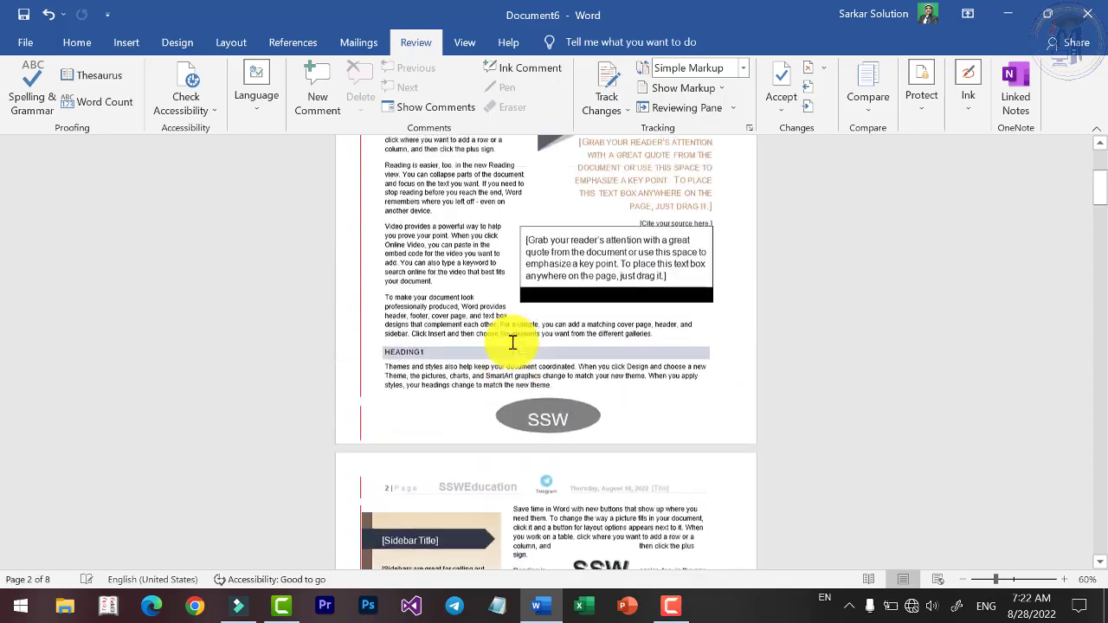
scroll(524, 366, down, 10)
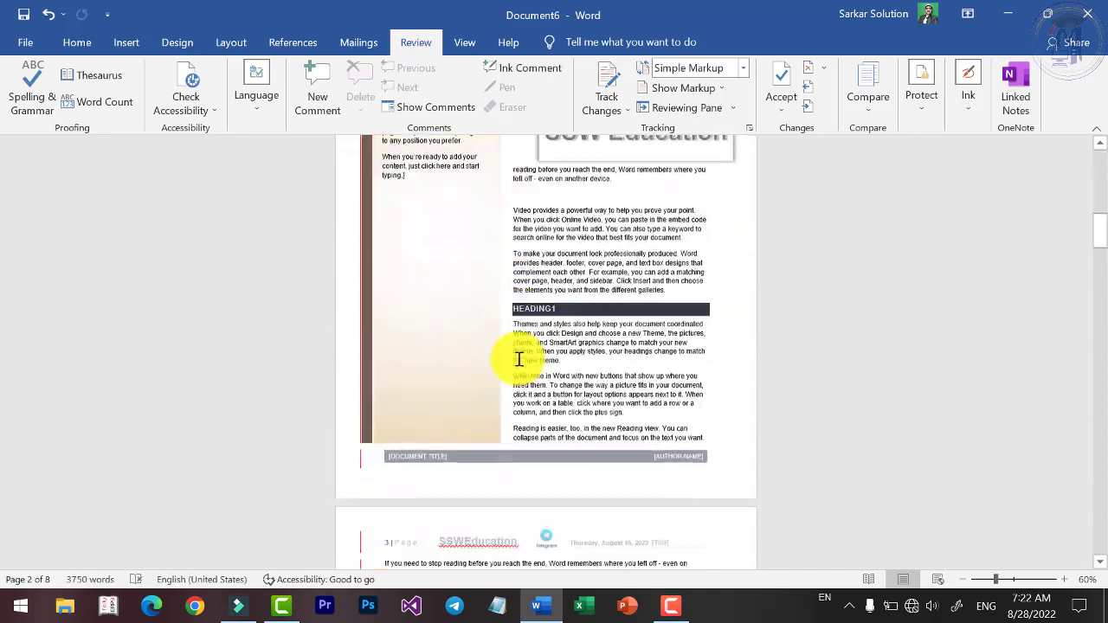
scroll(521, 374, down, 15)
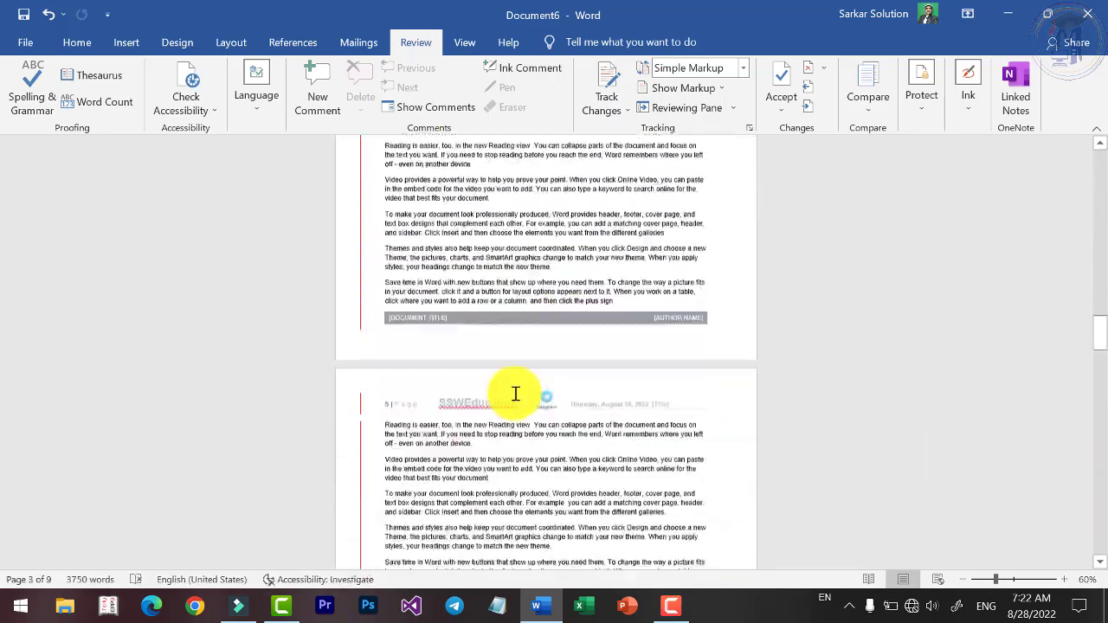
scroll(535, 416, down, 3)
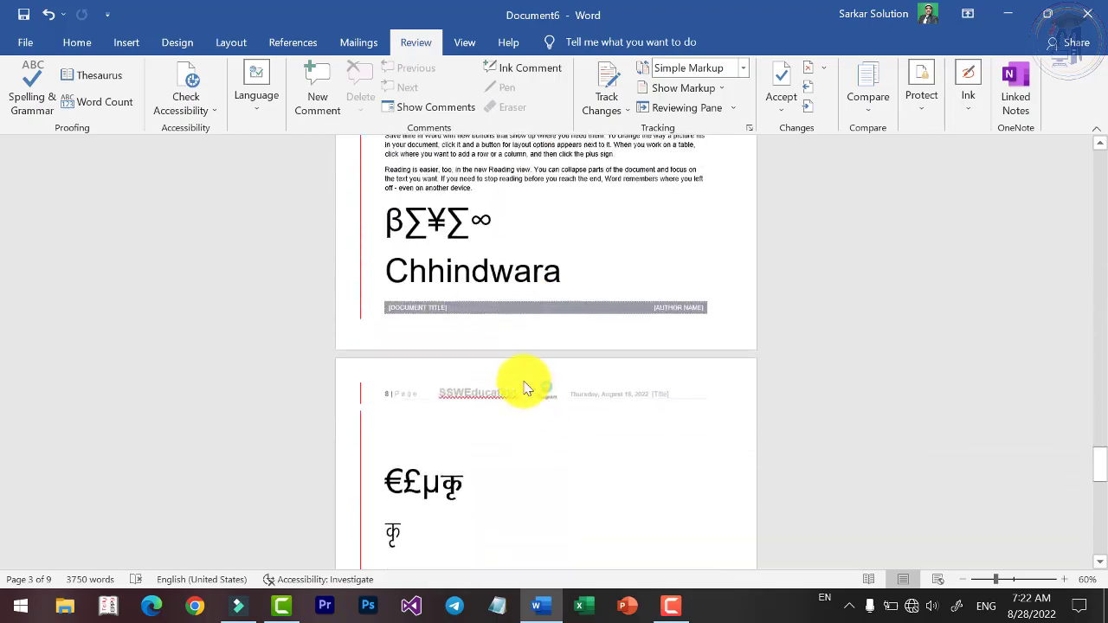
scroll(656, 346, up, 3)
ctrl+scroll(668, 346, up, 2)
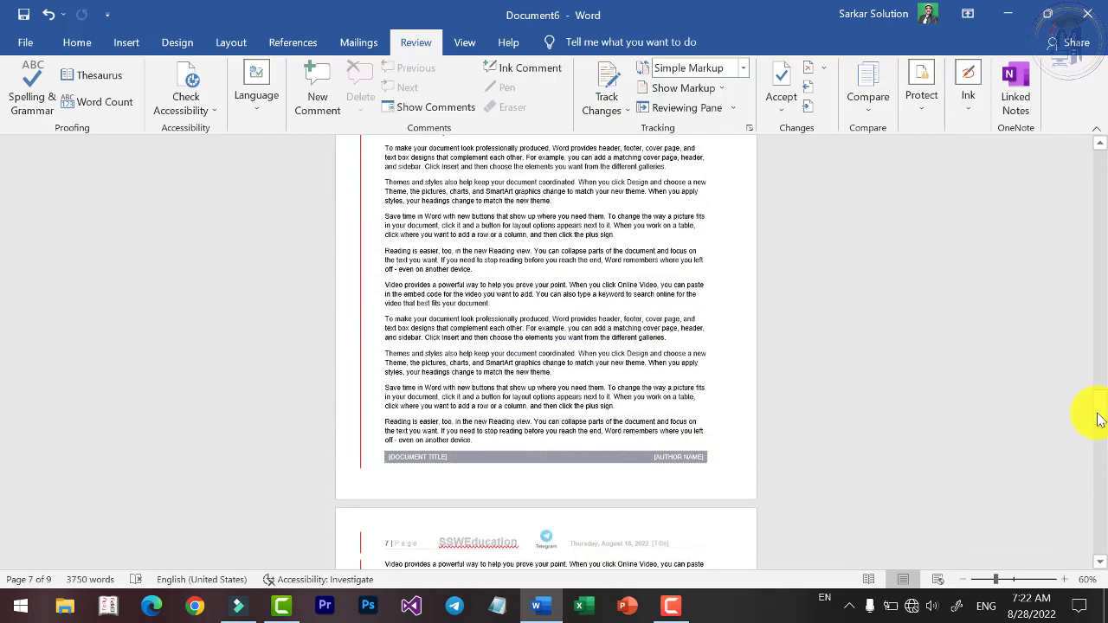
drag(1100, 420, 1096, 294)
ctrl+scroll(548, 317, up, 1)
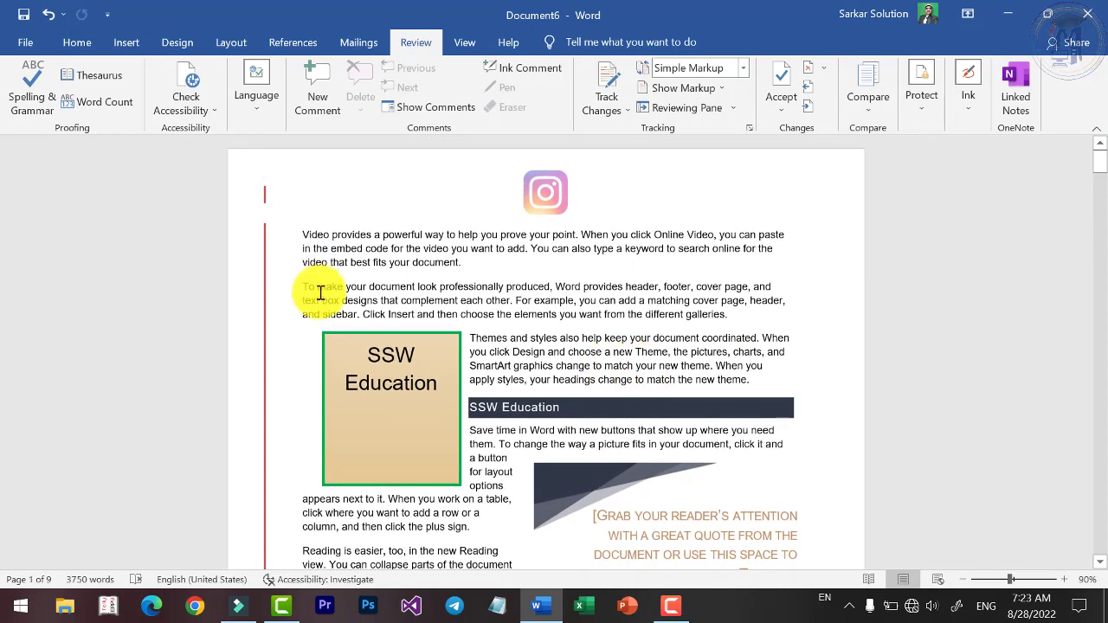
Show the original Mail document beside Combine Result 6, review it, then close the Revisions list.
click(858, 103)
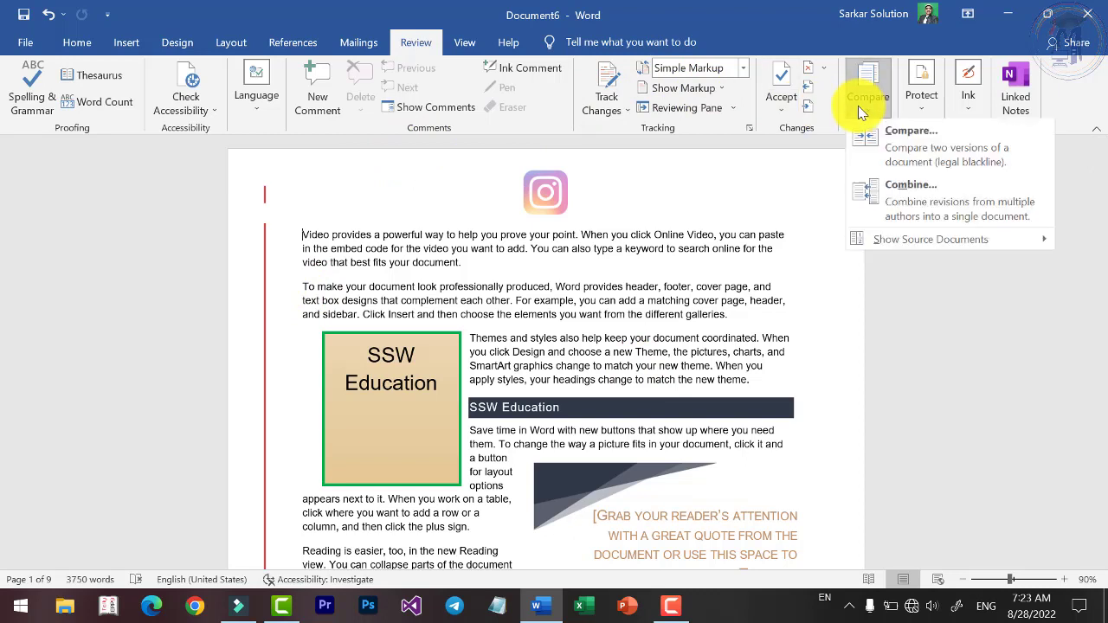
mouse_move(901, 236)
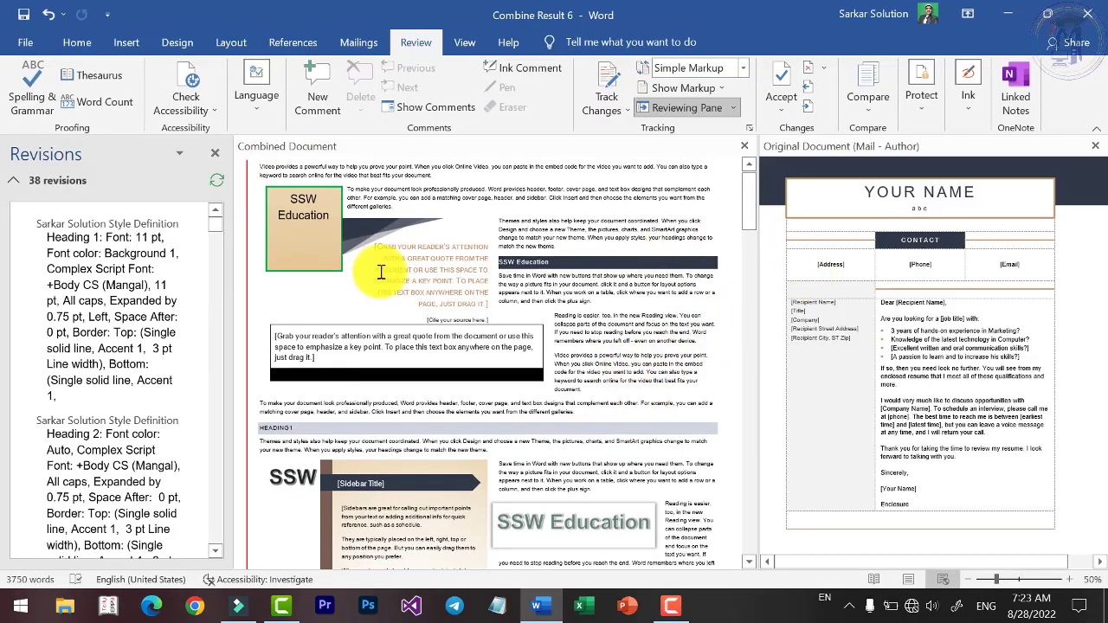
scroll(421, 298, down, 2)
scroll(421, 298, down, 4)
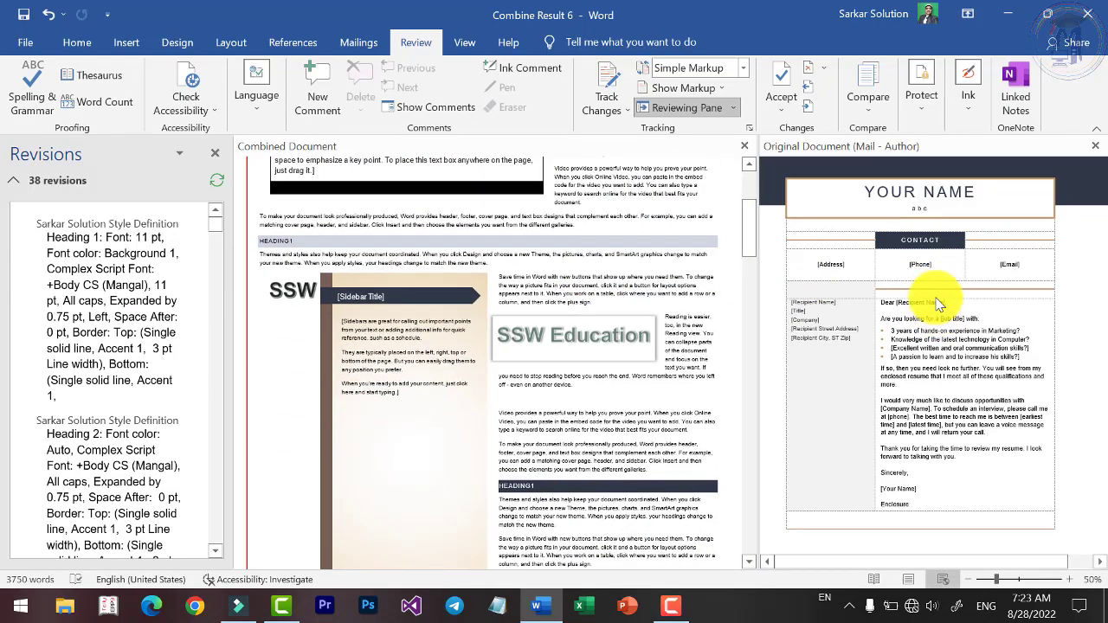
scroll(631, 277, up, 6)
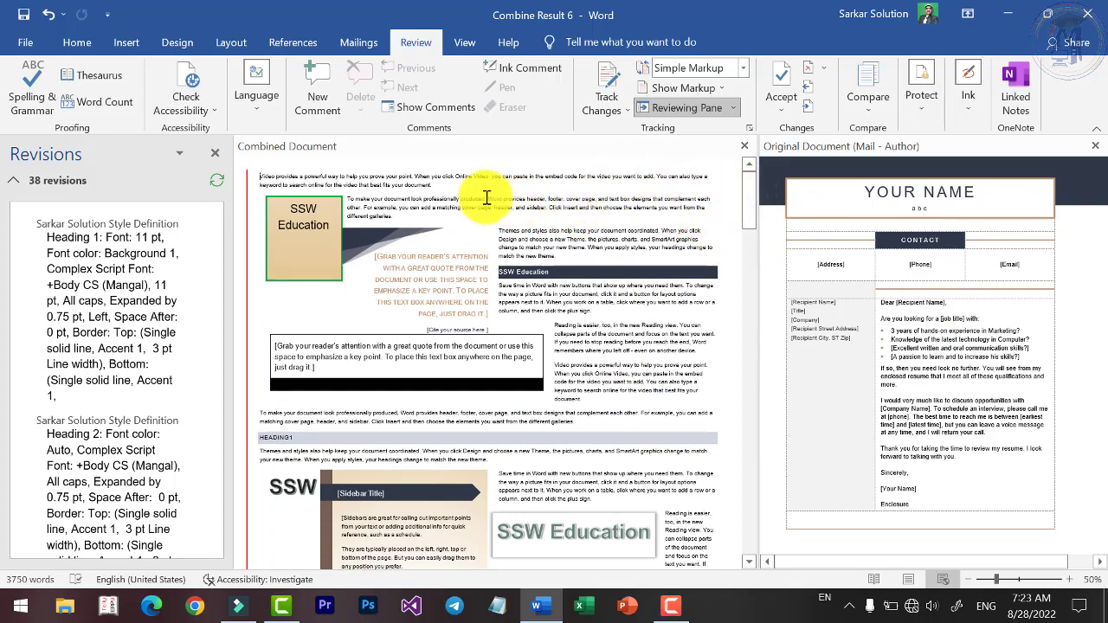
scroll(479, 225, down, 10)
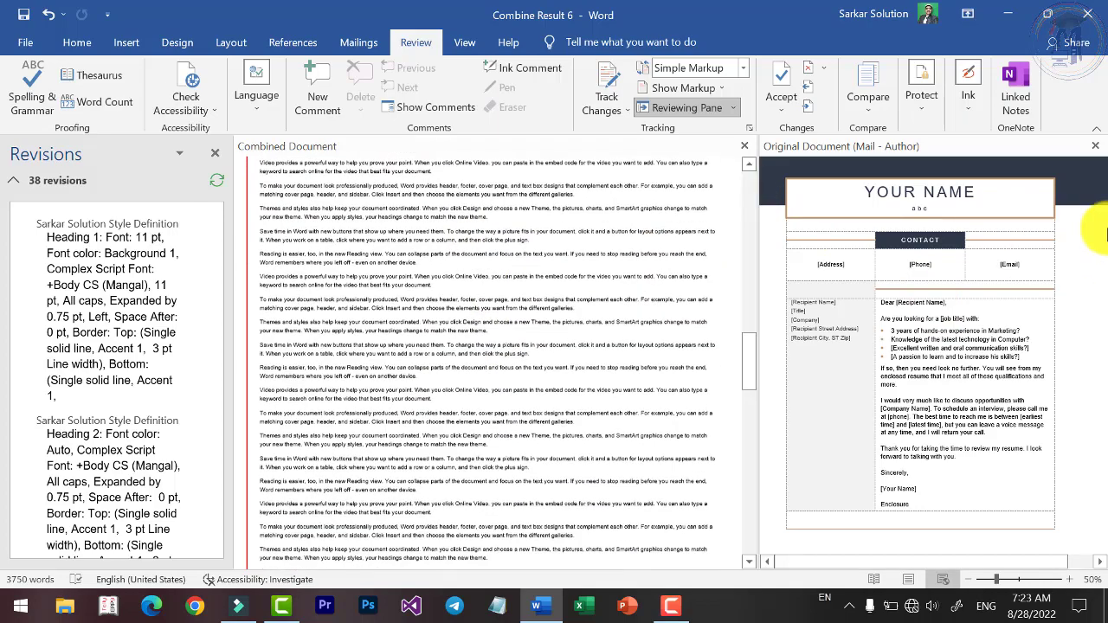
scroll(712, 346, down, 5)
scroll(697, 392, down, 10)
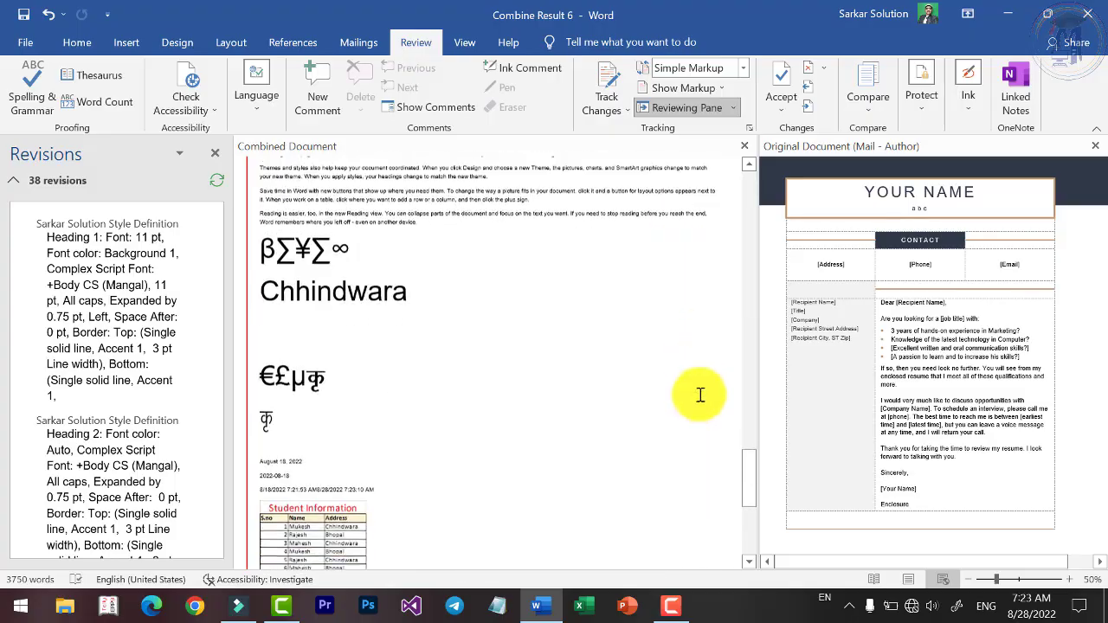
scroll(700, 391, up, 15)
scroll(377, 227, up, 2)
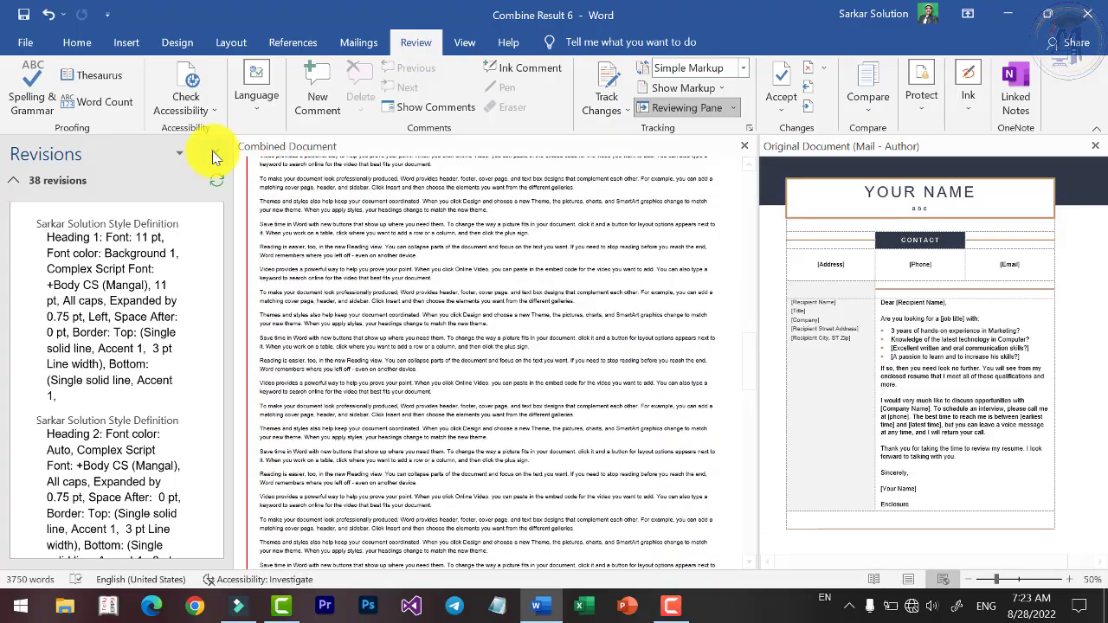
click(215, 152)
Close the source panes, view the revised source, then hide source documents for a single view.
click(1093, 148)
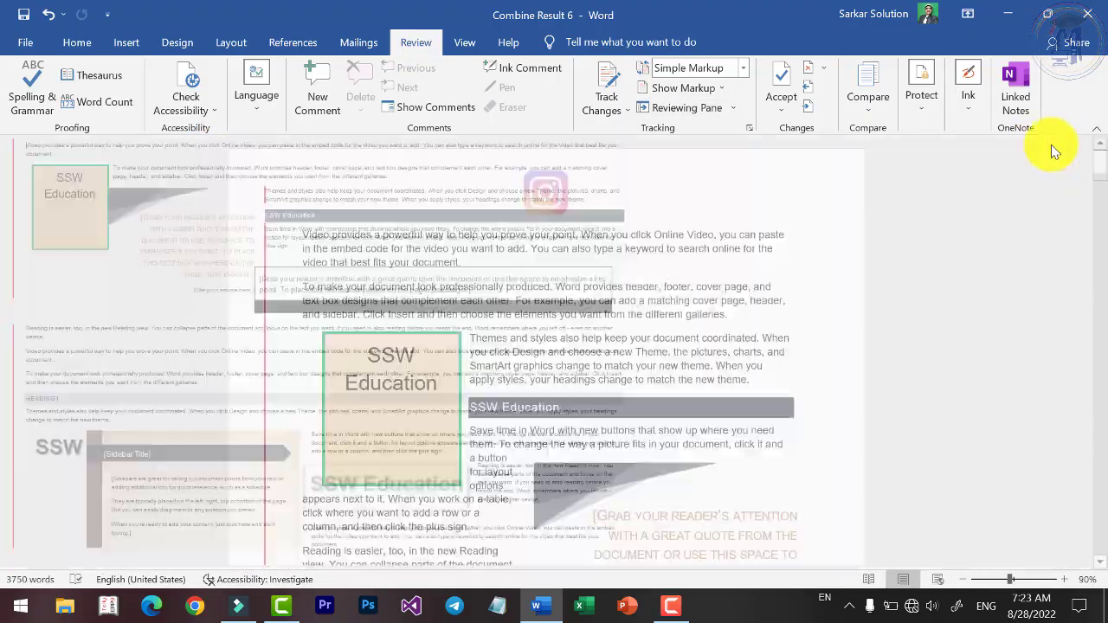
click(866, 105)
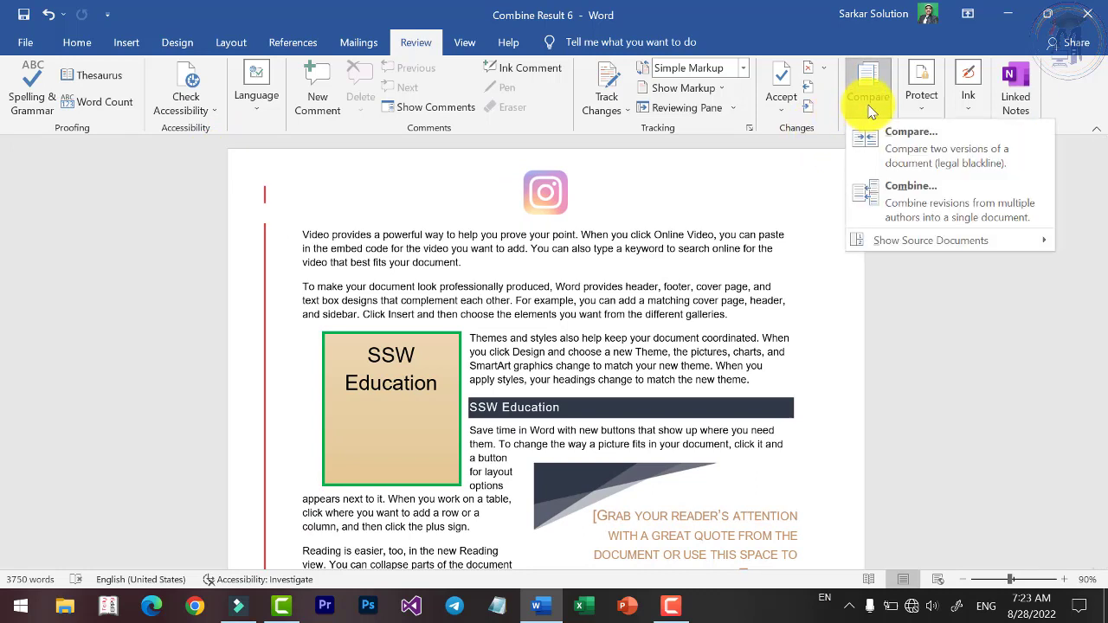
mouse_move(893, 242)
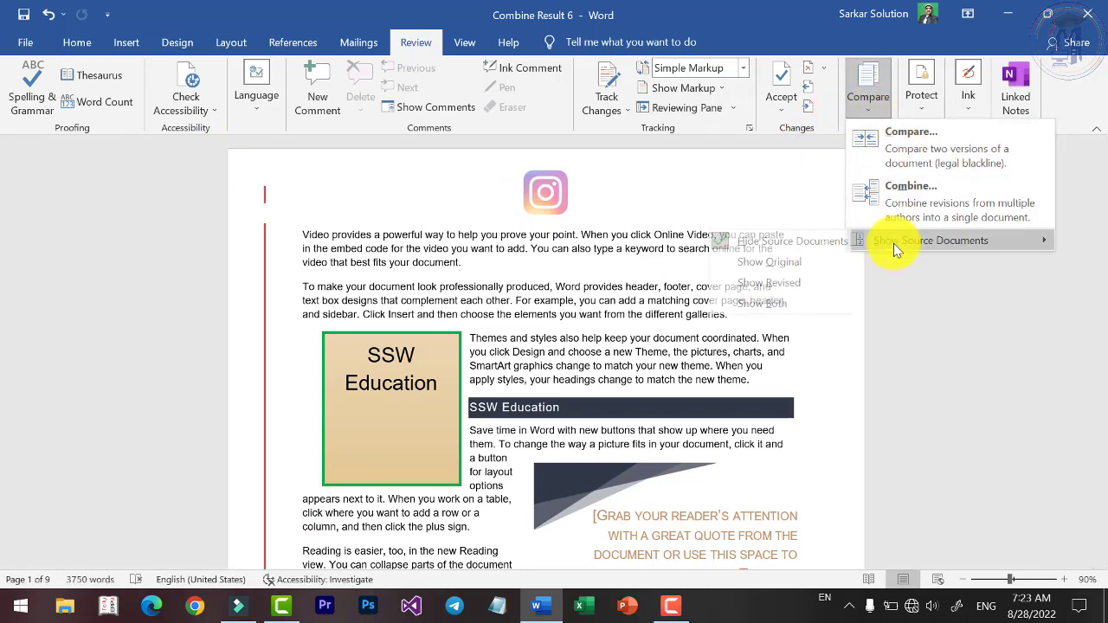
click(775, 283)
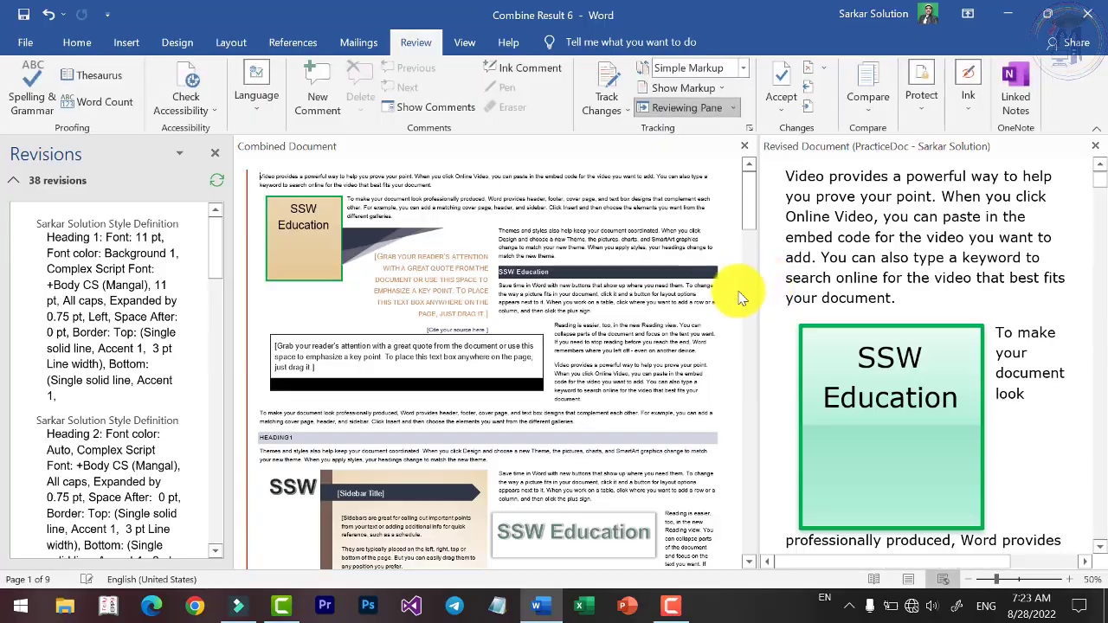
scroll(708, 309, down, 20)
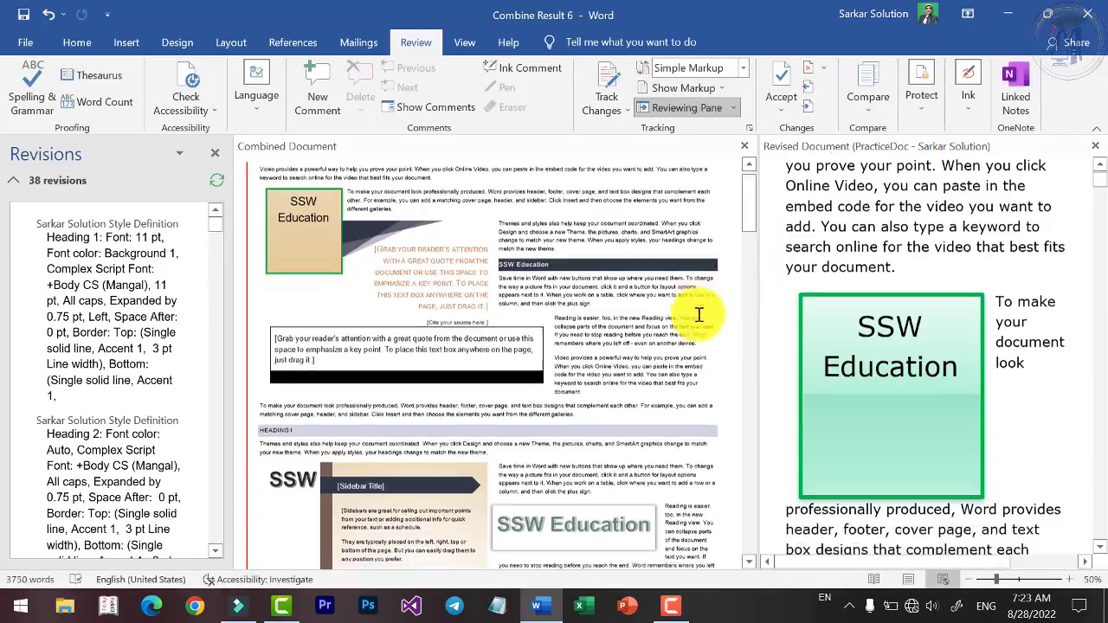
scroll(715, 310, down, 10)
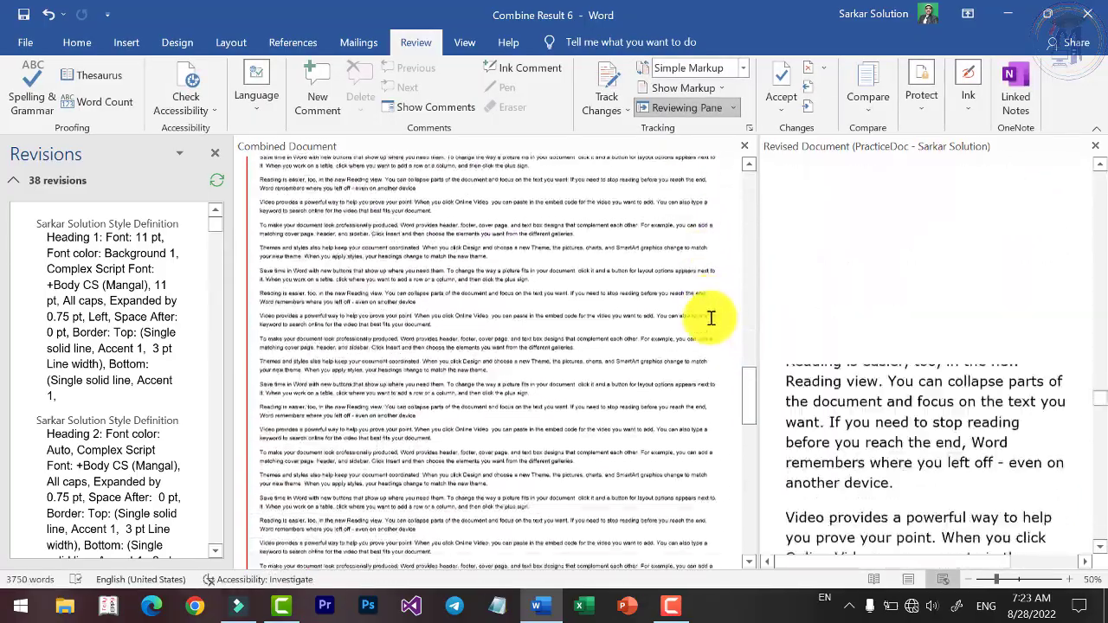
scroll(727, 288, down, 5)
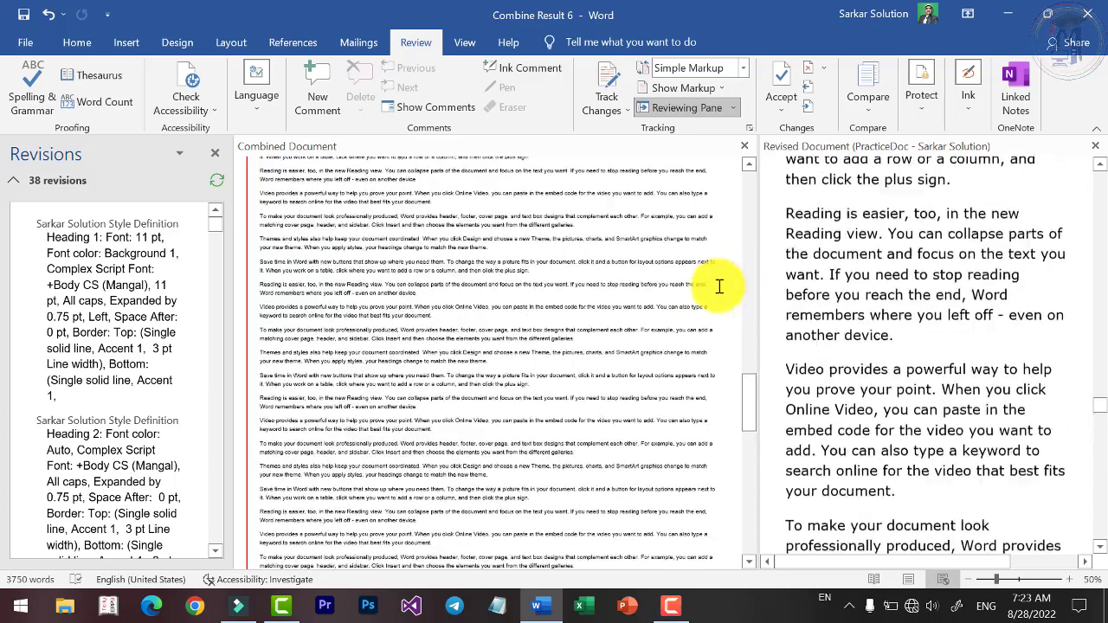
click(214, 152)
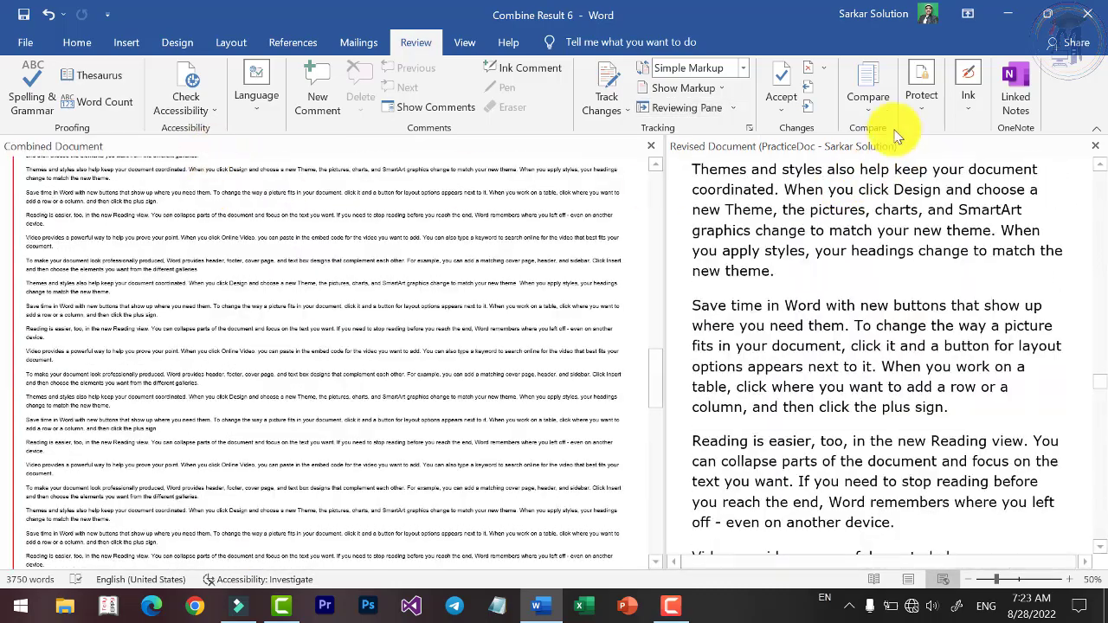
click(869, 102)
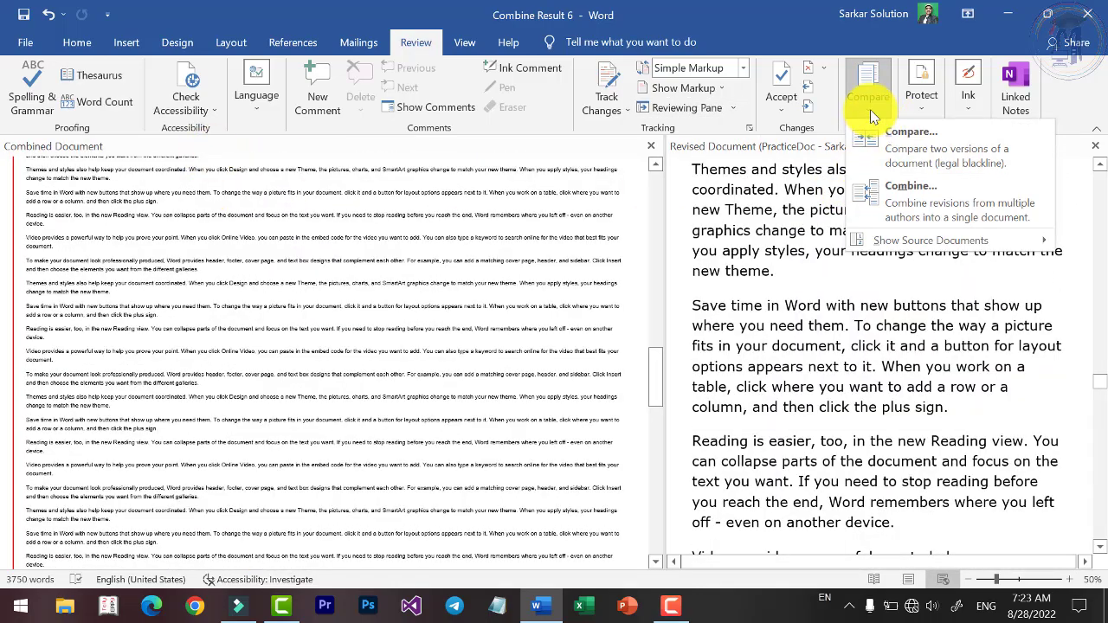
click(872, 110)
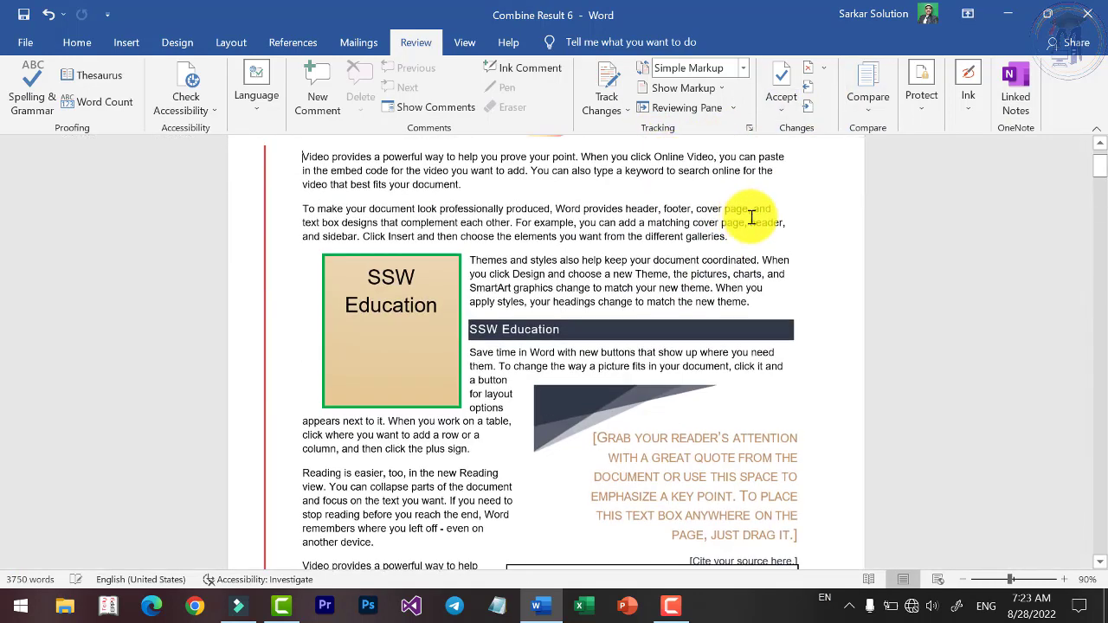
scroll(736, 273, up, 2)
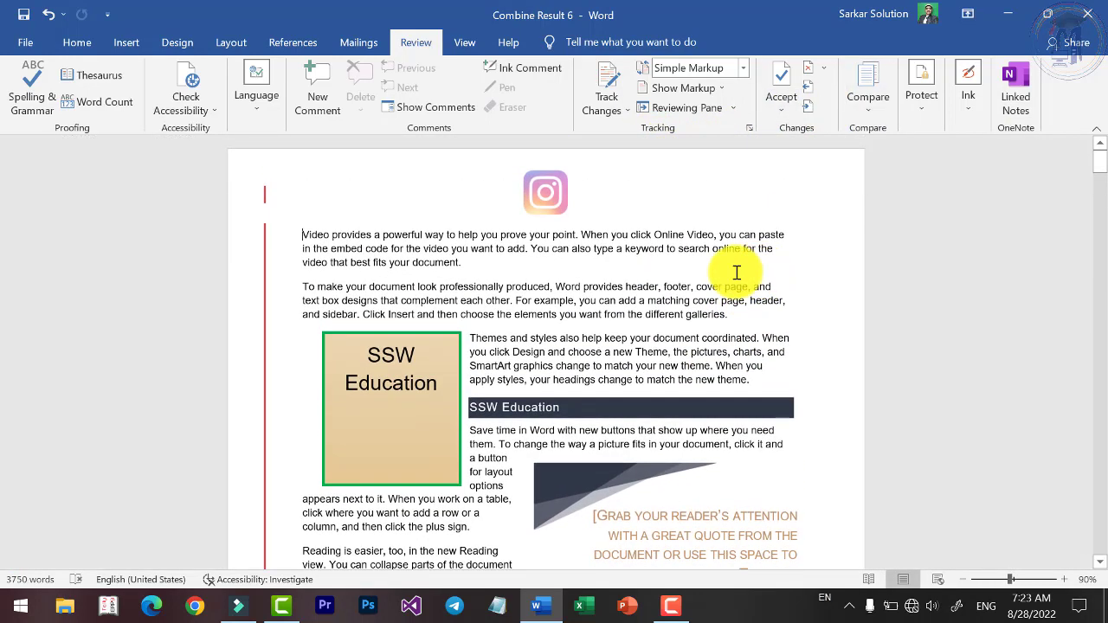
Dismiss the Compare menu and bring up the Review Protect options for Combine Result 6.
click(869, 100)
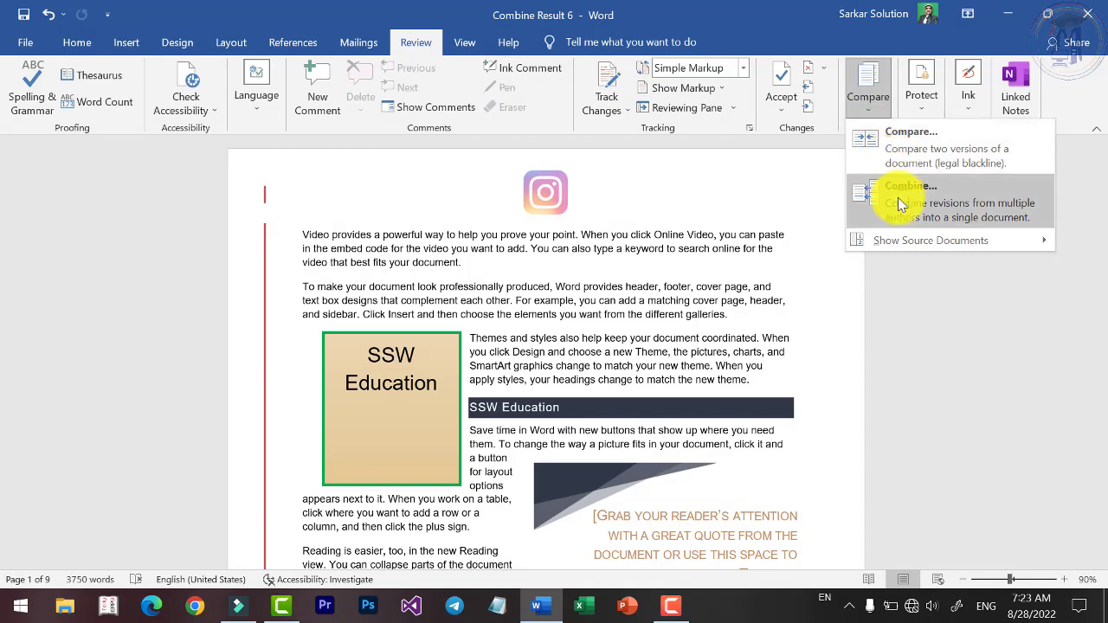
click(567, 343)
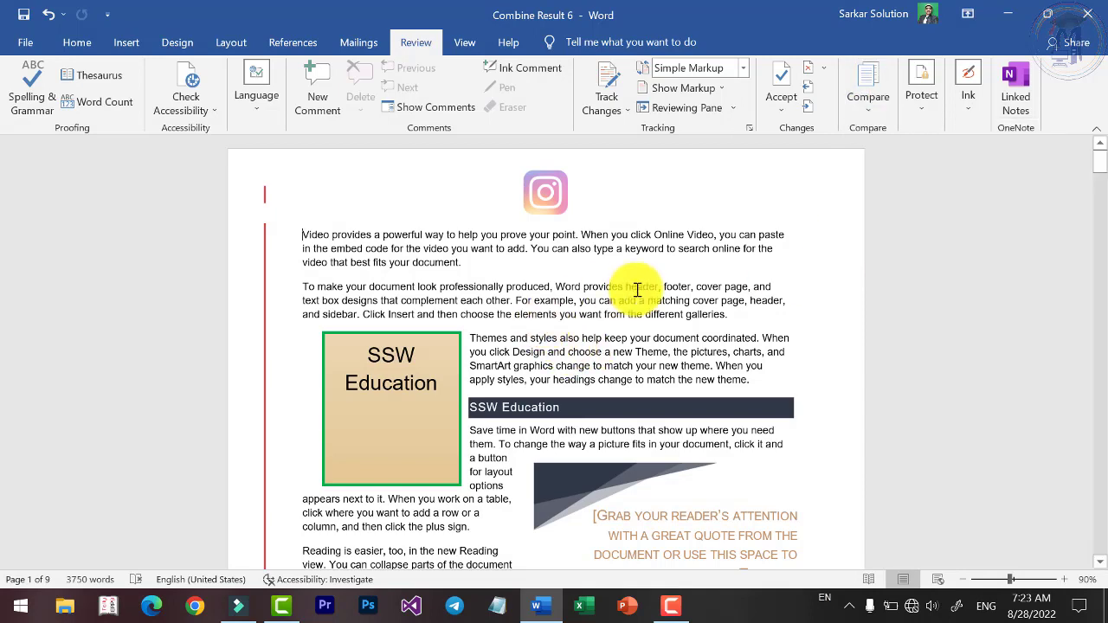
scroll(647, 303, down, 3)
scroll(646, 302, up, 3)
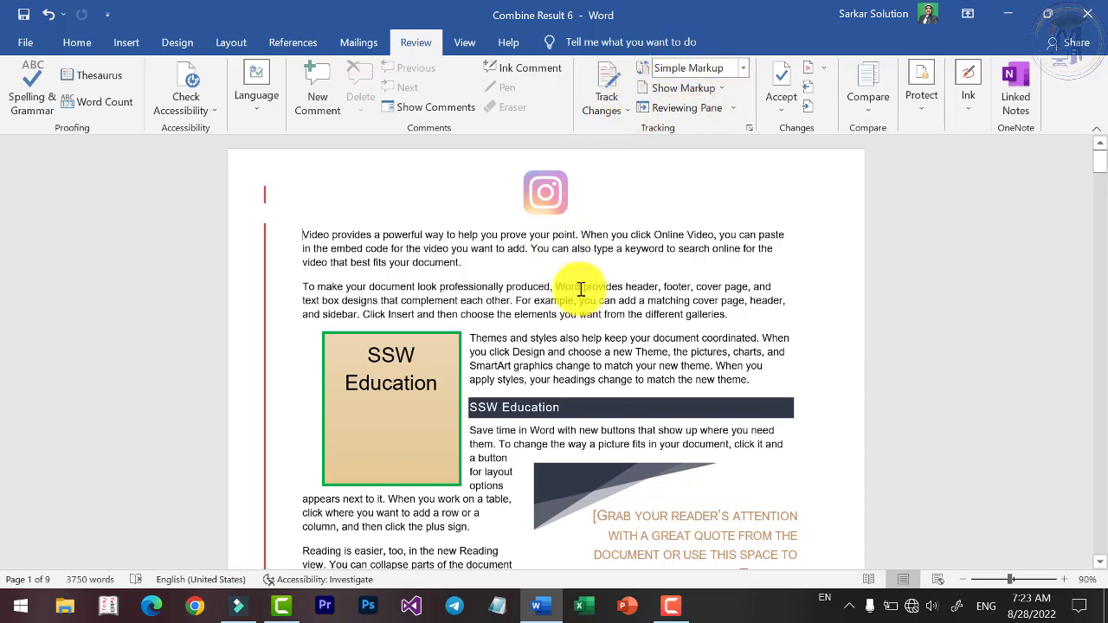
scroll(577, 286, up, 2)
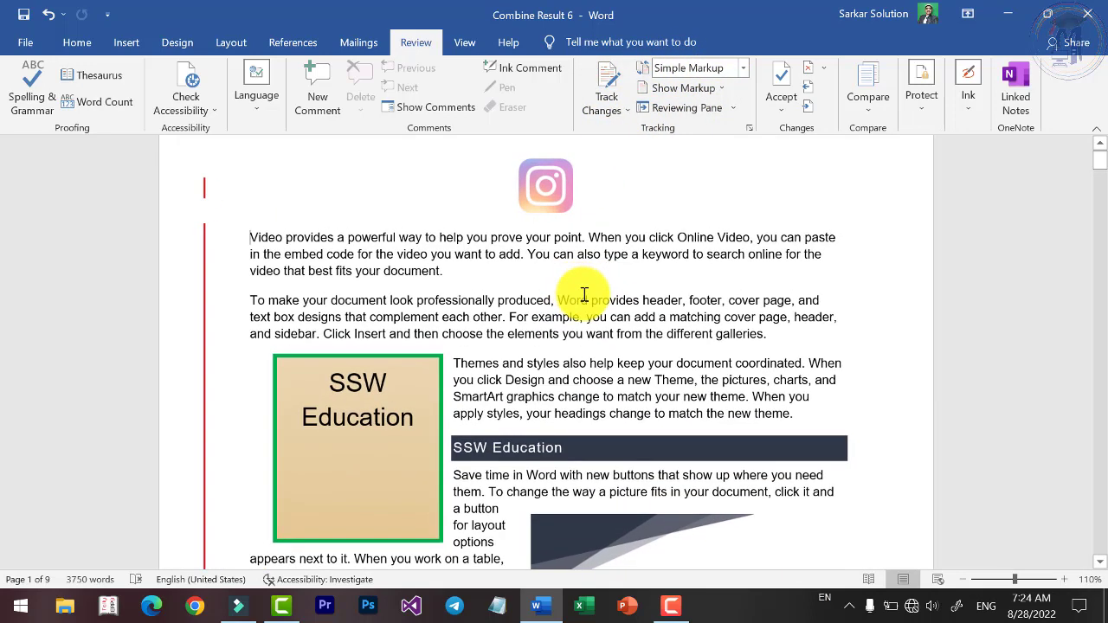
click(921, 111)
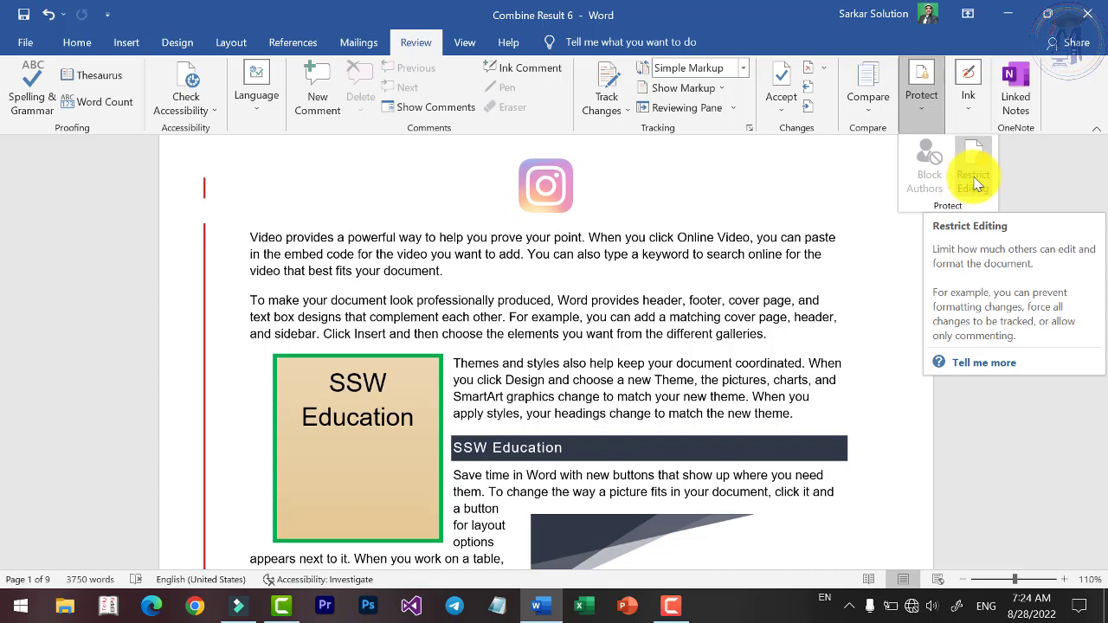
In Restrict Editing, limit formatting to allowed styles, remove disallowed formatting, and allow only read-only editing.
click(974, 178)
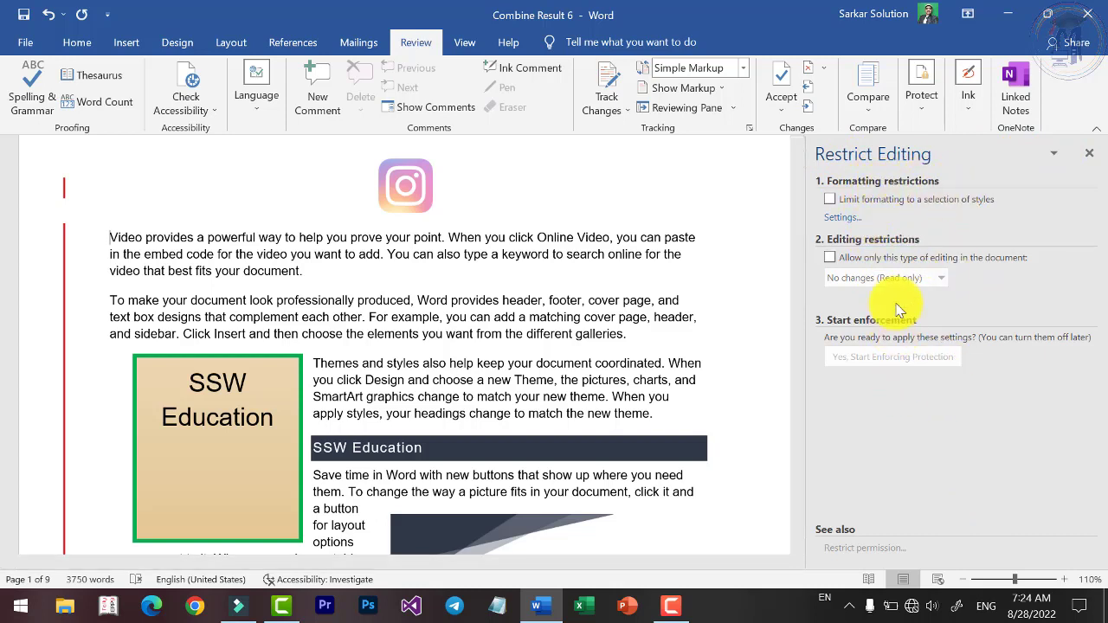
click(840, 219)
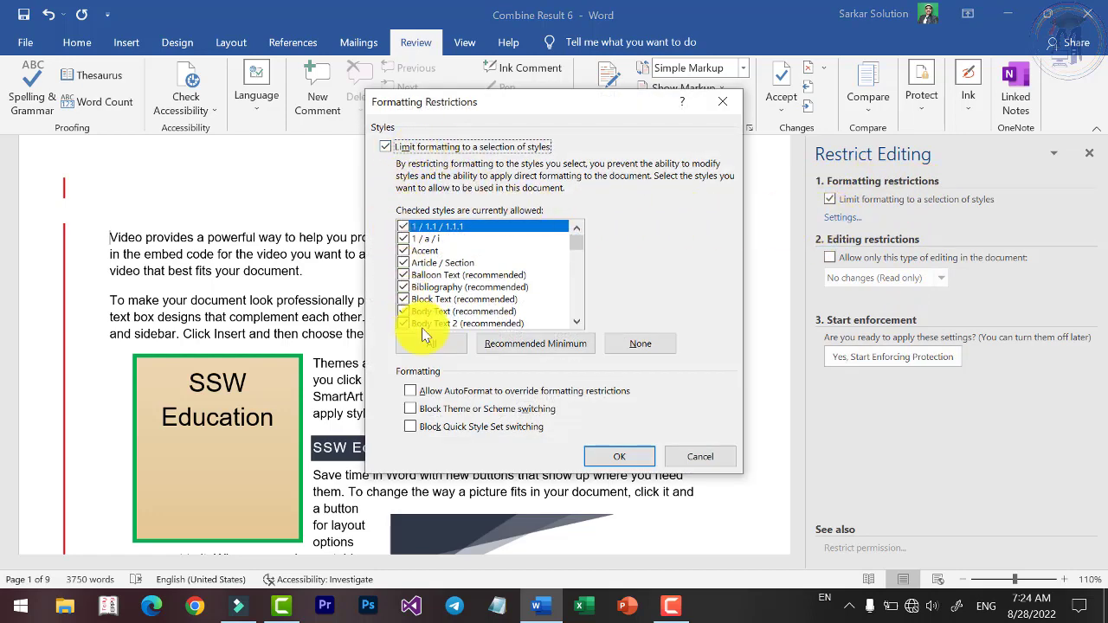
click(620, 456)
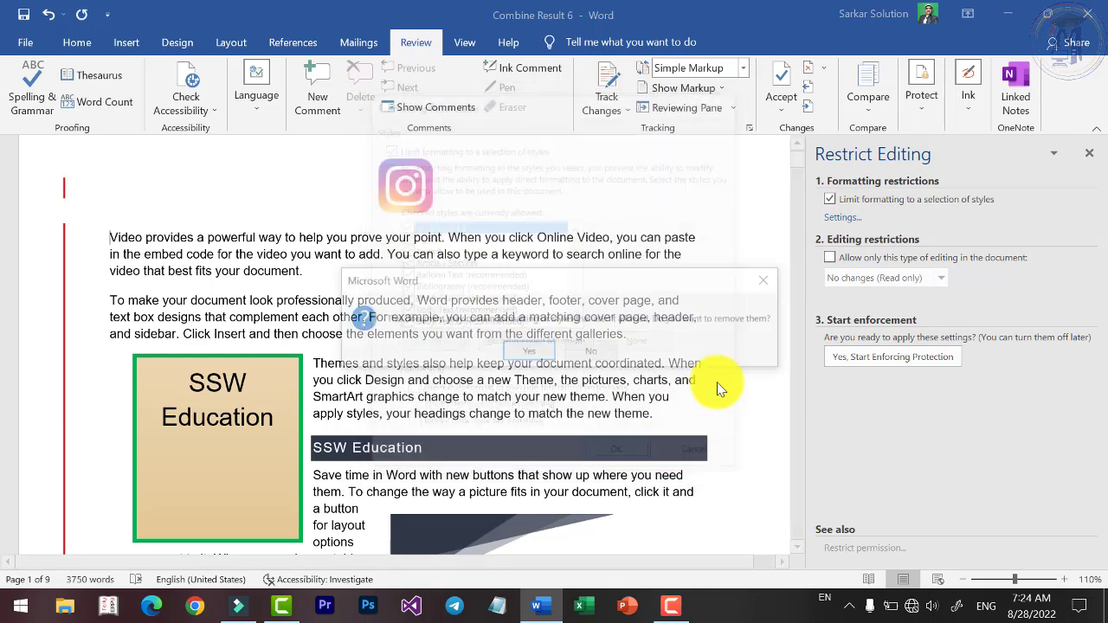
click(530, 353)
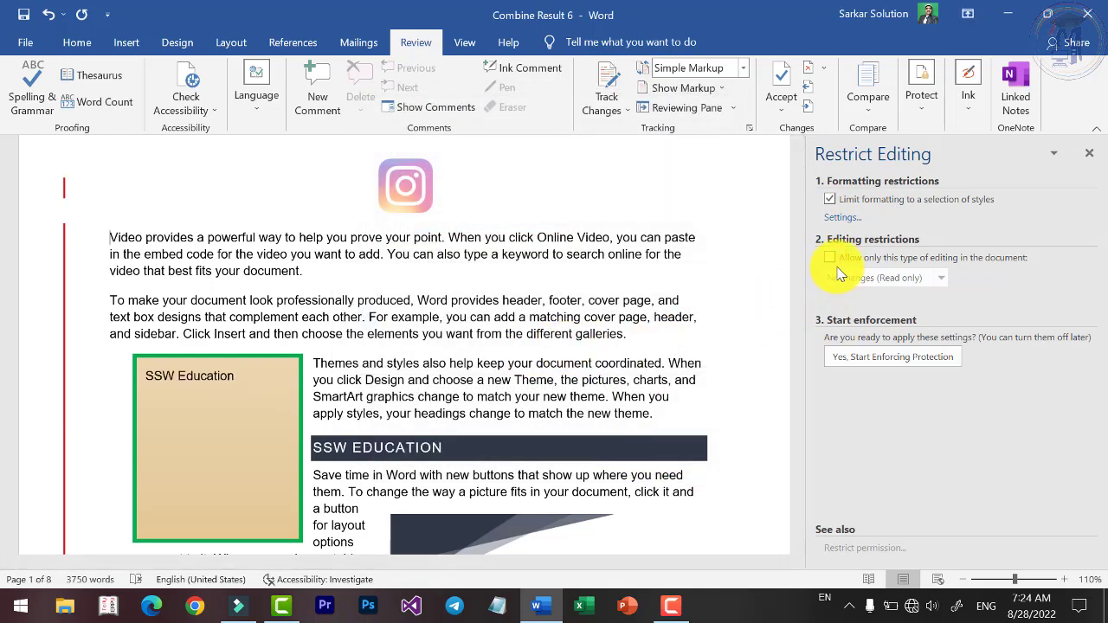
click(831, 260)
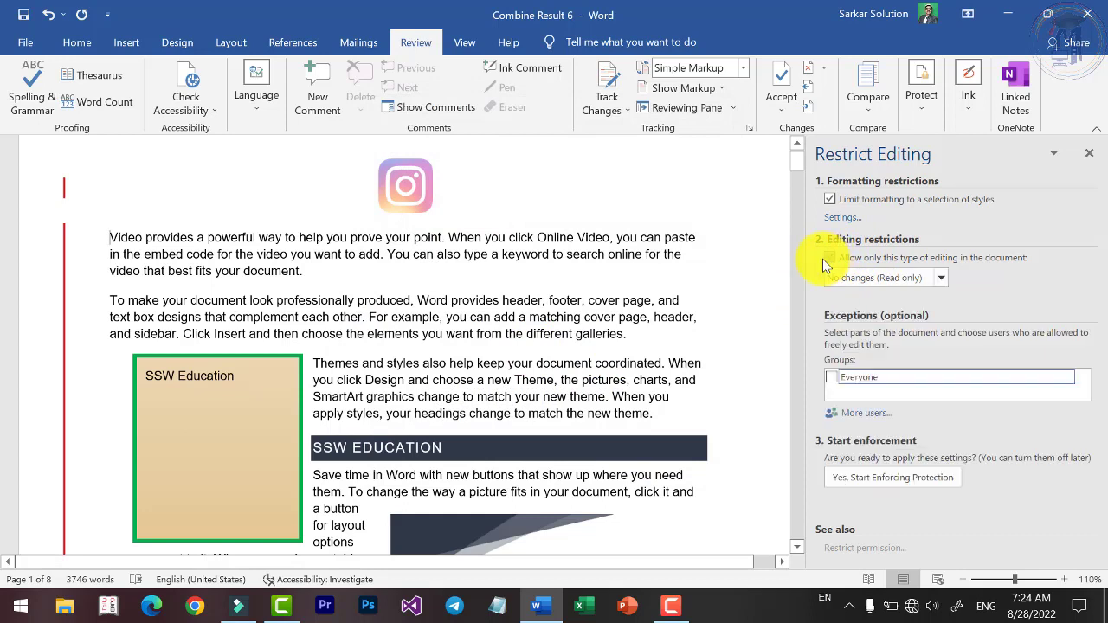
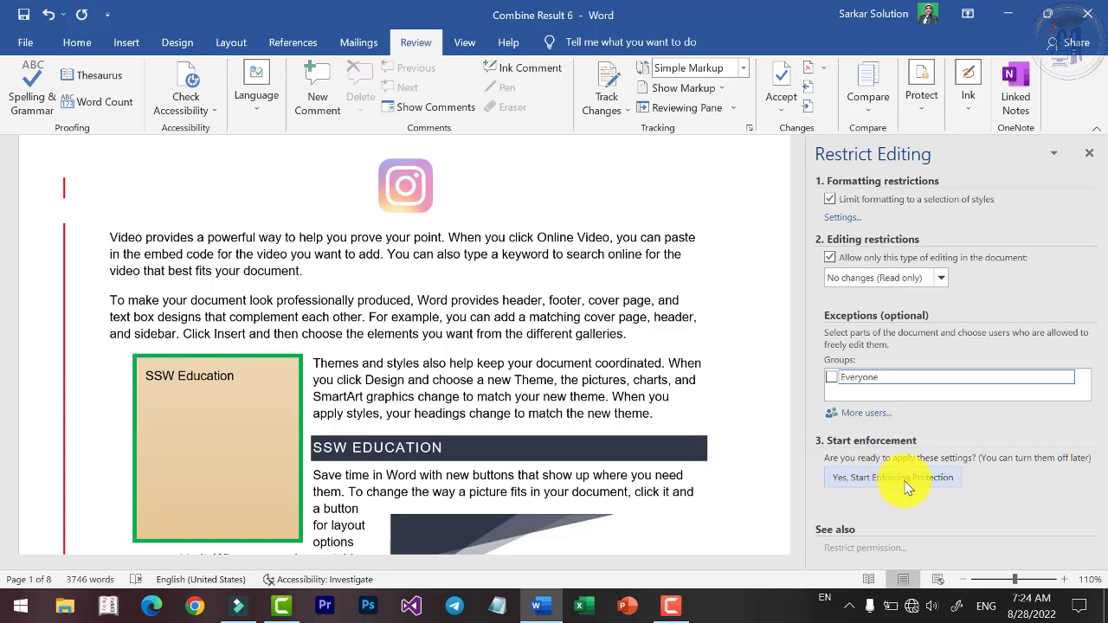
Start enforcing the read-only protection from the Restrict Editing pane.
click(909, 483)
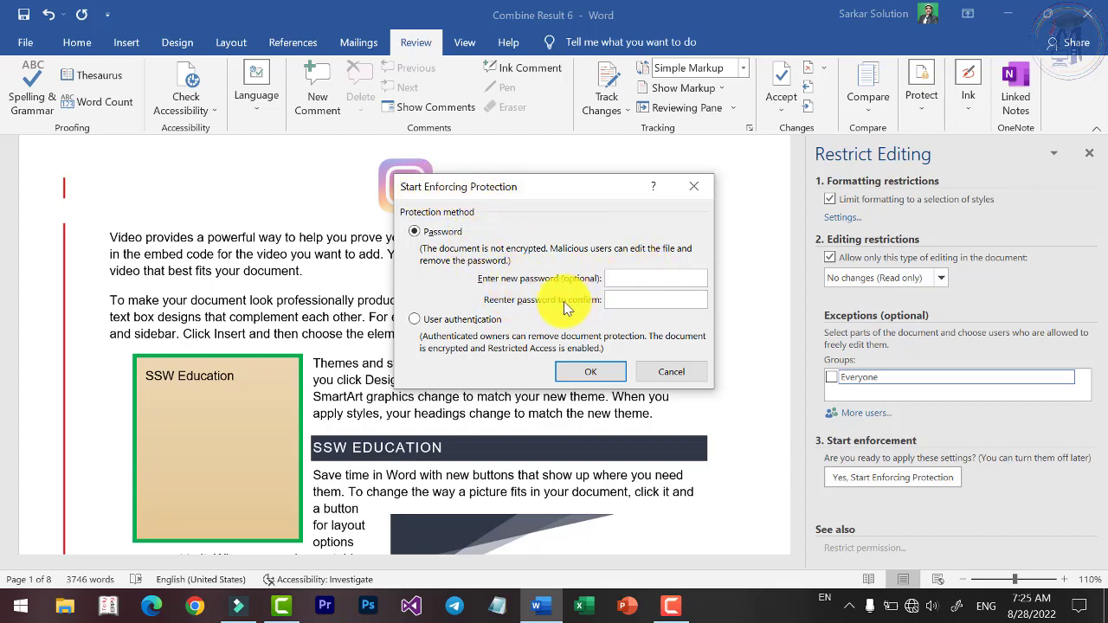
Enter and confirm the protection password, then enforce read-only protection.
text(123)
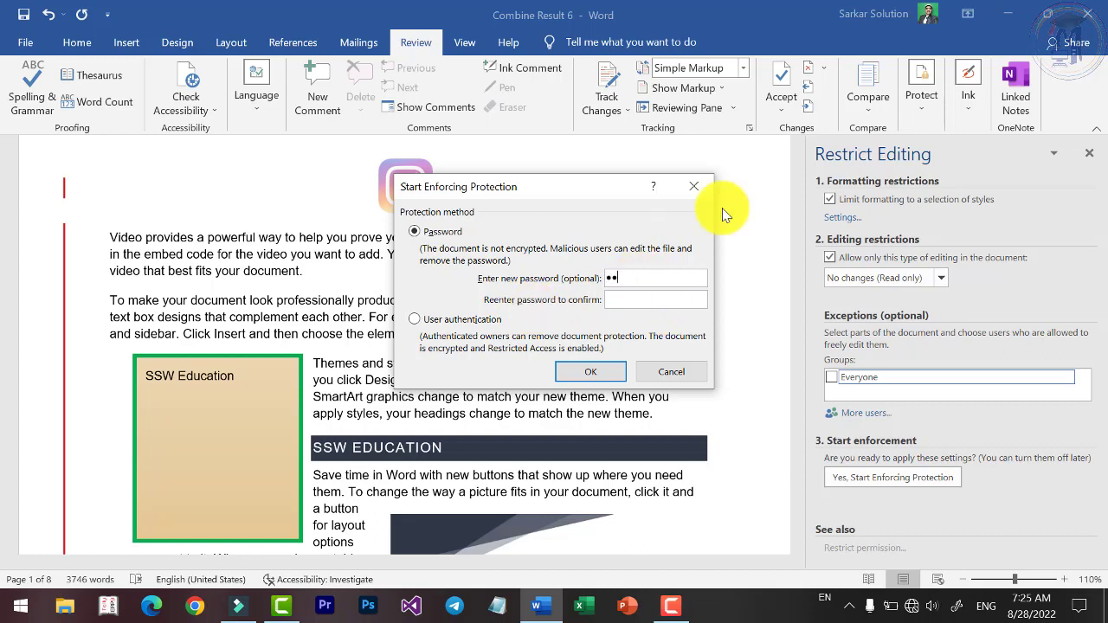
key(Tab)
text(123)
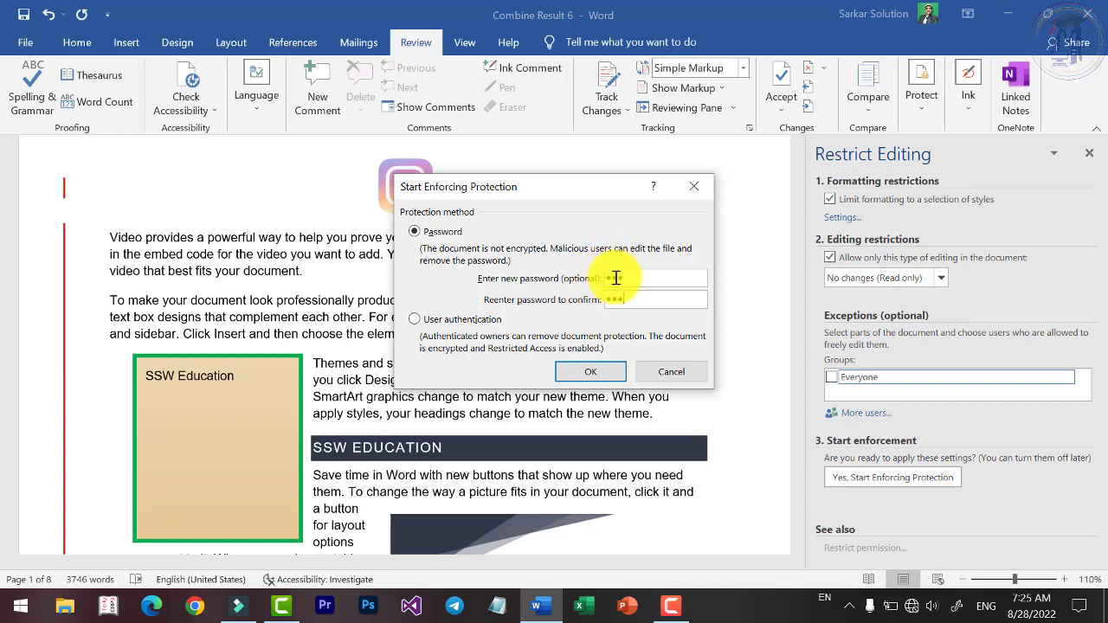
click(590, 371)
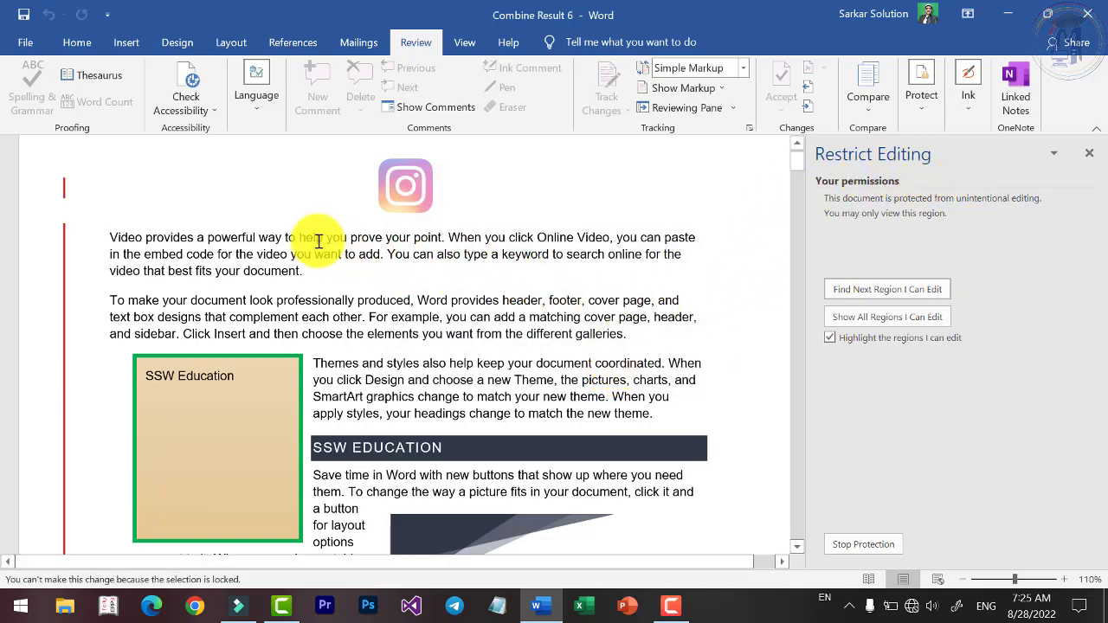
Try selecting text in the protected first paragraph.
drag(219, 253, 294, 270)
drag(181, 227, 322, 265)
scroll(127, 63, up, 6)
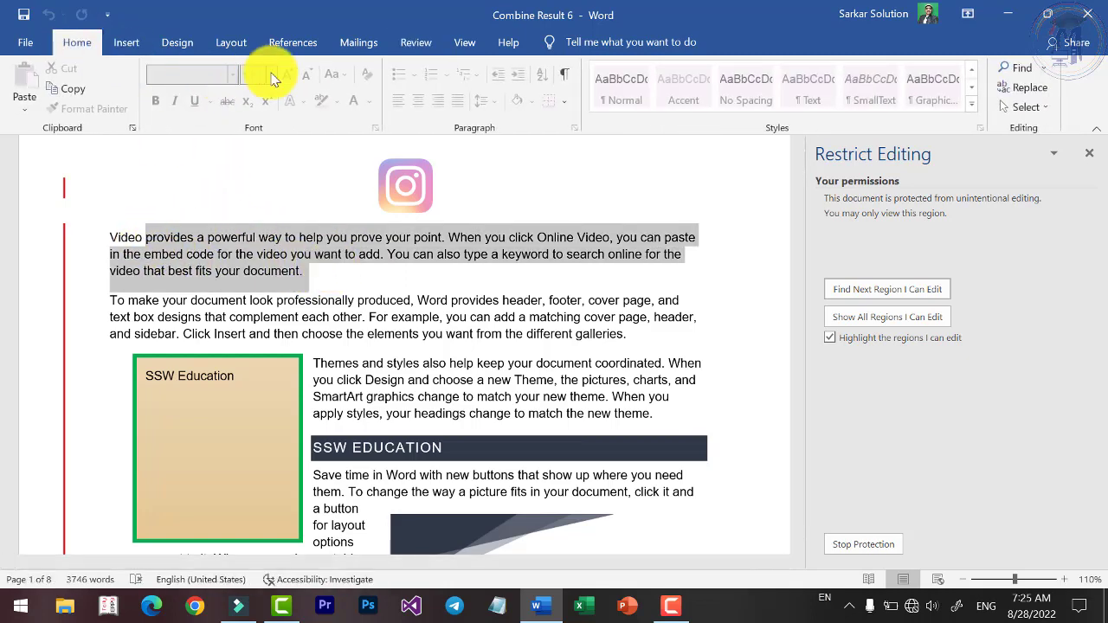
Check the greyed-out Insert commands, reselect the first paragraph, and scroll through the document and back.
click(127, 43)
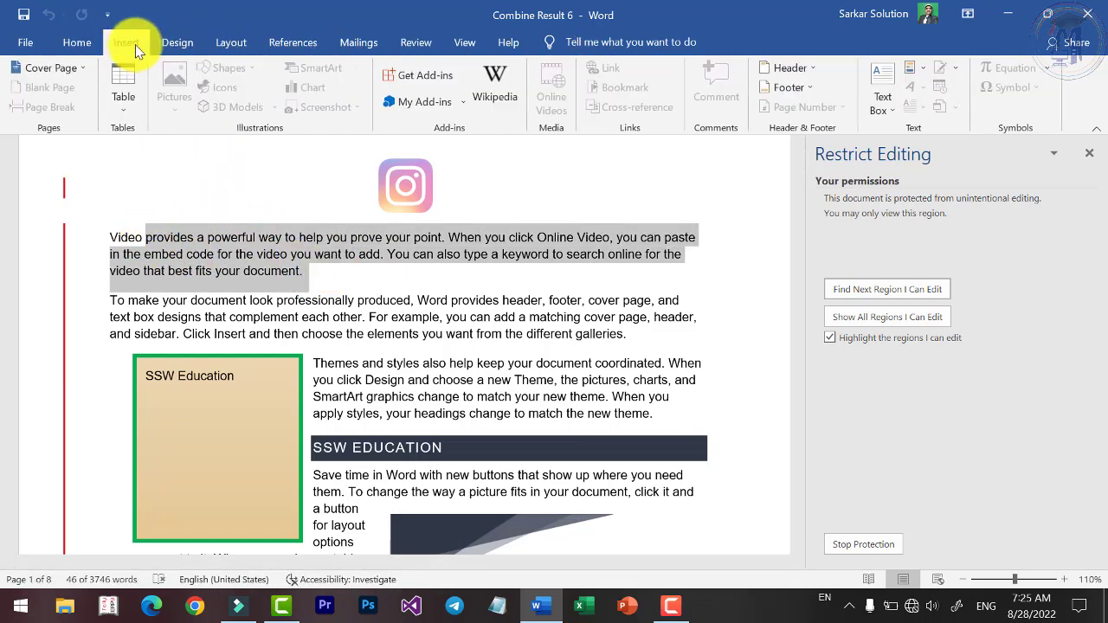
click(365, 327)
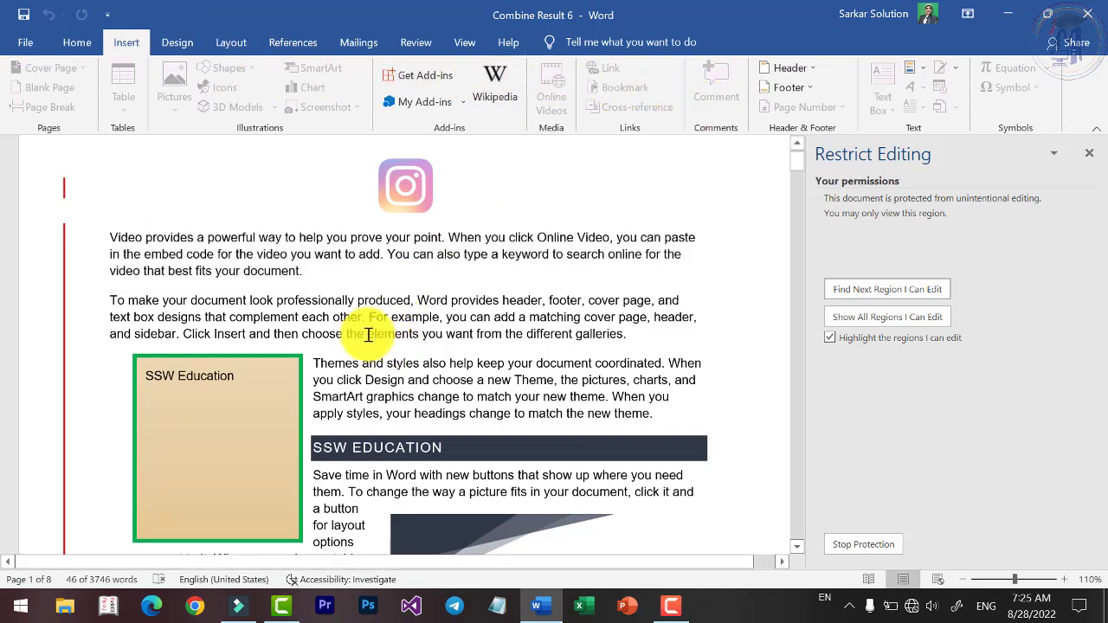
drag(305, 272, 136, 243)
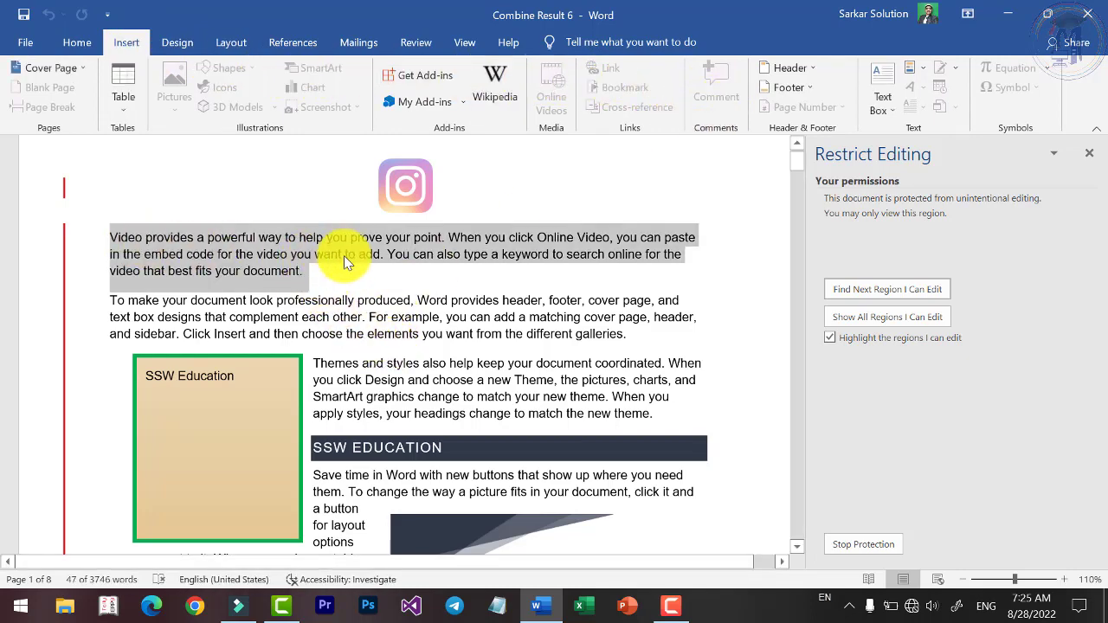
click(358, 279)
scroll(364, 260, down, 10)
scroll(376, 256, down, 20)
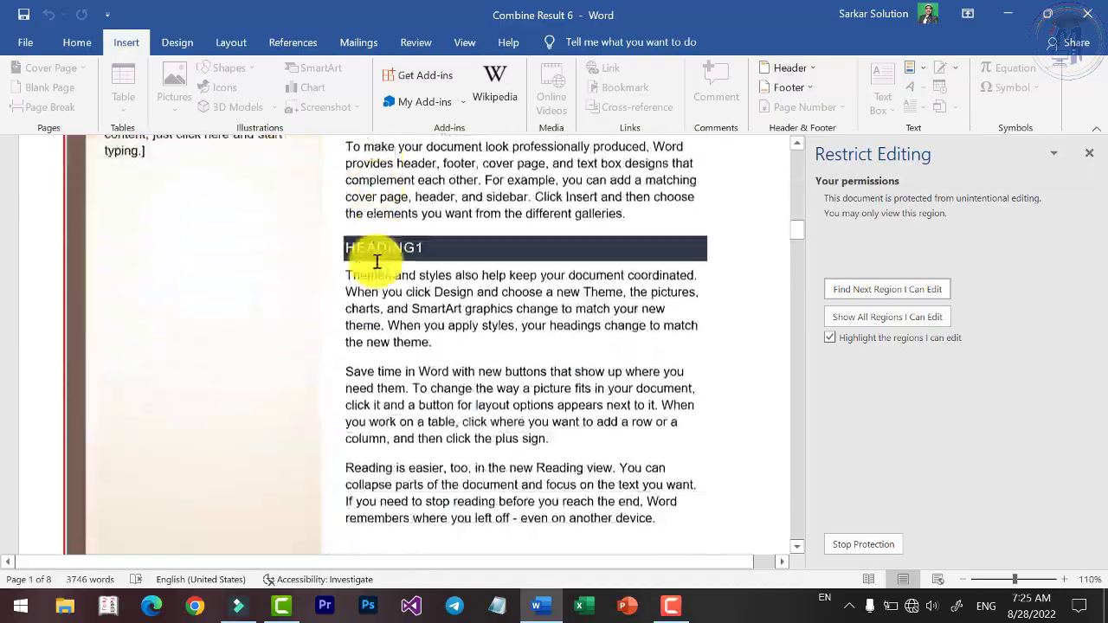
scroll(404, 223, down, 20)
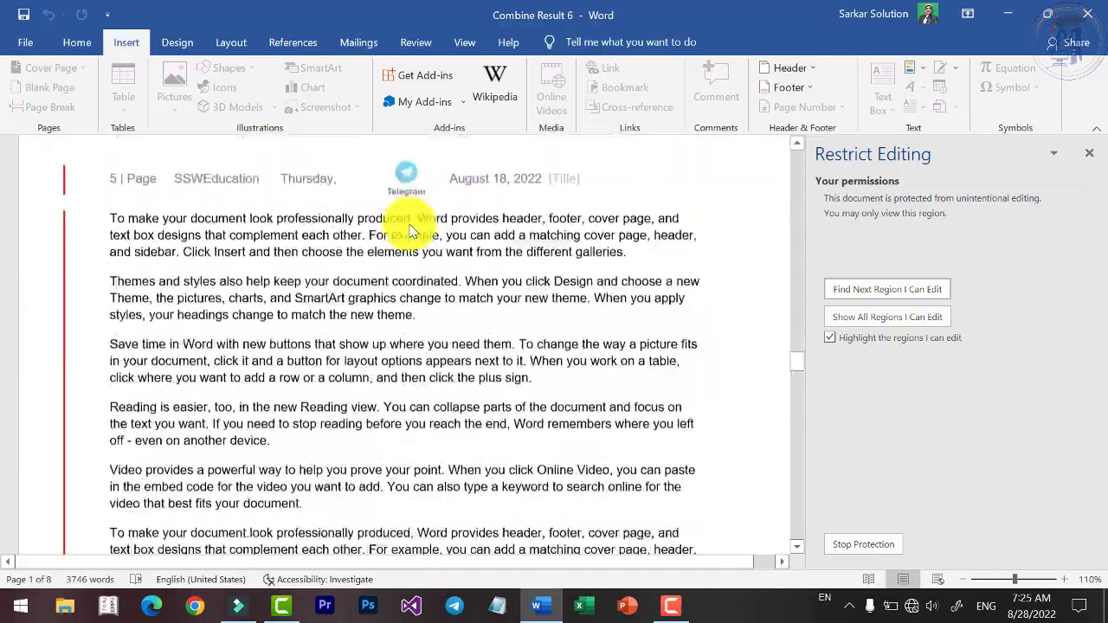
scroll(359, 347, up, 20)
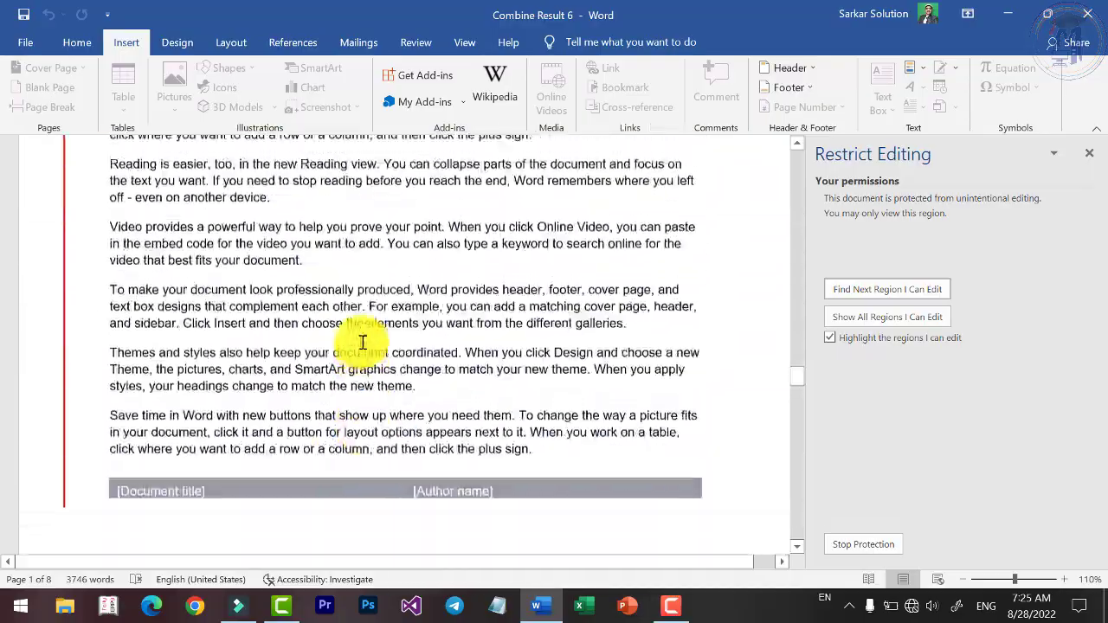
scroll(346, 350, up, 20)
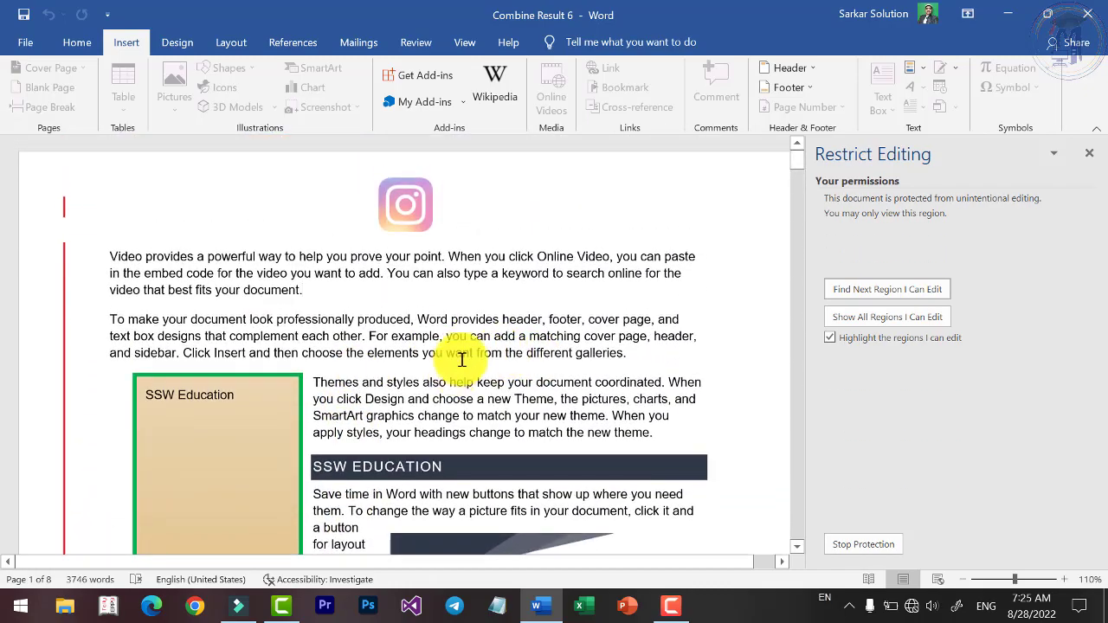
Stop protection with the password, then type 'ss' at the end of the first paragraph.
click(419, 50)
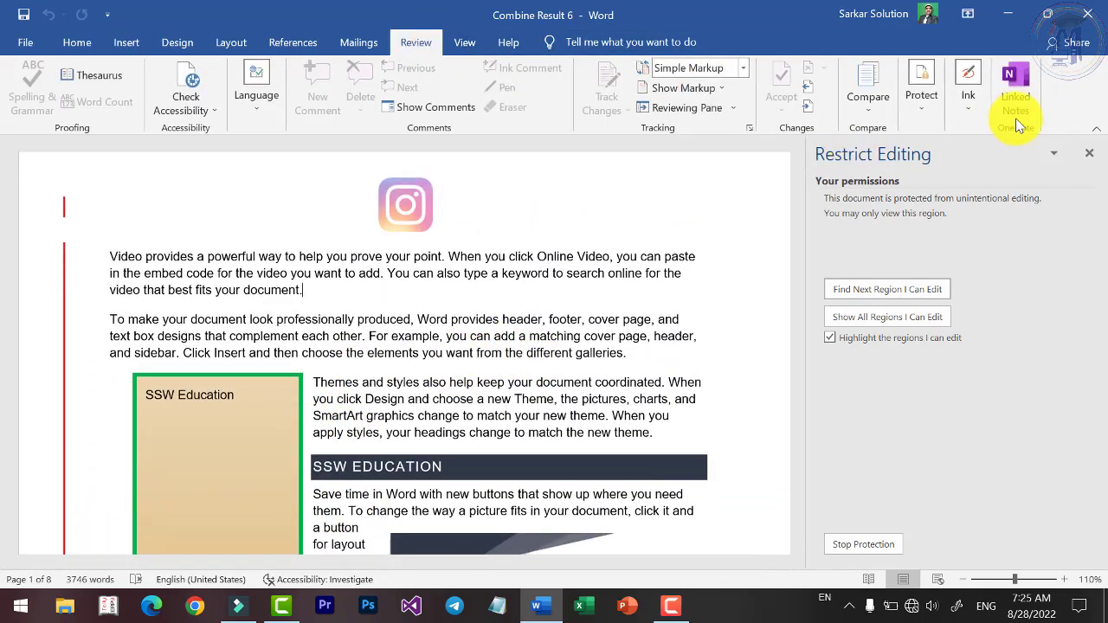
click(934, 107)
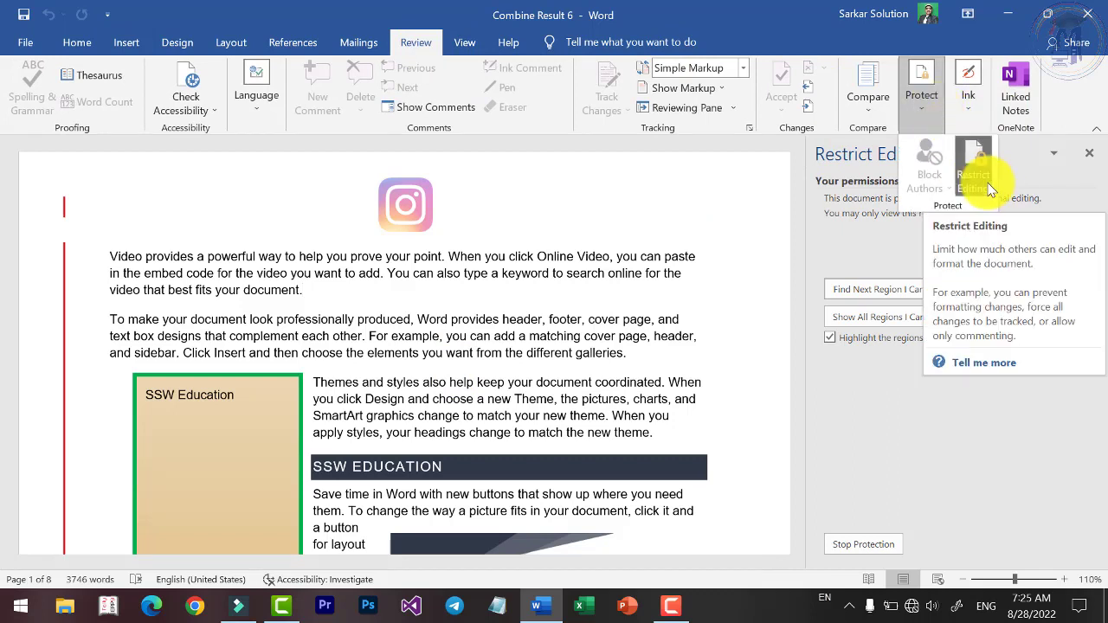
click(861, 532)
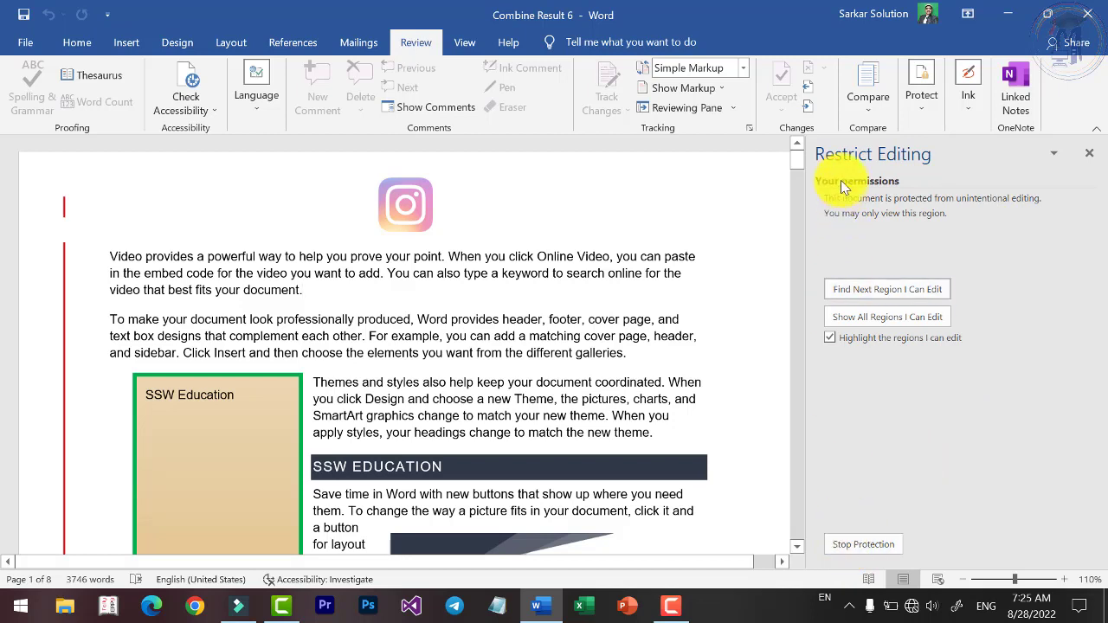
click(877, 547)
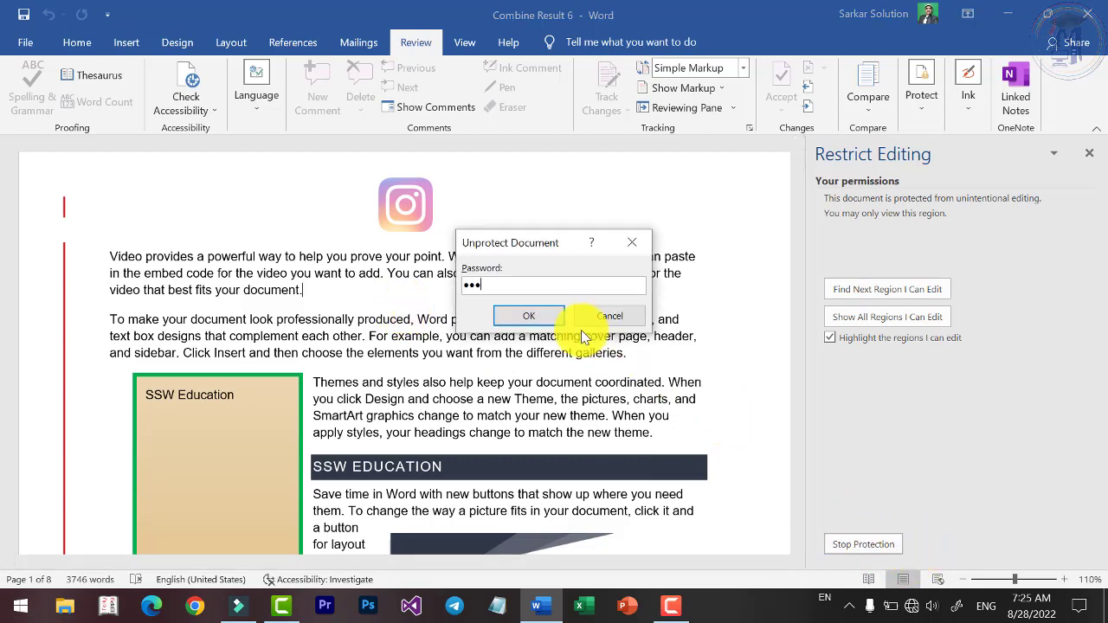
click(530, 316)
text(ss)
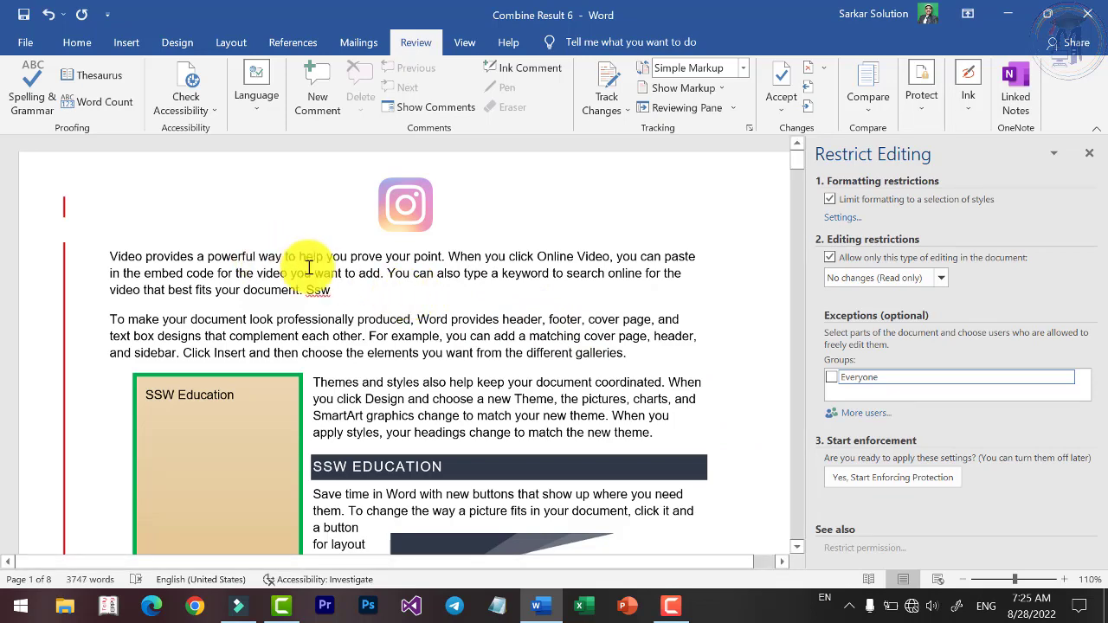
Make the phrase from 'powerful' to 'video you' bold with a larger font size.
drag(311, 273, 208, 256)
click(64, 41)
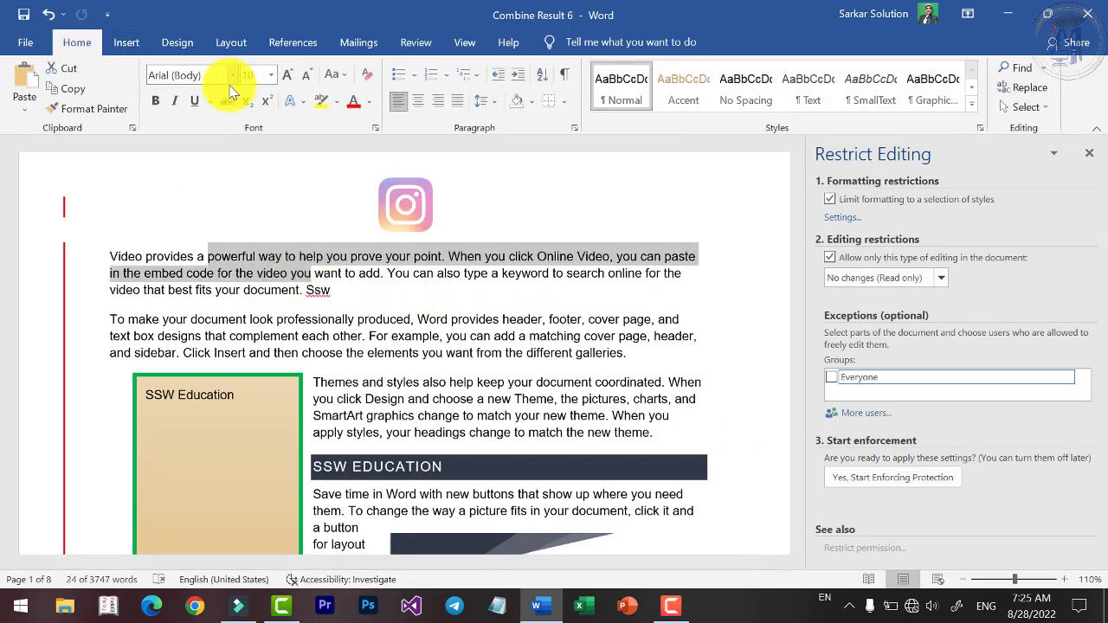
click(157, 102)
click(288, 75)
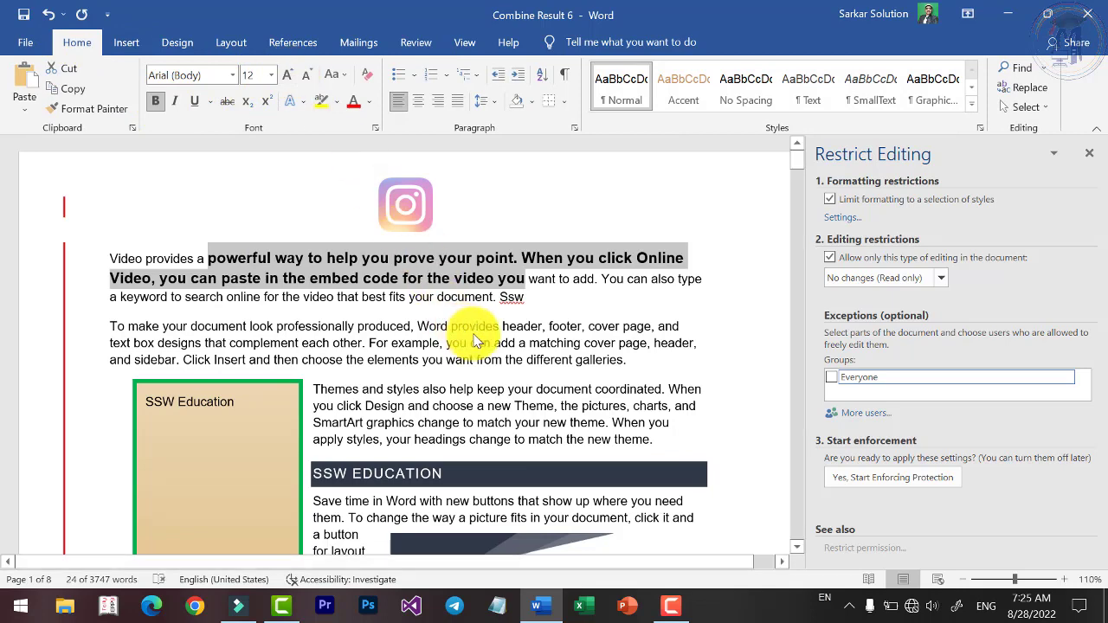
click(511, 299)
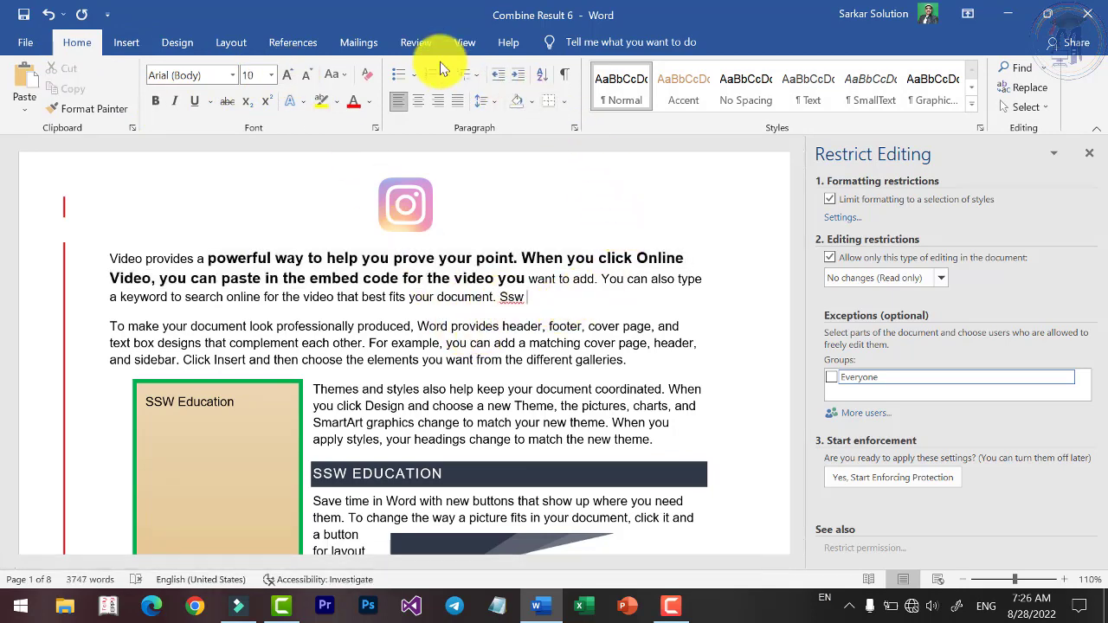
Look through the Review markup and tracking options, close Restrict Editing, and reach the Ink menu.
click(421, 47)
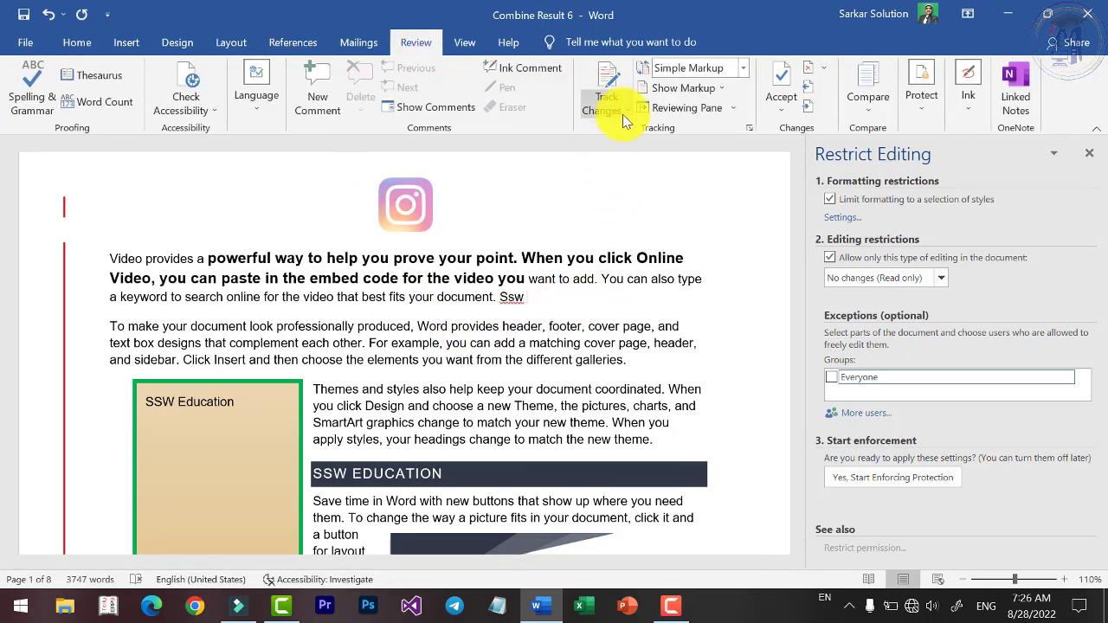
click(747, 71)
click(747, 71)
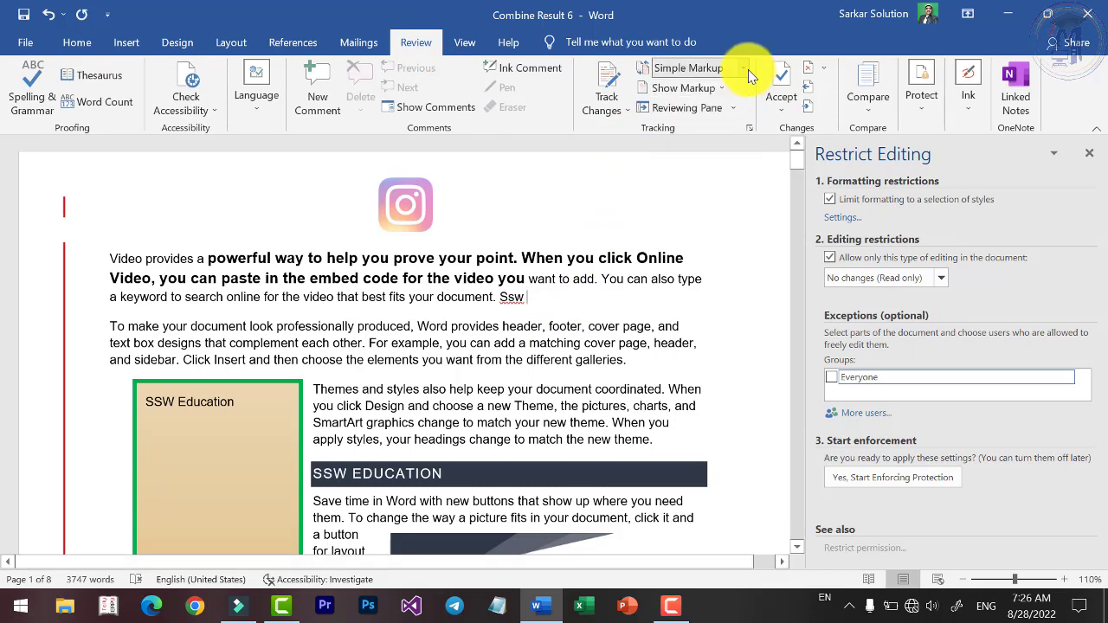
click(613, 114)
click(628, 376)
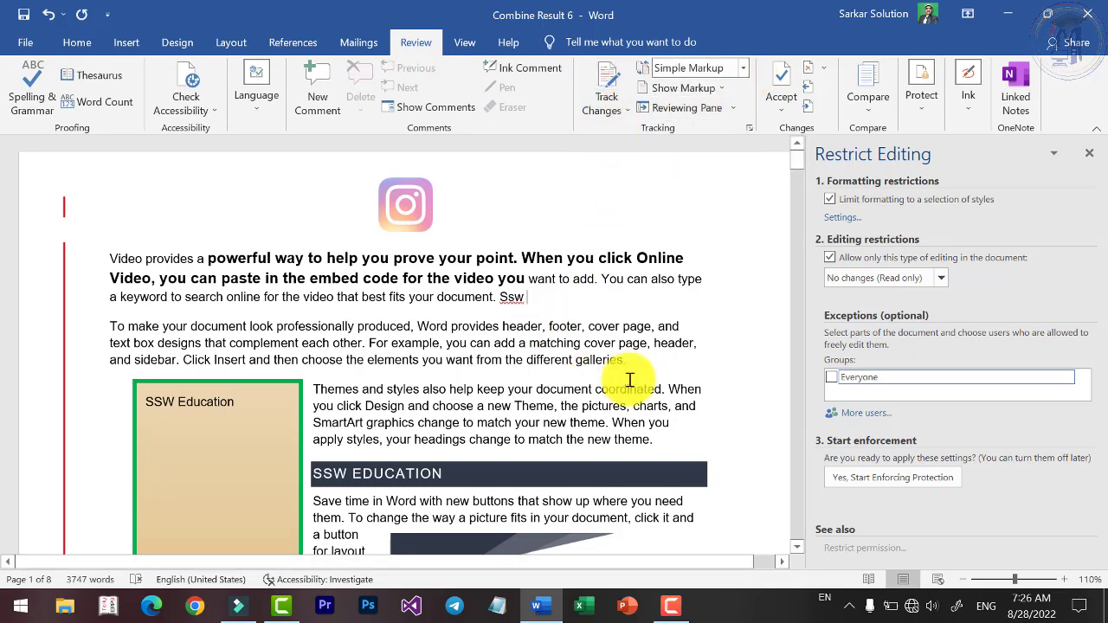
click(1089, 153)
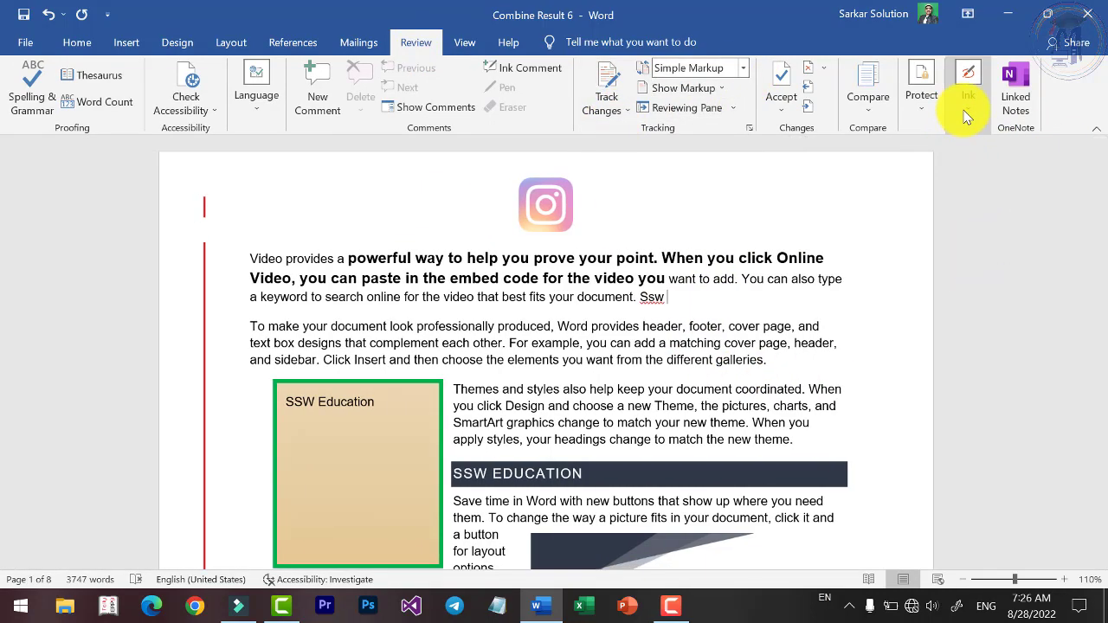
click(961, 112)
click(931, 111)
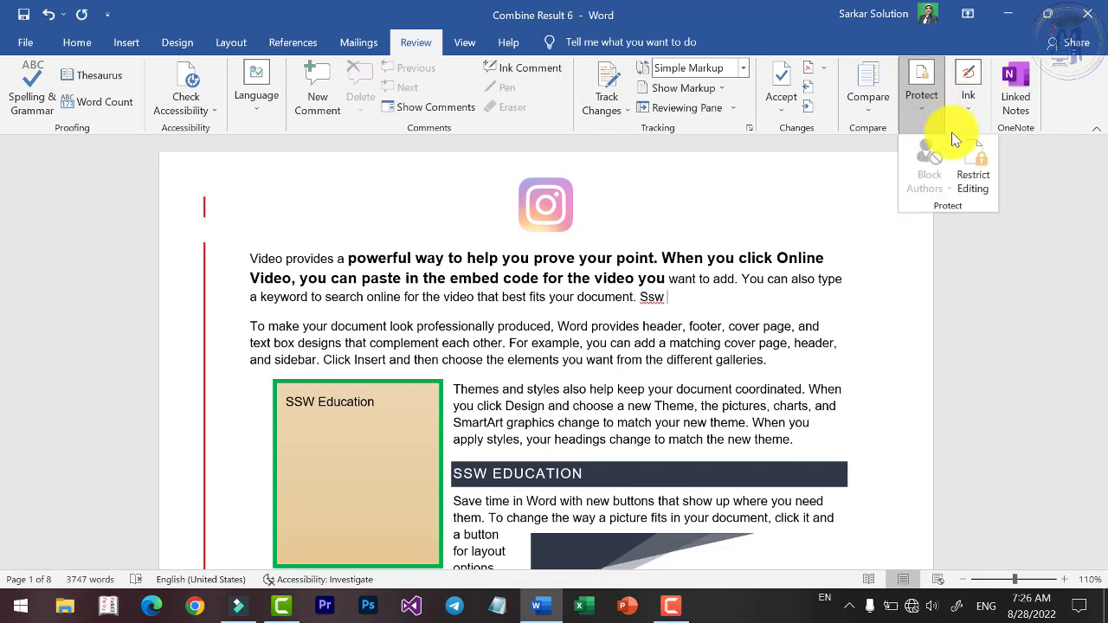
click(968, 111)
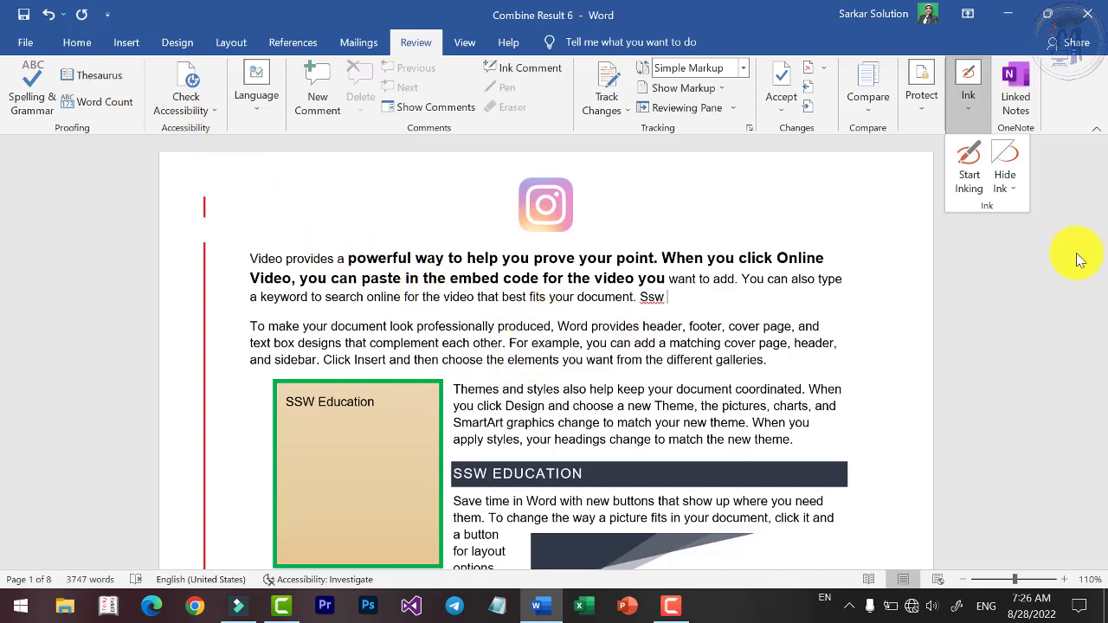
Start inking, draw pen strokes and an oval, then scribble in red and erase it.
click(977, 167)
drag(499, 175, 477, 271)
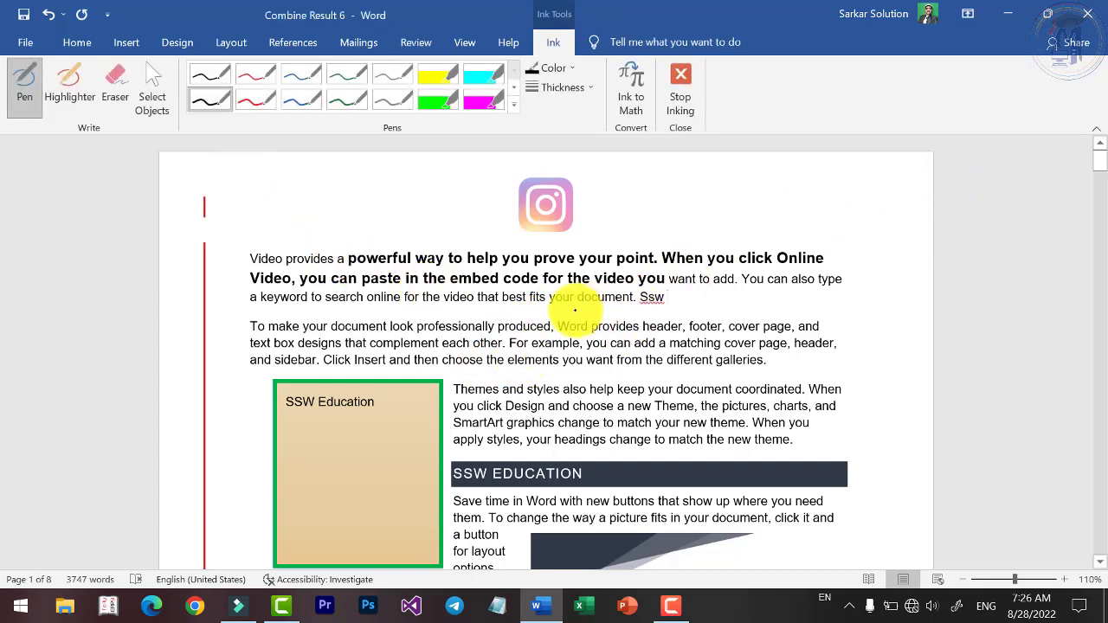
mouse_move(655, 238)
mouse_down()
mouse_move(648, 215)
mouse_move(877, 243)
mouse_up()
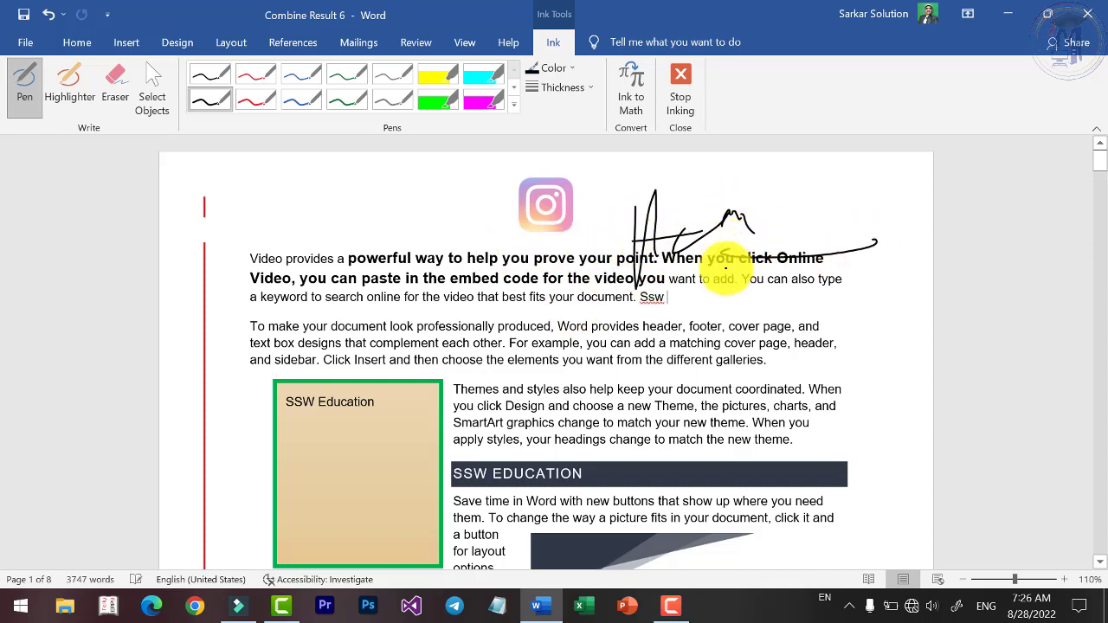
mouse_move(684, 192)
mouse_down()
mouse_move(915, 213)
mouse_move(638, 181)
mouse_up()
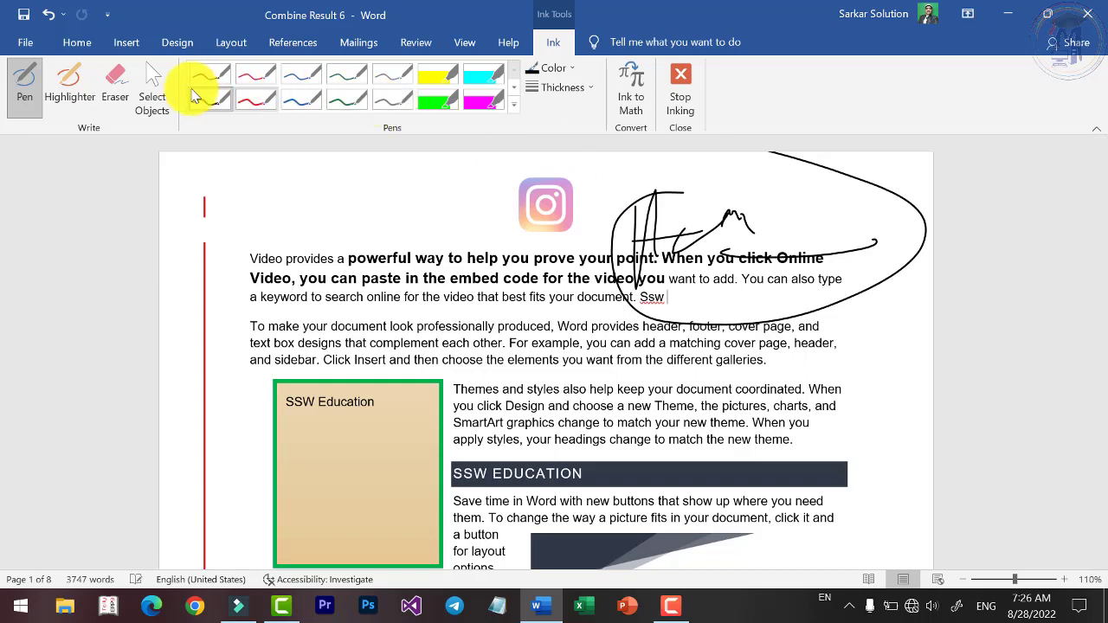
click(246, 98)
mouse_move(408, 218)
mouse_down()
mouse_move(490, 198)
mouse_move(519, 227)
mouse_up()
click(115, 86)
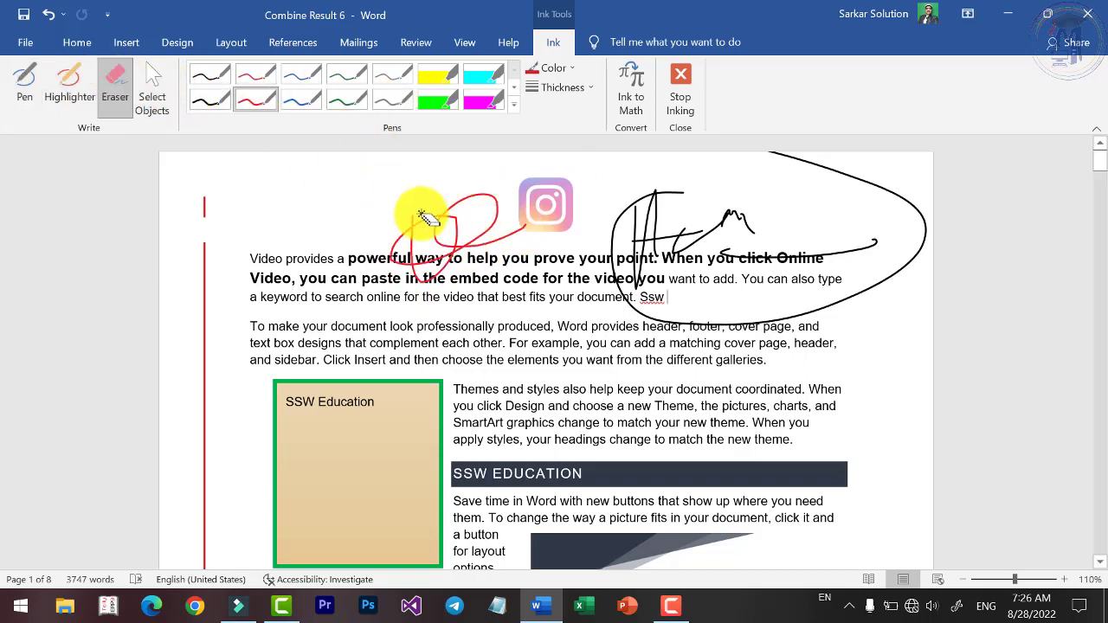
click(420, 217)
Highlight two lines in yellow, then erase the highlights and the remaining pen strokes.
click(79, 81)
drag(554, 278, 260, 278)
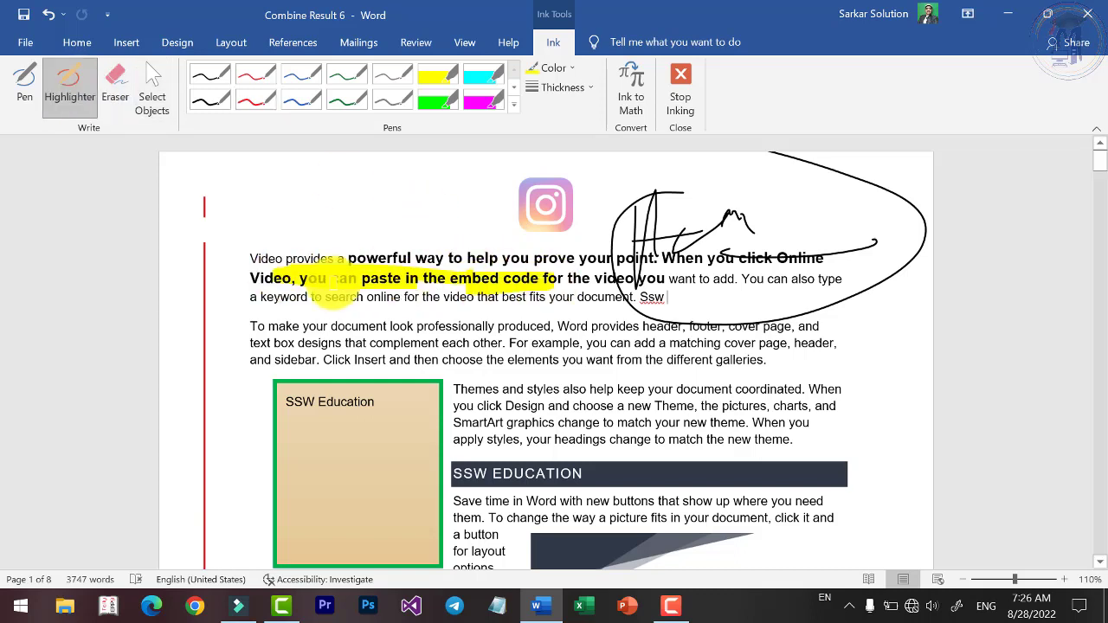
mouse_move(451, 343)
mouse_down()
mouse_move(536, 345)
mouse_move(424, 360)
mouse_up()
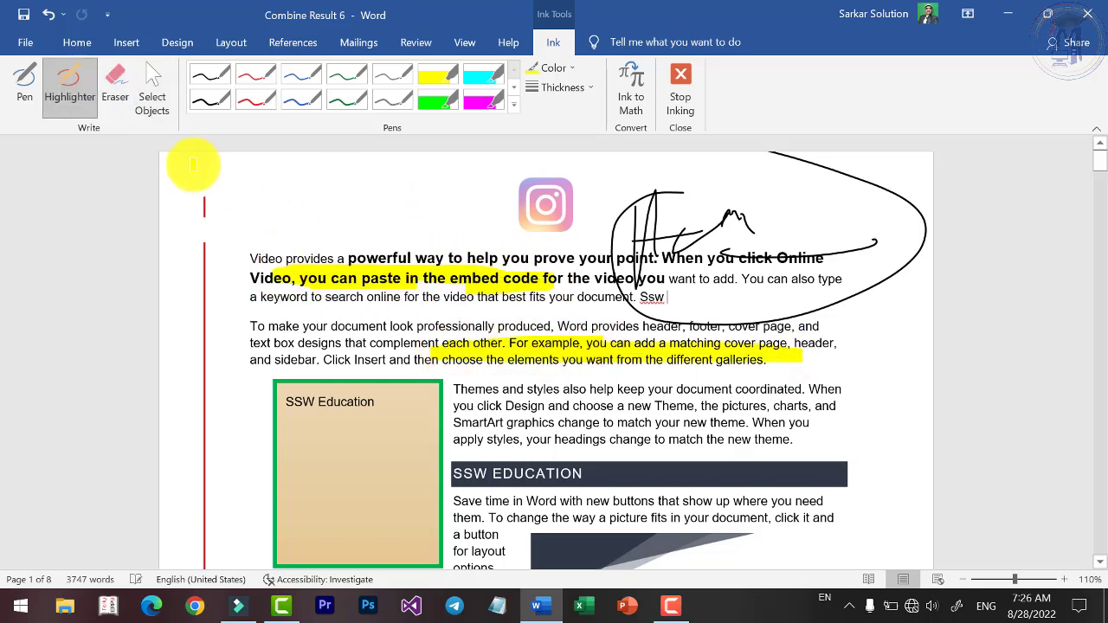
click(115, 87)
mouse_move(511, 309)
mouse_down()
mouse_move(527, 339)
mouse_move(421, 272)
mouse_up()
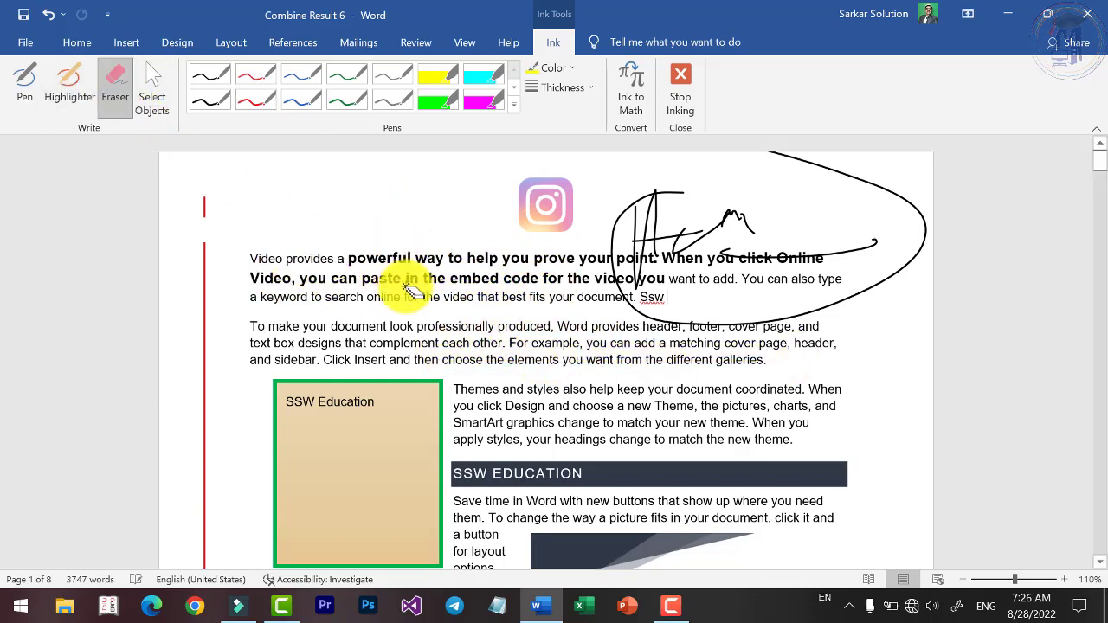
mouse_move(649, 258)
mouse_down()
mouse_move(906, 250)
mouse_move(840, 208)
mouse_move(733, 235)
mouse_up()
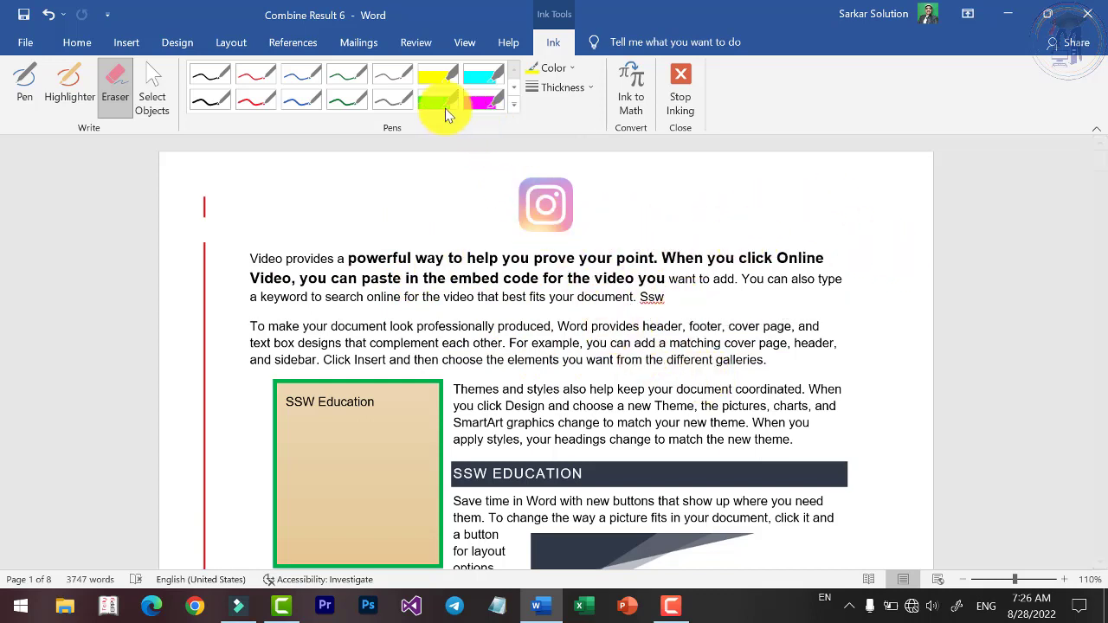
click(438, 103)
mouse_move(644, 292)
mouse_down()
mouse_move(528, 331)
mouse_move(571, 381)
mouse_move(517, 410)
mouse_up()
click(115, 87)
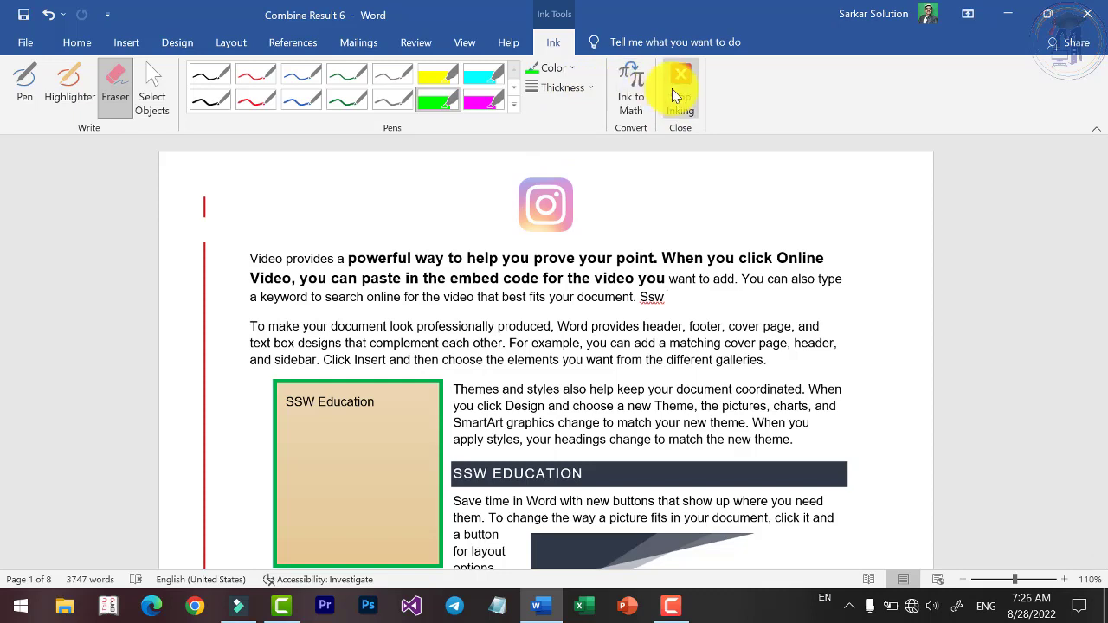
Handwrite w with Ink to Math and insert the recognized equation w_ after 'Ssw'.
click(643, 115)
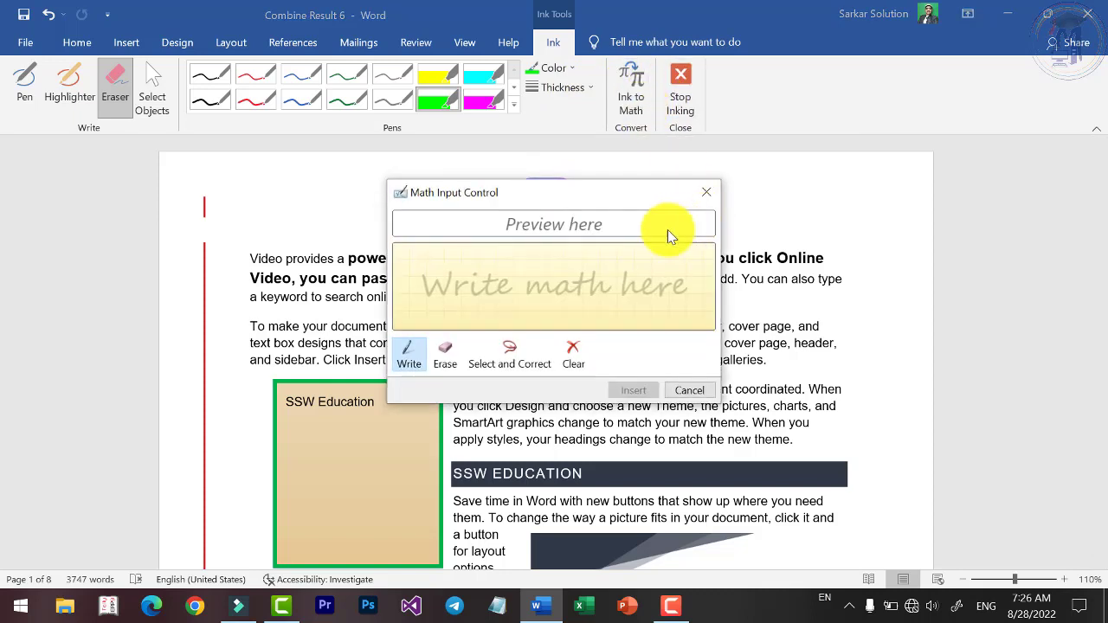
mouse_move(467, 260)
mouse_down()
mouse_move(564, 279)
mouse_move(591, 257)
mouse_up()
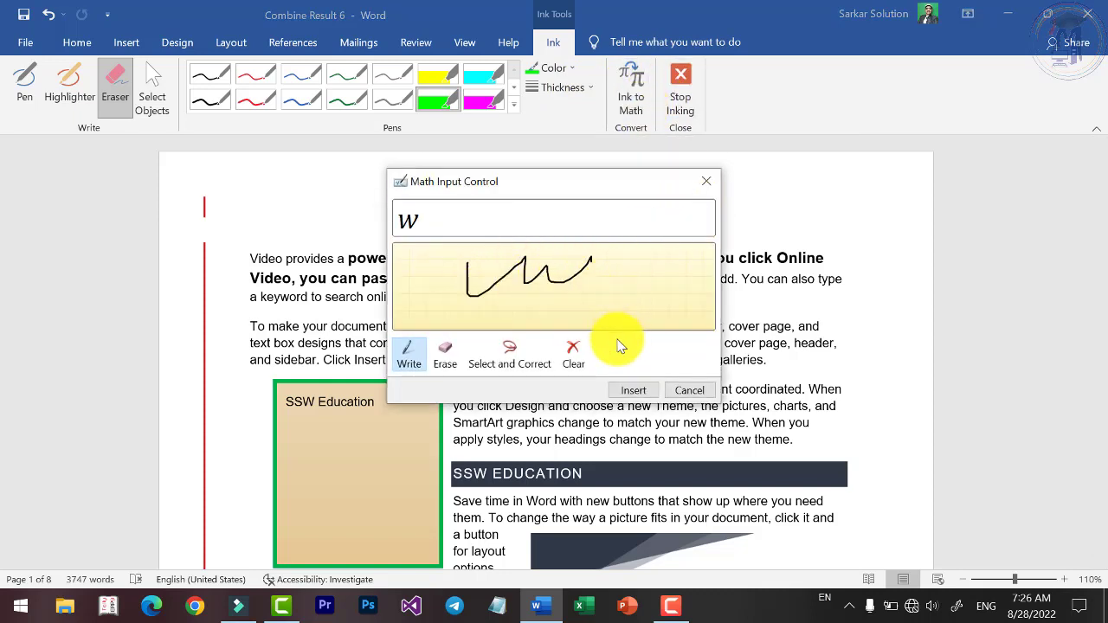
mouse_move(567, 303)
mouse_down()
mouse_move(622, 275)
mouse_move(689, 282)
mouse_up()
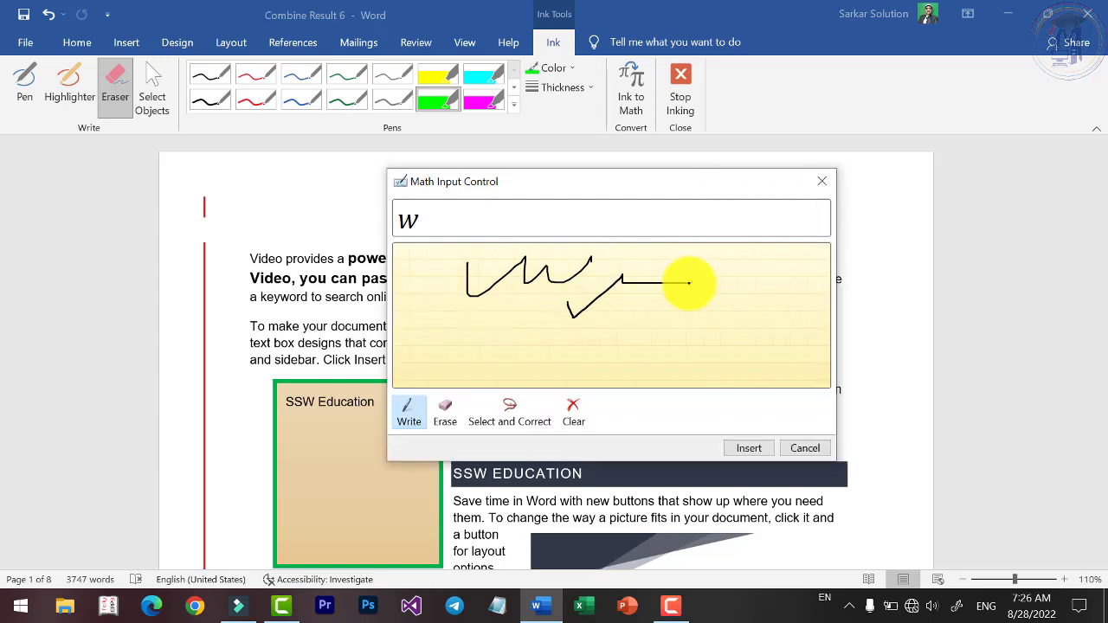
click(758, 444)
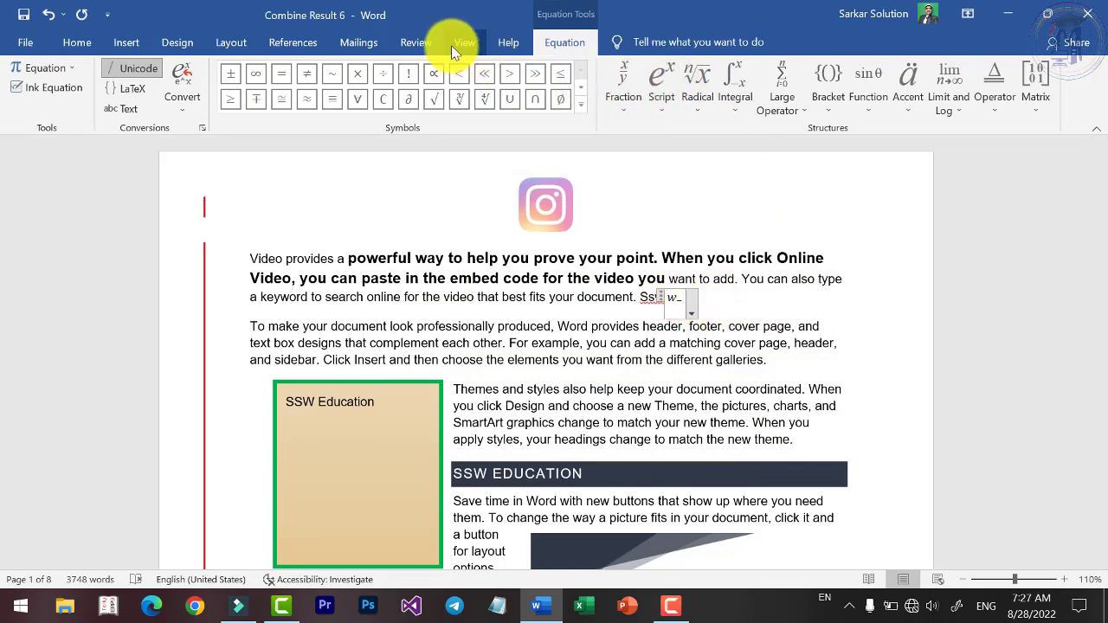
click(416, 43)
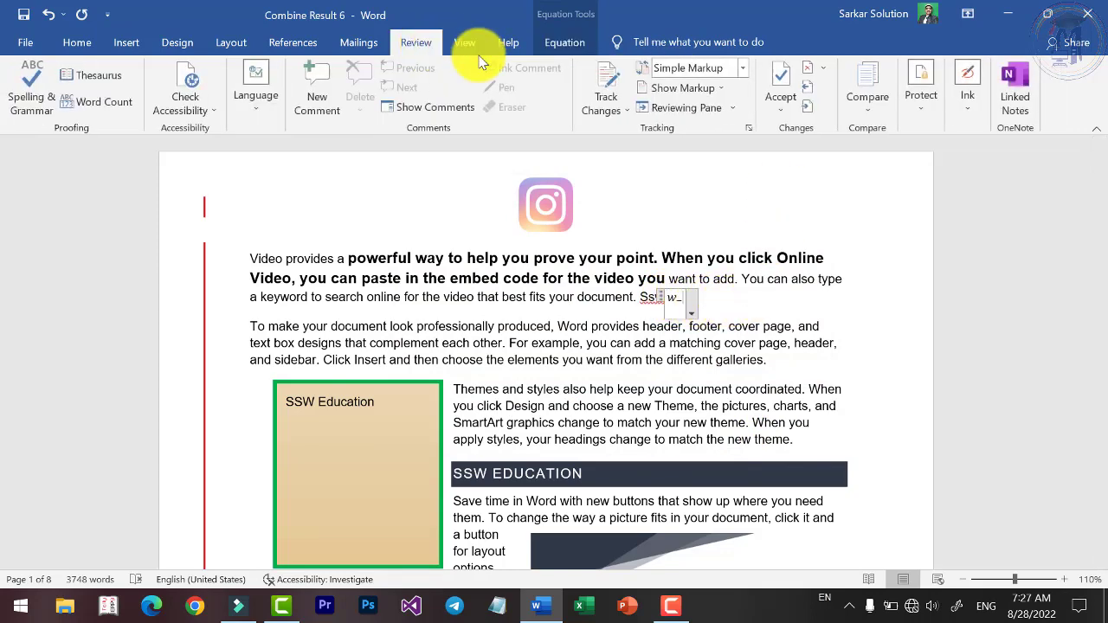
Leave the equation and turn inking back on from the Review Ink options.
click(655, 275)
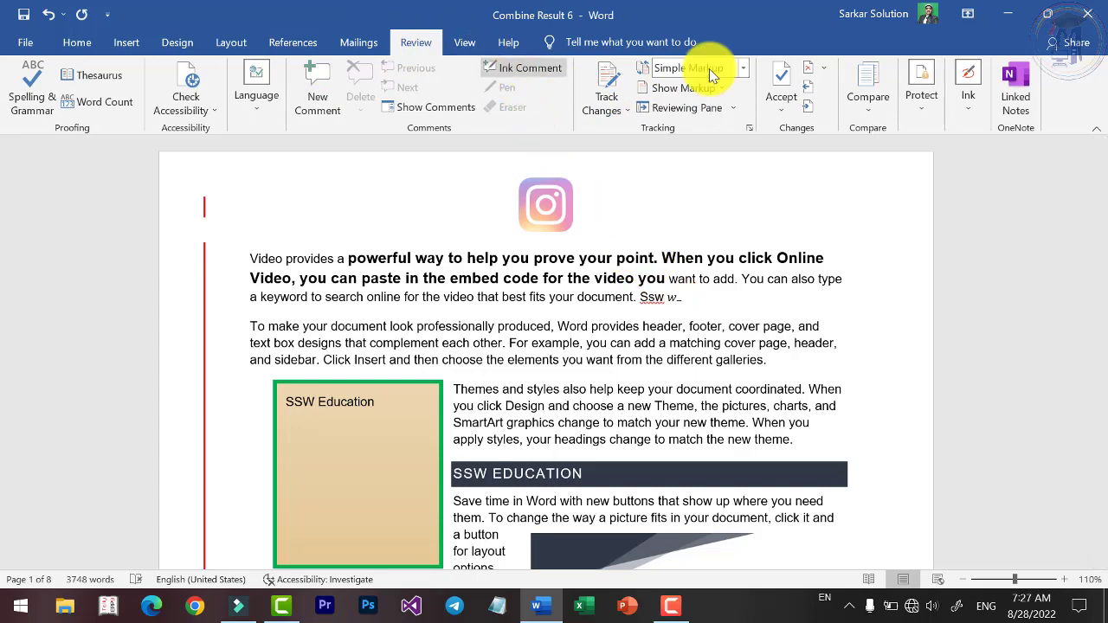
click(928, 93)
click(968, 93)
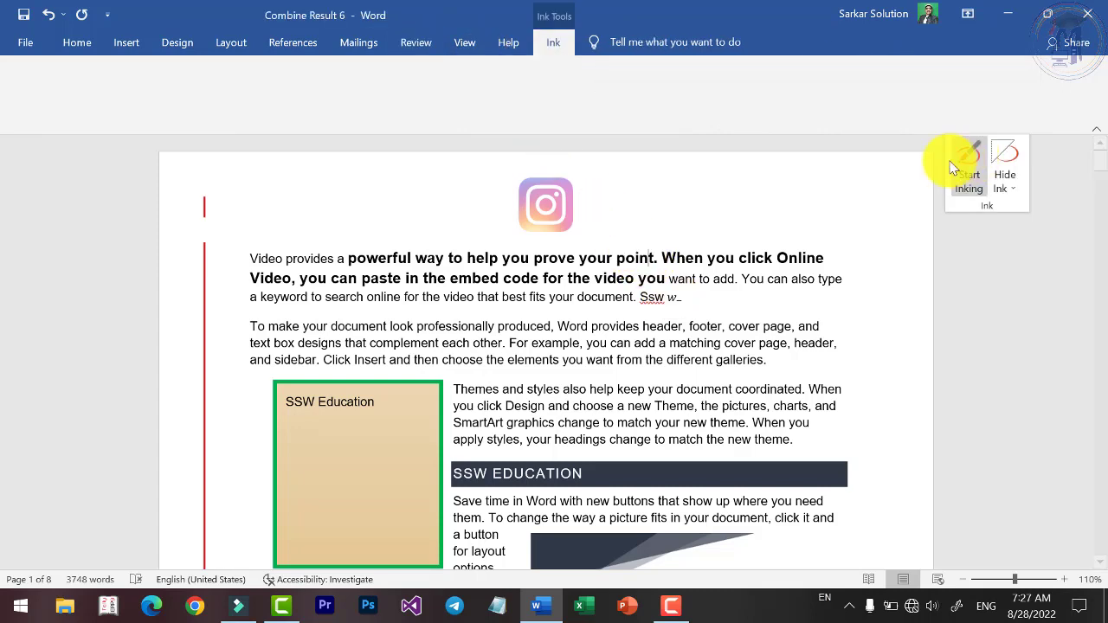
click(969, 168)
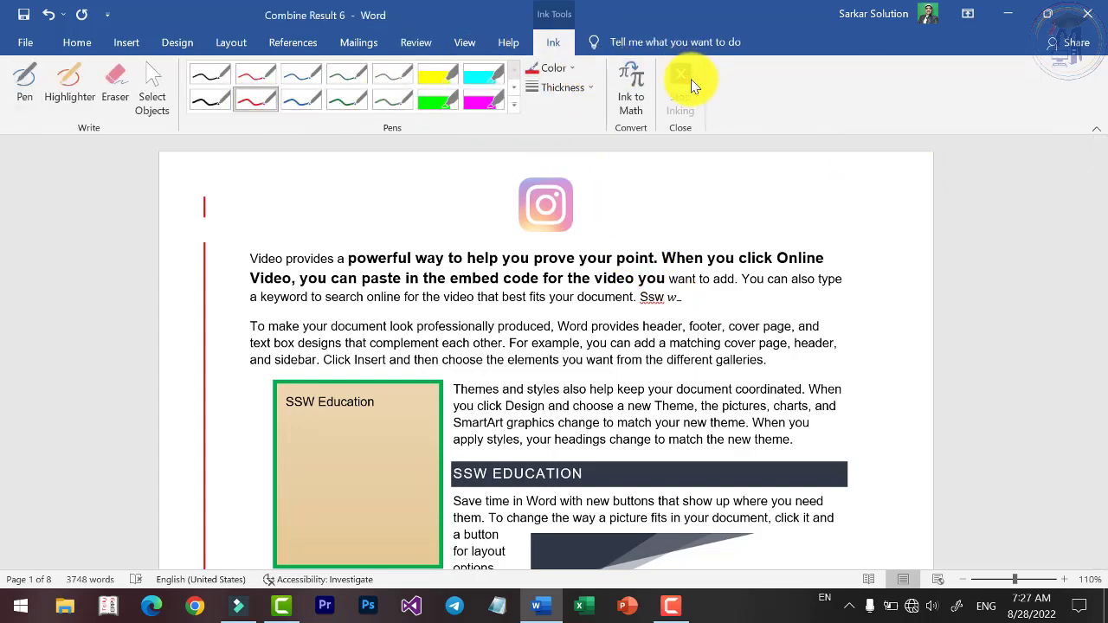
click(420, 46)
click(968, 96)
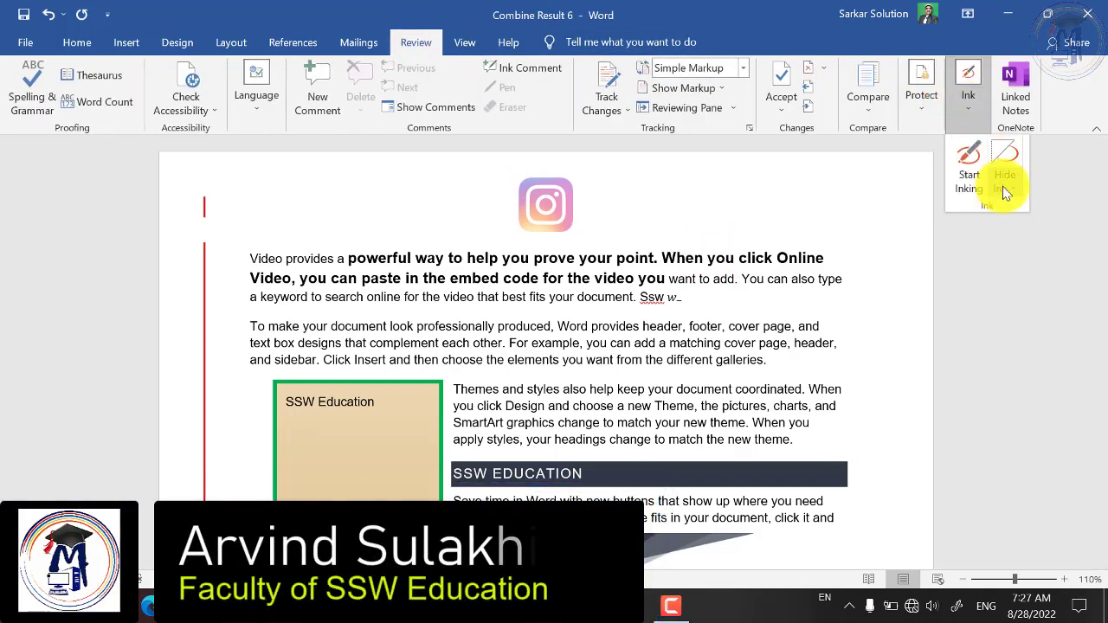
click(1004, 186)
click(968, 177)
Draw red loops around the paragraph text and a black loop around the first paragraph.
mouse_move(697, 192)
mouse_down()
mouse_move(730, 227)
mouse_move(549, 223)
mouse_move(617, 381)
mouse_move(641, 334)
mouse_move(784, 387)
mouse_move(867, 458)
mouse_up()
click(210, 100)
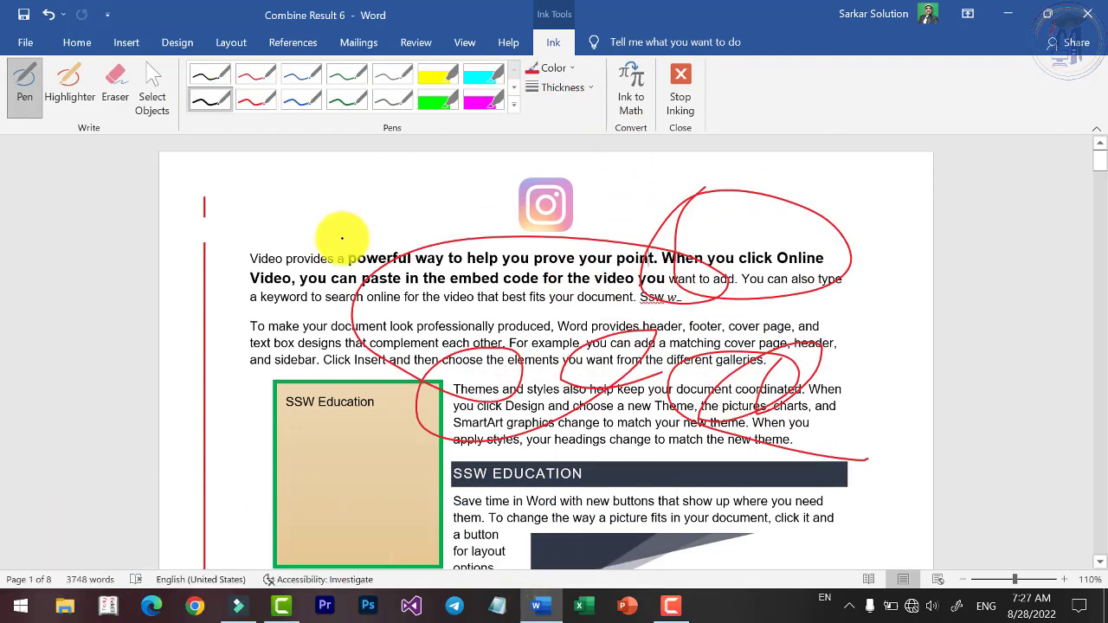
mouse_move(485, 240)
mouse_down()
mouse_move(292, 277)
mouse_move(455, 252)
mouse_up()
click(415, 41)
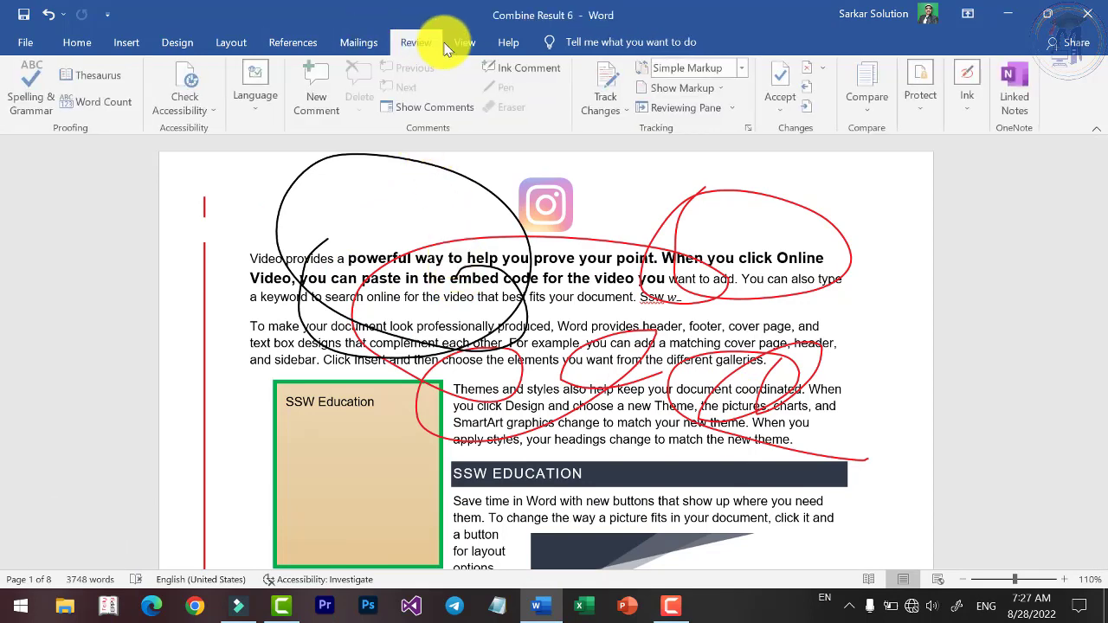
click(968, 86)
Hide all ink in the document, then show it again.
click(1011, 186)
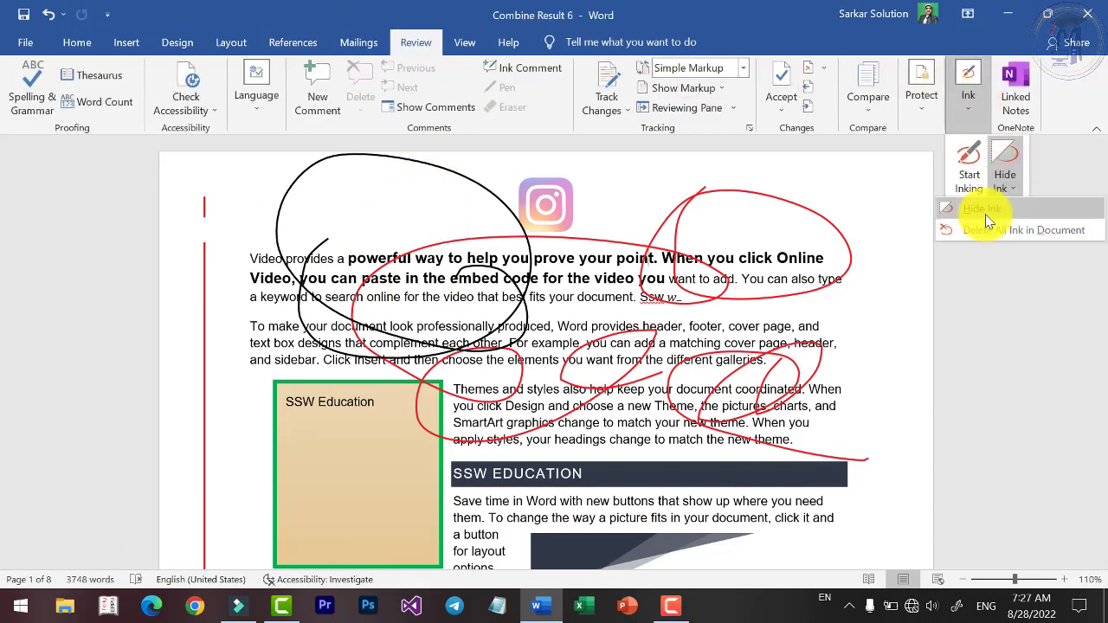
click(984, 210)
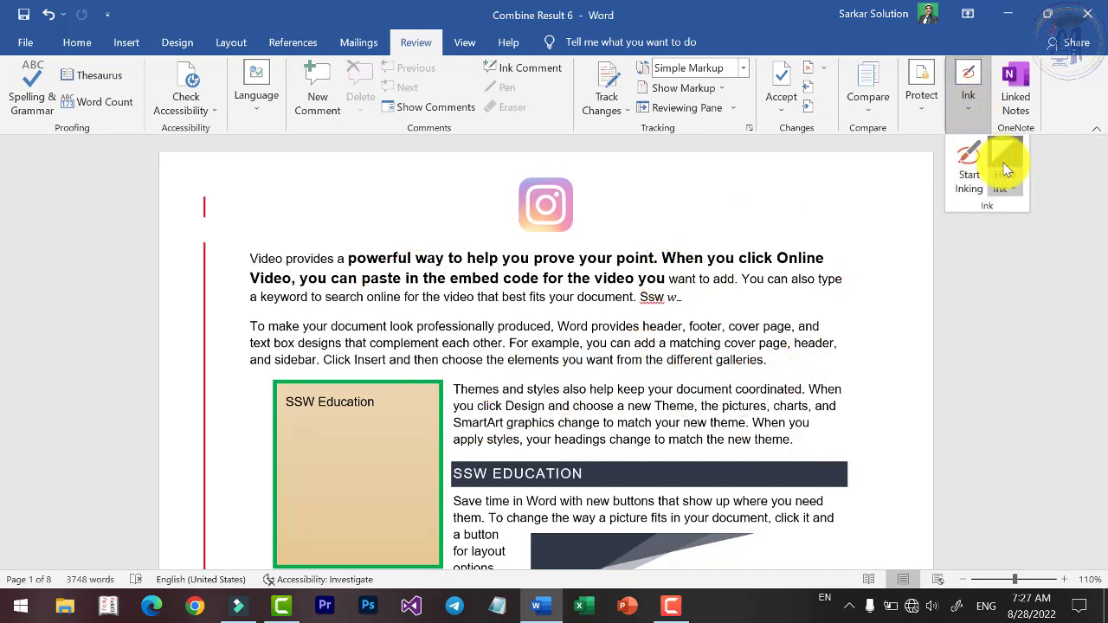
click(1007, 186)
click(1003, 211)
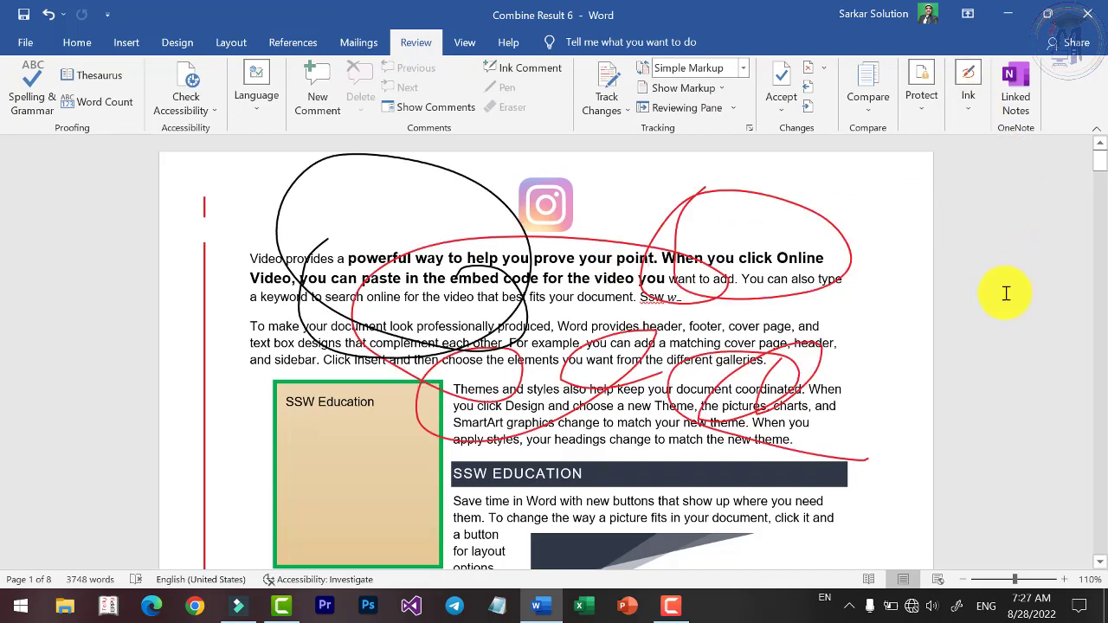
Delete all ink in the document.
click(971, 102)
click(1007, 186)
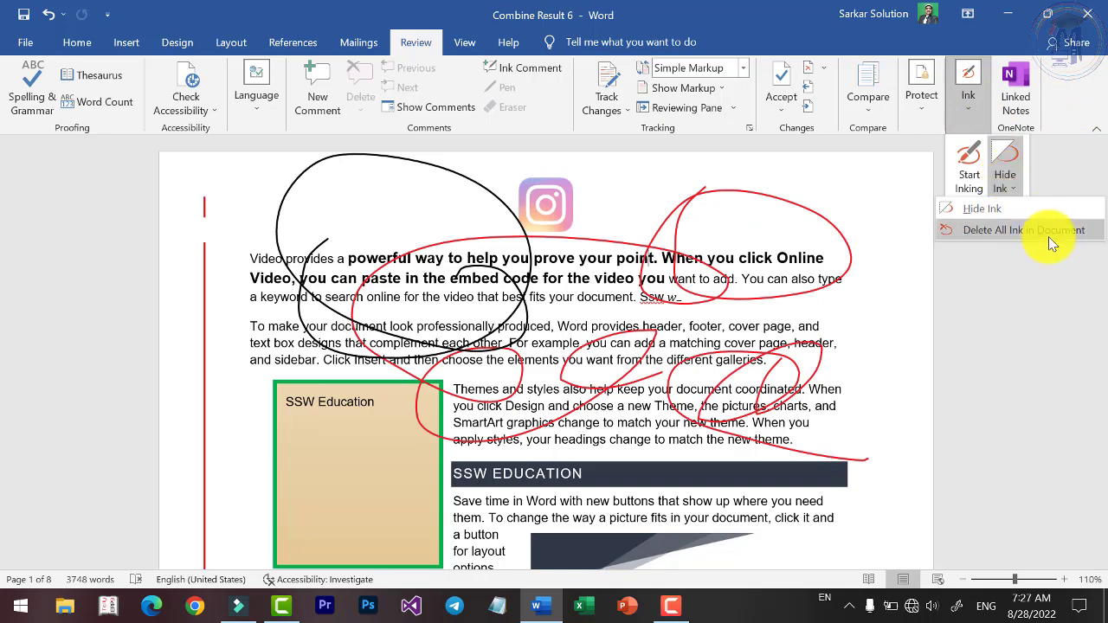
click(1039, 232)
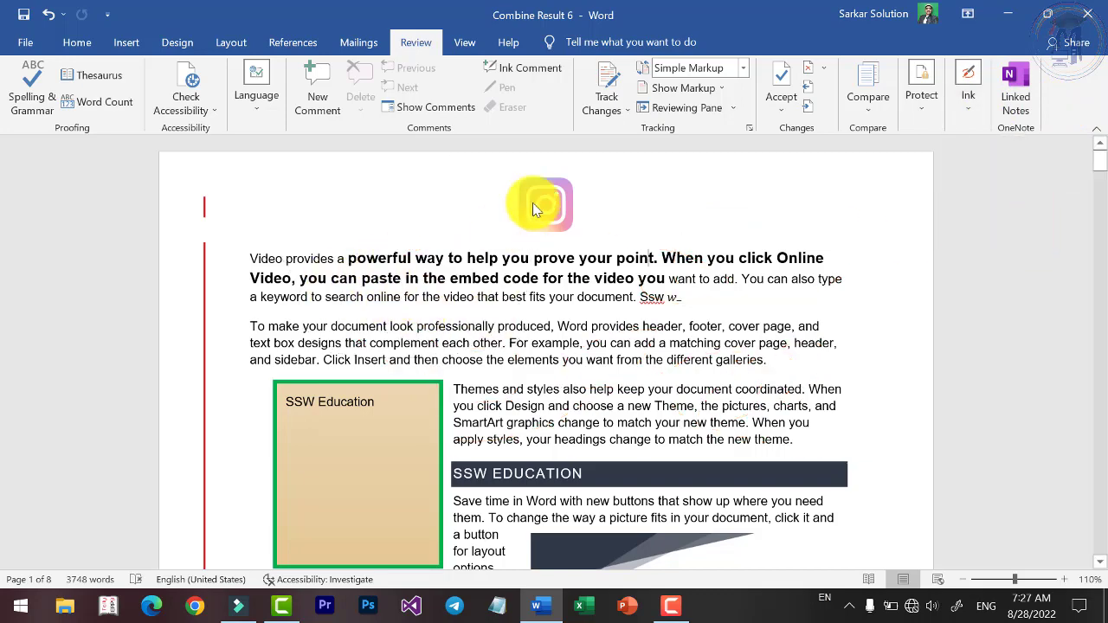